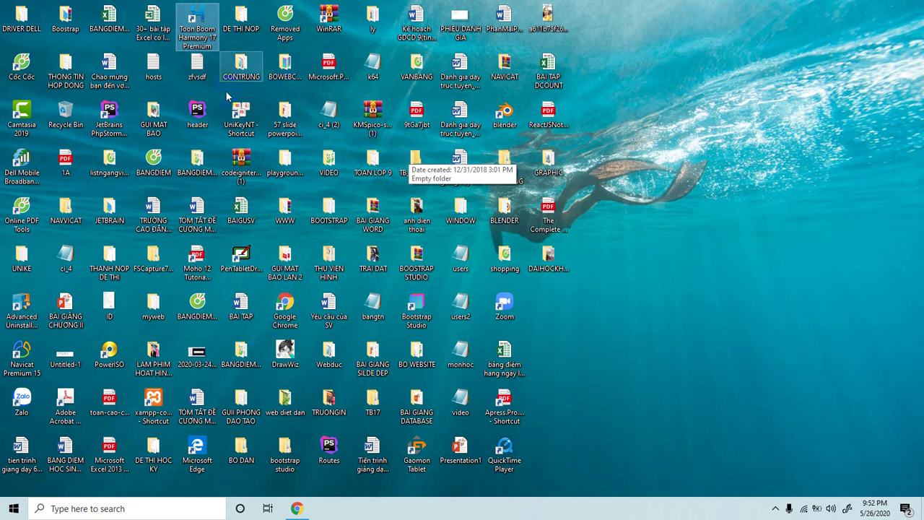
Step: Launch Toon Boom Harmony 17 Premium and open the recent scene Ve_nhan_vat
click(158, 117)
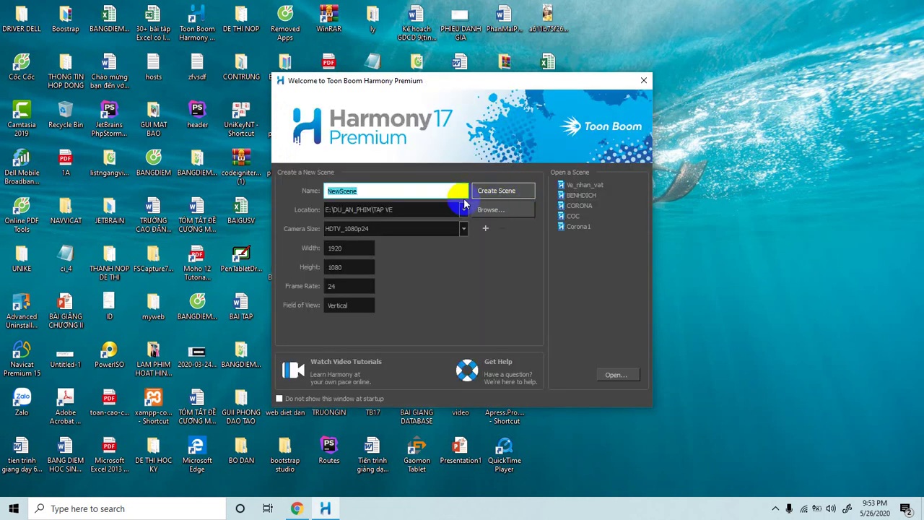
click(588, 185)
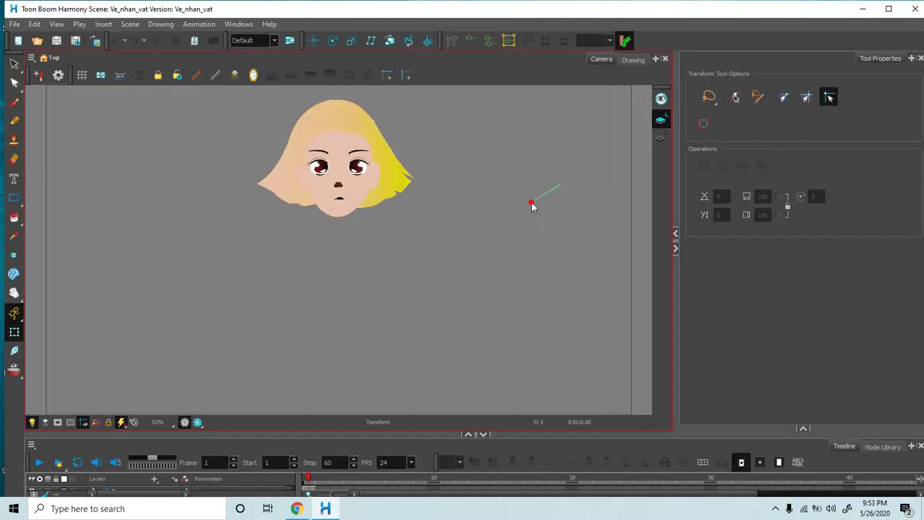
Step: Switch to the Drawing view, enable the DrawWiz_2020 reference layer and turn on the light table to show the sketch
mouse_move(531, 203)
mouse_down()
mouse_move(491, 208)
mouse_move(633, 184)
mouse_move(545, 197)
mouse_move(576, 180)
mouse_move(483, 203)
mouse_move(515, 195)
mouse_move(148, 203)
mouse_move(71, 158)
mouse_move(31, 90)
mouse_move(16, 68)
mouse_up()
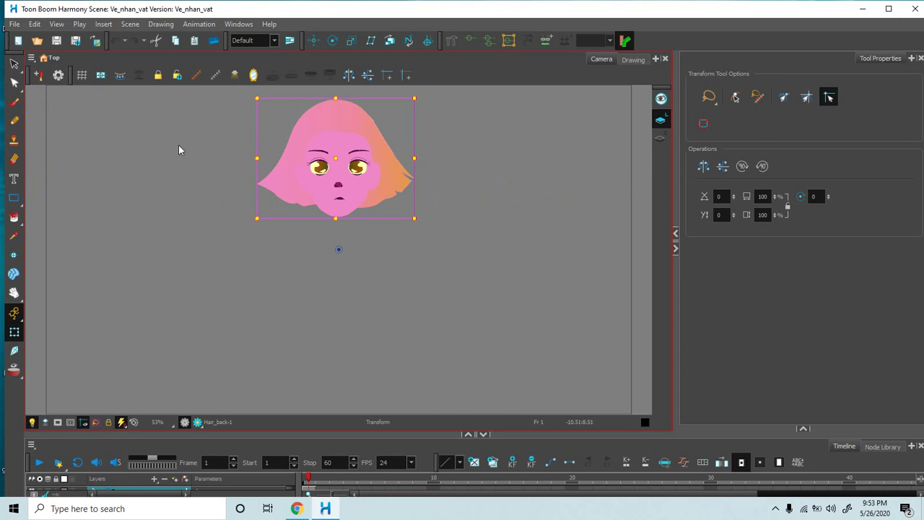
click(228, 262)
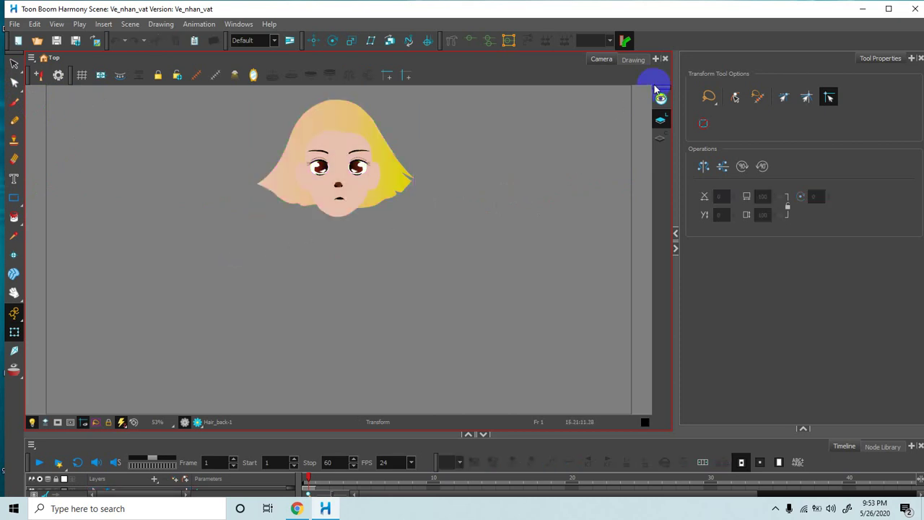
click(636, 64)
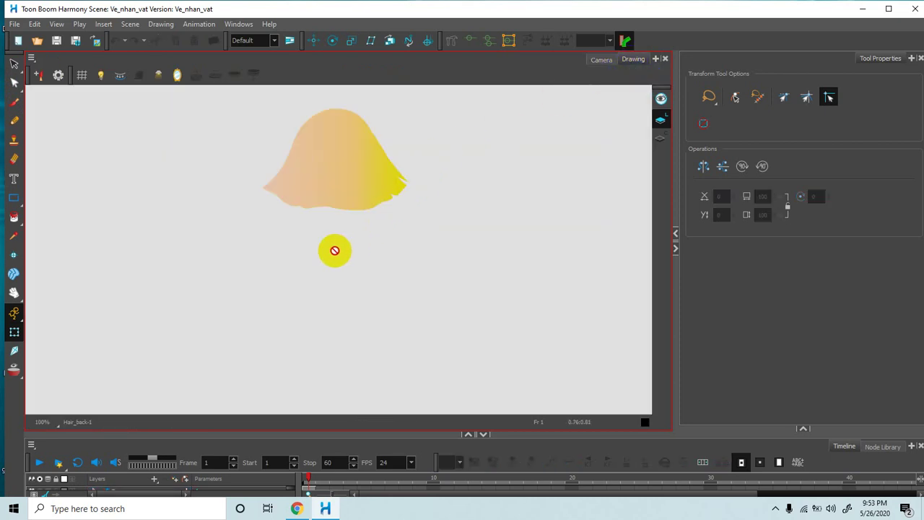
drag(181, 432, 186, 382)
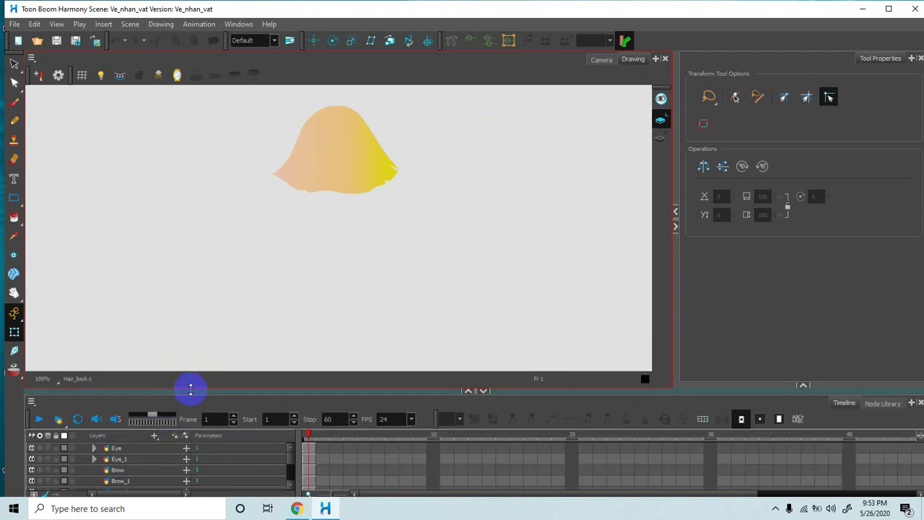
drag(188, 388, 199, 318)
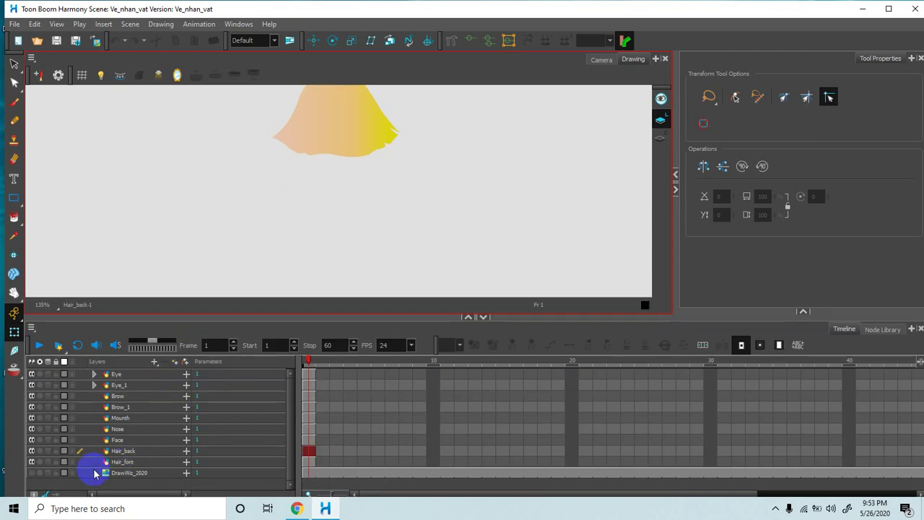
click(31, 474)
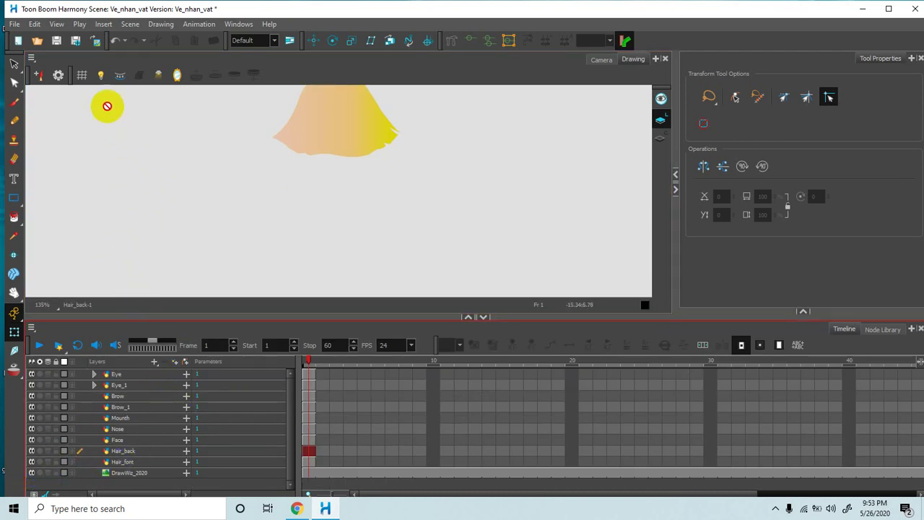
click(101, 78)
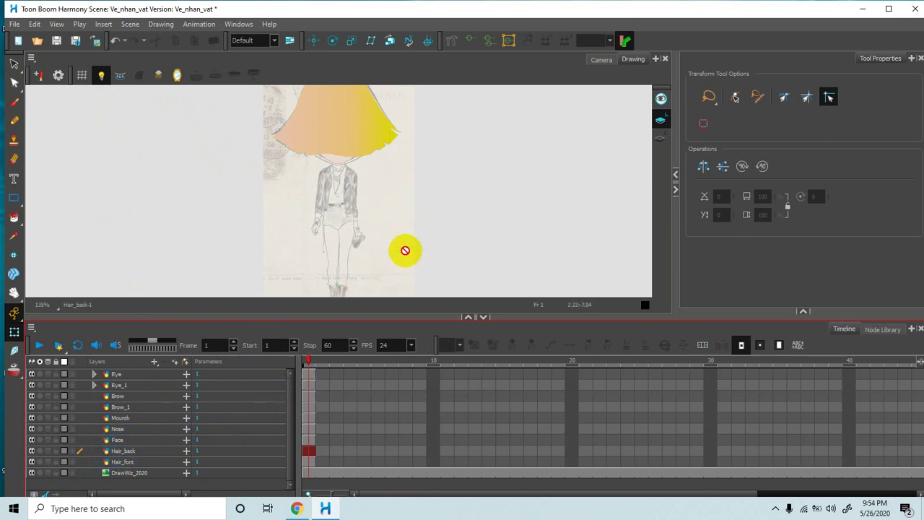
Step: Select the frame 1 drawings of the Eye, Eye_1, Brow and Brow_1 layers in turn
click(300, 372)
click(308, 374)
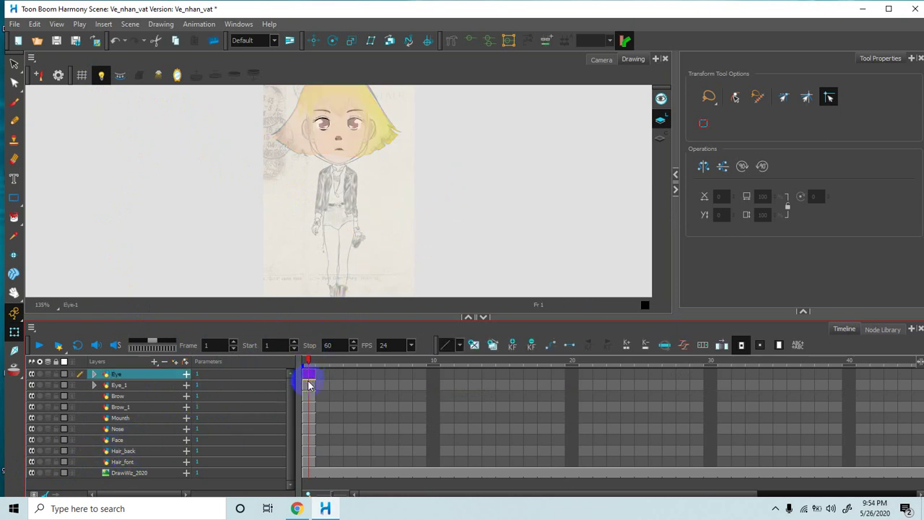
click(308, 385)
click(308, 396)
click(308, 407)
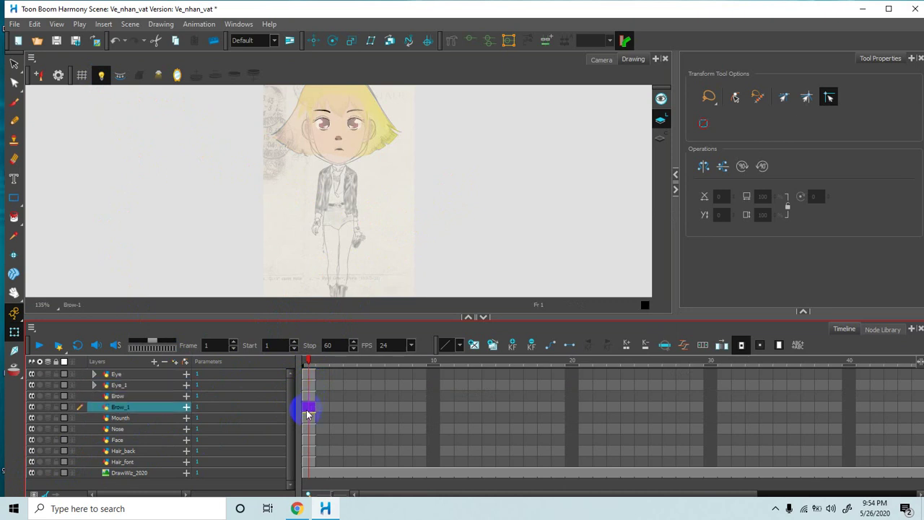
Step: Examine the body, jacket and collar of the reference sketch up close
click(241, 313)
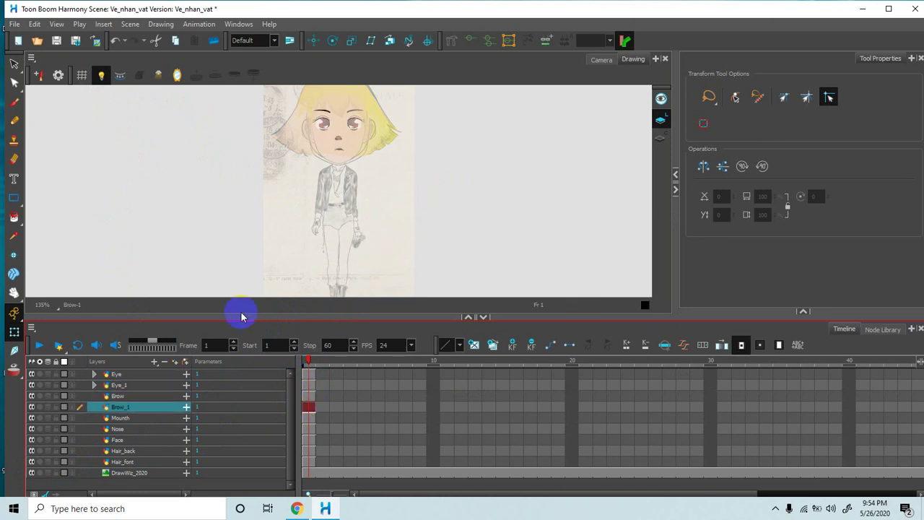
click(362, 313)
drag(363, 314, 361, 348)
drag(310, 262, 343, 260)
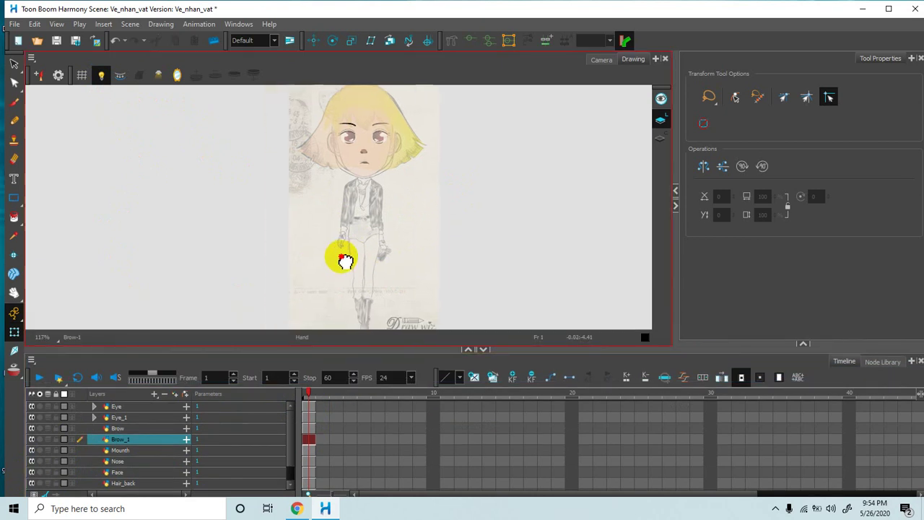
scroll(356, 256, up, 5)
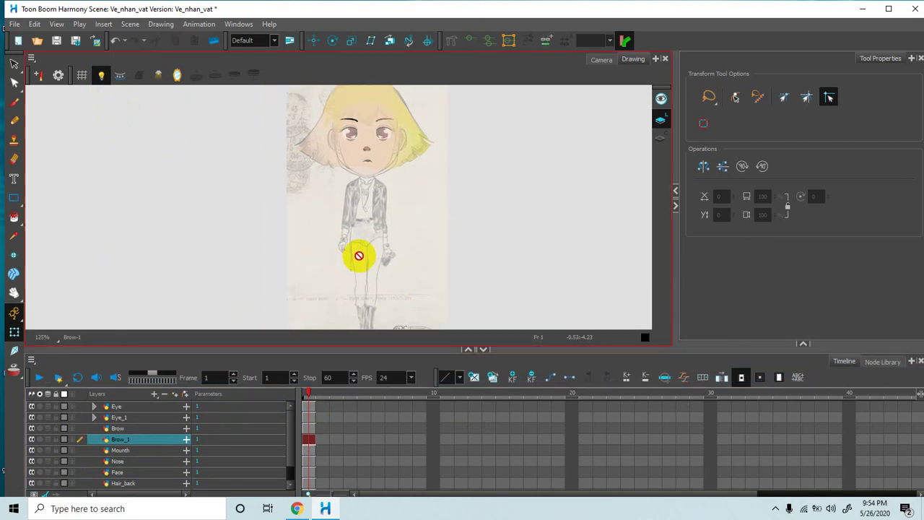
scroll(407, 245, up, 1)
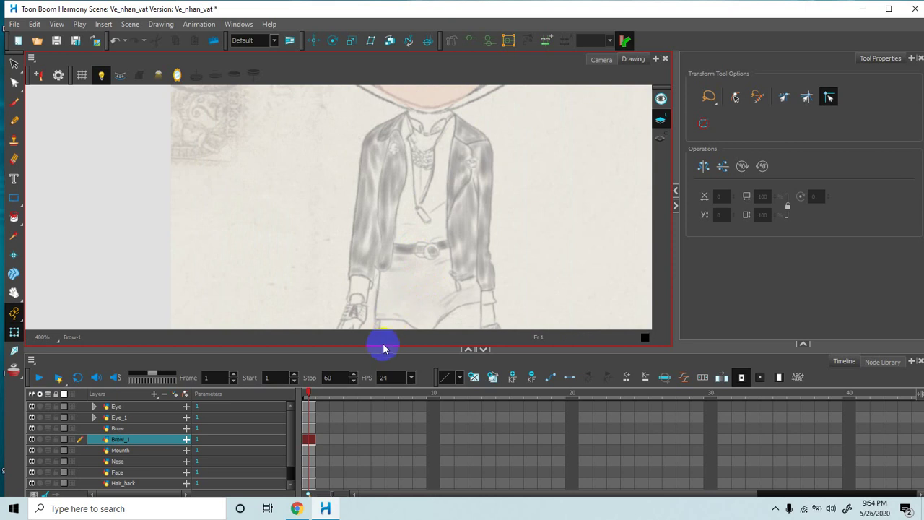
drag(379, 347, 382, 390)
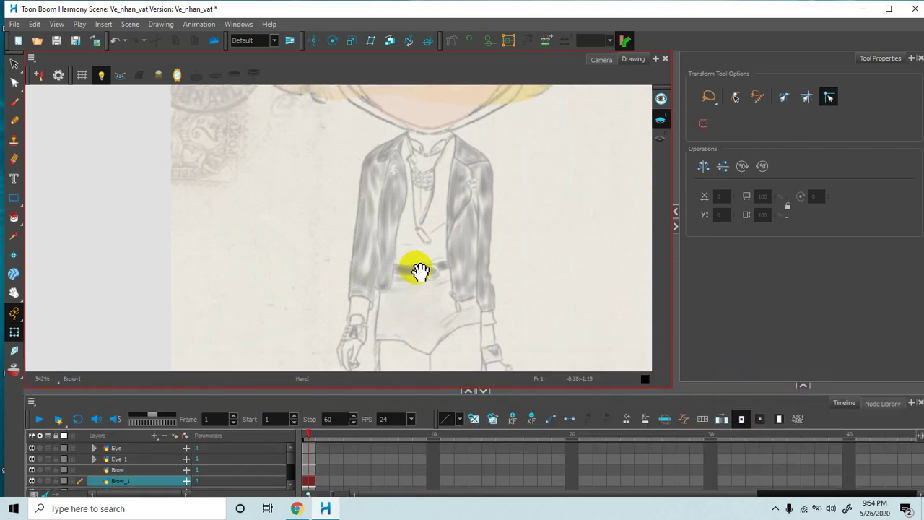
drag(413, 266, 404, 262)
scroll(404, 261, up, 3)
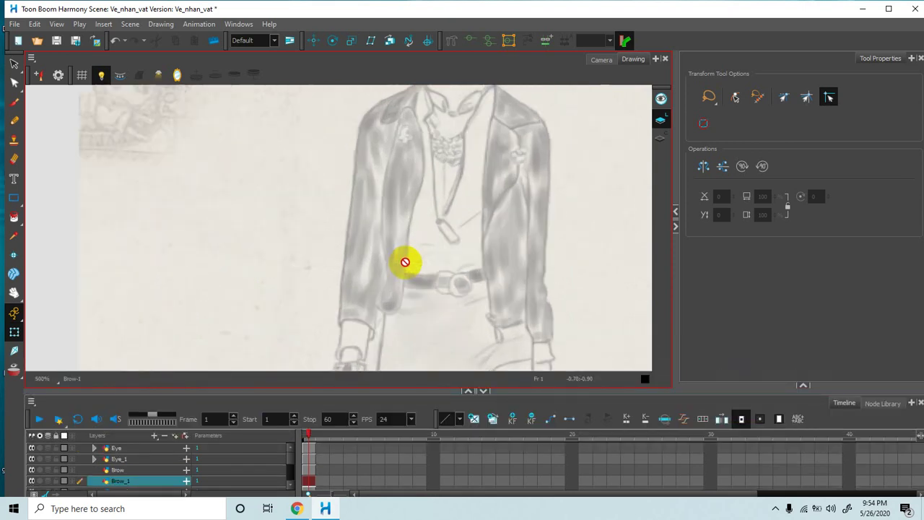
mouse_move(471, 241)
mouse_down()
mouse_move(423, 273)
mouse_move(423, 212)
mouse_move(411, 243)
mouse_move(418, 204)
mouse_move(387, 278)
mouse_move(397, 260)
mouse_move(386, 260)
mouse_move(379, 295)
mouse_move(378, 274)
mouse_move(406, 265)
mouse_move(391, 287)
mouse_move(386, 270)
mouse_move(327, 353)
mouse_up()
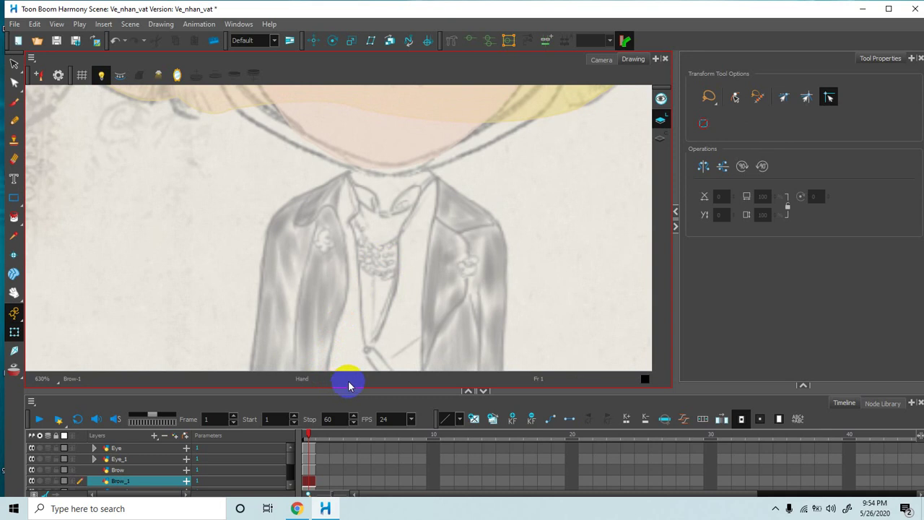
drag(339, 390, 342, 309)
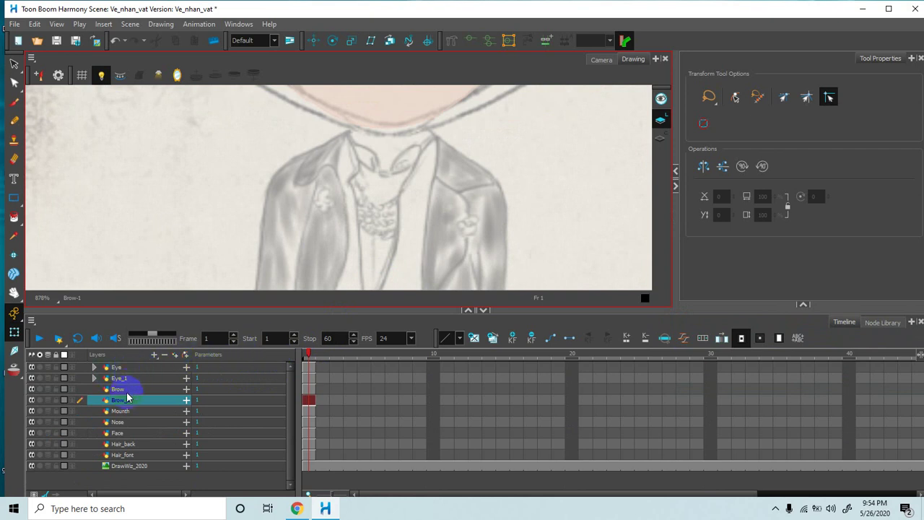
Step: Add a vector drawing layer named Jaket above the Eye layer
click(132, 367)
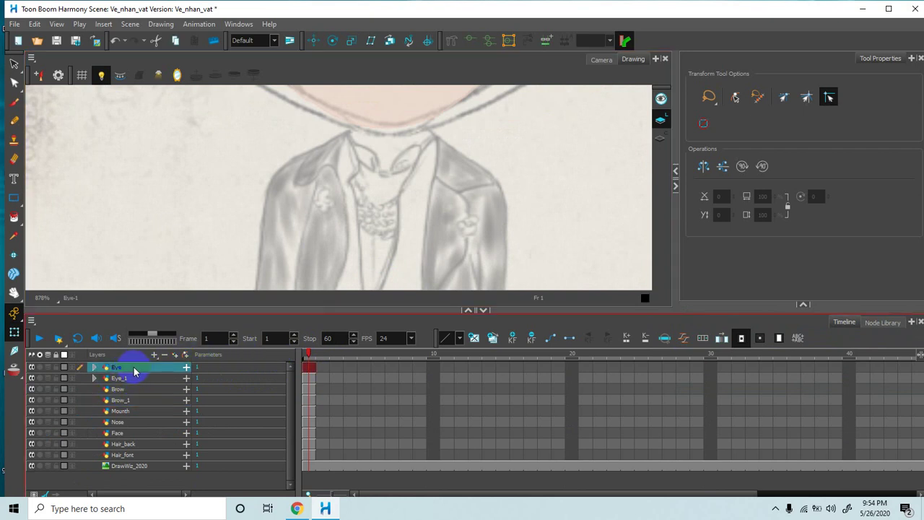
click(153, 354)
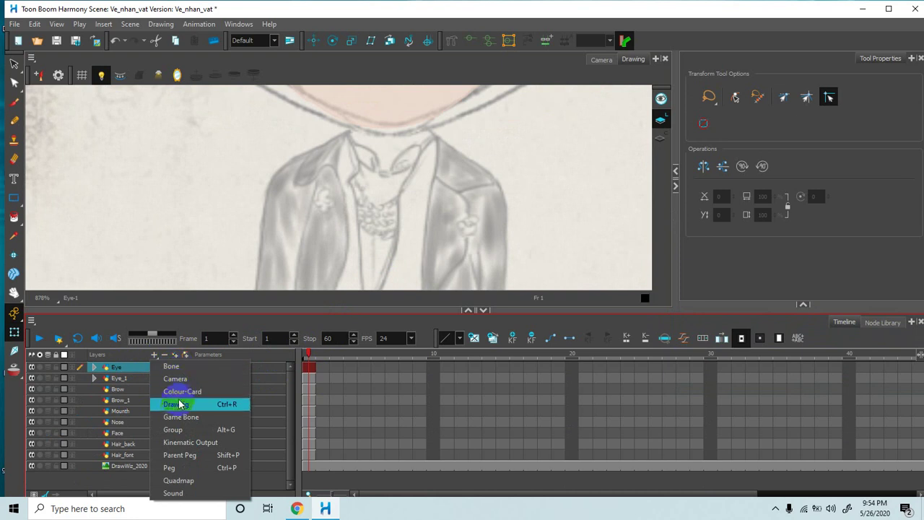
click(179, 402)
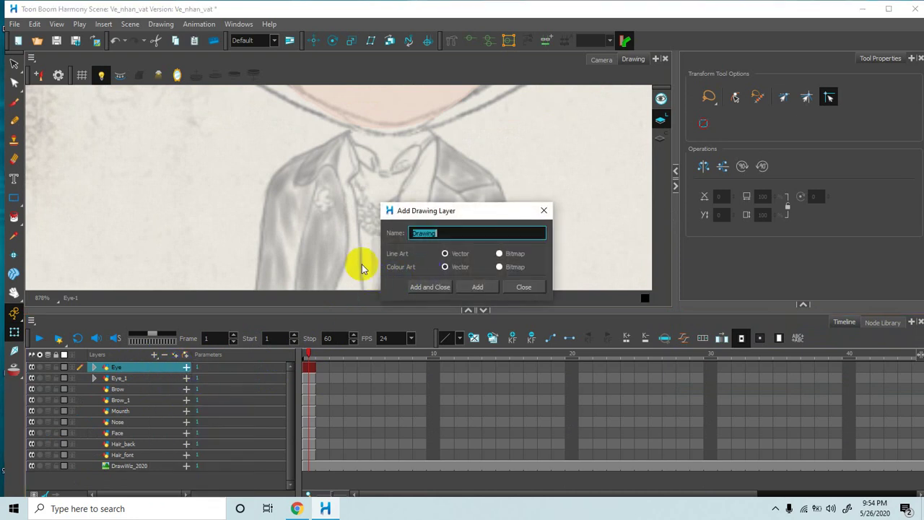
key(BackSpace)
text(ao)
key(BackSpace)
text(a)
key(Return)
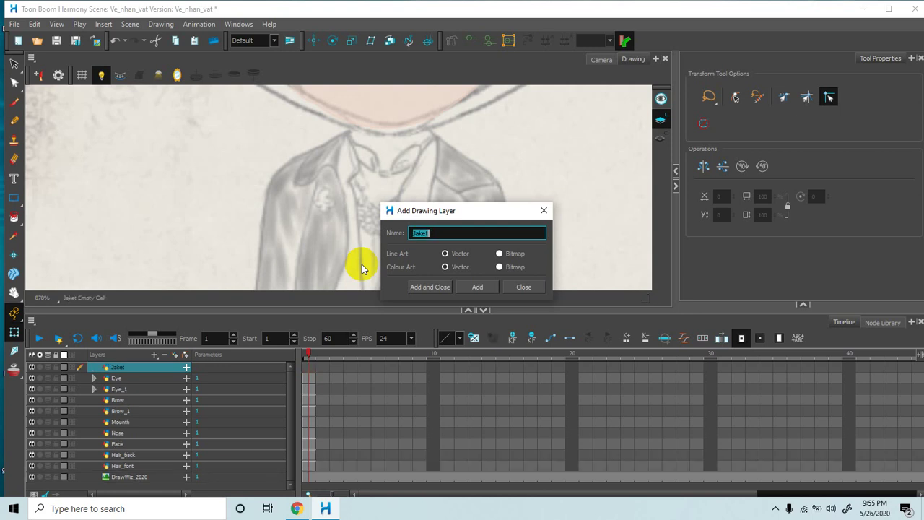
Step: Add two more vector drawing layers named T_shirt and Neck
key(BackSpace)
text(T_shirt)
key(Return)
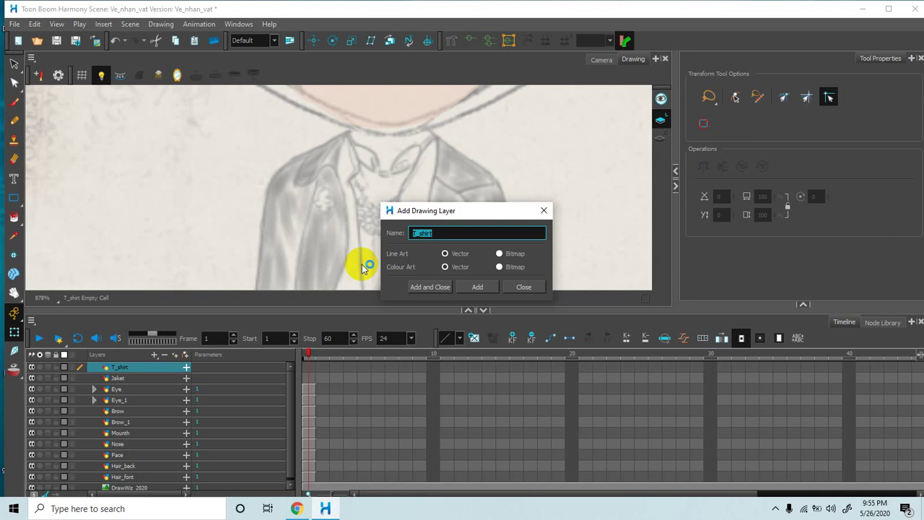
text(Neck)
key(Return)
Step: Add vector drawing layers named Shouder and Frore_arm
key(BackSpace)
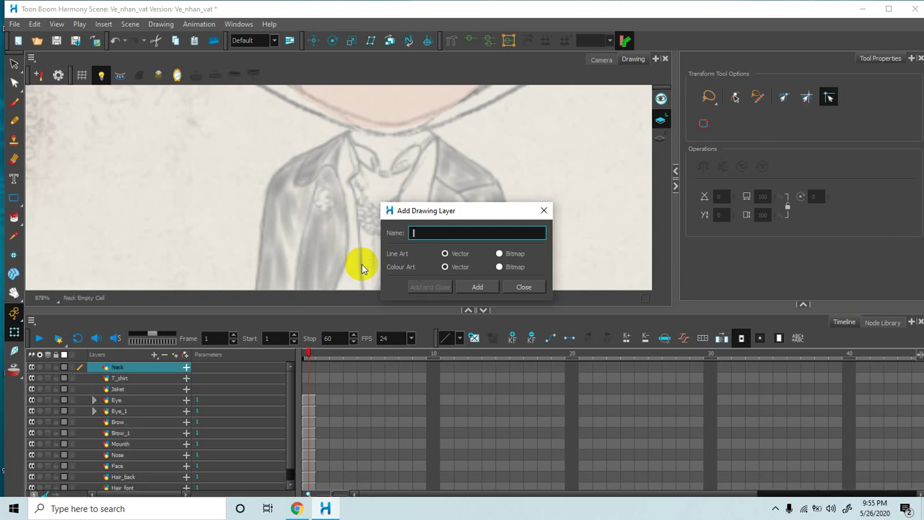
text(Shouder)
key(Return)
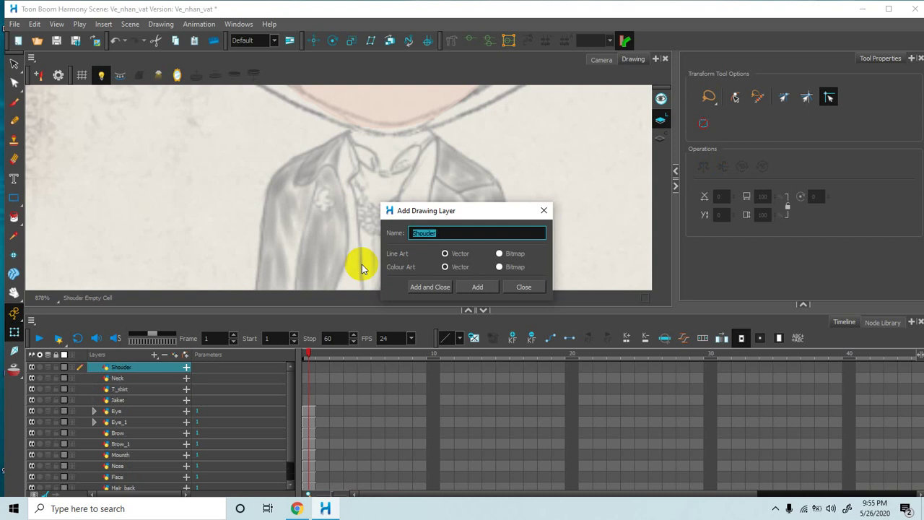
key(BackSpace)
text(Frore_arm)
key(Return)
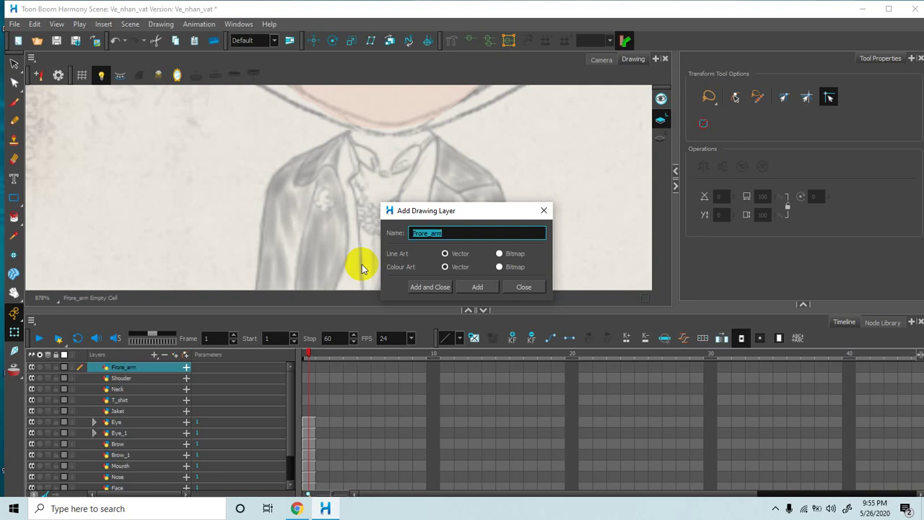
Step: Add a vector drawing layer named hand and finish adding layers
key(BackSpace)
text(hand)
key(Return)
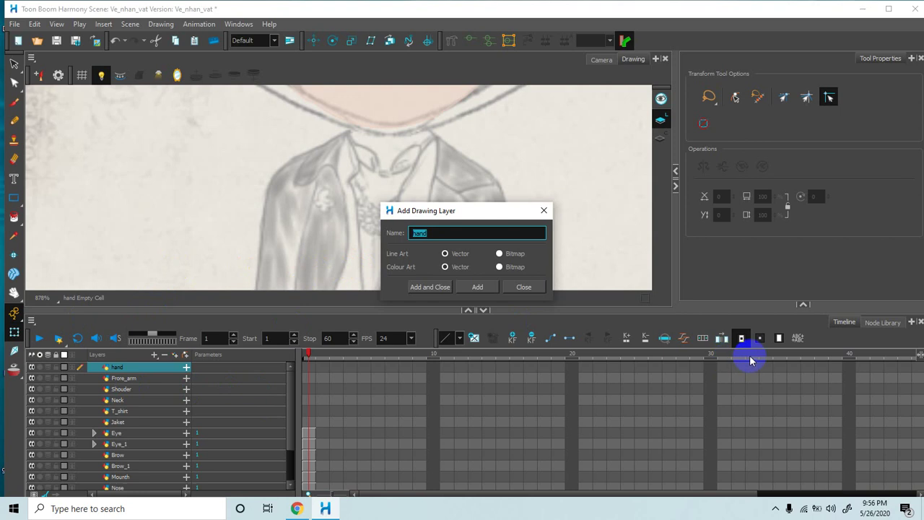
click(530, 289)
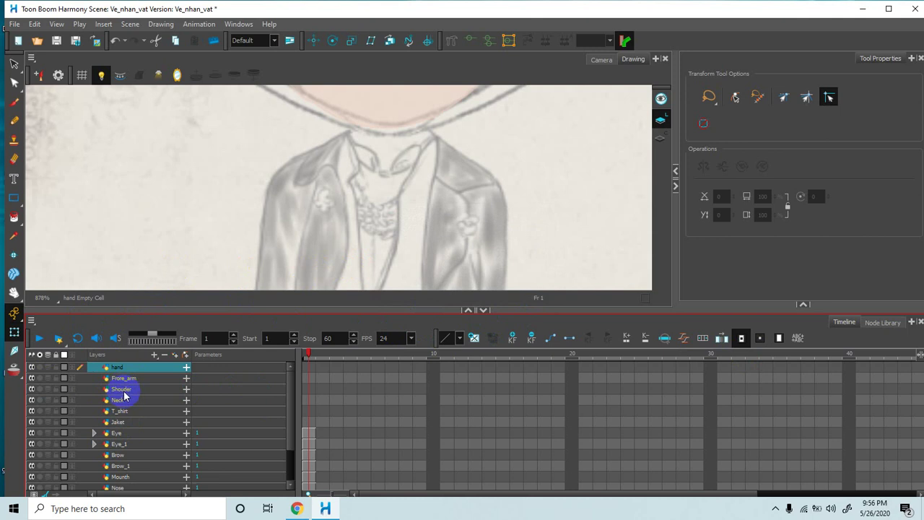
Step: Build the arm hierarchy by parenting the hand layer to Frore_arm and Frore_arm to Shouder
click(129, 379)
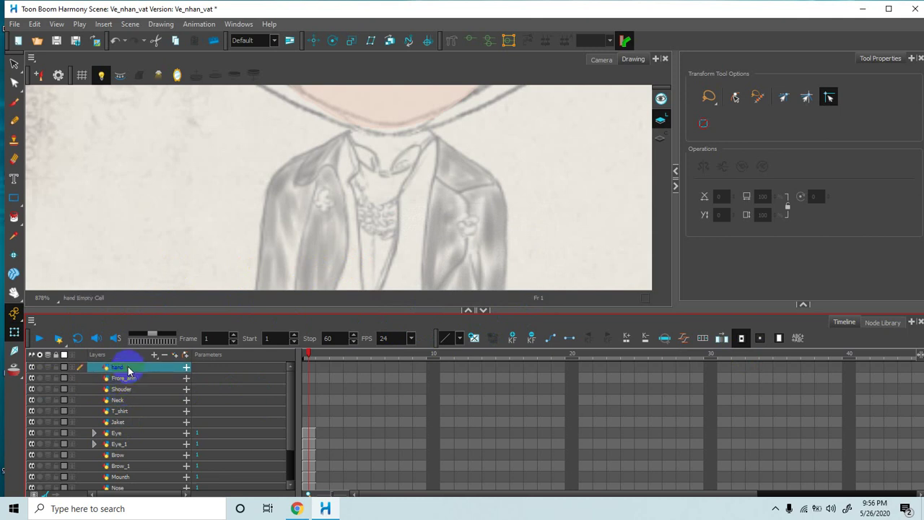
drag(129, 380, 125, 391)
click(124, 367)
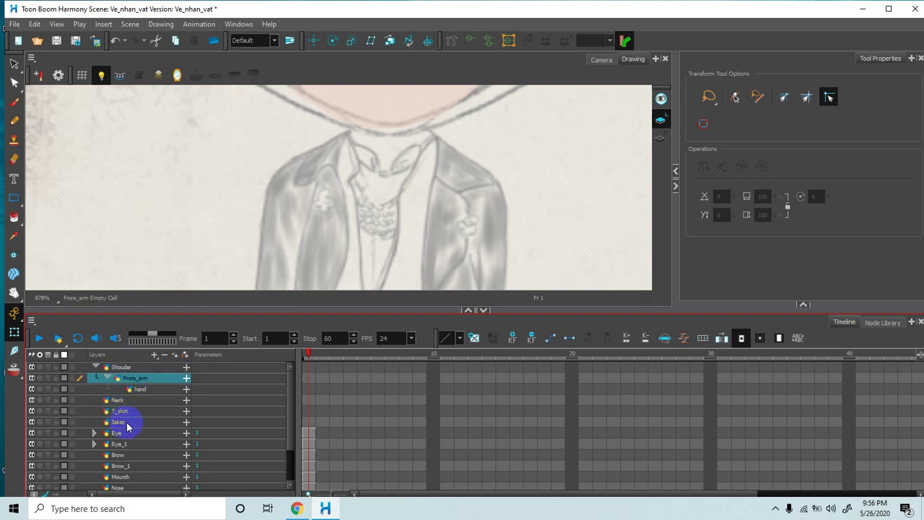
Step: Create empty drawings at frame 1 on the six layers from Shouder to Jaket, and make the Jaket drawing active
click(306, 369)
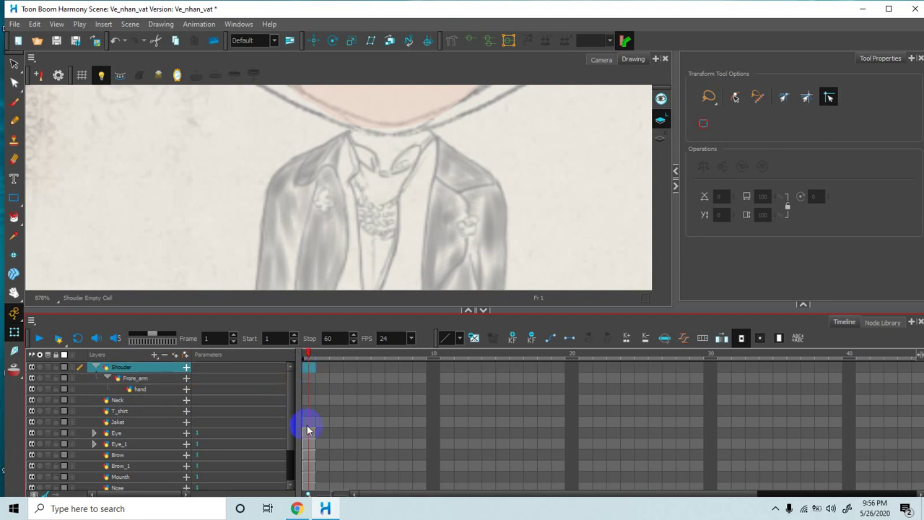
drag(307, 429, 308, 426)
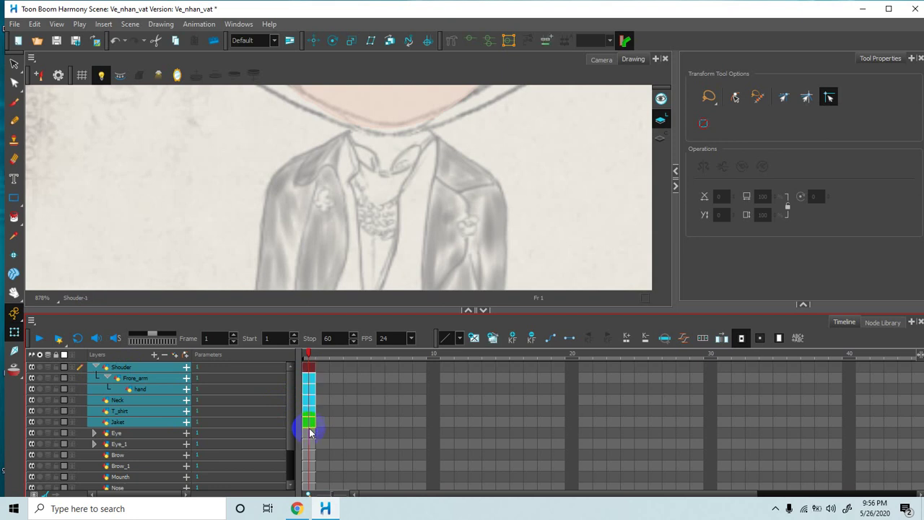
click(309, 366)
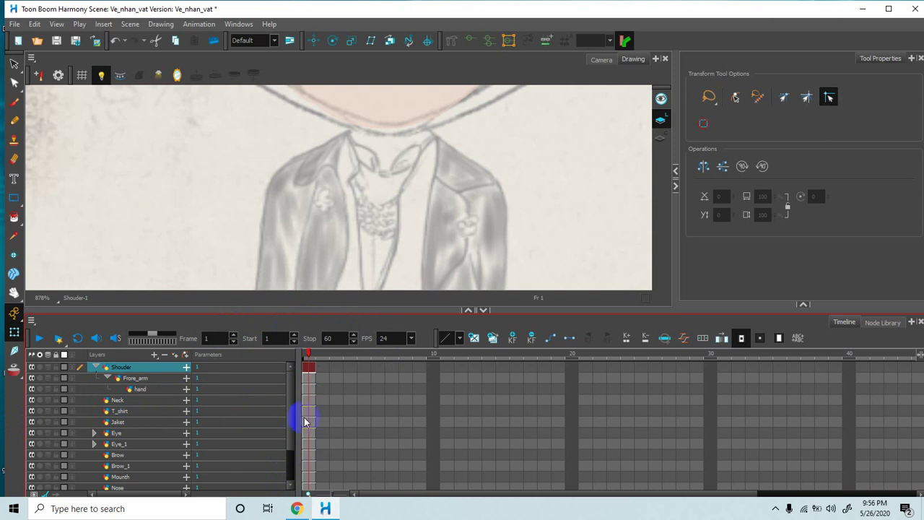
mouse_move(310, 427)
mouse_down()
mouse_move(431, 285)
mouse_move(439, 405)
mouse_up()
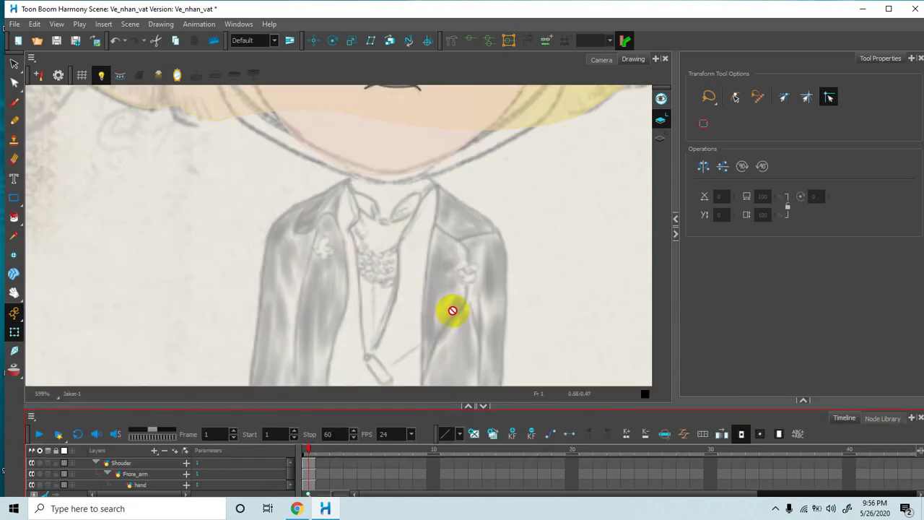
Step: Set up the Line tool with contour snapping for tracing the jacket in the reference sketch
mouse_move(460, 341)
mouse_down()
mouse_move(467, 244)
mouse_move(470, 284)
mouse_move(447, 306)
mouse_up()
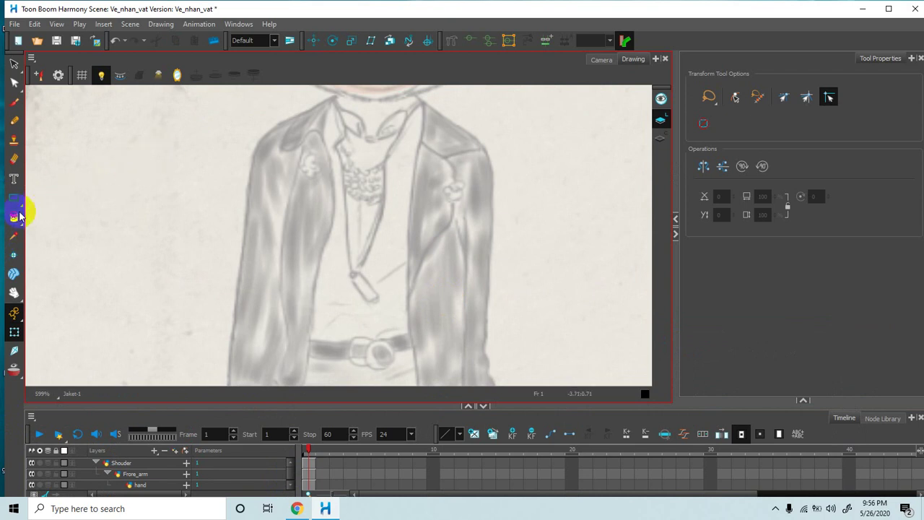
drag(13, 199, 44, 220)
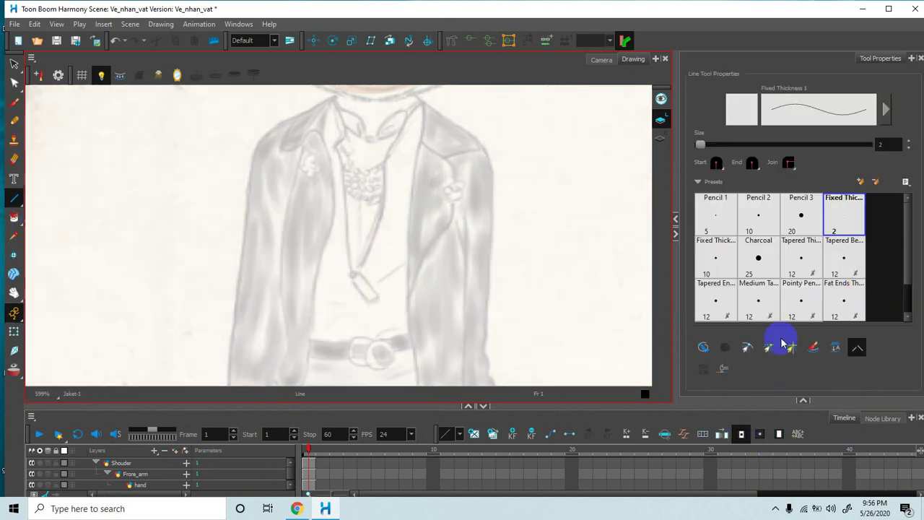
click(749, 348)
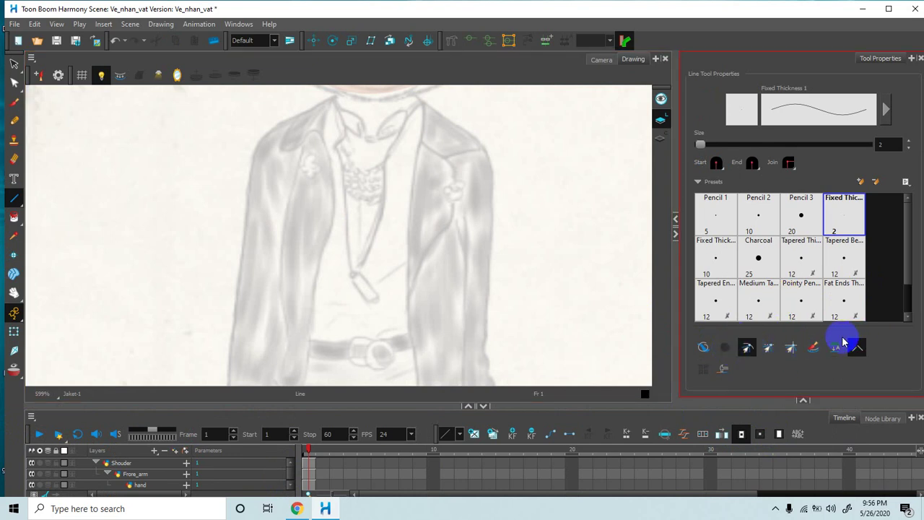
Step: Add a new colour swatch to the Ve_nhan_vat palette, based on New 5
click(805, 399)
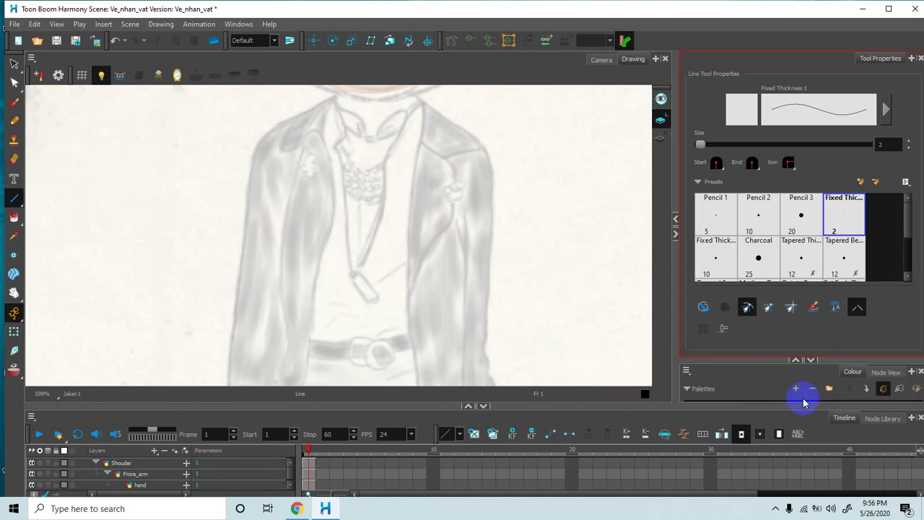
click(795, 359)
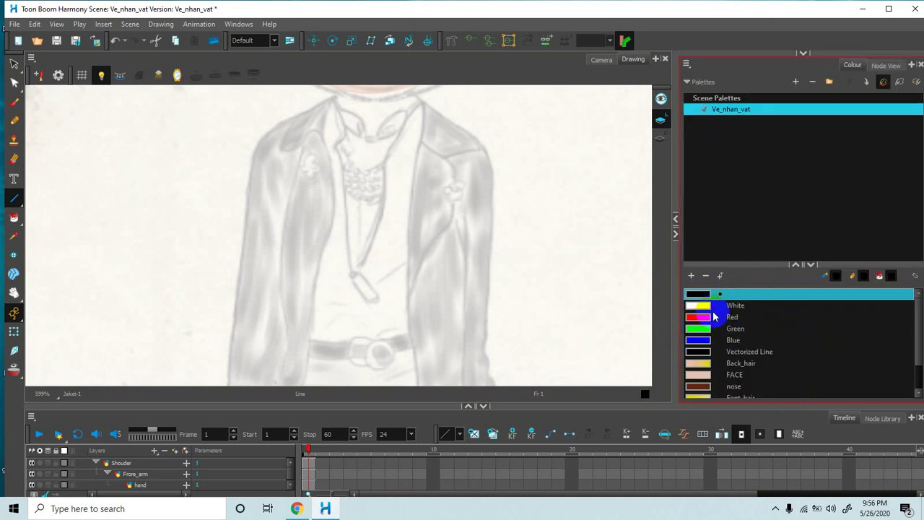
drag(757, 266, 757, 208)
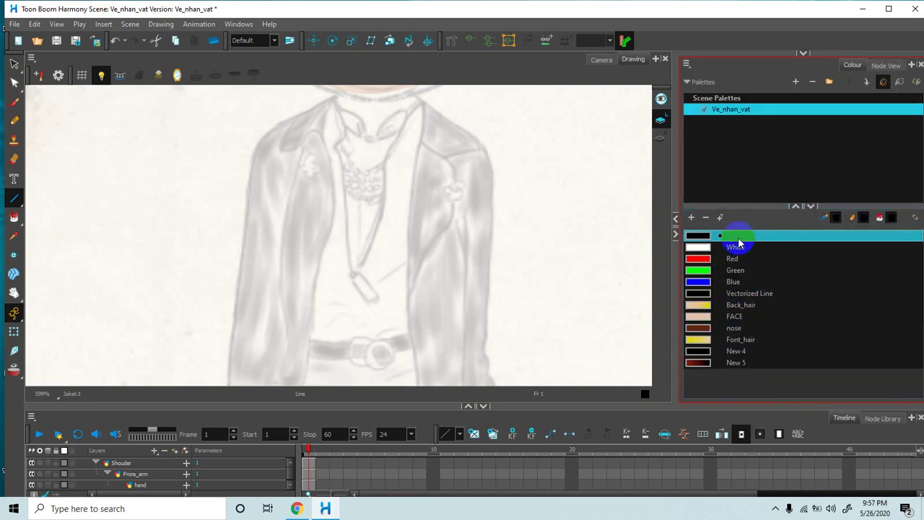
click(698, 363)
click(691, 217)
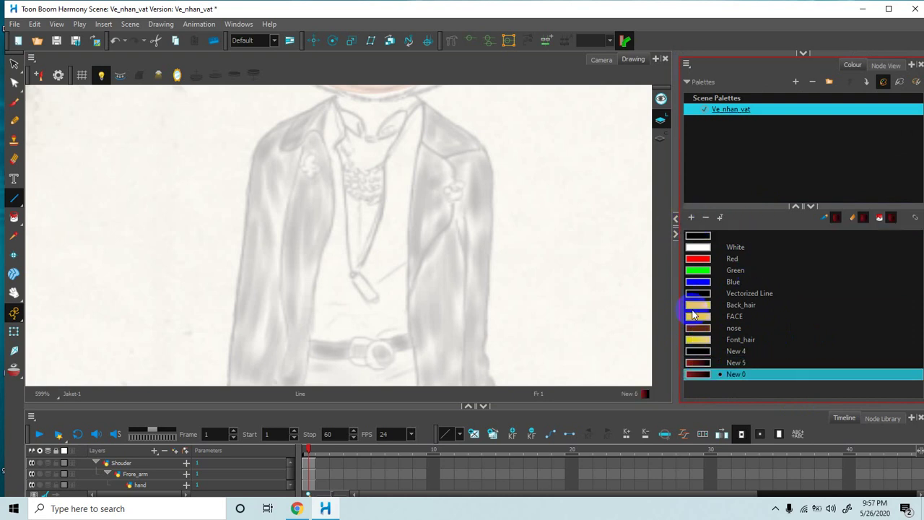
Step: Change the new swatch from a gradient to a solid green with RGB values 27, 153, 67
double_click(697, 373)
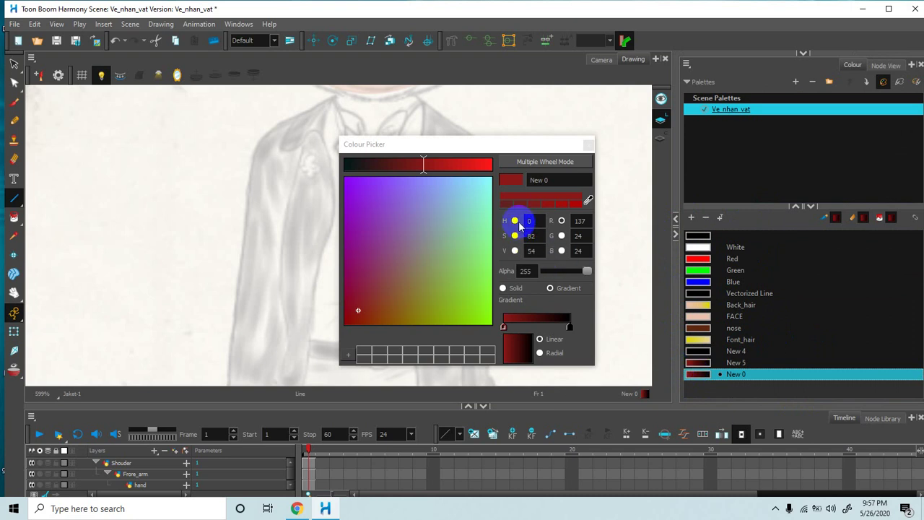
click(533, 161)
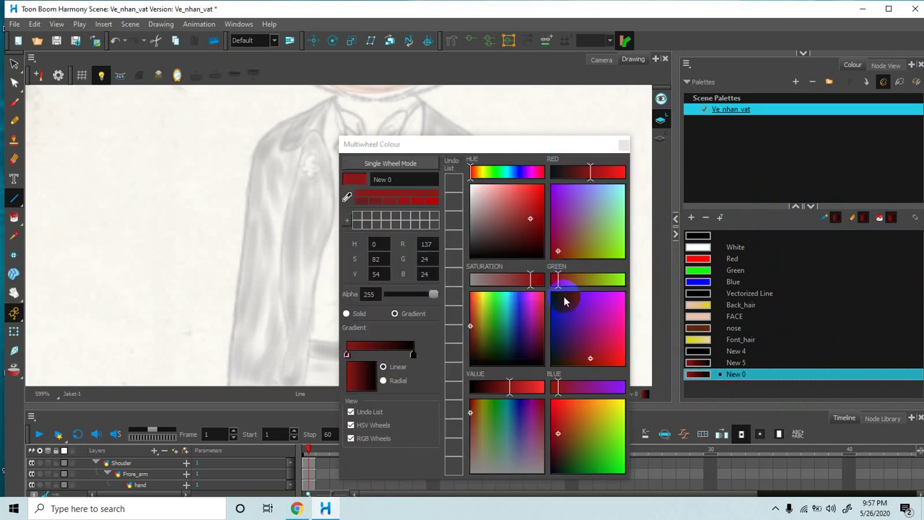
click(496, 306)
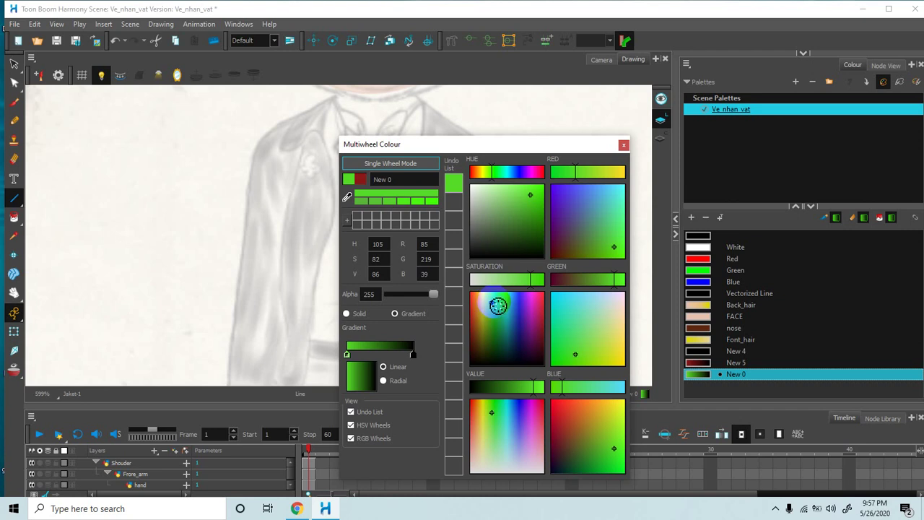
click(496, 315)
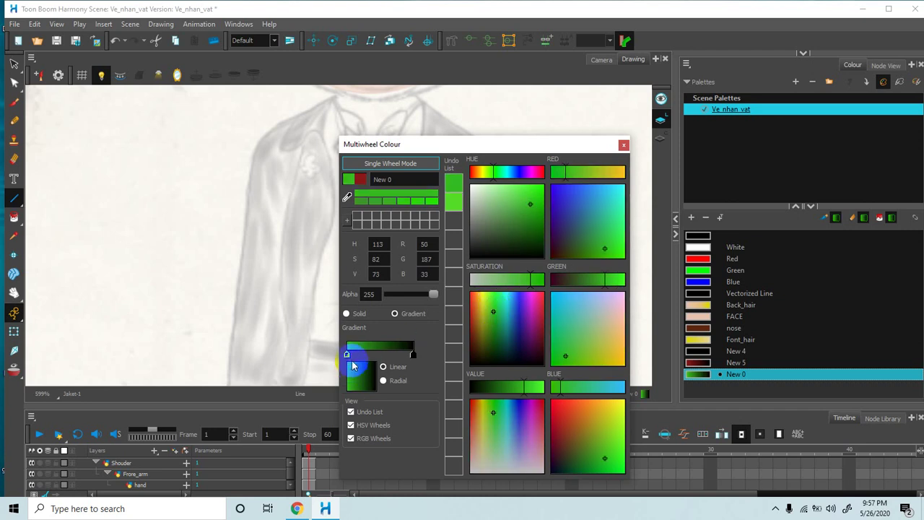
click(346, 315)
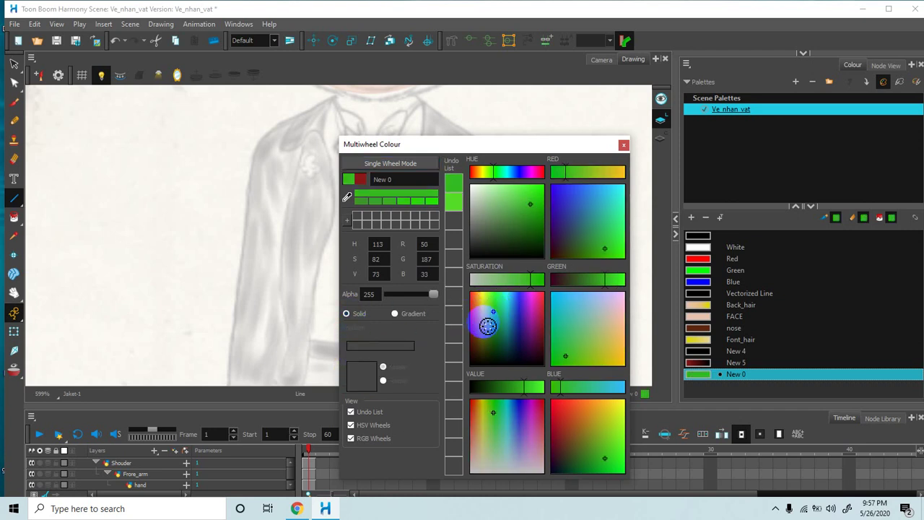
click(503, 326)
click(498, 322)
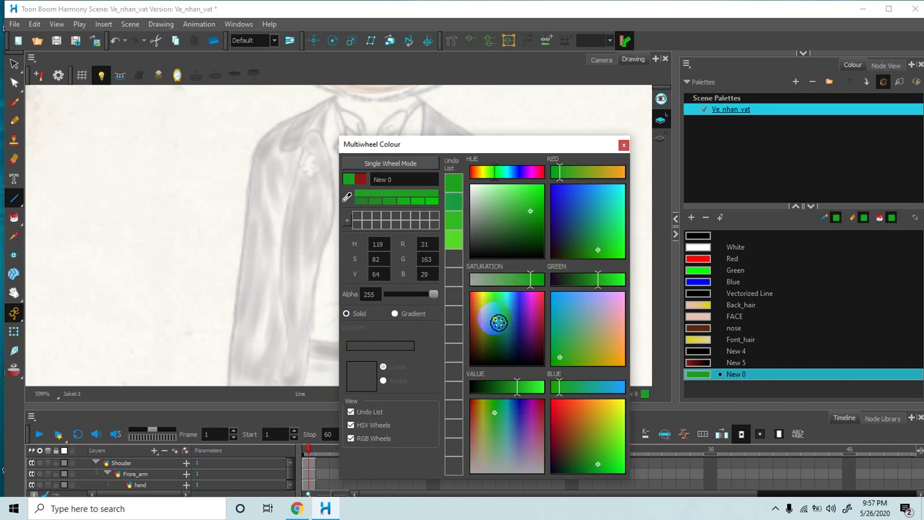
click(451, 225)
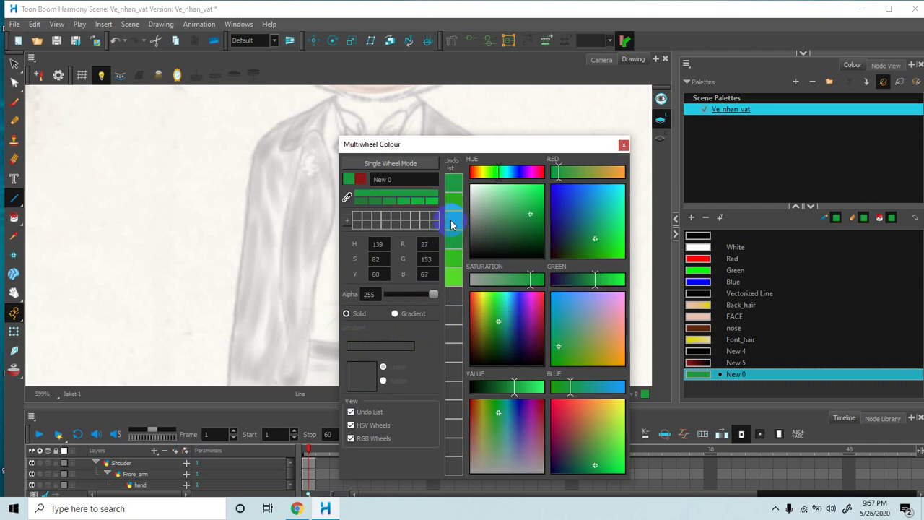
click(623, 147)
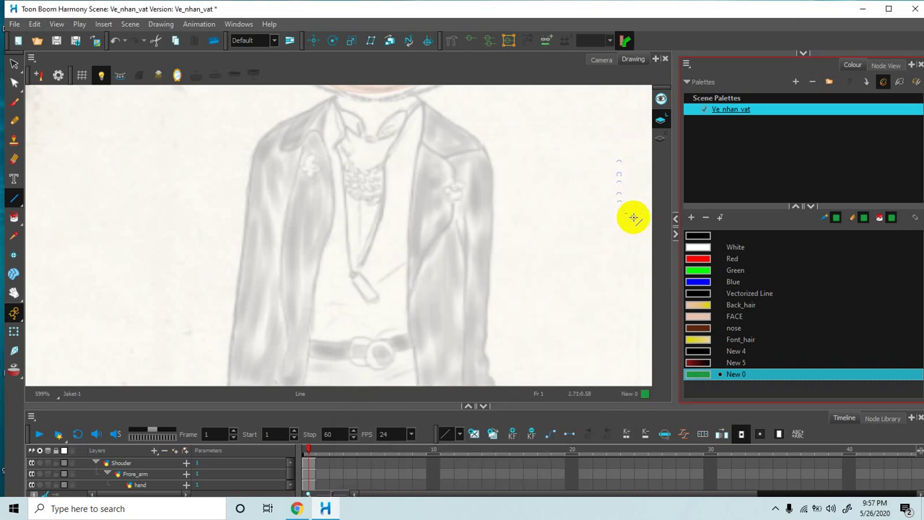
Step: Trace the collar flap on the sketch's left shoulder as a closed green outline with a curved lower edge
key(space)
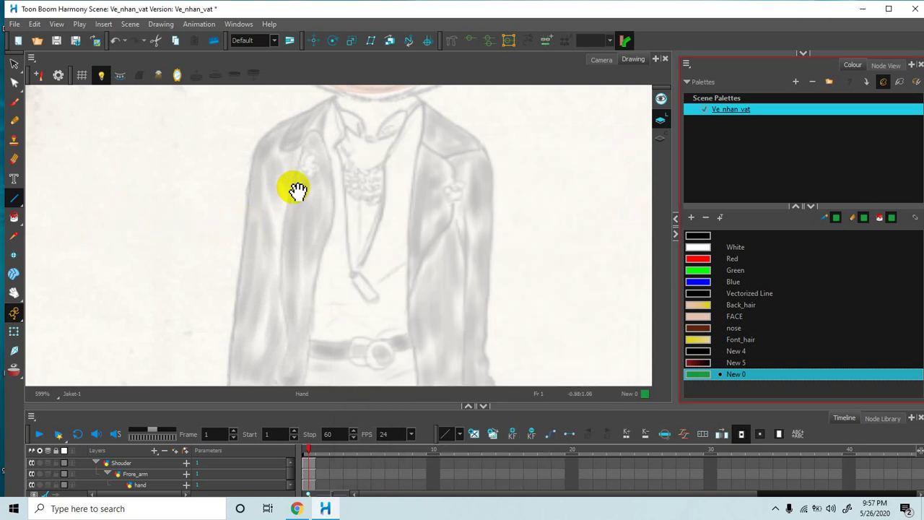
drag(296, 190, 293, 220)
scroll(301, 210, up, 1)
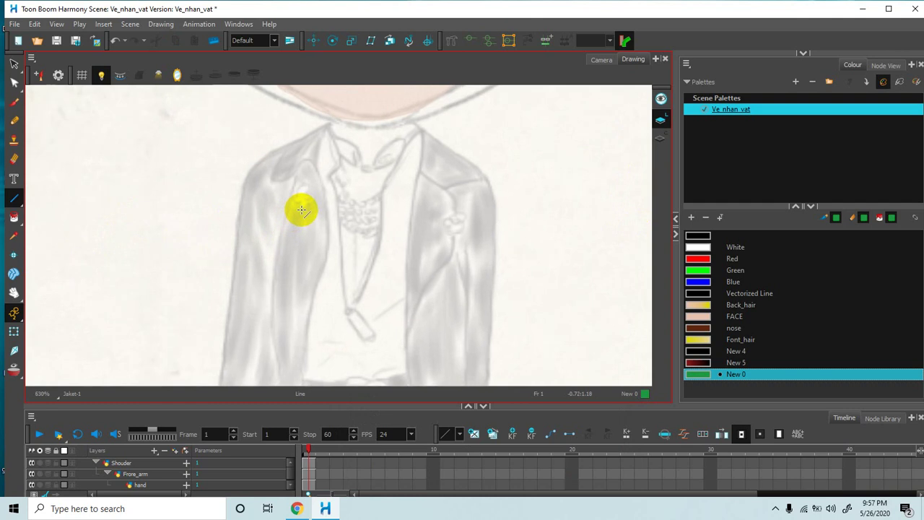
scroll(301, 210, up, 3)
key(space)
drag(289, 181, 317, 264)
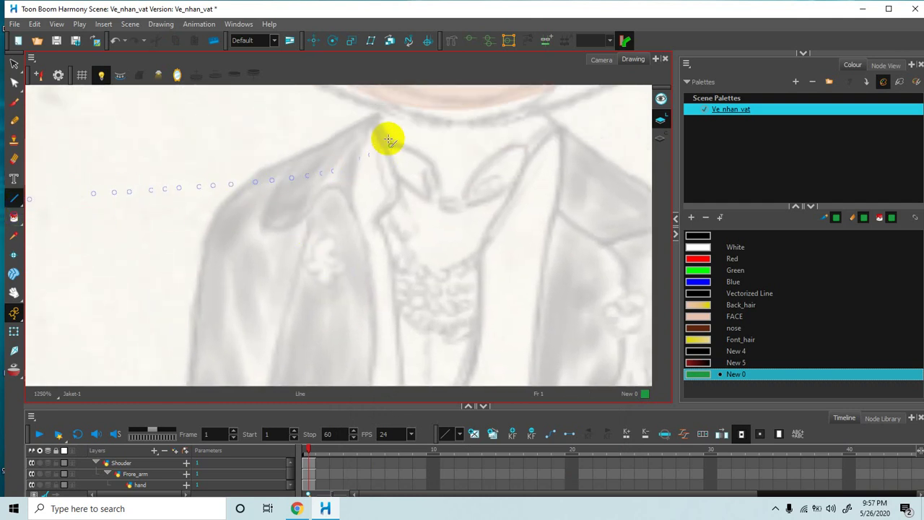
mouse_move(388, 139)
mouse_down()
mouse_move(383, 115)
mouse_move(354, 120)
mouse_move(246, 177)
mouse_move(374, 116)
mouse_up()
key(ctrl+z)
mouse_move(373, 116)
mouse_down()
mouse_move(344, 159)
mouse_move(351, 196)
mouse_move(345, 186)
mouse_up()
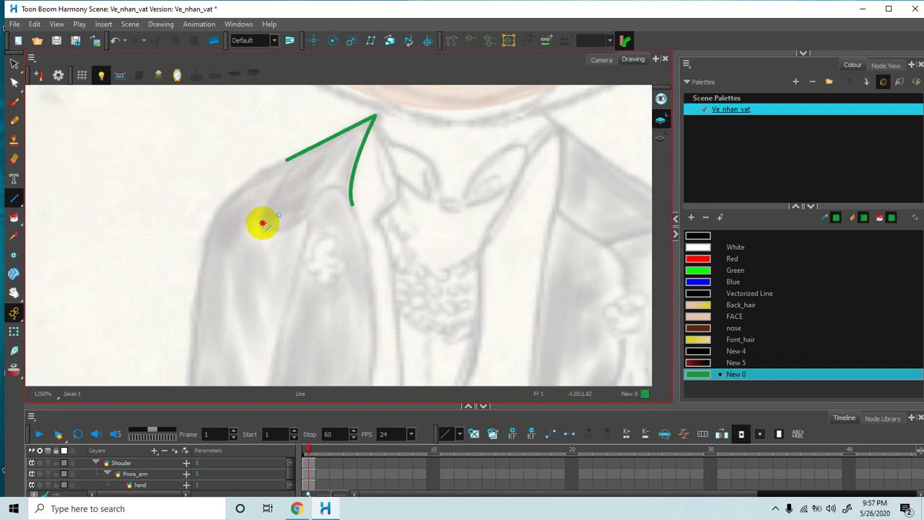
mouse_move(262, 223)
mouse_down()
mouse_move(315, 200)
mouse_move(291, 227)
mouse_move(315, 202)
mouse_move(348, 203)
mouse_up()
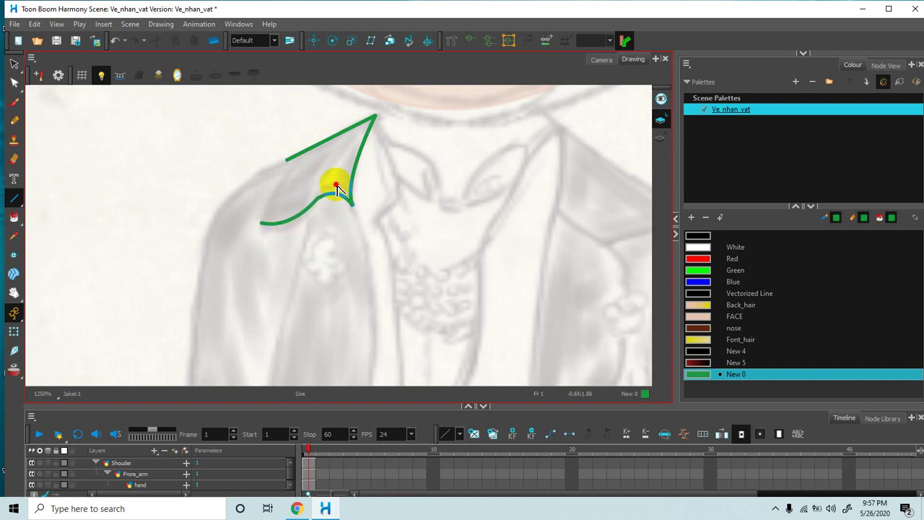
drag(285, 160, 264, 220)
Step: Trace the collar flap on the sketch's right shoulder as a closed green outline, following its pointed lower edge
key(space)
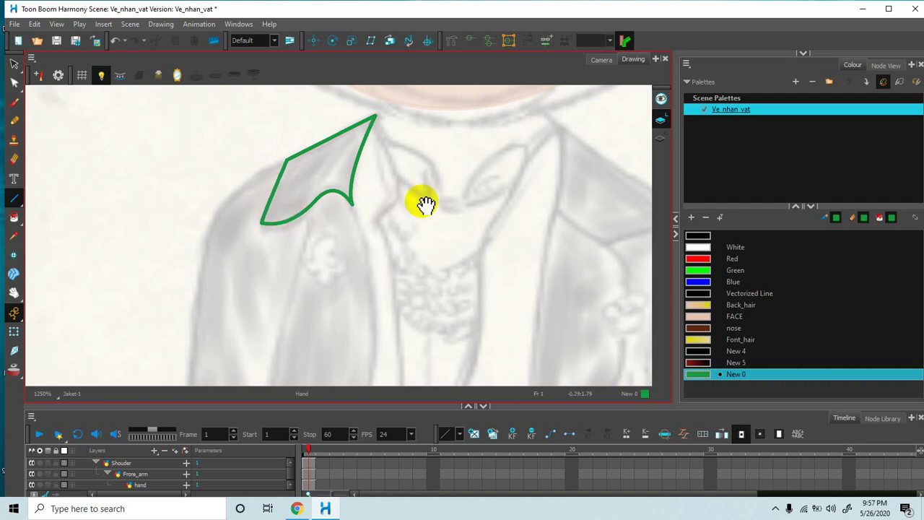
drag(434, 204, 351, 192)
drag(440, 186, 386, 181)
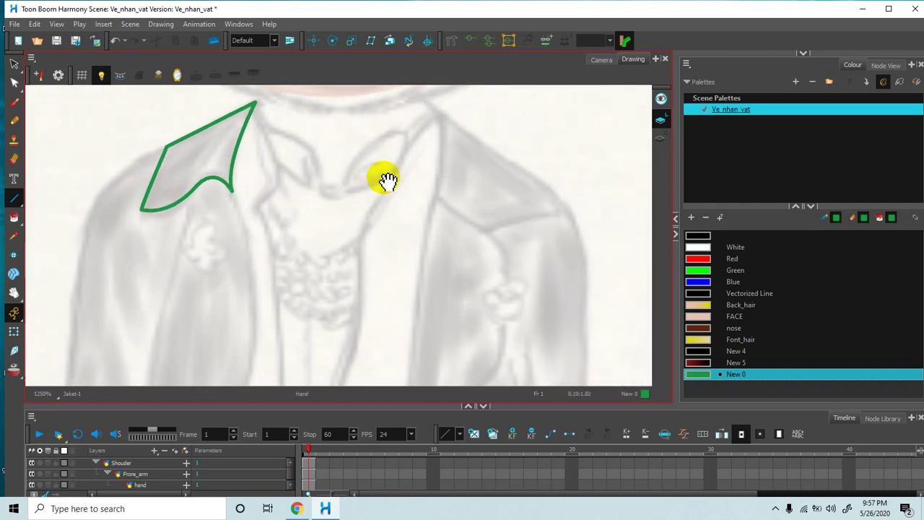
drag(438, 113, 431, 203)
key(ctrl)
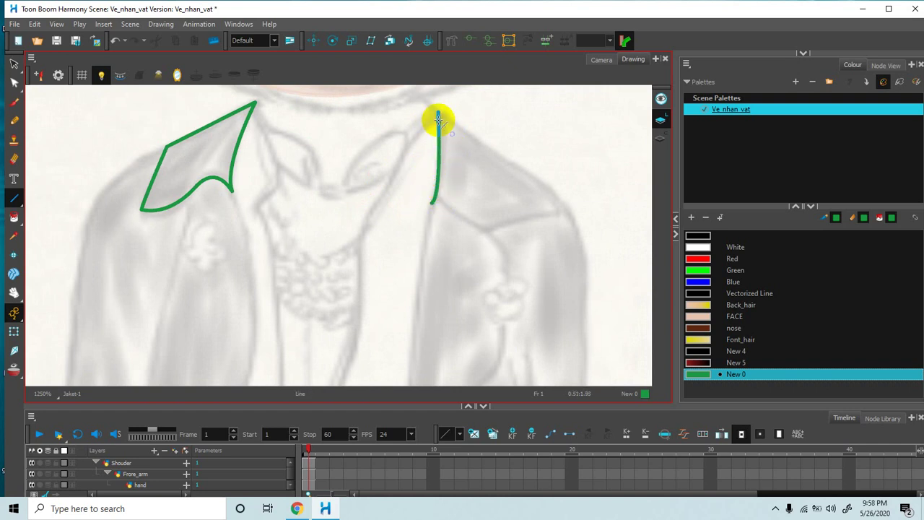
mouse_move(439, 113)
mouse_down()
mouse_move(555, 189)
mouse_move(560, 207)
mouse_move(546, 180)
mouse_up()
key(ctrl)
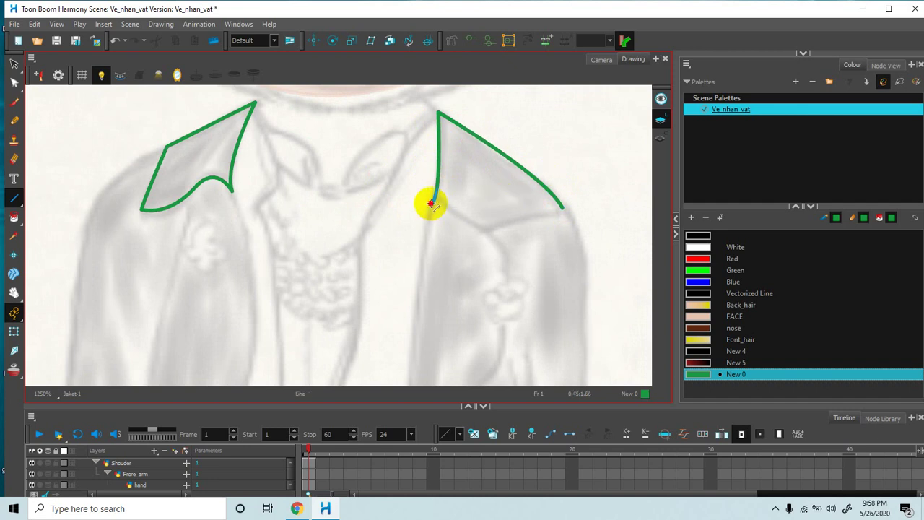
mouse_move(431, 203)
mouse_down()
mouse_move(490, 235)
mouse_move(559, 213)
mouse_up()
key(ctrl)
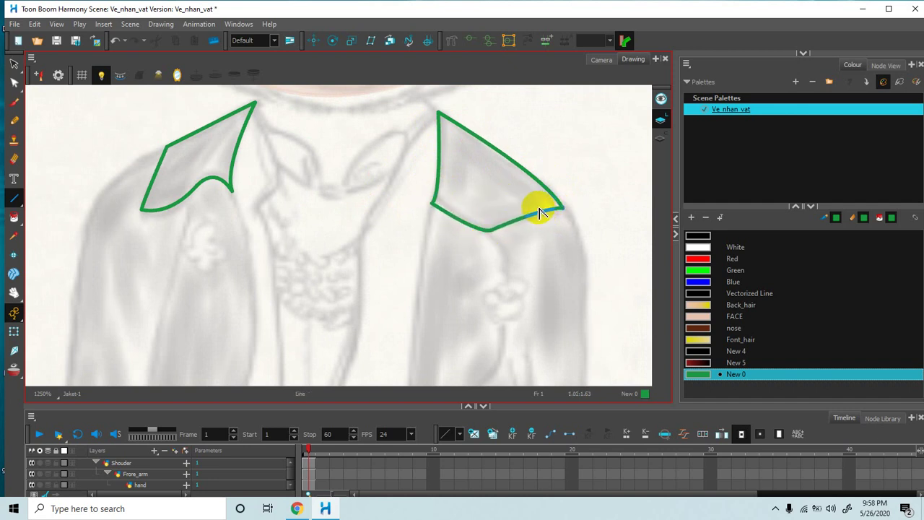
Step: Trace the upper front edge of the jacket's left half, curving from the collar flap down past the chest
key(space)
drag(394, 198, 460, 165)
drag(390, 197, 398, 206)
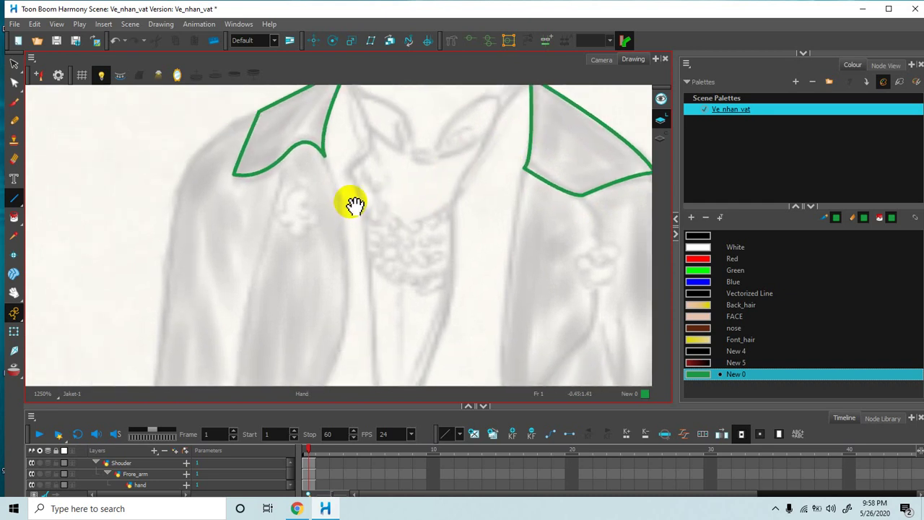
drag(287, 249, 296, 220)
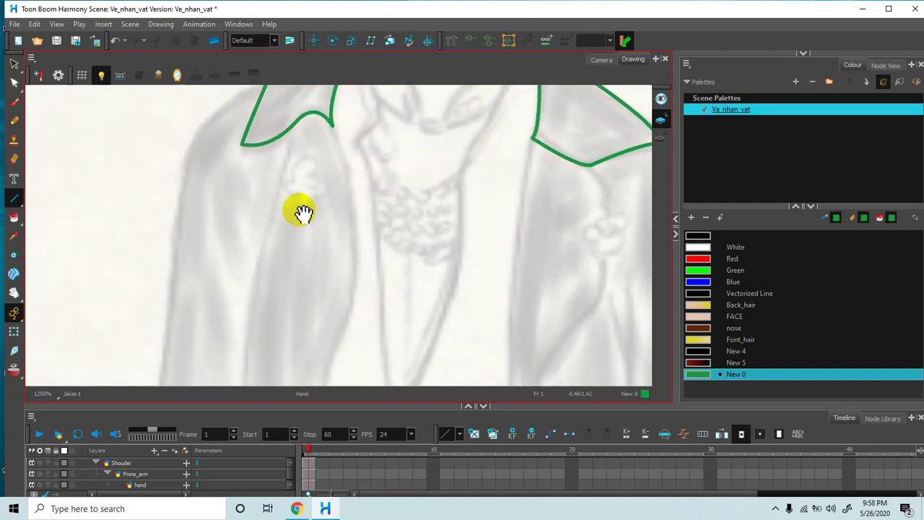
mouse_move(340, 154)
mouse_down()
mouse_move(338, 128)
mouse_move(353, 189)
mouse_move(361, 165)
mouse_move(339, 127)
mouse_move(356, 225)
mouse_move(362, 210)
mouse_move(348, 233)
mouse_up()
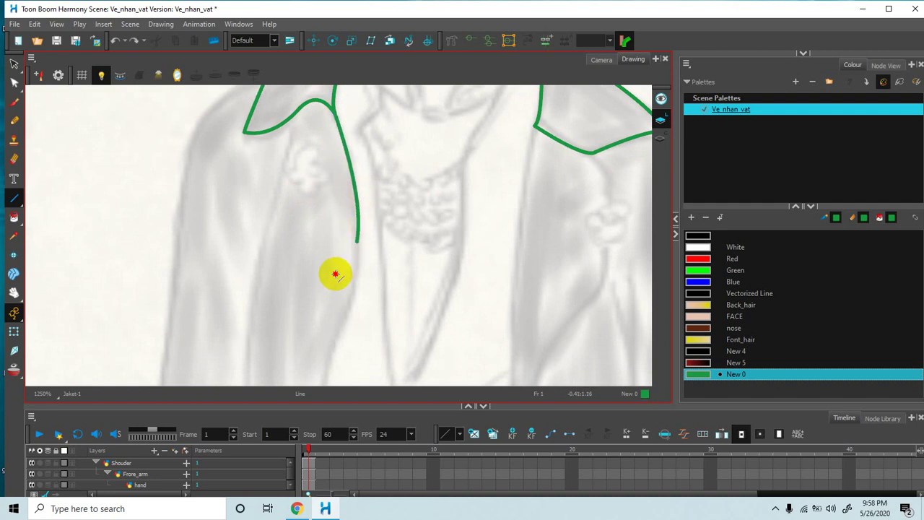
drag(337, 281, 316, 201)
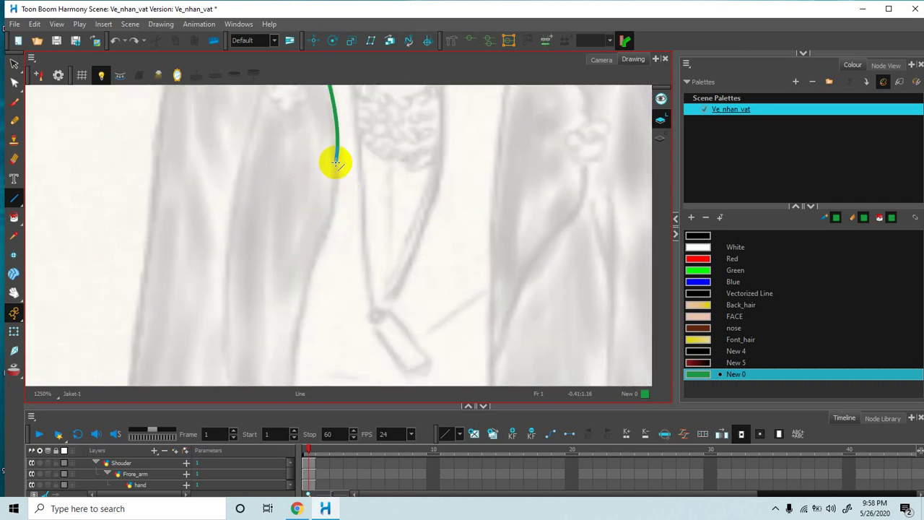
drag(334, 161, 311, 271)
mouse_move(329, 239)
mouse_down()
mouse_move(336, 231)
mouse_move(334, 245)
mouse_up()
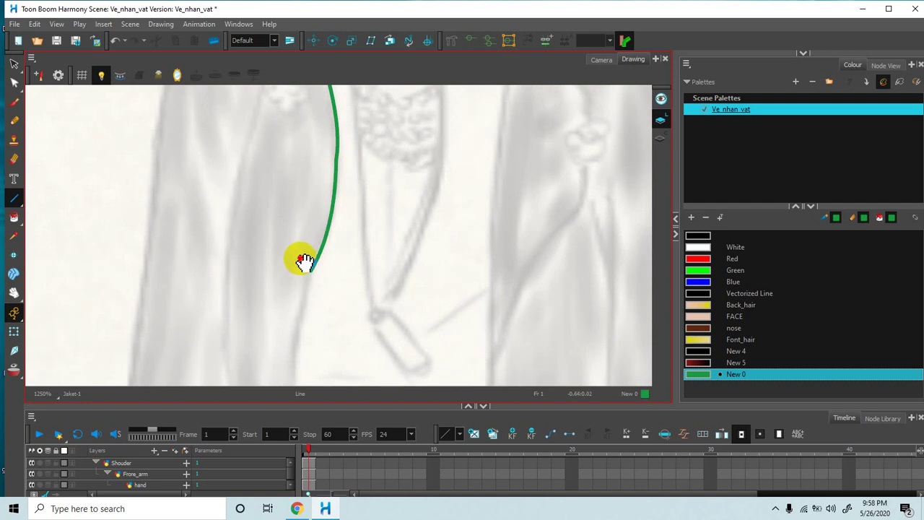
Step: Continue the jacket's left front edge down past the belt and round the bottom hem toward the sleeve
drag(297, 285, 301, 208)
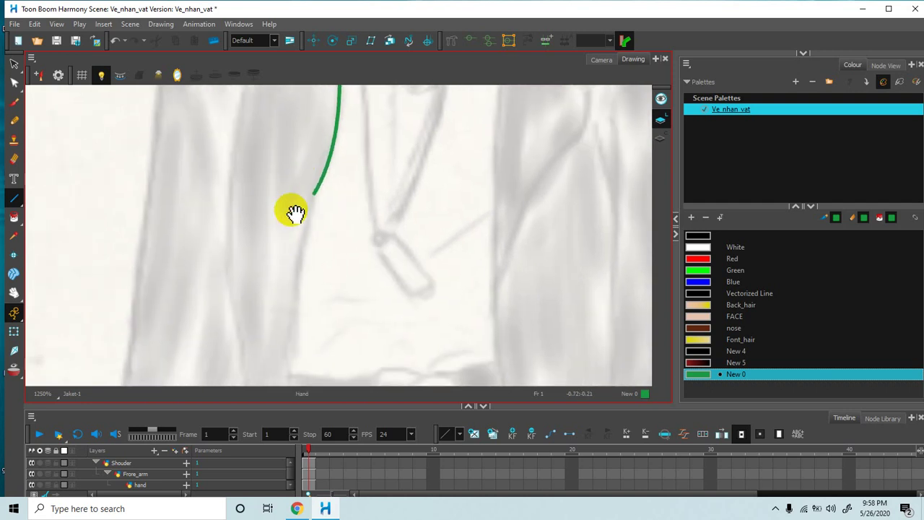
scroll(285, 231, down, 2)
scroll(309, 177, down, 2)
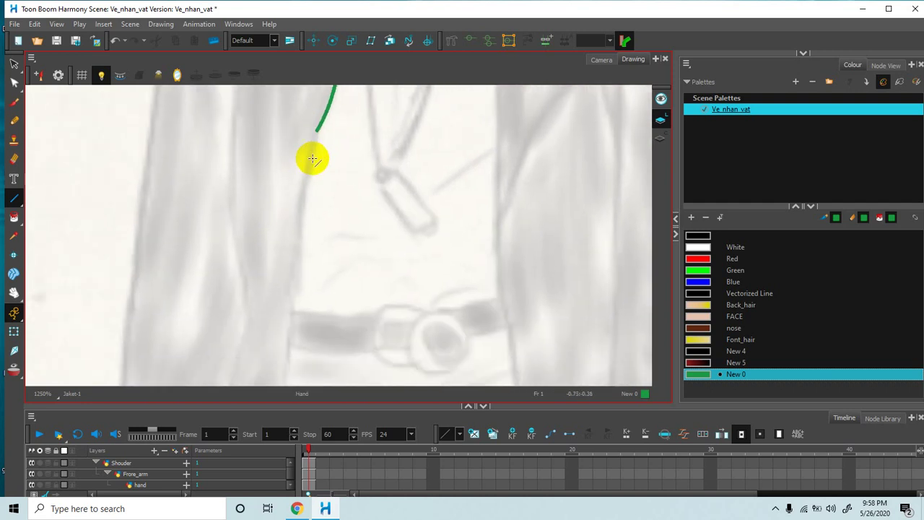
mouse_move(318, 130)
mouse_down()
mouse_move(295, 226)
mouse_move(290, 319)
mouse_up()
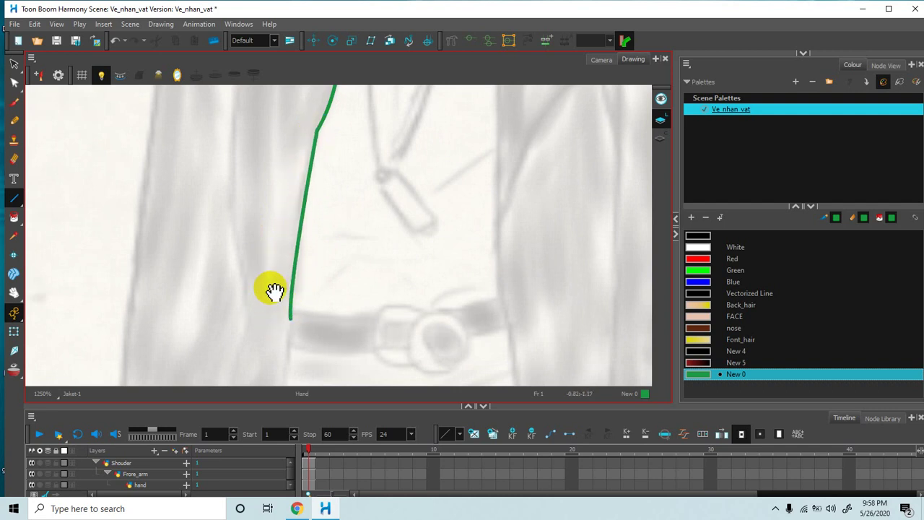
scroll(276, 282, down, 2)
scroll(278, 285, down, 2)
drag(274, 288, 296, 262)
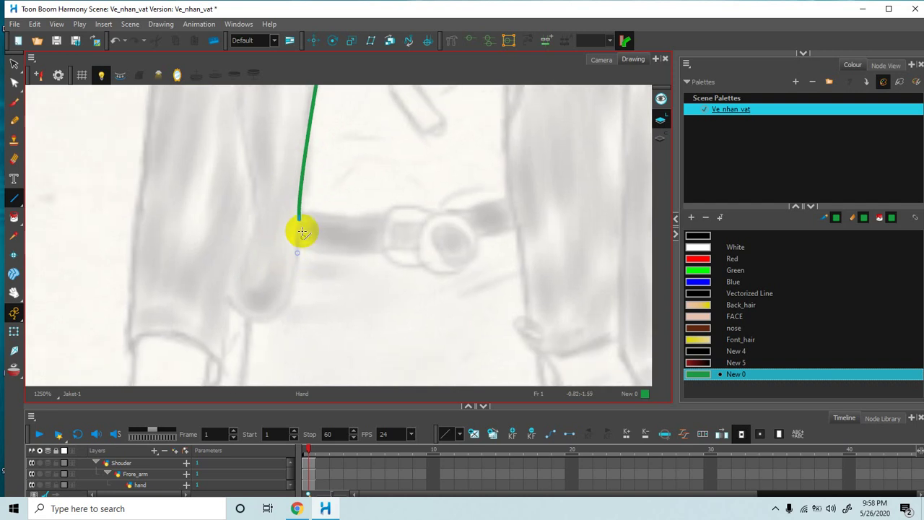
mouse_move(298, 218)
mouse_down()
mouse_move(264, 319)
mouse_move(301, 299)
mouse_up()
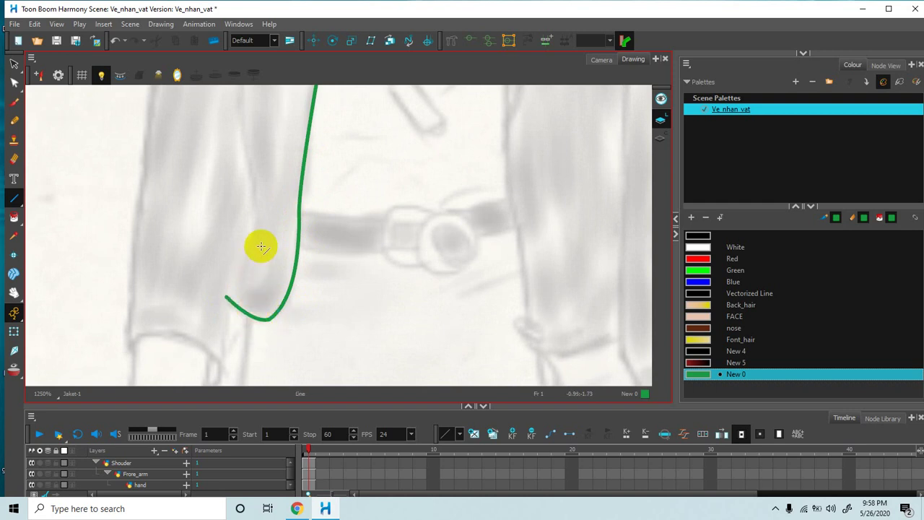
Step: Trace the outer edge of the jacket's left half from the bottom hem up to the collar flap, closing the outline
drag(264, 262, 264, 274)
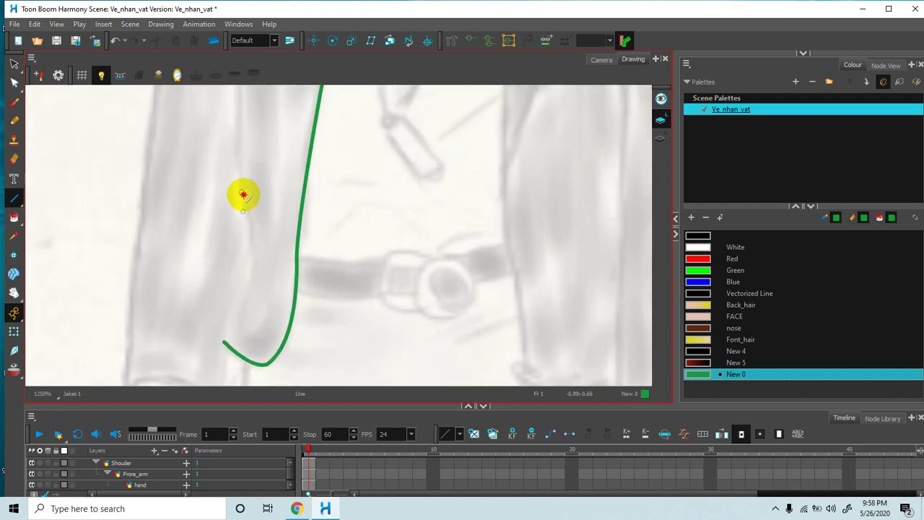
mouse_move(243, 195)
mouse_down()
mouse_move(250, 281)
mouse_move(225, 339)
mouse_up()
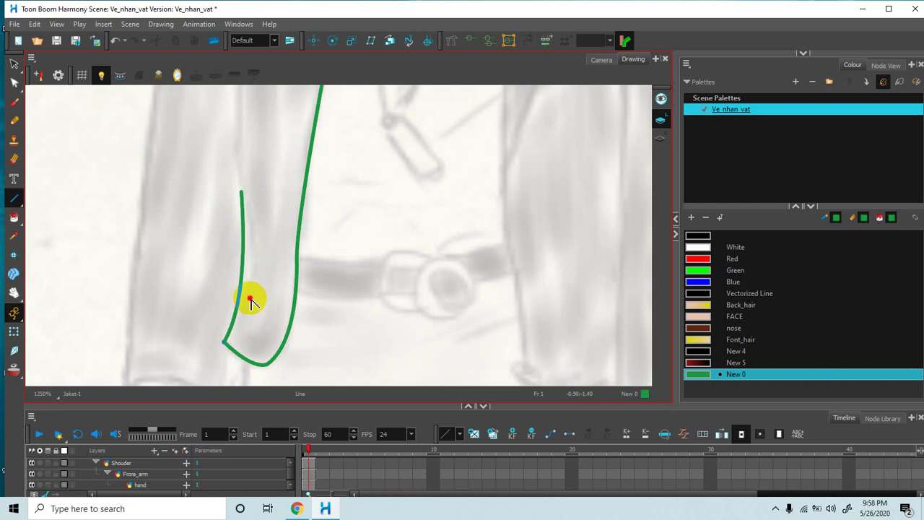
drag(262, 200, 281, 329)
mouse_move(251, 139)
mouse_down()
mouse_move(238, 216)
mouse_move(255, 315)
mouse_move(252, 293)
mouse_up()
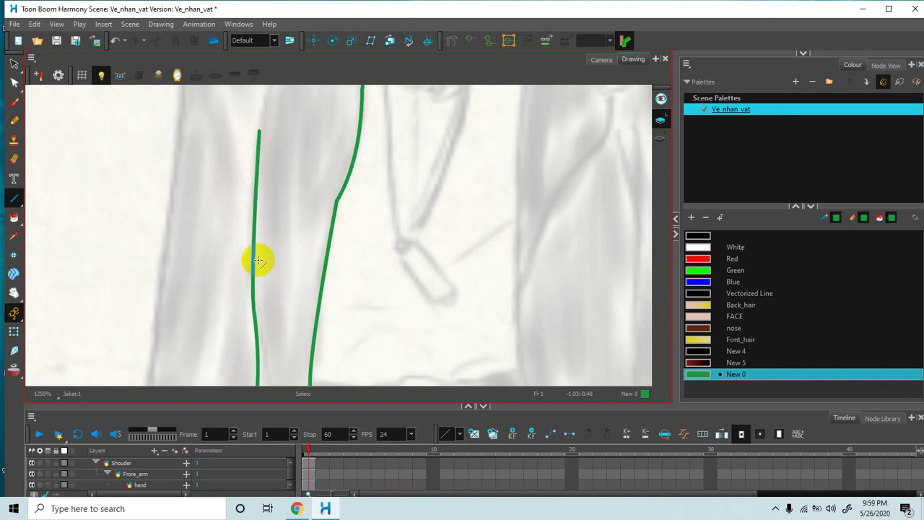
drag(291, 195, 278, 278)
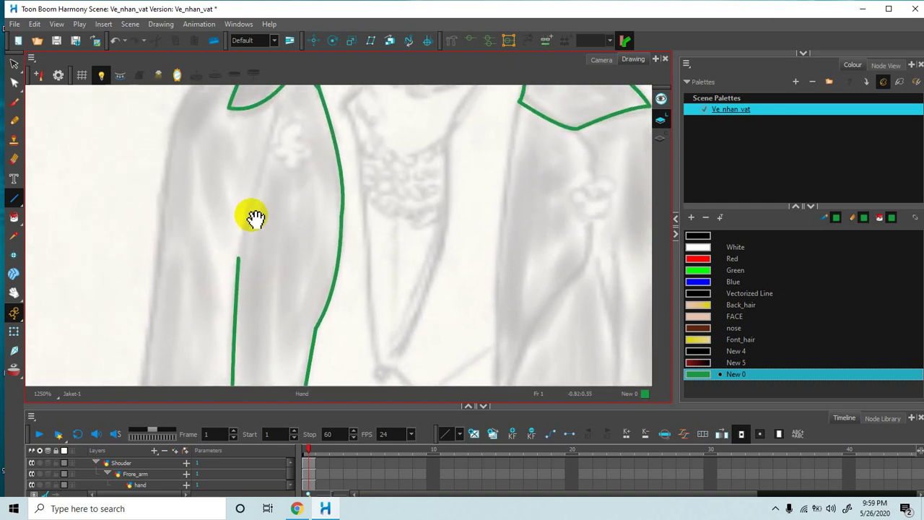
mouse_move(273, 103)
mouse_down()
mouse_move(239, 260)
mouse_move(239, 245)
mouse_up()
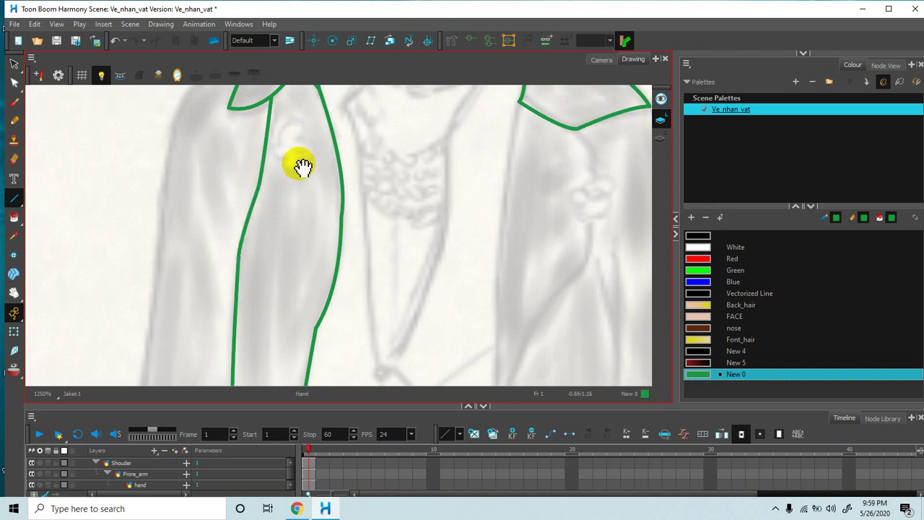
Step: Trace the front edge of the jacket's right half from the collar flap's inner corner down past the chest
mouse_move(299, 165)
mouse_down()
mouse_move(278, 212)
mouse_move(258, 226)
mouse_up()
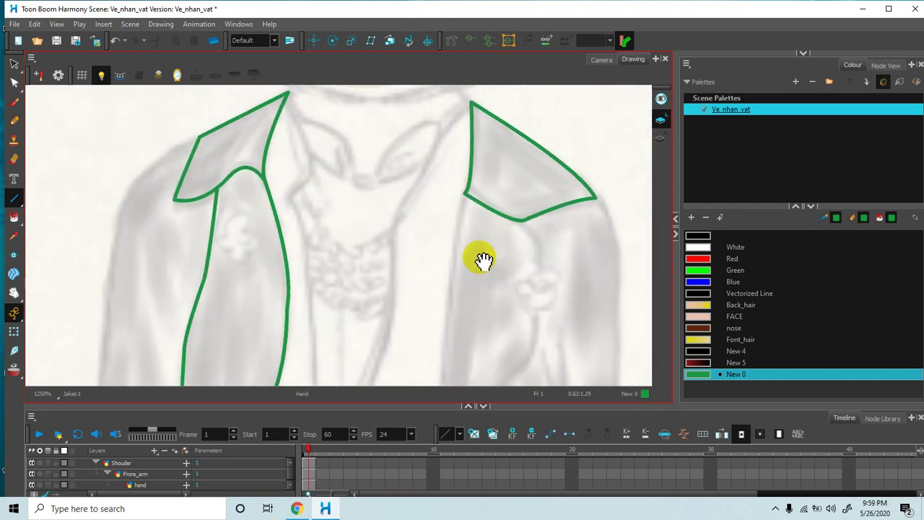
mouse_move(474, 253)
mouse_down()
mouse_move(469, 214)
mouse_move(447, 195)
mouse_up()
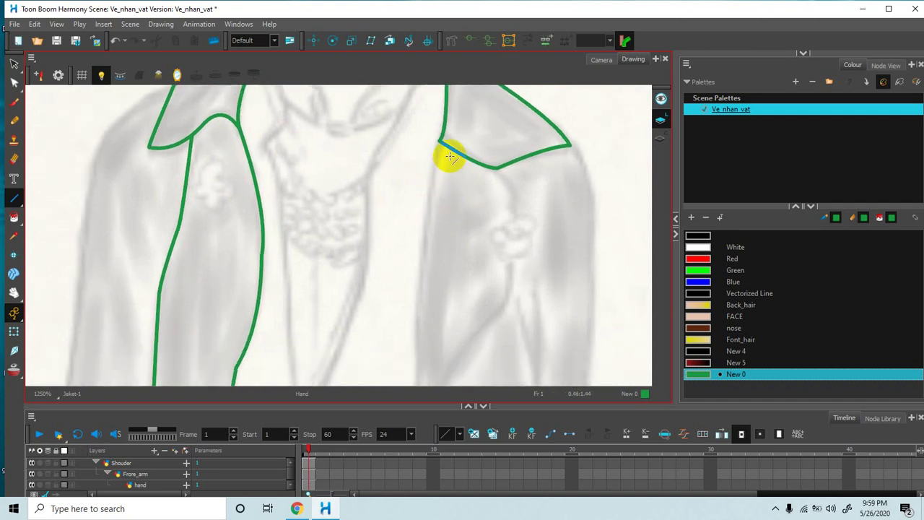
mouse_move(438, 142)
mouse_down()
mouse_move(423, 161)
mouse_move(412, 245)
mouse_move(421, 295)
mouse_move(422, 281)
mouse_up()
key(space)
mouse_move(478, 283)
mouse_down()
mouse_move(485, 180)
mouse_move(426, 209)
mouse_move(442, 338)
mouse_up()
key(space)
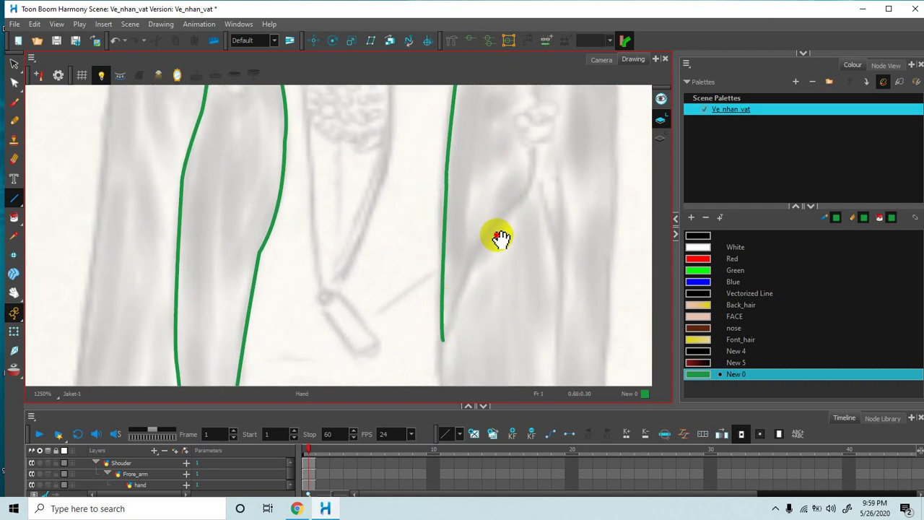
Step: Trace the fold line on the jacket's right half from the collar flap's lower point diagonally down to the front edge
drag(499, 238, 475, 261)
drag(503, 223, 470, 263)
mouse_move(476, 202)
mouse_down()
mouse_move(462, 259)
mouse_move(468, 203)
mouse_up()
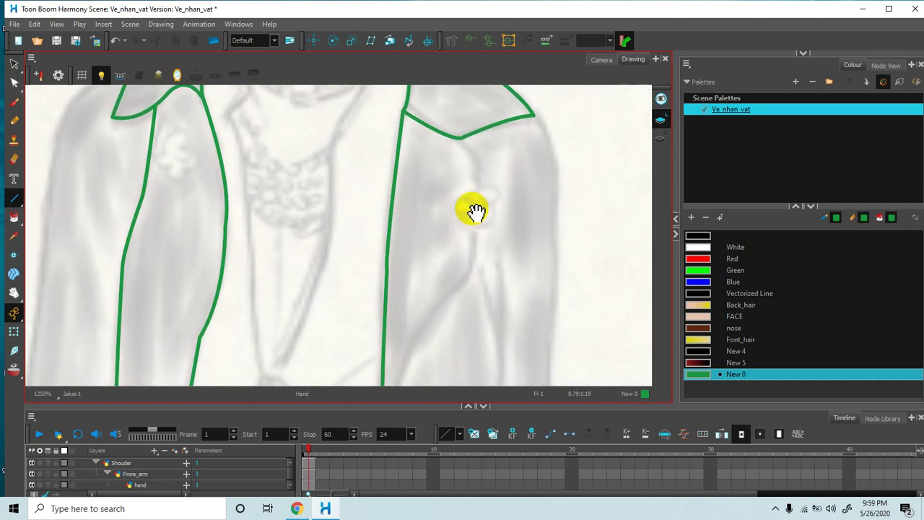
mouse_move(459, 140)
mouse_down()
mouse_move(475, 185)
mouse_move(468, 234)
mouse_move(489, 243)
mouse_move(466, 268)
mouse_move(510, 212)
mouse_move(439, 262)
mouse_move(412, 353)
mouse_move(417, 340)
mouse_up()
key(space)
key(space)
Step: Continue the right half's front edge down past the belt and trace its bottom hem as a shallow downward curve
drag(420, 306, 427, 231)
drag(425, 278, 417, 149)
mouse_move(416, 194)
mouse_down()
mouse_move(418, 282)
mouse_move(433, 301)
mouse_move(420, 274)
mouse_move(435, 304)
mouse_move(458, 252)
mouse_move(420, 226)
mouse_move(404, 243)
mouse_move(420, 286)
mouse_up()
click(431, 224)
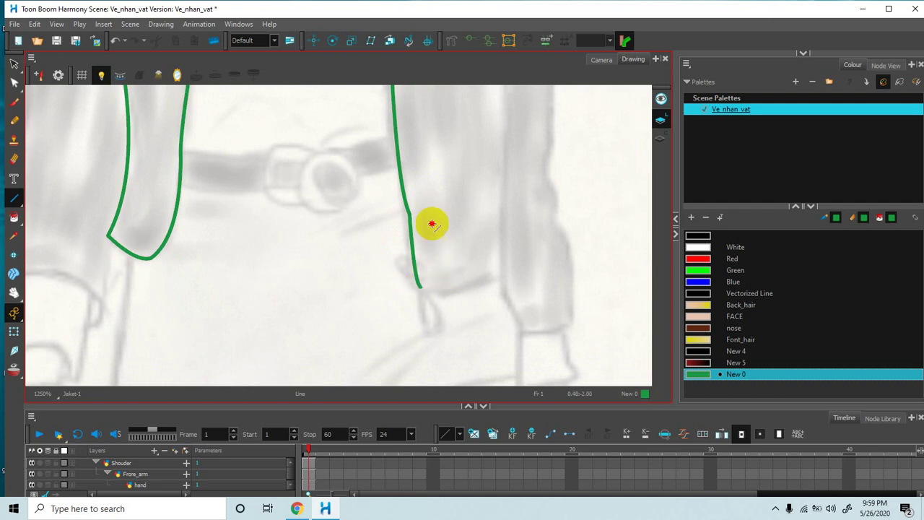
drag(475, 323, 448, 253)
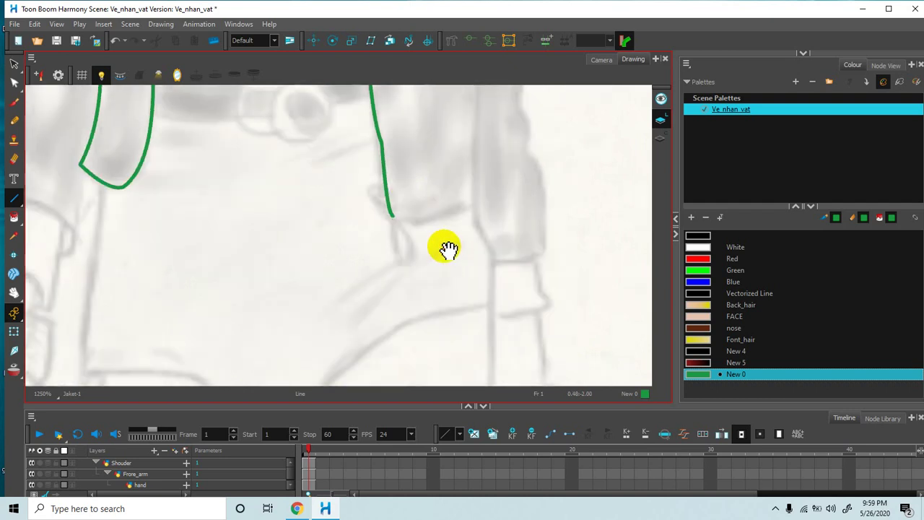
drag(401, 221, 392, 210)
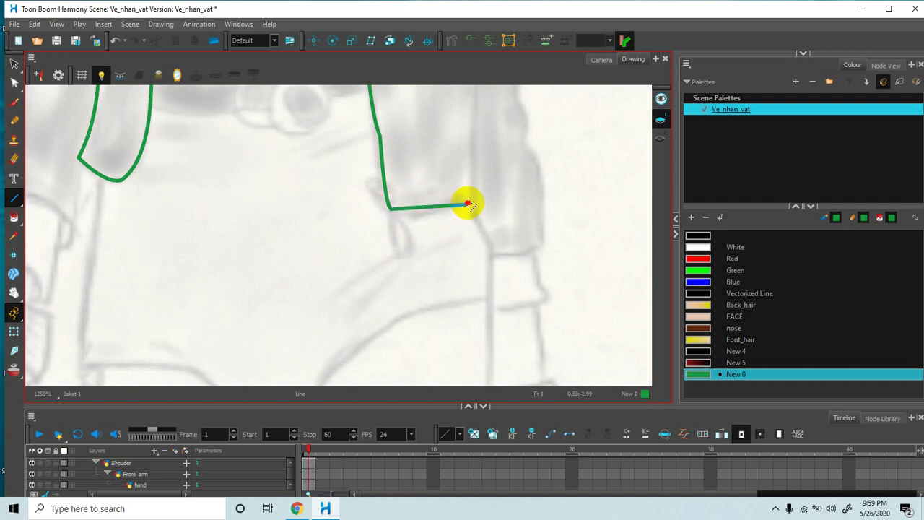
drag(468, 202, 429, 221)
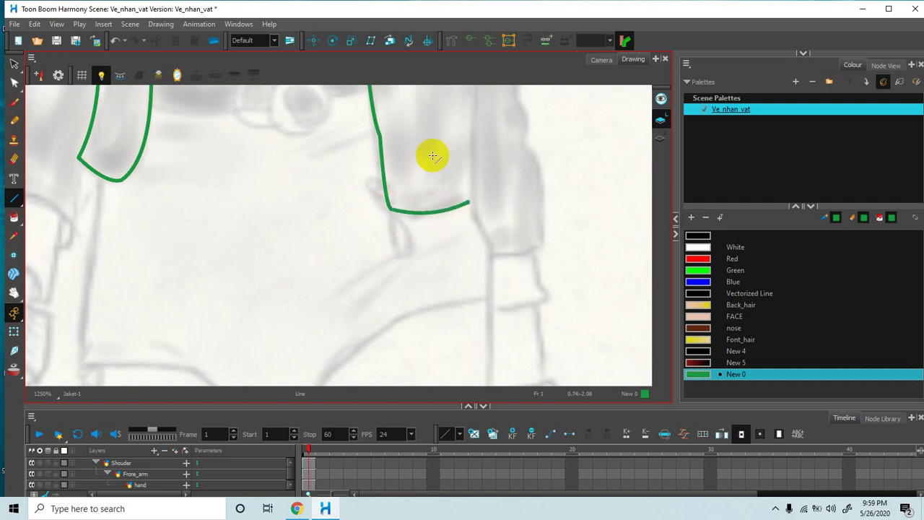
Step: Trace the outer edge of the jacket's right half from the collar flap's outer corner along the armhole down to the hem
drag(426, 145, 439, 265)
drag(429, 179, 440, 282)
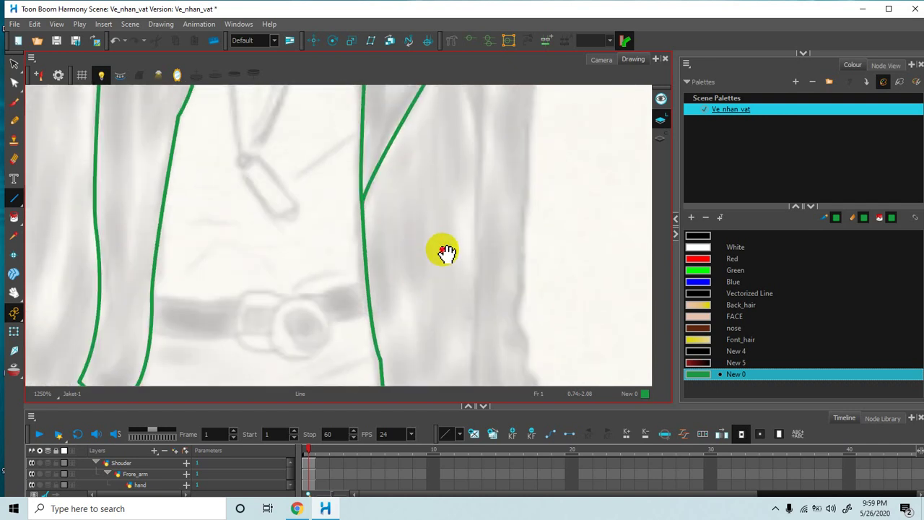
drag(441, 207, 437, 252)
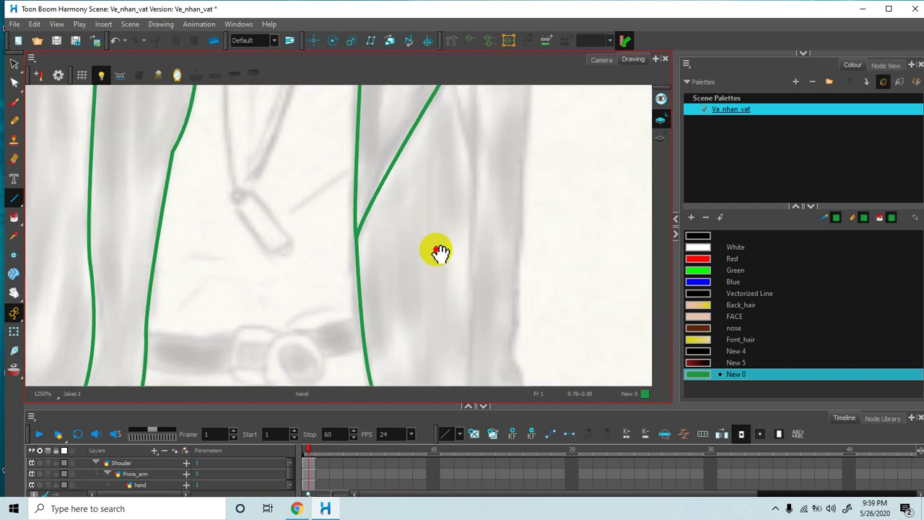
drag(442, 133, 444, 215)
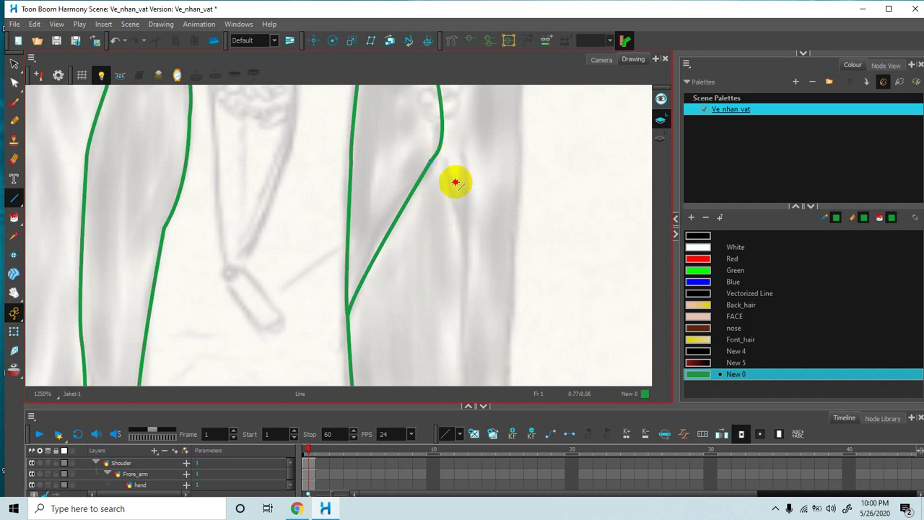
drag(463, 189, 460, 221)
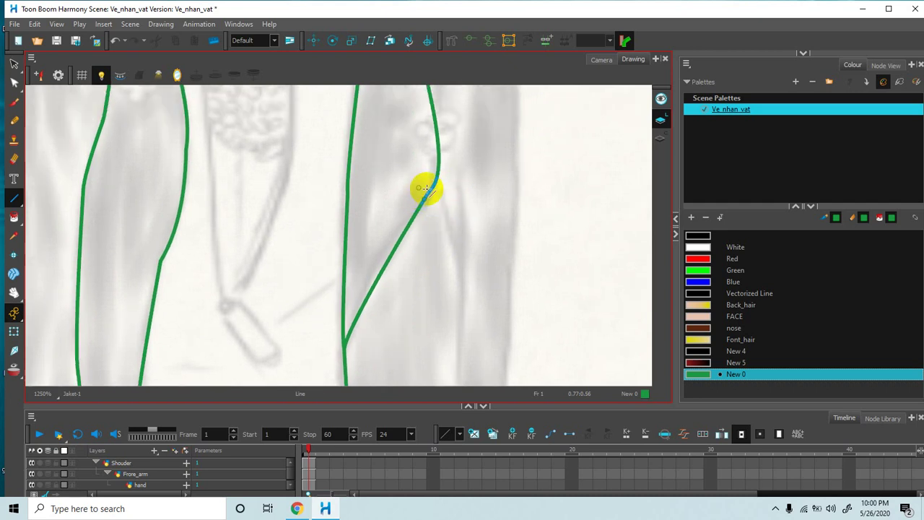
drag(460, 167, 454, 233)
drag(460, 195, 459, 211)
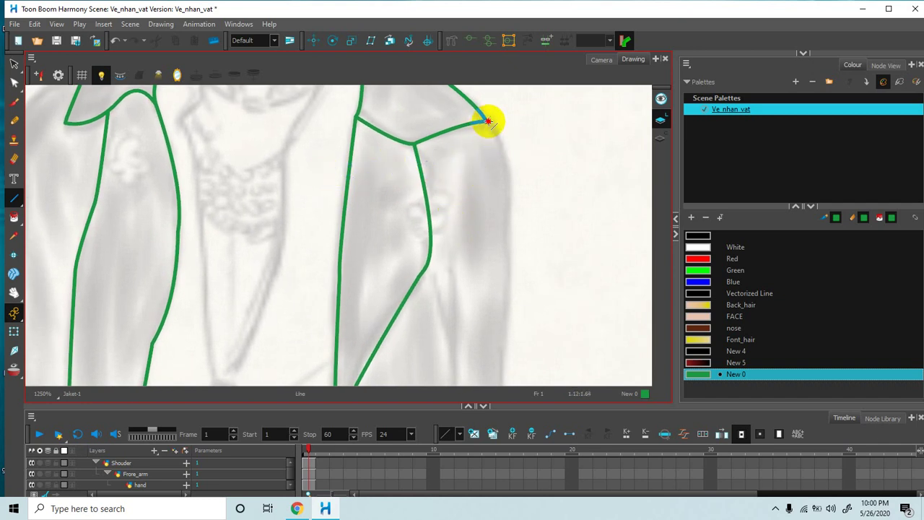
mouse_move(489, 136)
mouse_down()
mouse_move(461, 160)
mouse_move(447, 238)
mouse_move(460, 158)
mouse_up()
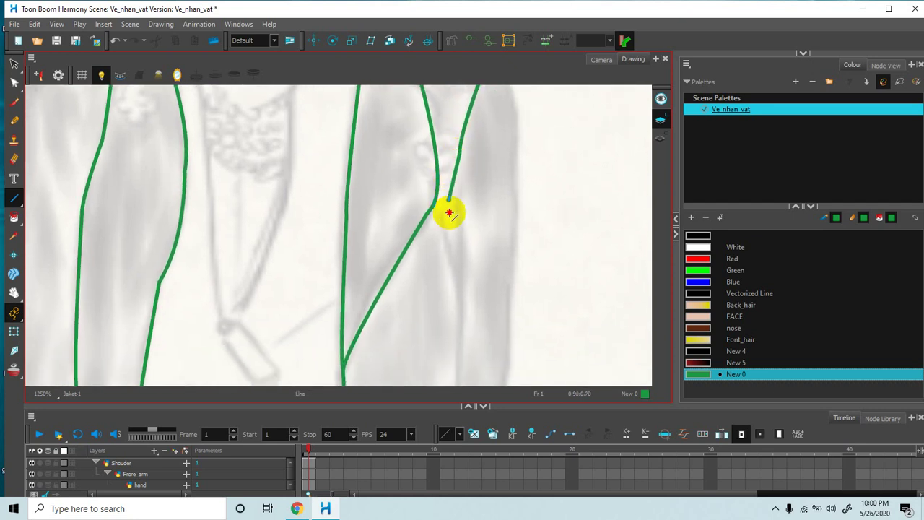
mouse_move(449, 212)
mouse_down()
mouse_move(457, 285)
mouse_move(438, 181)
mouse_move(481, 159)
mouse_move(472, 158)
mouse_move(476, 277)
mouse_move(425, 196)
mouse_move(454, 195)
mouse_move(453, 330)
mouse_up()
mouse_move(385, 212)
mouse_down()
mouse_move(412, 237)
mouse_move(424, 228)
mouse_move(436, 253)
mouse_up()
drag(433, 216, 435, 265)
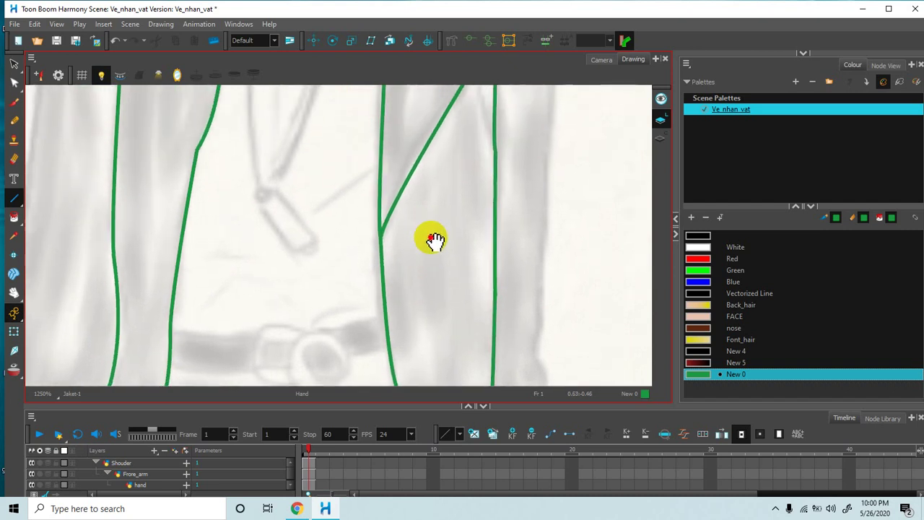
drag(351, 198, 360, 217)
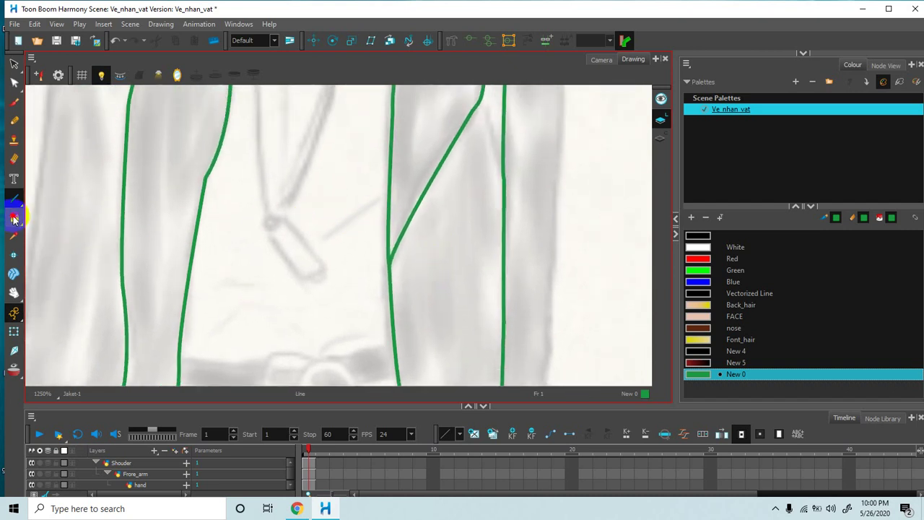
Step: Try filling both jacket halves with the same green as the outline, and undo the fills
click(15, 218)
click(164, 214)
click(430, 215)
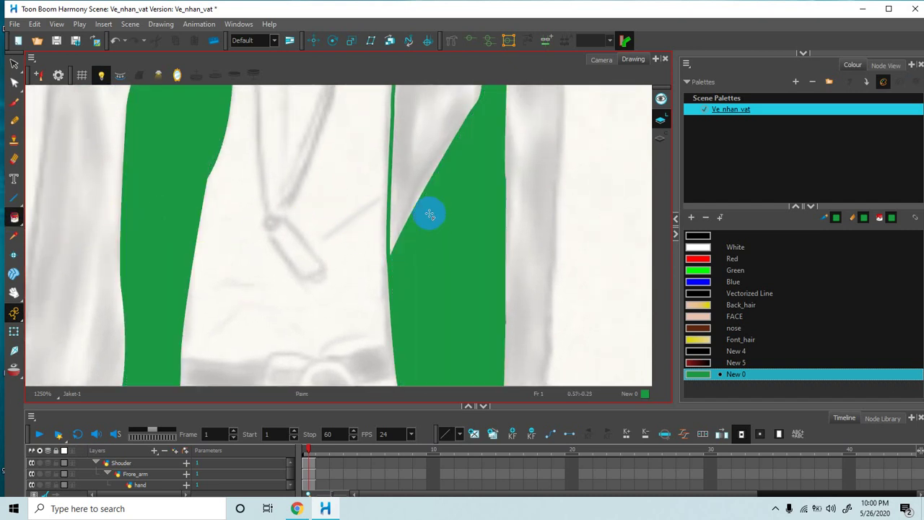
click(412, 166)
key(ctrl+z)
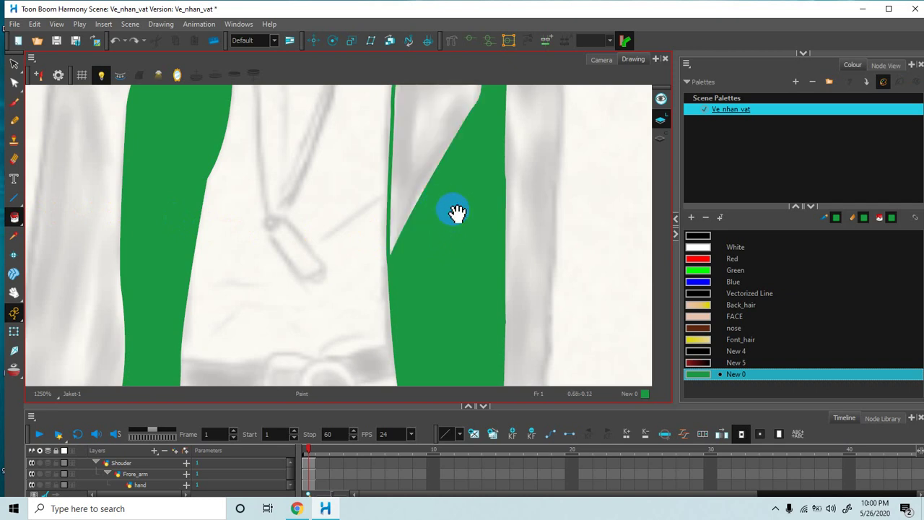
key(ctrl+shift+z)
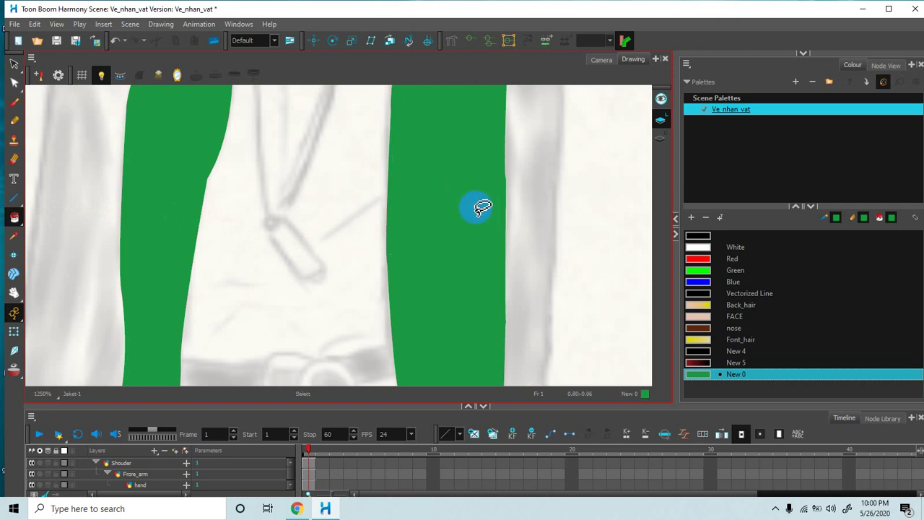
key(ctrl+z)
key(ctrl+z)
key(ctrl+z)
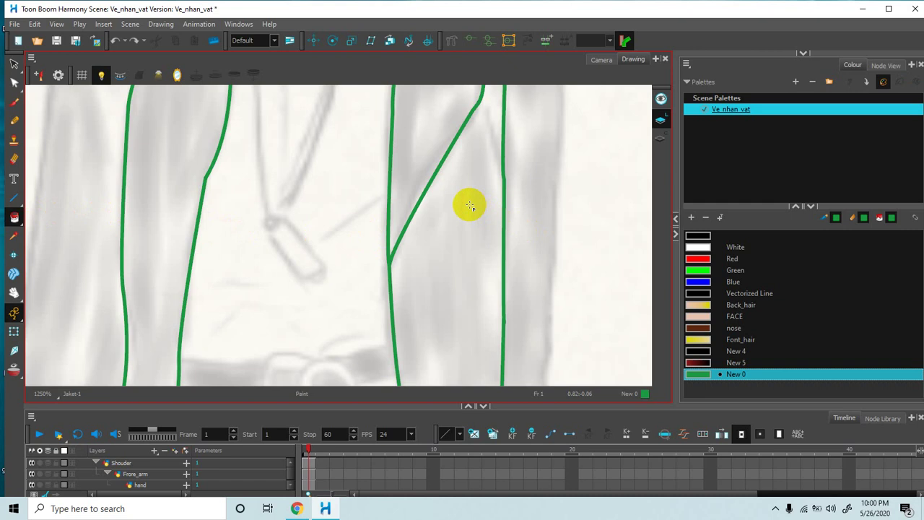
Step: Add a new solid dark green swatch to the Ve_nhan_vat palette, with RGB 13, 72, 31
click(692, 218)
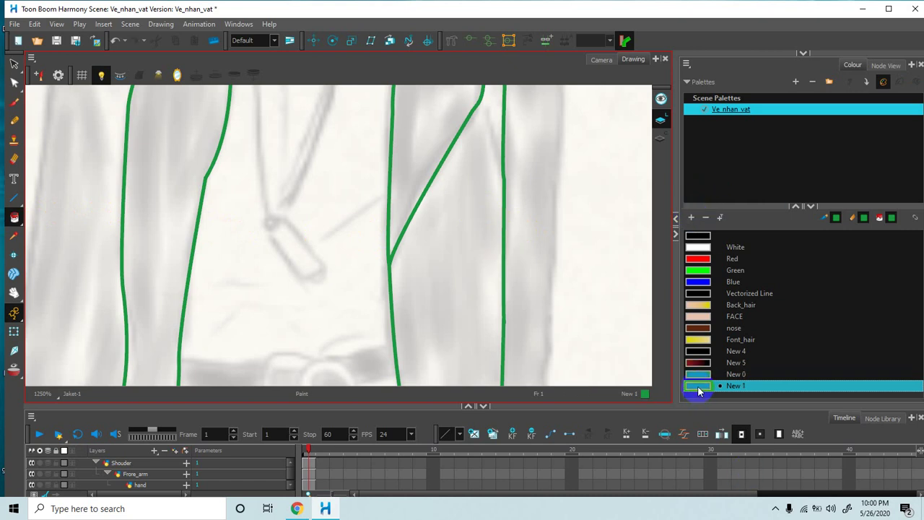
double_click(697, 386)
click(529, 237)
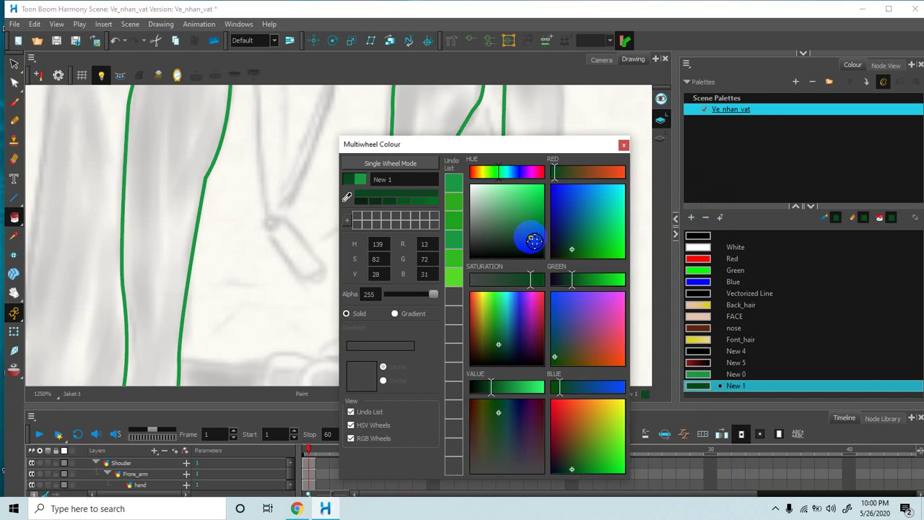
click(622, 147)
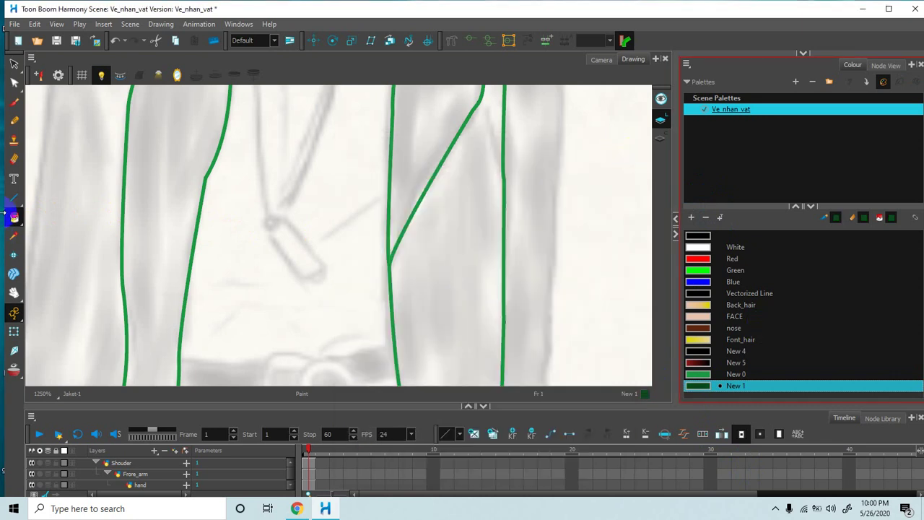
Step: Fill both jacket halves, including the section beside the fold line, and both collar flaps with the dark green New 1 colour
click(150, 201)
click(402, 193)
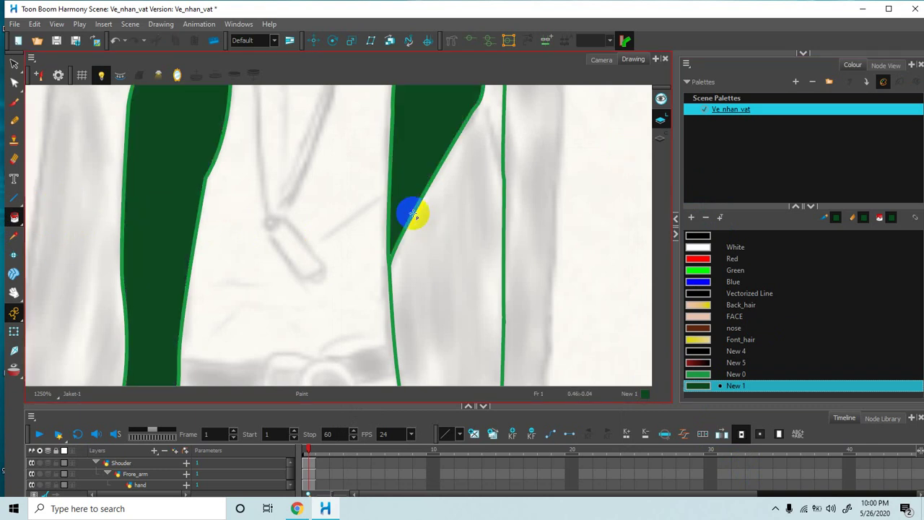
click(440, 241)
key(space)
scroll(408, 236, up, 3)
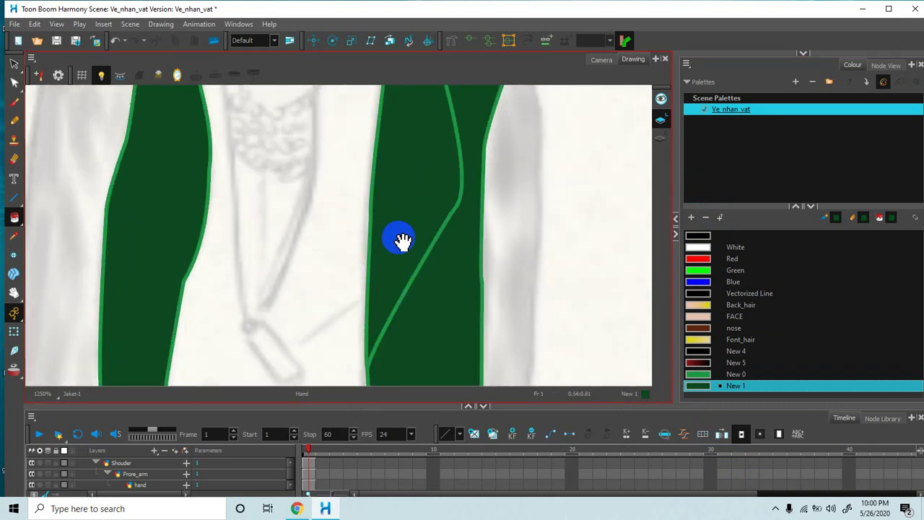
scroll(404, 223, up, 3)
mouse_move(404, 190)
mouse_down()
mouse_move(412, 253)
mouse_move(439, 175)
mouse_up()
click(439, 176)
click(155, 138)
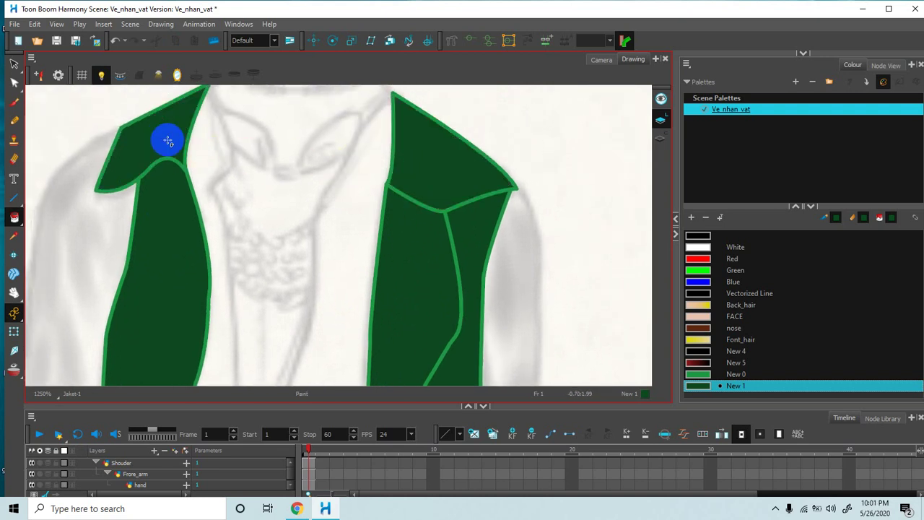
scroll(310, 207, down, 1)
scroll(312, 206, down, 5)
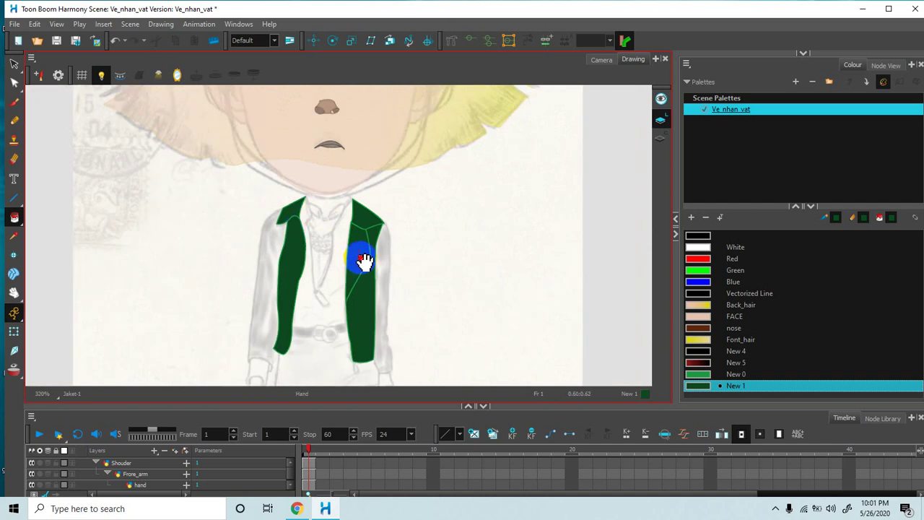
drag(361, 258, 397, 234)
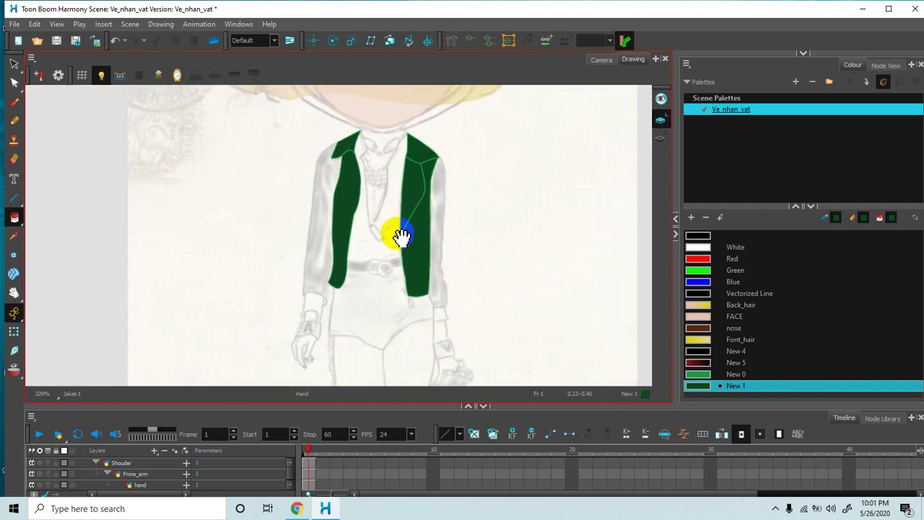
scroll(398, 232, up, 3)
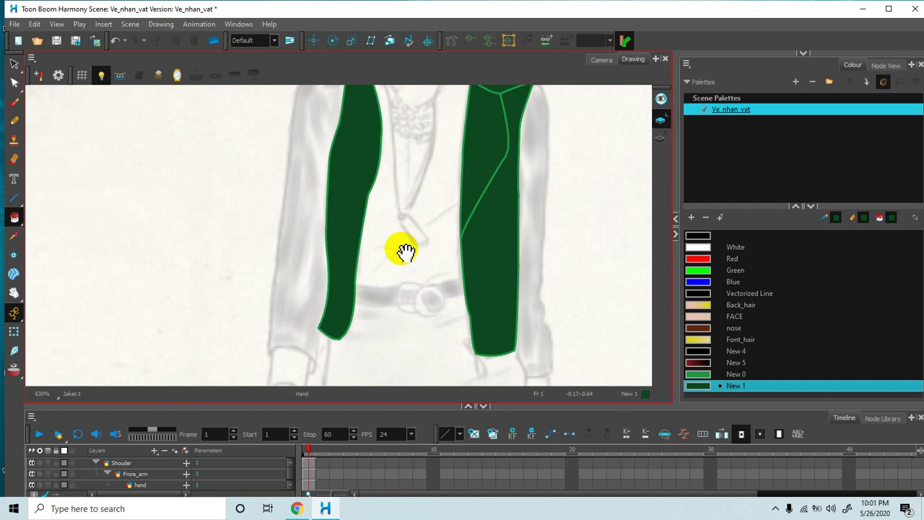
drag(379, 225, 440, 250)
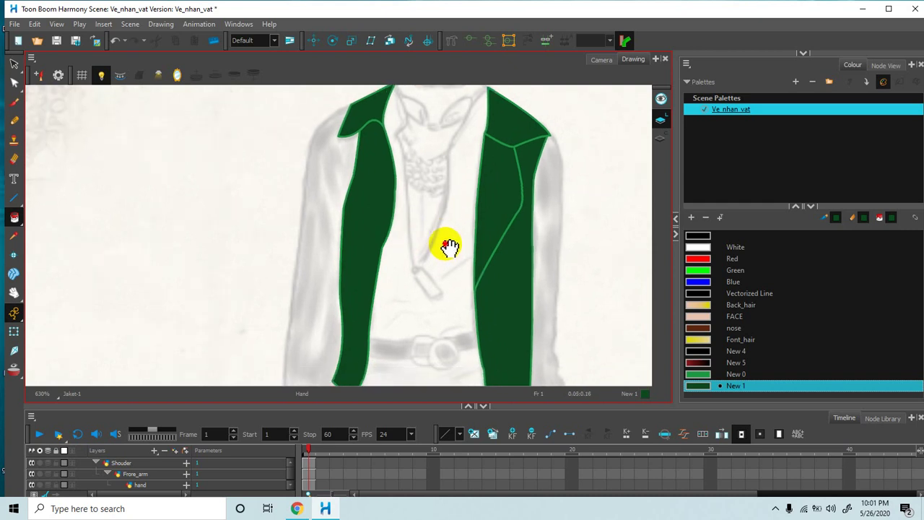
Step: Examine the sketched left shoulder and sleeve beside the jacket's collar flap and armhole
drag(447, 247, 422, 229)
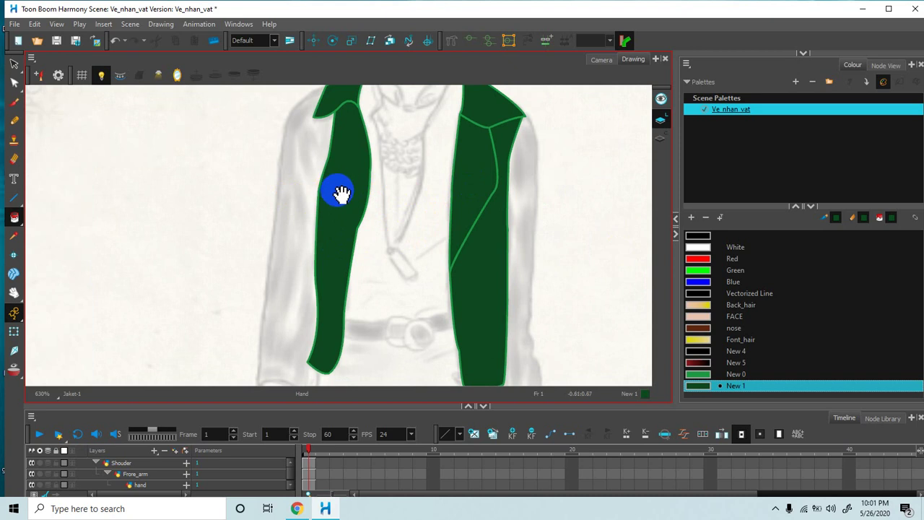
drag(356, 202, 402, 195)
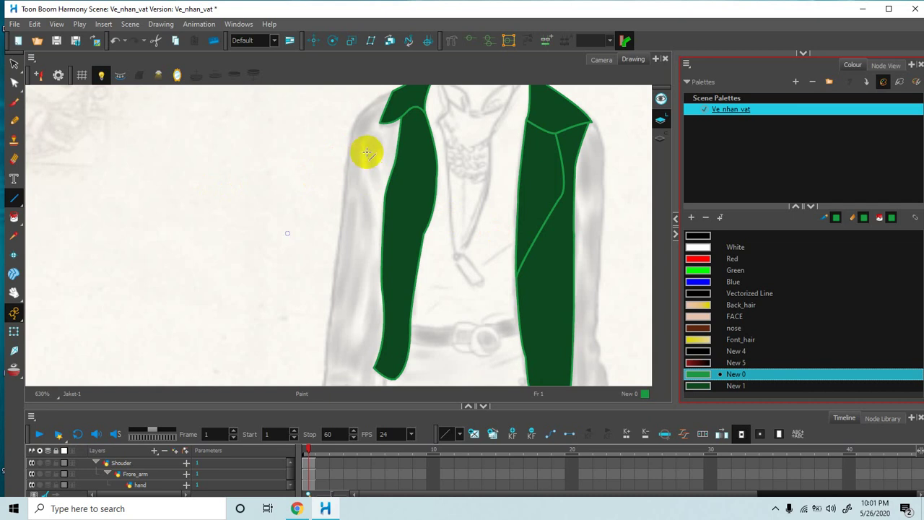
drag(317, 166, 309, 179)
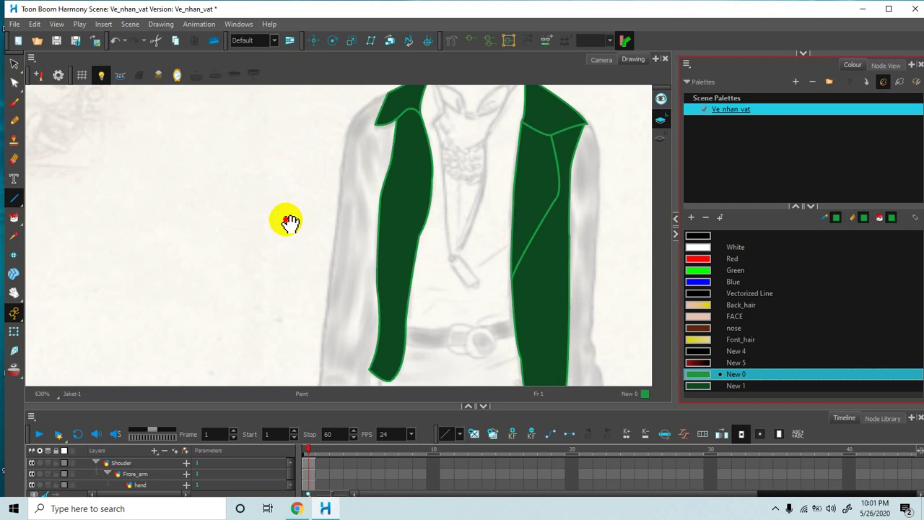
drag(281, 206, 268, 219)
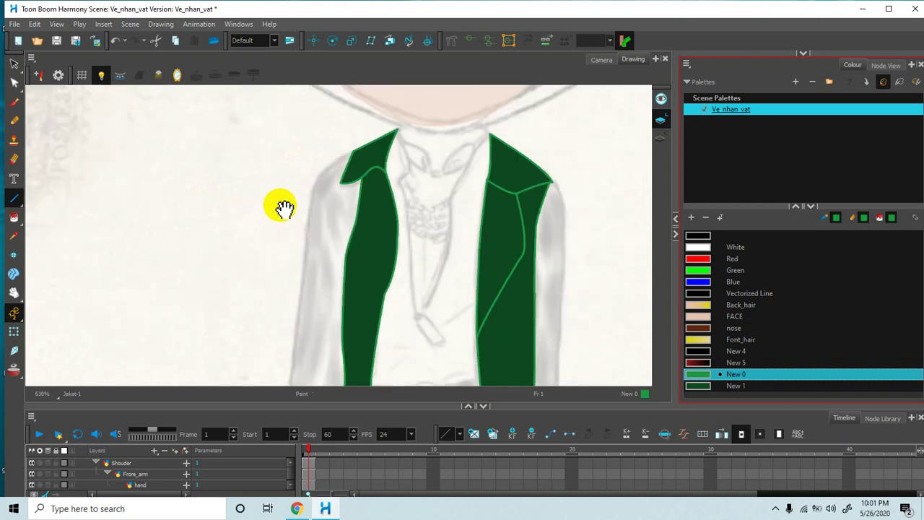
drag(332, 165, 296, 194)
scroll(302, 193, up, 1)
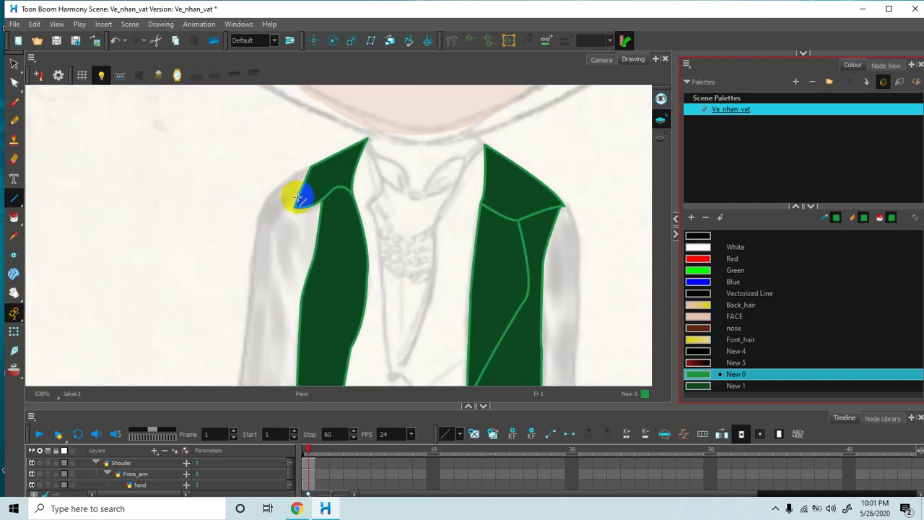
scroll(300, 196, up, 1)
scroll(307, 199, up, 1)
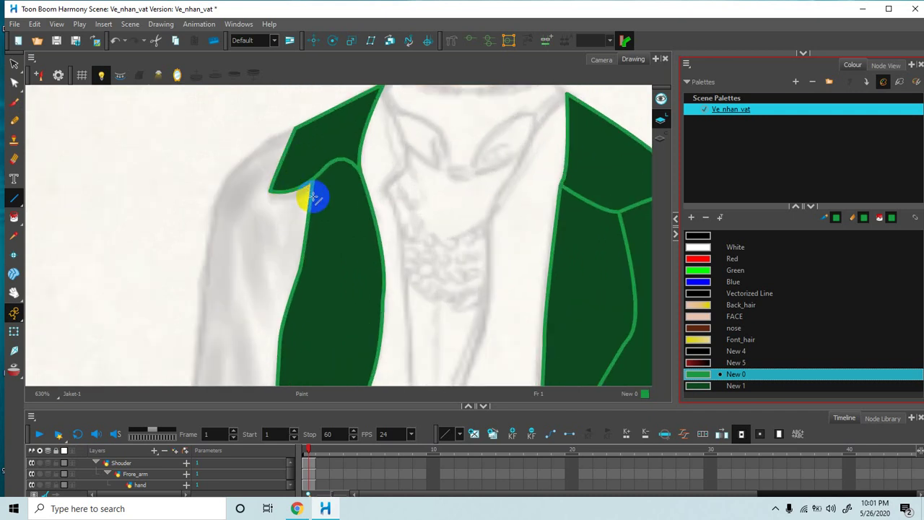
scroll(310, 195, down, 2)
scroll(238, 194, up, 3)
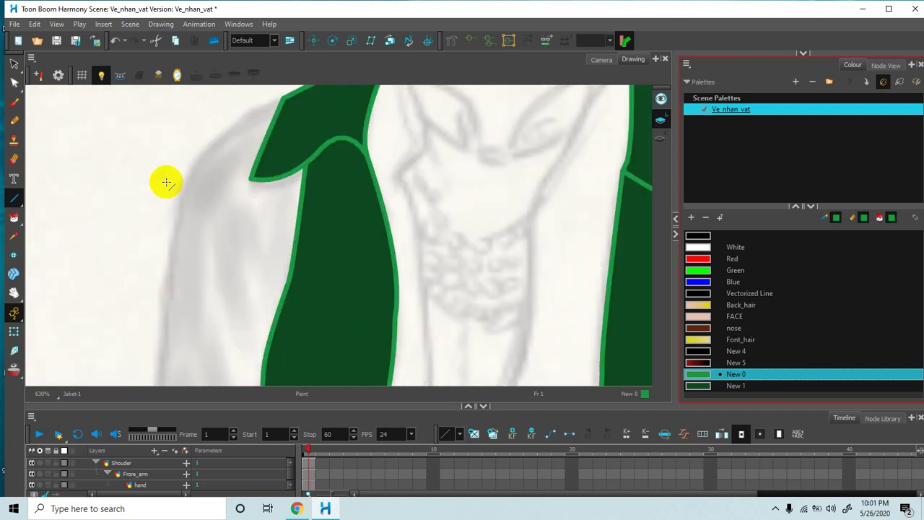
key(2)
key(1)
key(2)
key(space)
scroll(217, 179, down, 2)
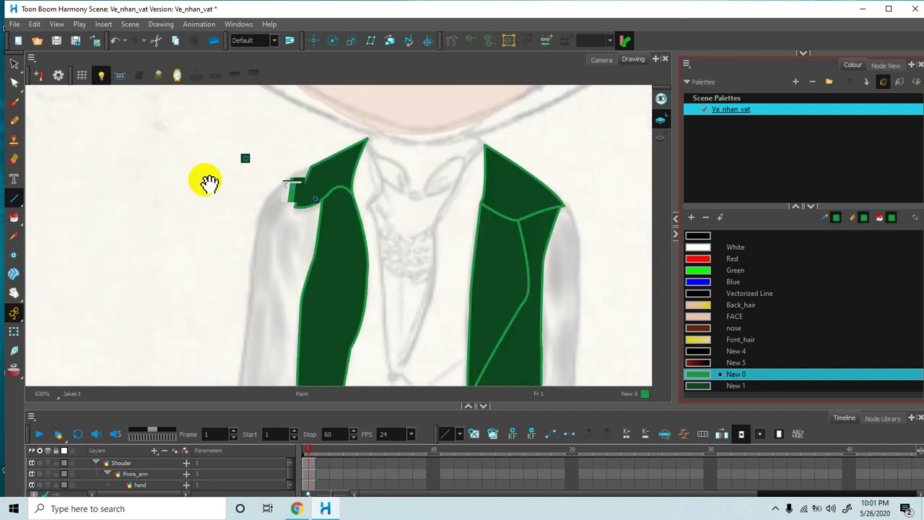
scroll(246, 184, up, 2)
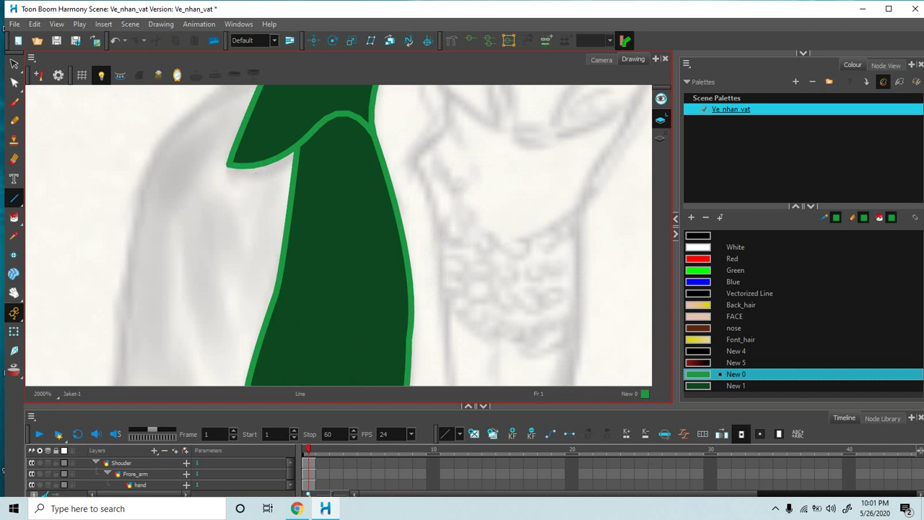
Step: Enlarge the timeline area to show more layers and make the Shouder layer the active drawing
key(alt+Tab)
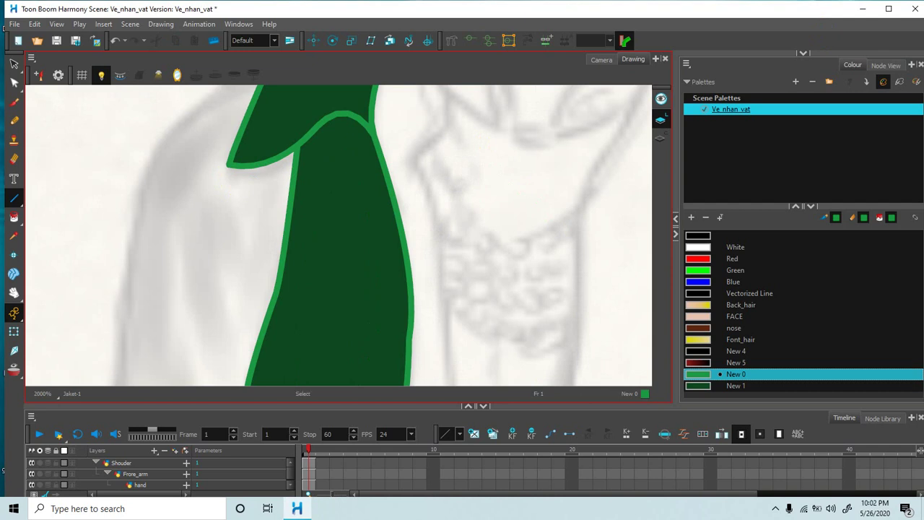
click(296, 211)
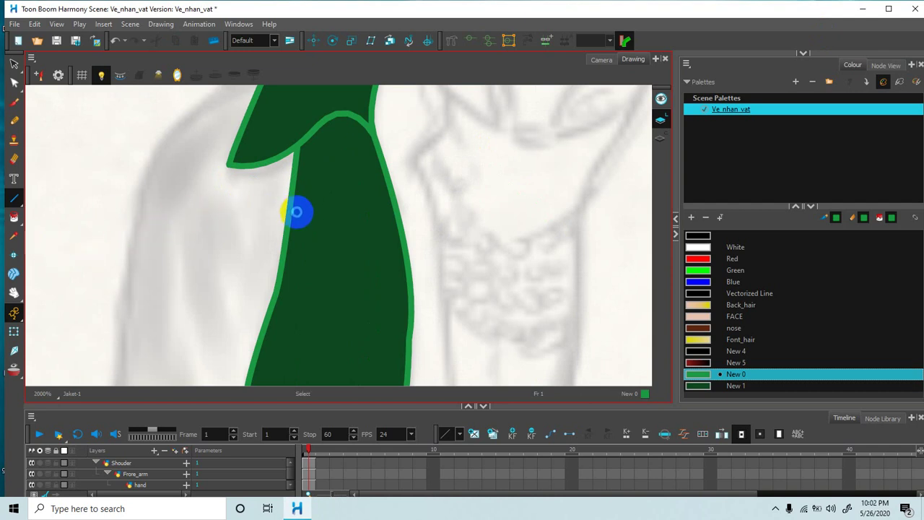
key(space)
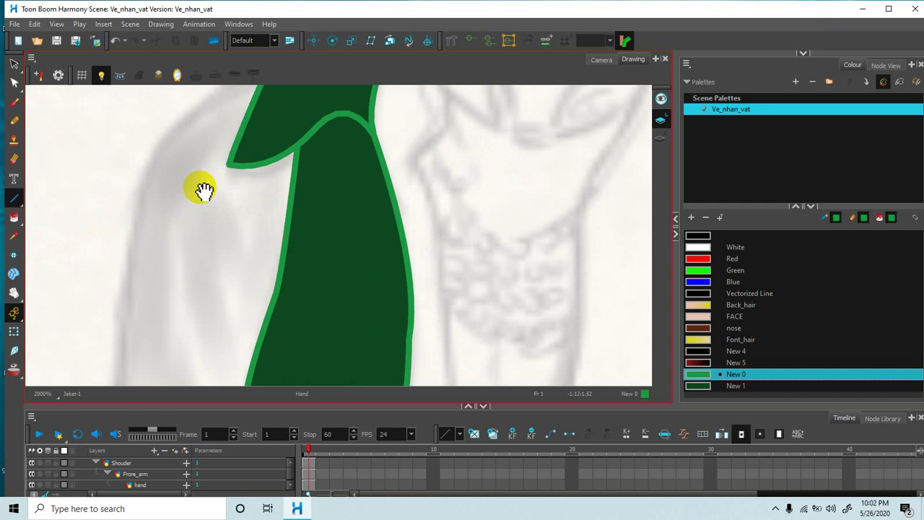
drag(190, 182, 267, 214)
click(343, 109)
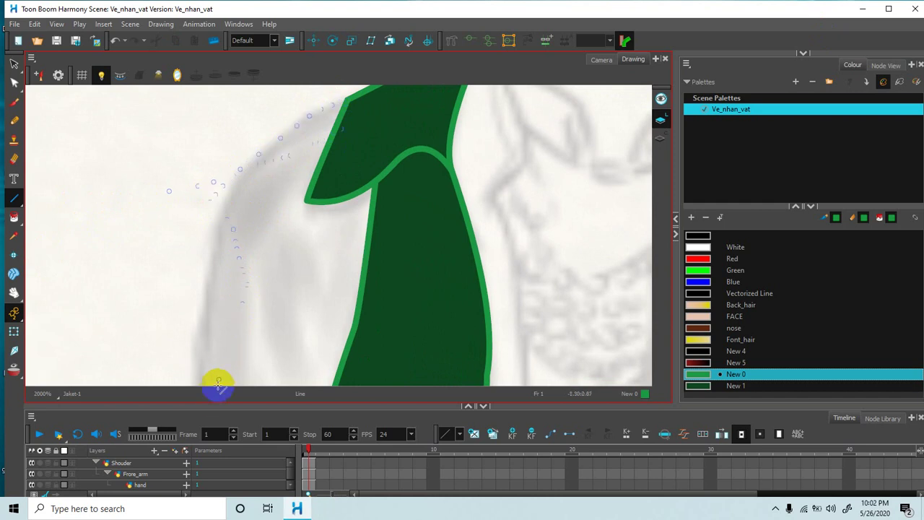
drag(211, 403, 214, 337)
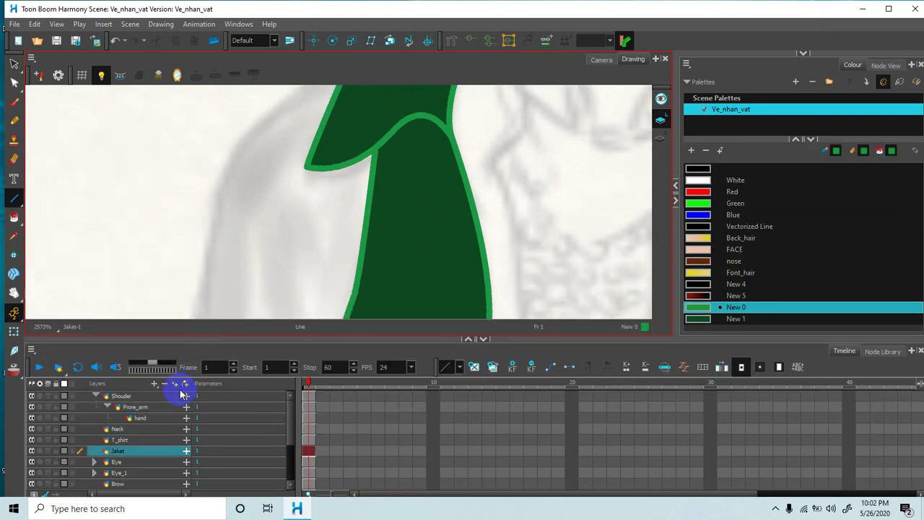
click(121, 397)
drag(244, 210, 249, 261)
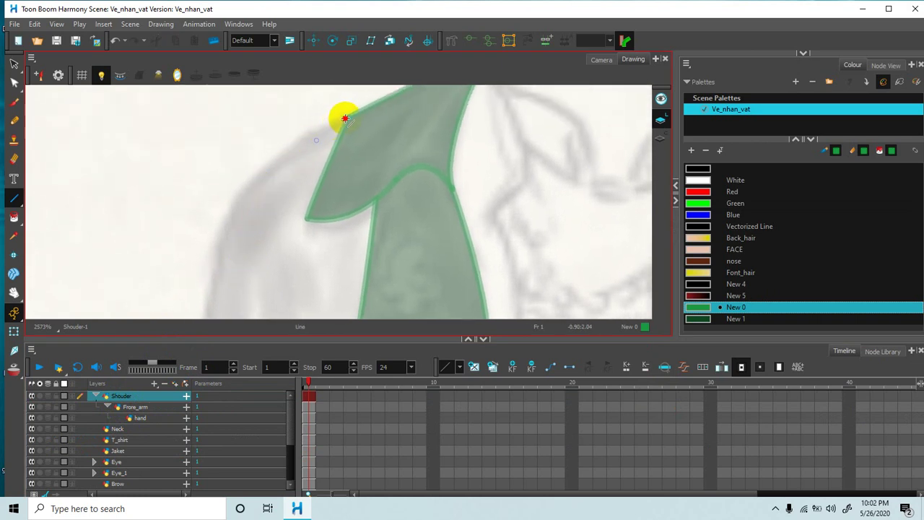
Step: Trace the curved shoulder top from the collar flap and the upper parts of both left sleeve edges in New 0 green
mouse_move(334, 123)
mouse_down()
mouse_move(264, 154)
mouse_move(222, 210)
mouse_up()
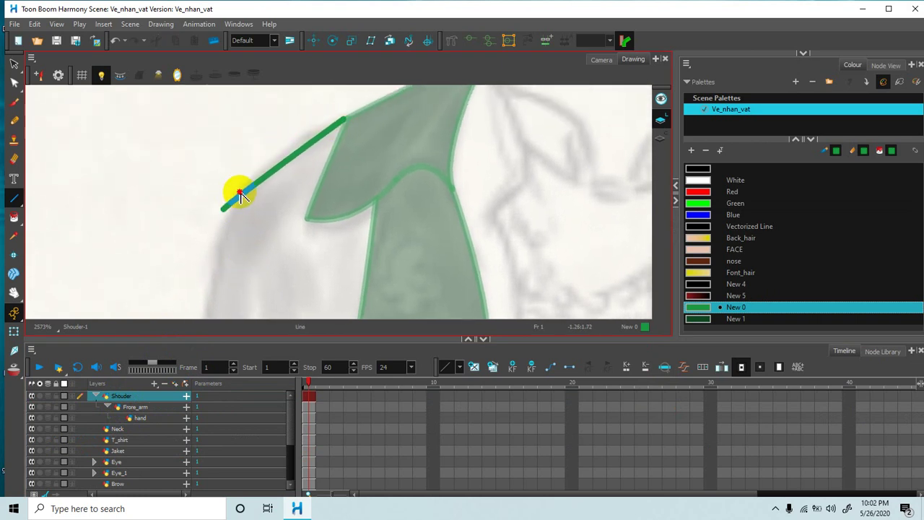
drag(262, 168, 262, 166)
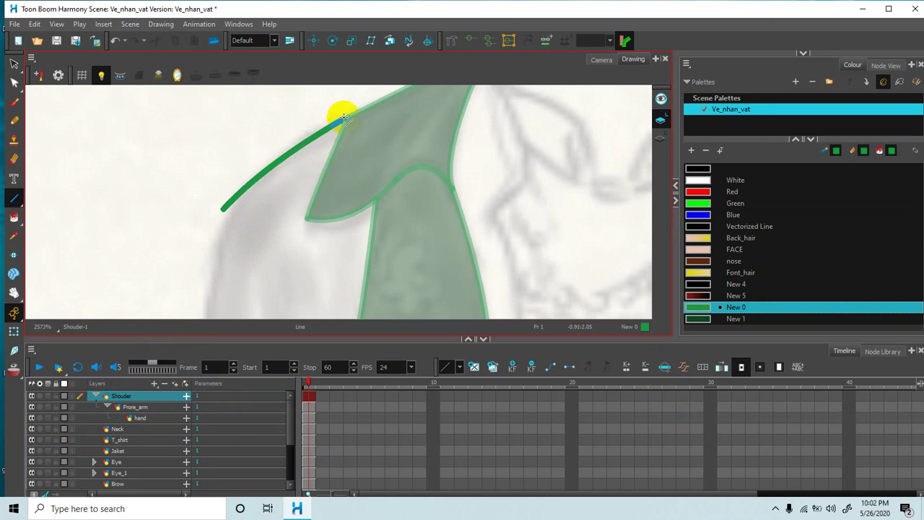
mouse_move(386, 135)
mouse_down()
mouse_move(389, 196)
mouse_move(370, 230)
mouse_move(405, 153)
mouse_up()
drag(354, 229, 376, 153)
drag(372, 189, 408, 169)
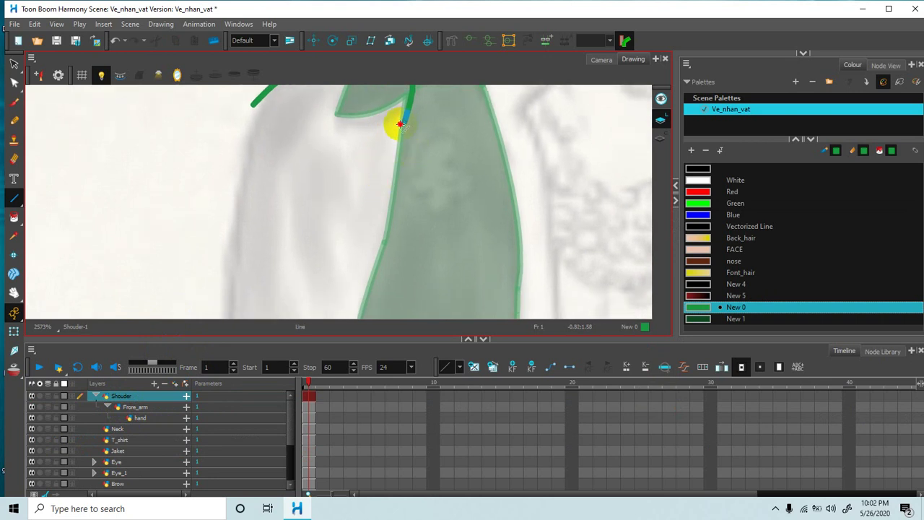
mouse_move(399, 124)
mouse_down()
mouse_move(382, 194)
mouse_move(383, 264)
mouse_up()
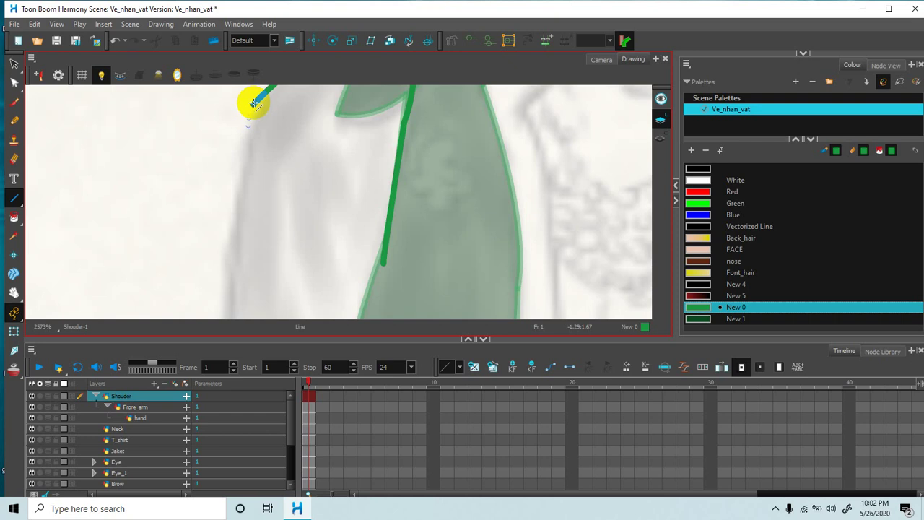
mouse_move(252, 103)
mouse_down()
mouse_move(226, 159)
mouse_move(225, 277)
mouse_move(224, 269)
mouse_up()
Step: Extend the inner and outer edges of the left sleeve down to the elbow, bending the inner line along the jacket
key(space)
mouse_move(316, 258)
mouse_down()
mouse_move(324, 217)
mouse_move(316, 220)
mouse_up()
scroll(324, 223, down, 3)
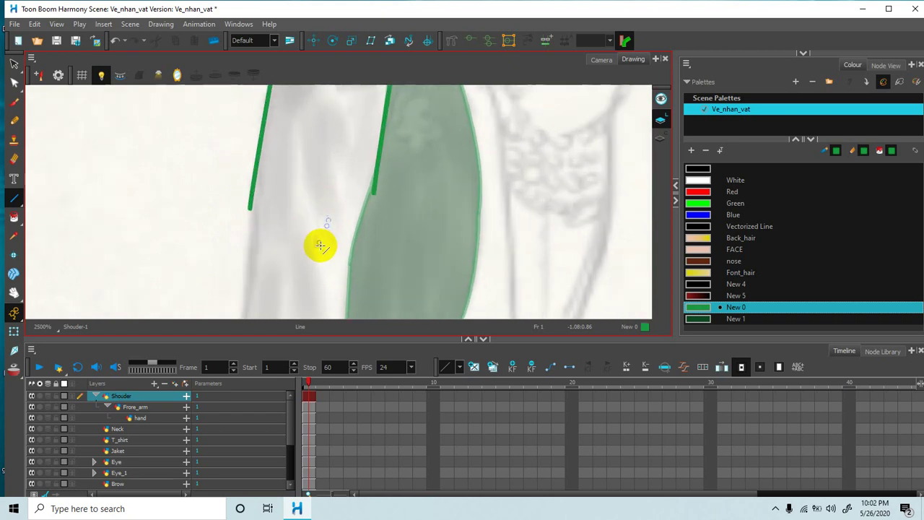
scroll(324, 243, down, 3)
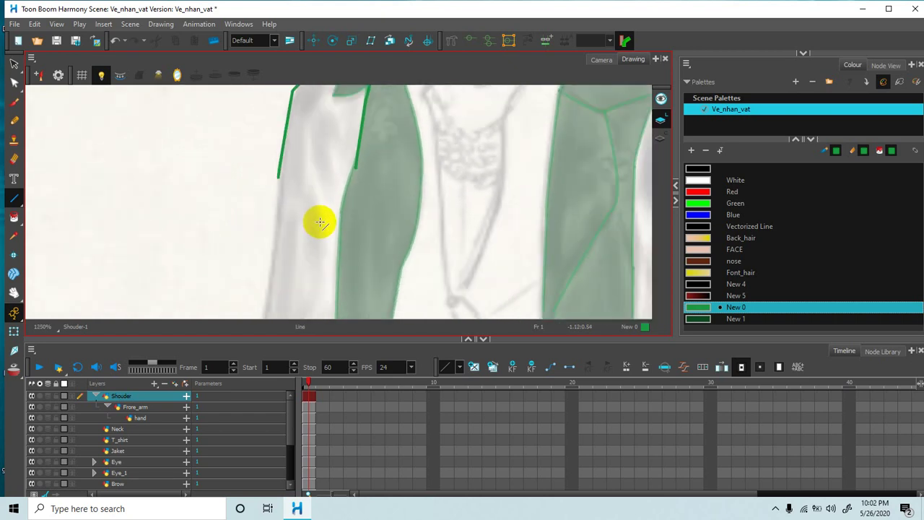
drag(340, 221, 347, 180)
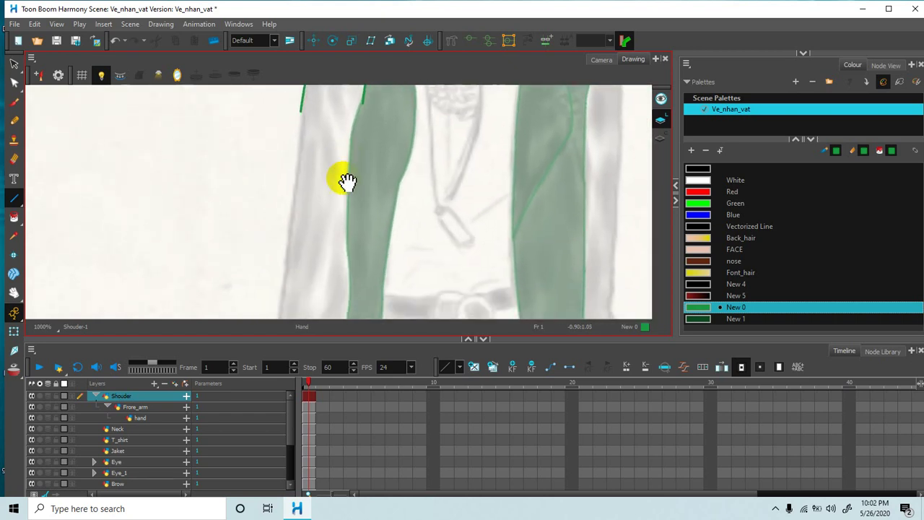
drag(353, 123, 355, 153)
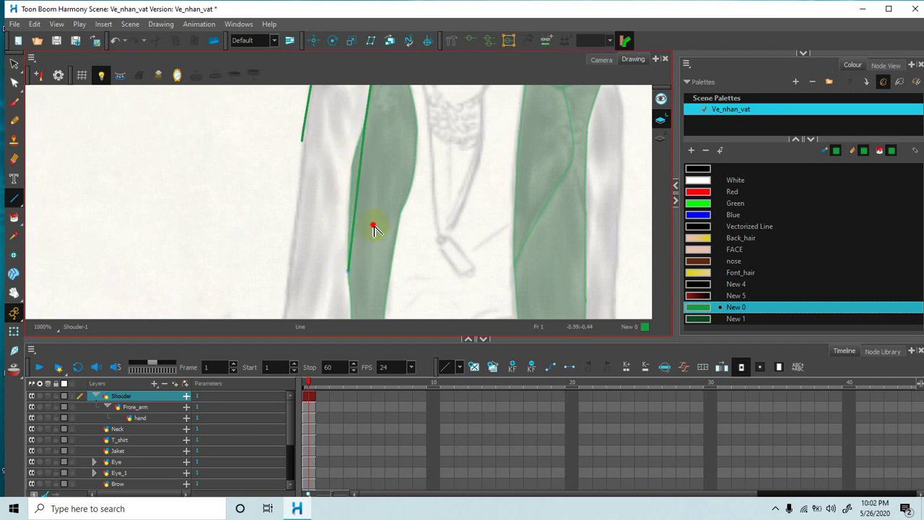
drag(373, 229, 366, 231)
drag(352, 231, 345, 233)
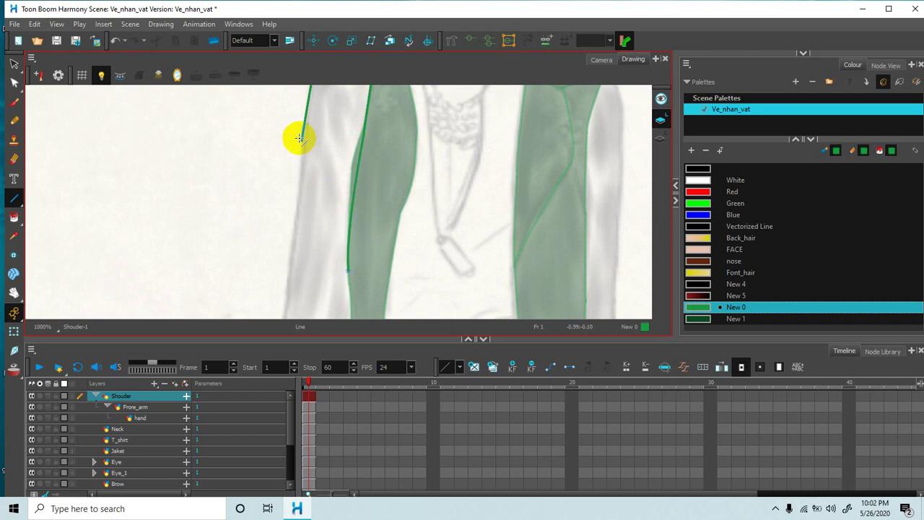
drag(300, 137, 295, 209)
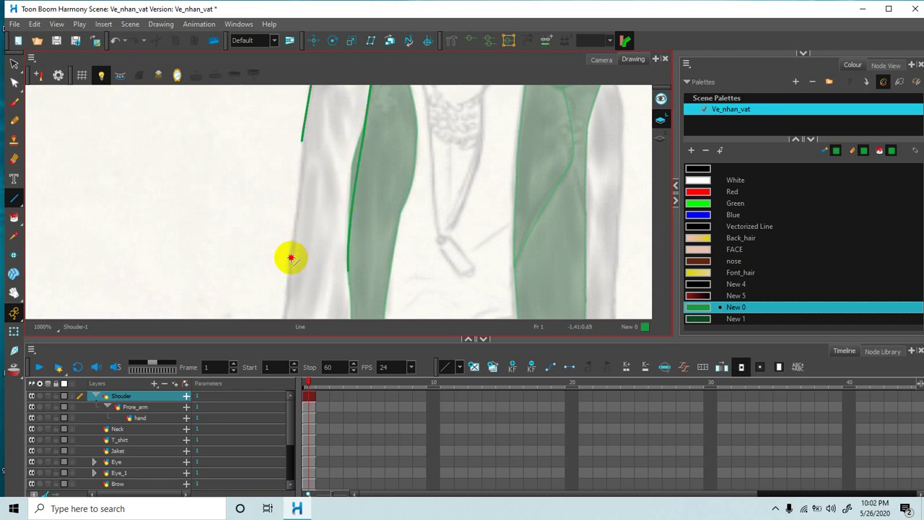
drag(289, 267, 289, 270)
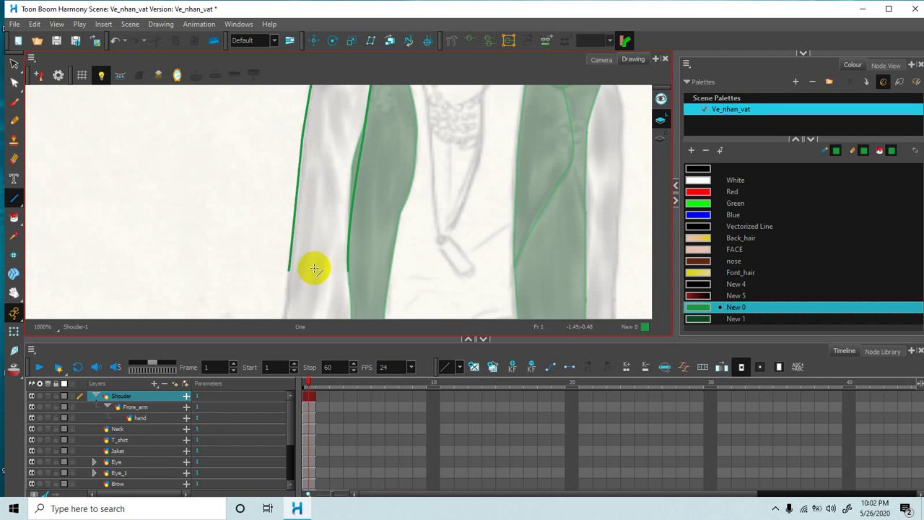
Step: Close the left upper sleeve at the elbow with a downward-curving line joining its two edges
drag(313, 227, 308, 181)
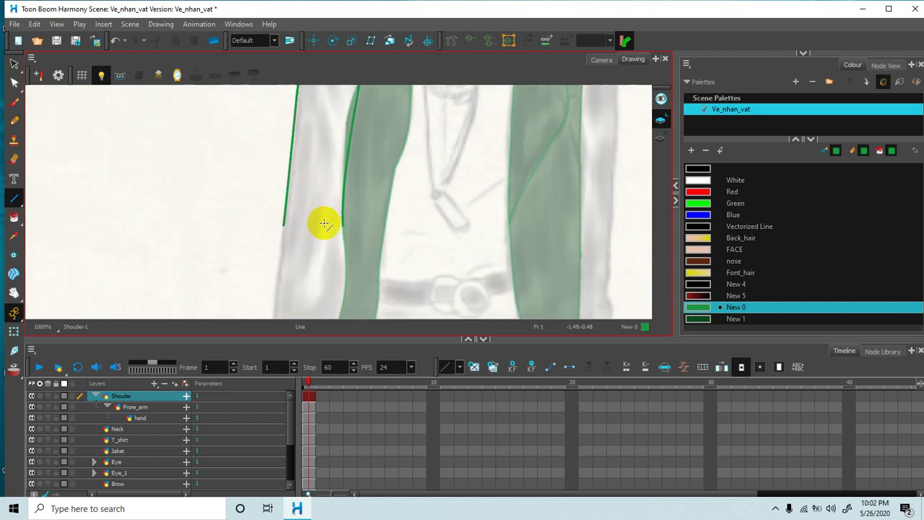
key(1)
key(2)
key(1)
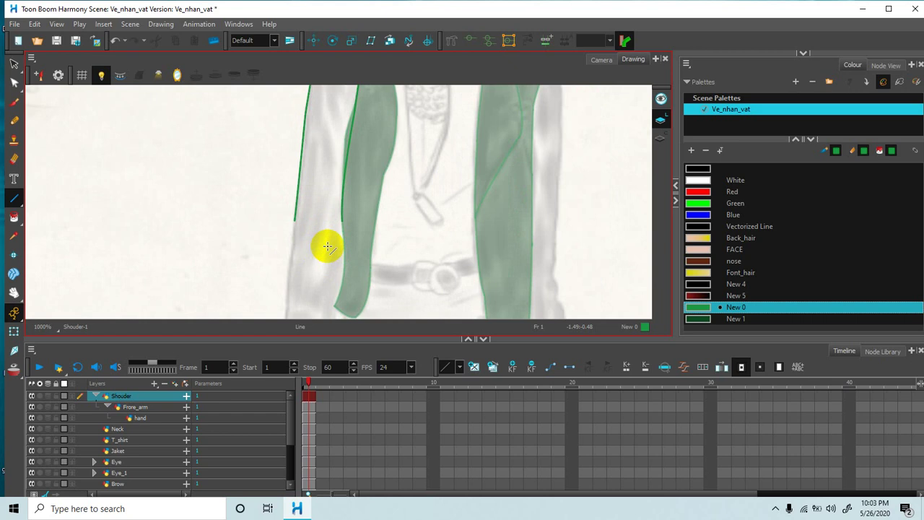
scroll(328, 250, down, 1)
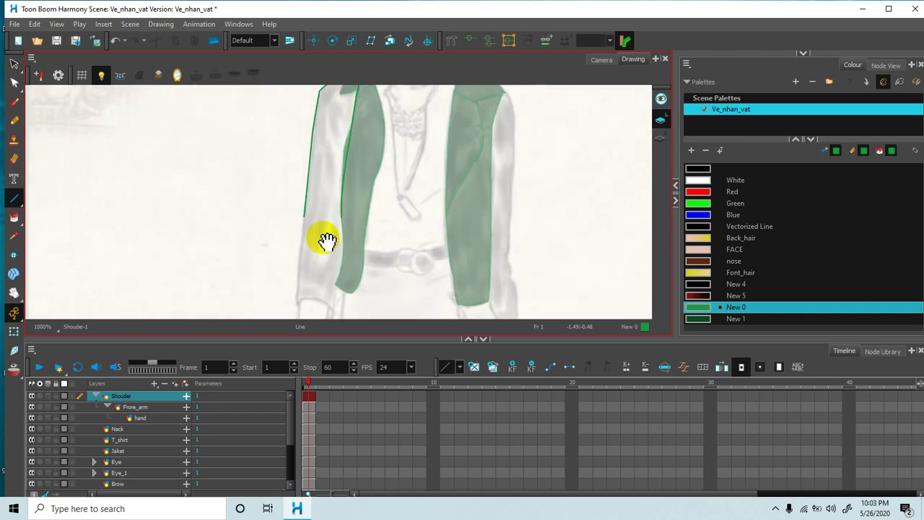
drag(304, 215, 321, 224)
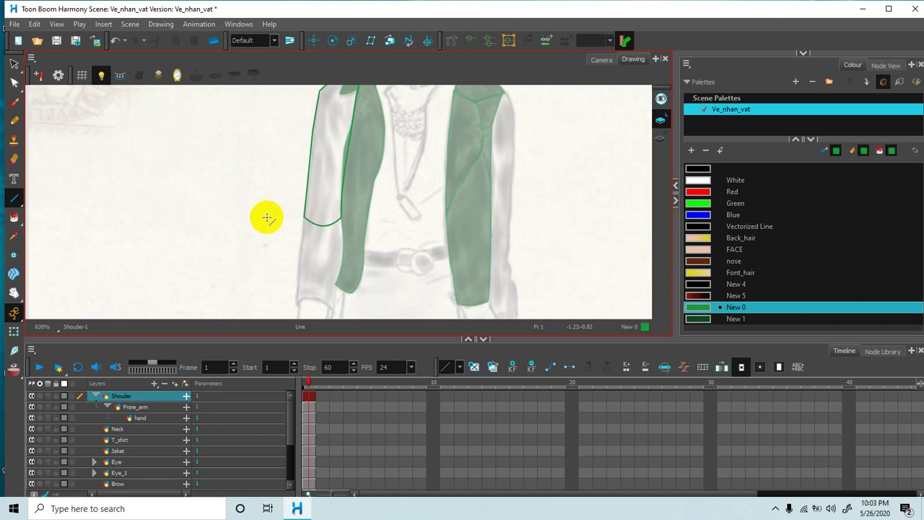
Step: Fill the left upper sleeve with the dark green New 1 colour
click(697, 322)
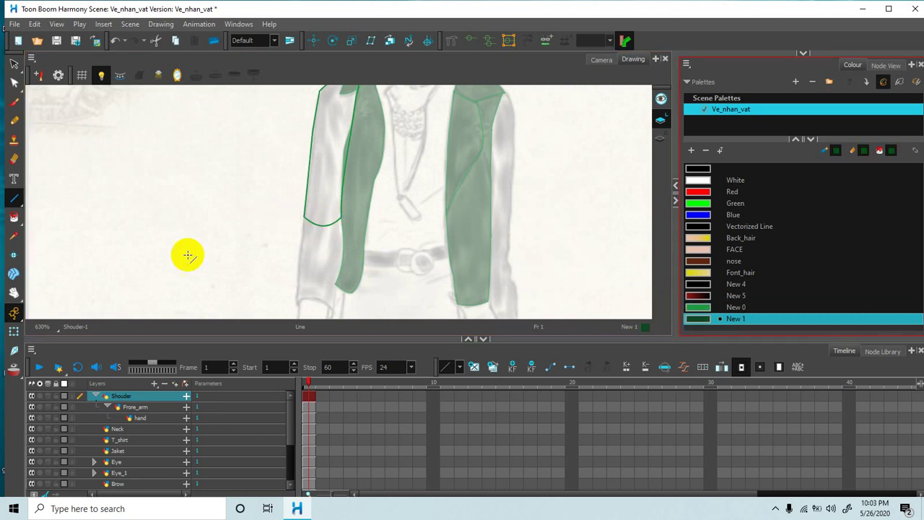
key(alt+i)
click(321, 192)
Step: Make Frore_arm the active drawing layer for tracing the left forearm below the elbow
drag(332, 258, 332, 223)
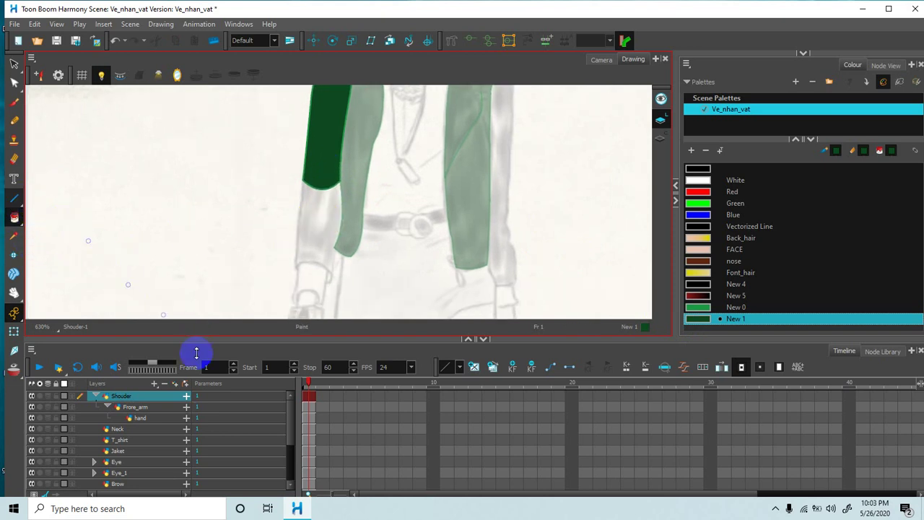
key(alt+l)
click(134, 408)
key(space)
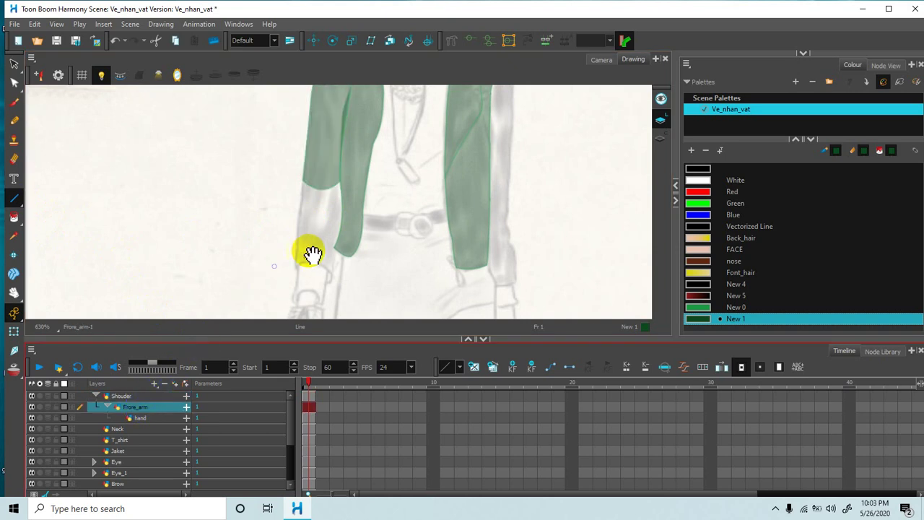
drag(308, 238, 306, 220)
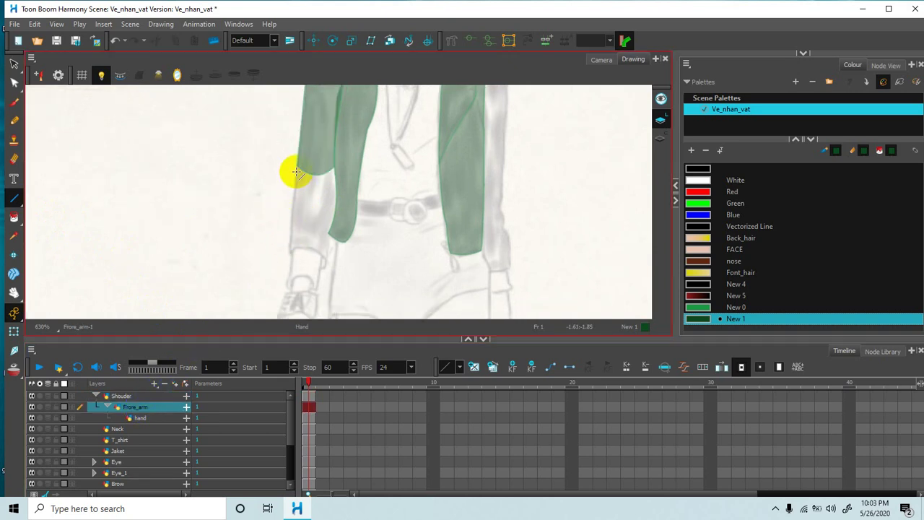
Step: Change the drawing colour to New 0 and undo the trial outer forearm line drawn in New 1
mouse_move(296, 167)
mouse_down()
mouse_move(284, 241)
mouse_move(292, 250)
mouse_up()
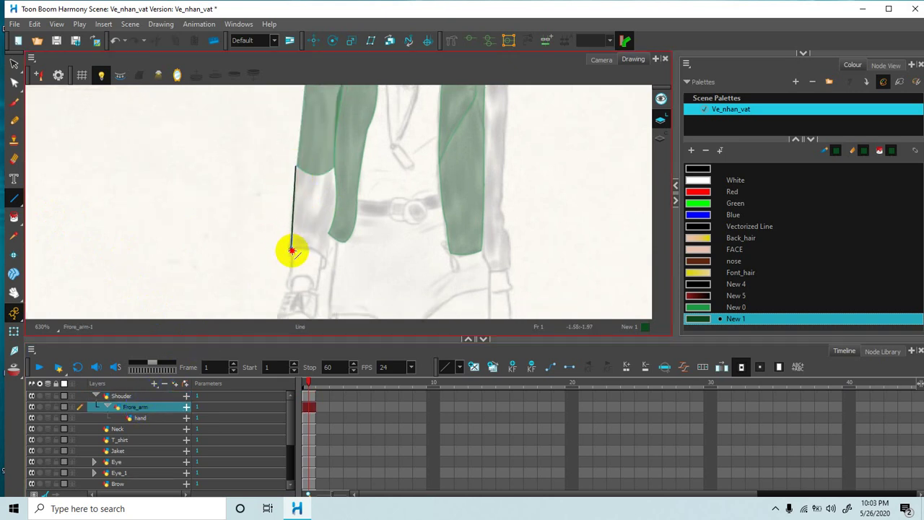
drag(451, 268, 455, 268)
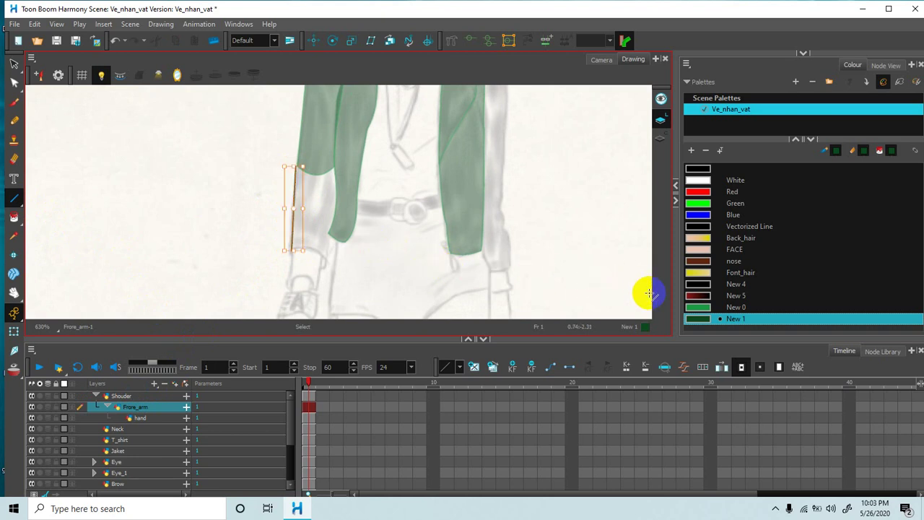
click(704, 309)
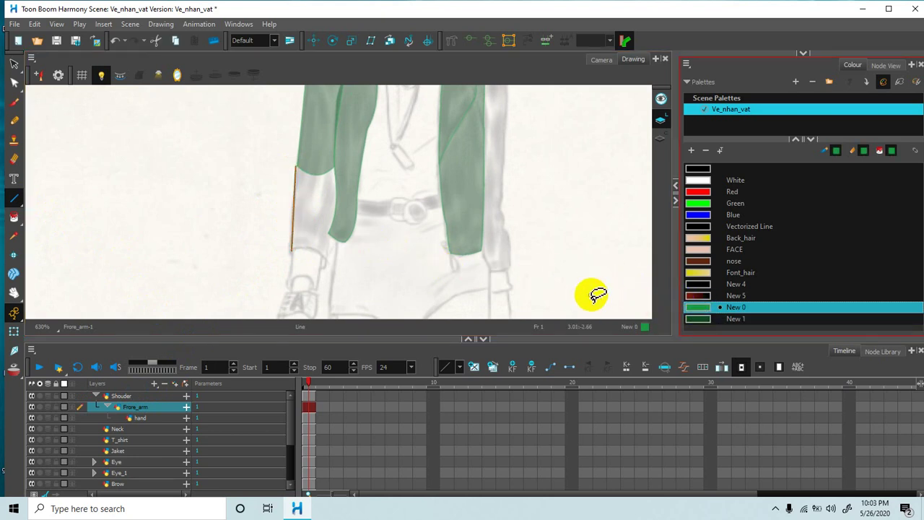
key(ctrl+z)
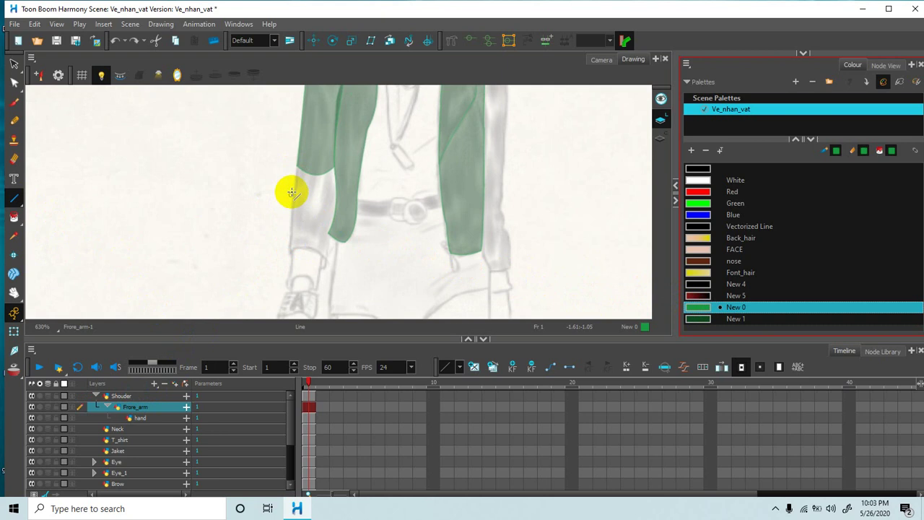
key(ctrl+z)
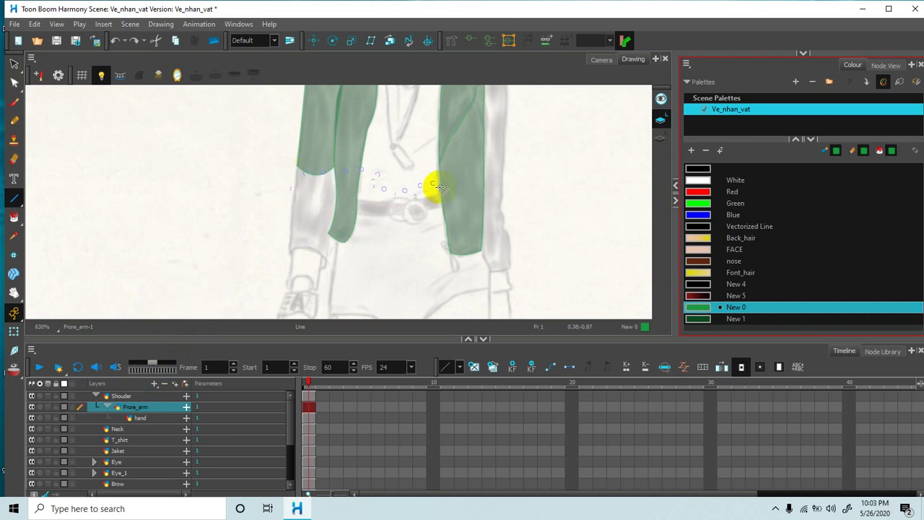
key(ctrl+shift+z)
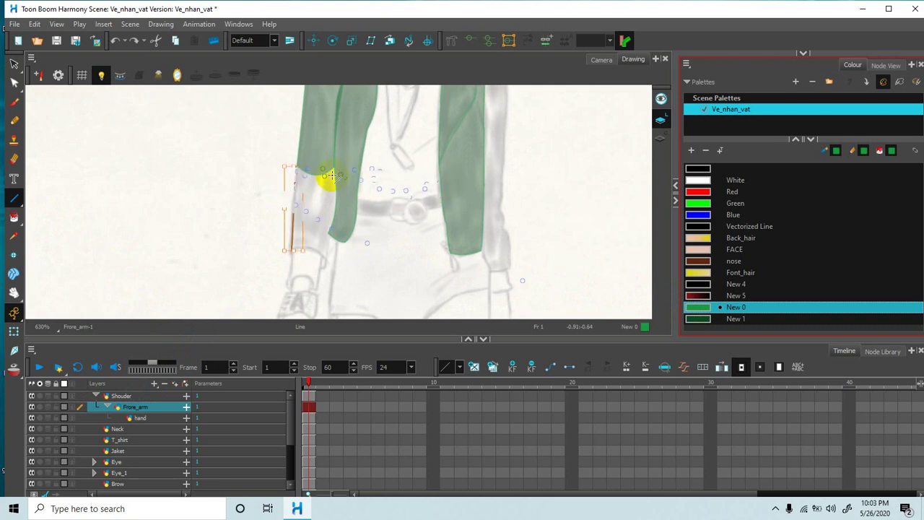
key(ctrl+z)
click(237, 193)
key(ctrl+shift+z)
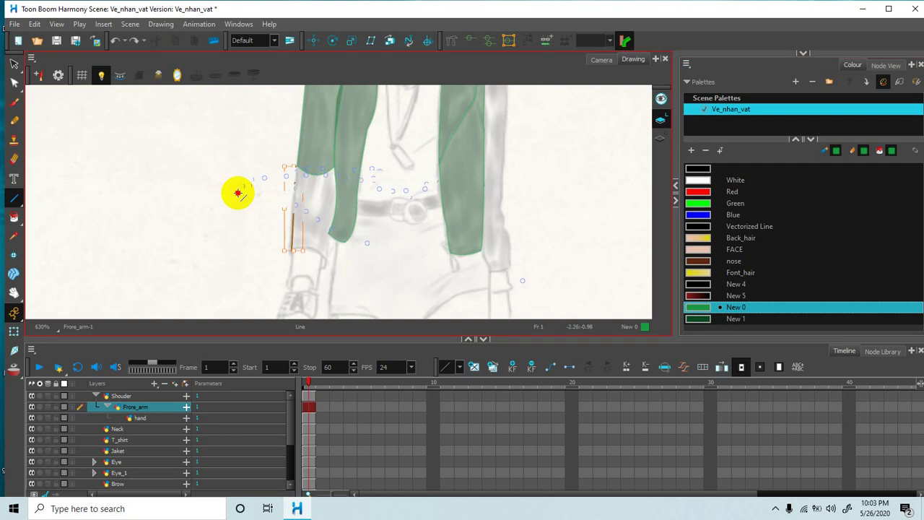
key(ctrl+shift+z)
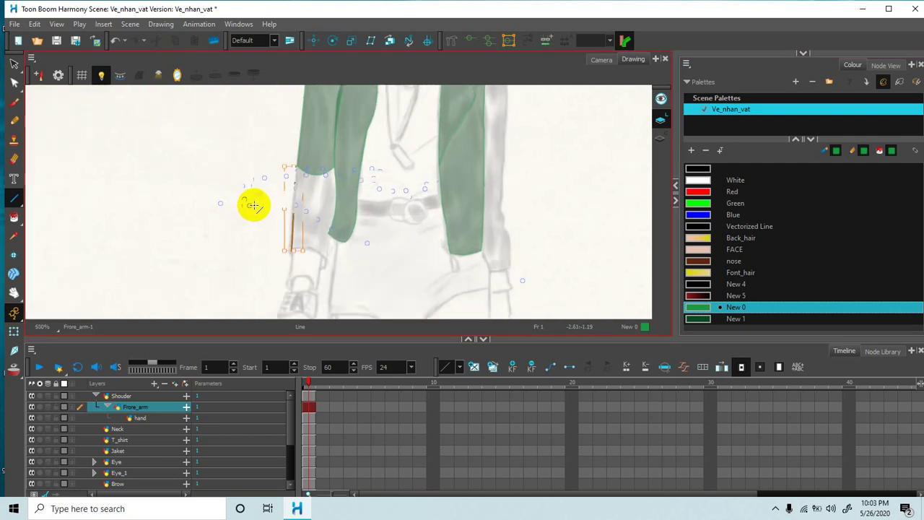
key(ctrl+z)
scroll(280, 199, up, 5)
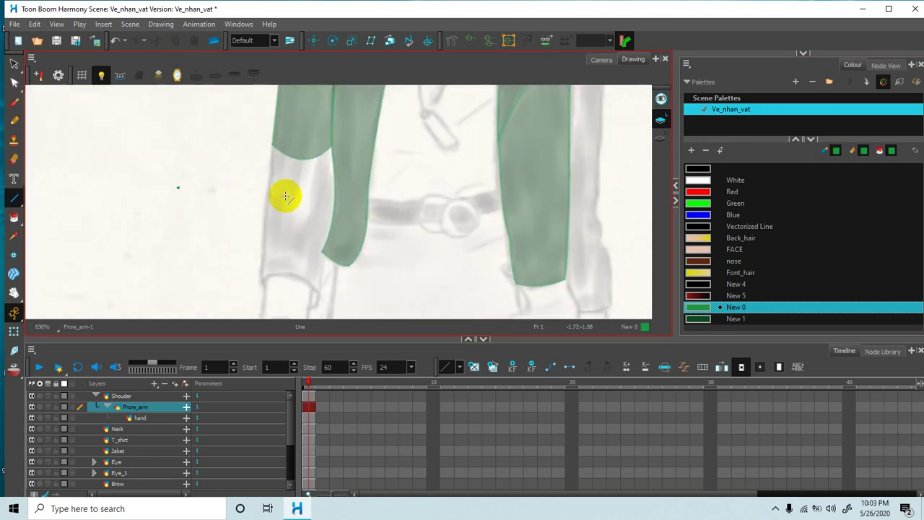
drag(185, 190, 280, 191)
key(ctrl+z)
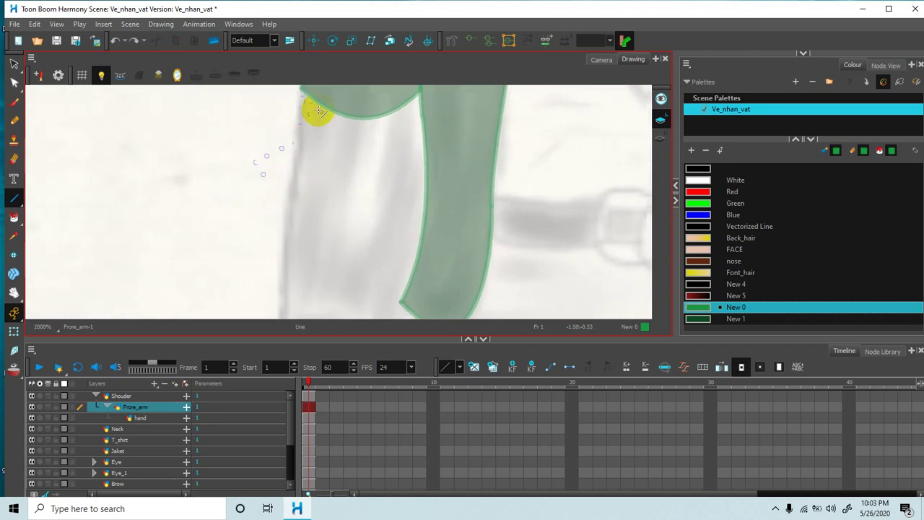
Step: Trace the left forearm's outer and inner edges in New 0 green and join them at the elbow with an upward-curving line
mouse_move(298, 91)
mouse_down()
mouse_move(276, 264)
mouse_move(283, 309)
mouse_up()
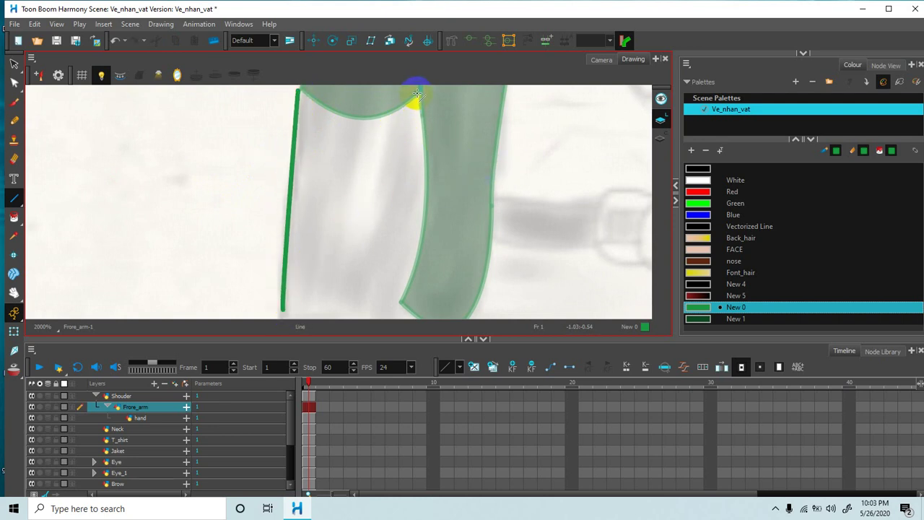
drag(415, 106, 384, 315)
drag(353, 190, 357, 240)
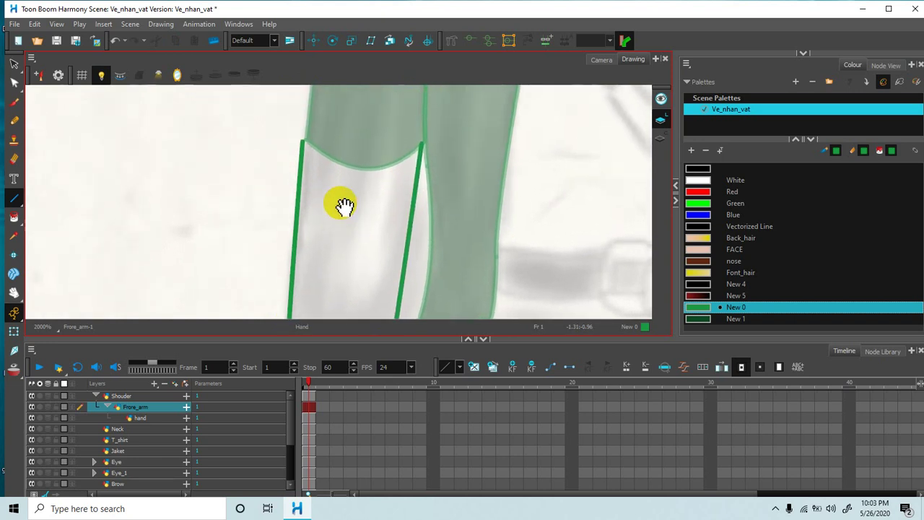
drag(300, 140, 359, 117)
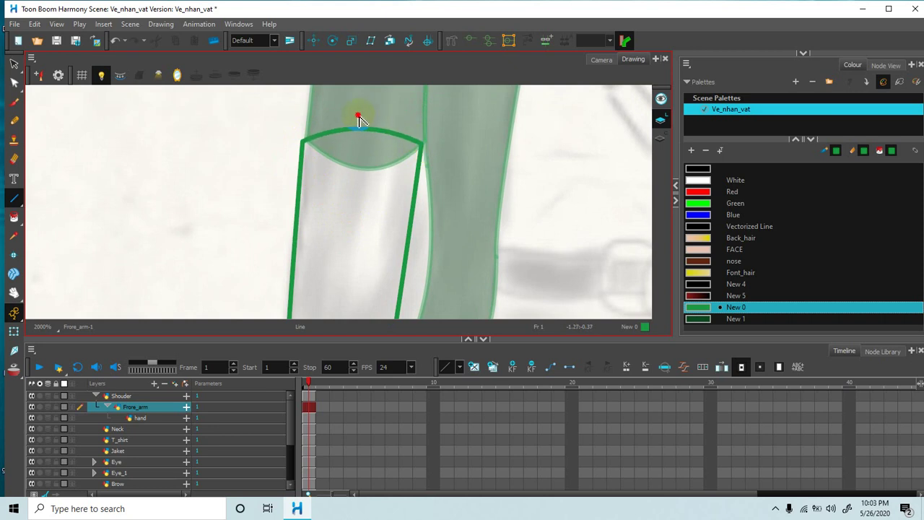
drag(359, 212, 357, 188)
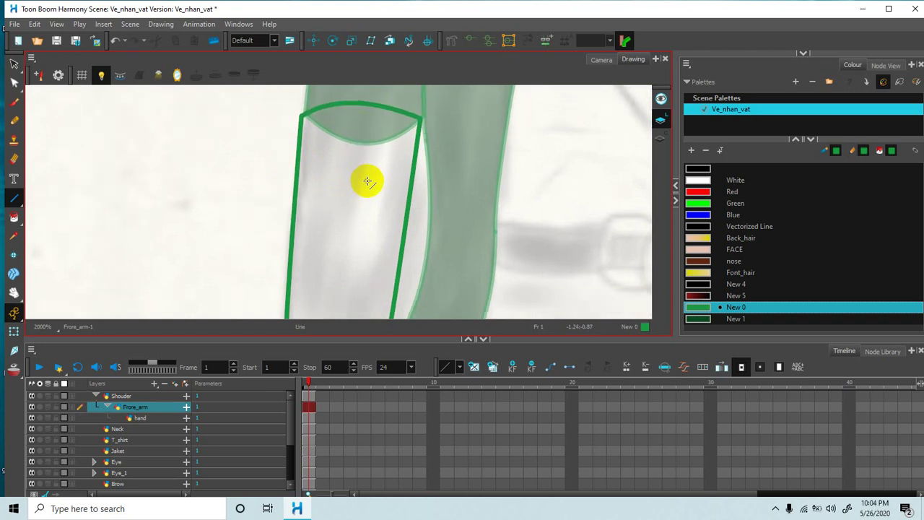
Step: Close the left forearm sleeve with a curved cuff line meeting both edges and fill it with New 0 green
key(1)
key(1)
scroll(369, 187, down, 3)
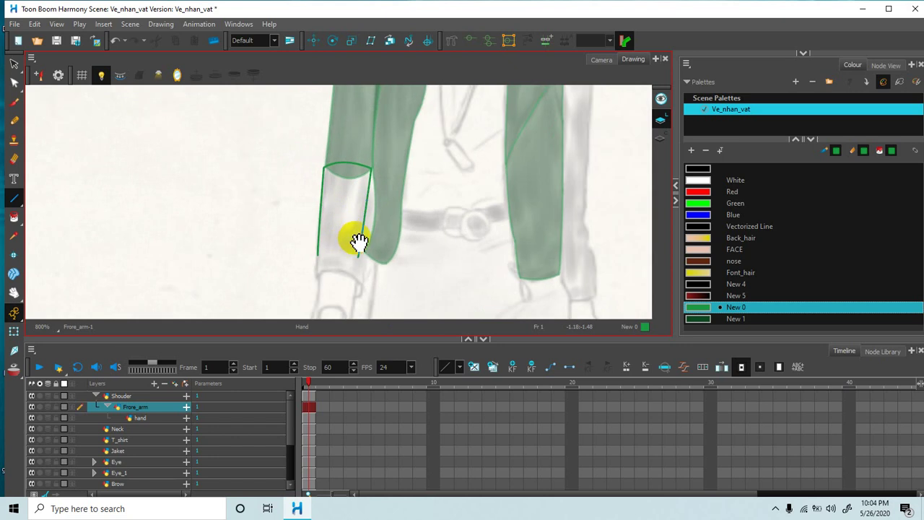
drag(365, 225, 366, 208)
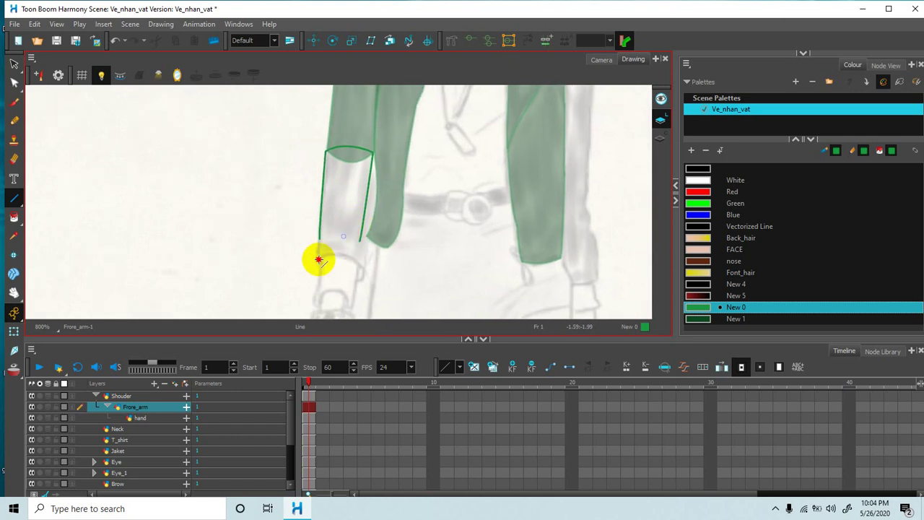
mouse_move(319, 259)
mouse_down()
mouse_move(361, 259)
mouse_move(365, 269)
mouse_move(350, 252)
mouse_move(364, 267)
mouse_up()
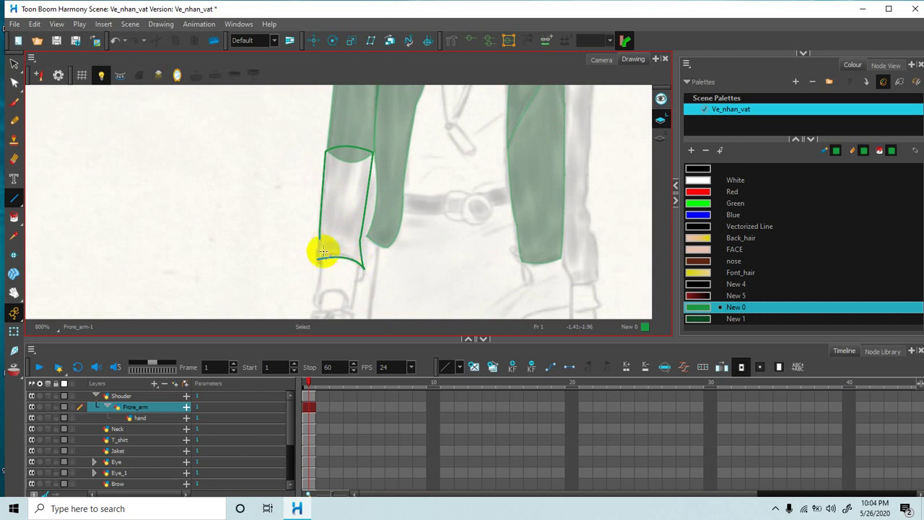
drag(318, 241, 315, 254)
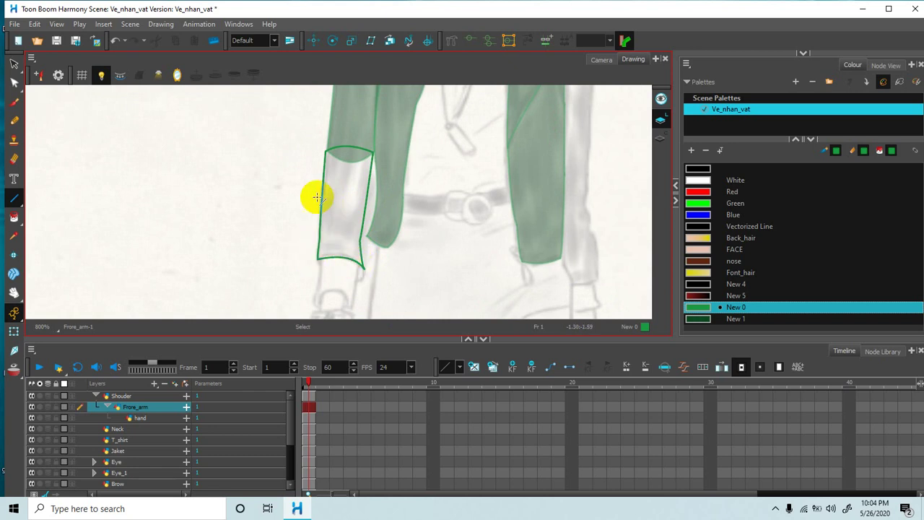
click(14, 217)
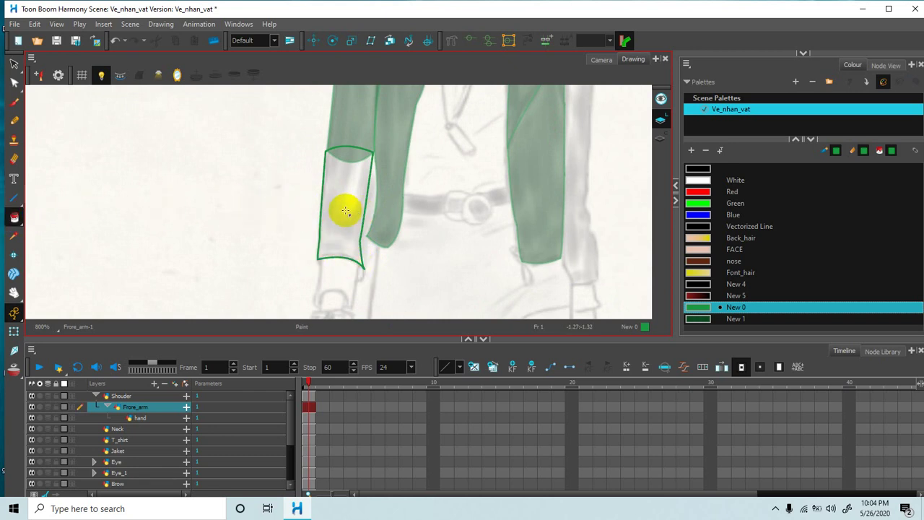
click(331, 228)
Step: On the hand layer, trace both sides of the left wrist in the FACE colour and join them under the sleeve with an upward curve
drag(343, 246, 353, 186)
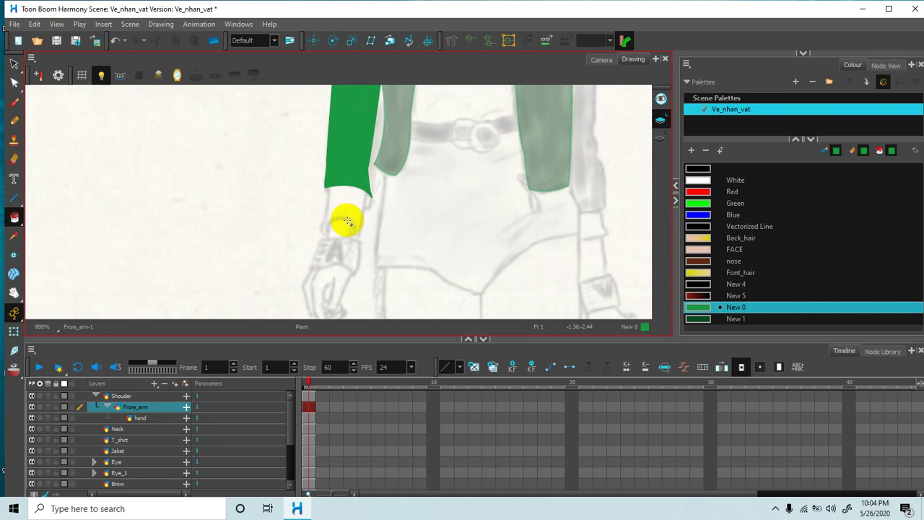
click(697, 250)
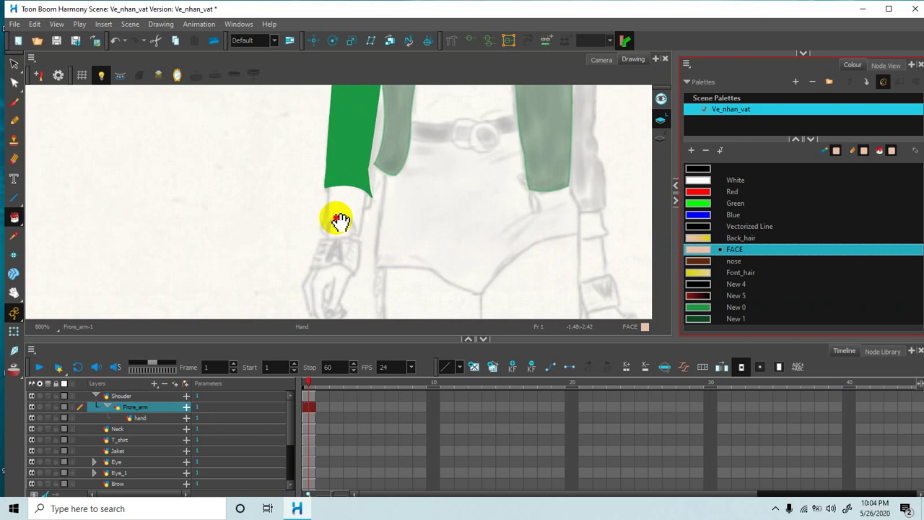
drag(336, 221, 350, 204)
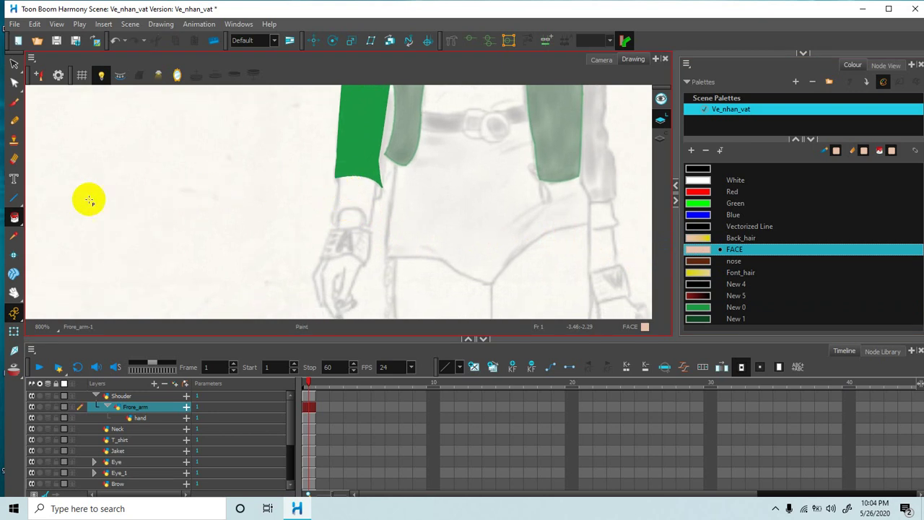
click(13, 198)
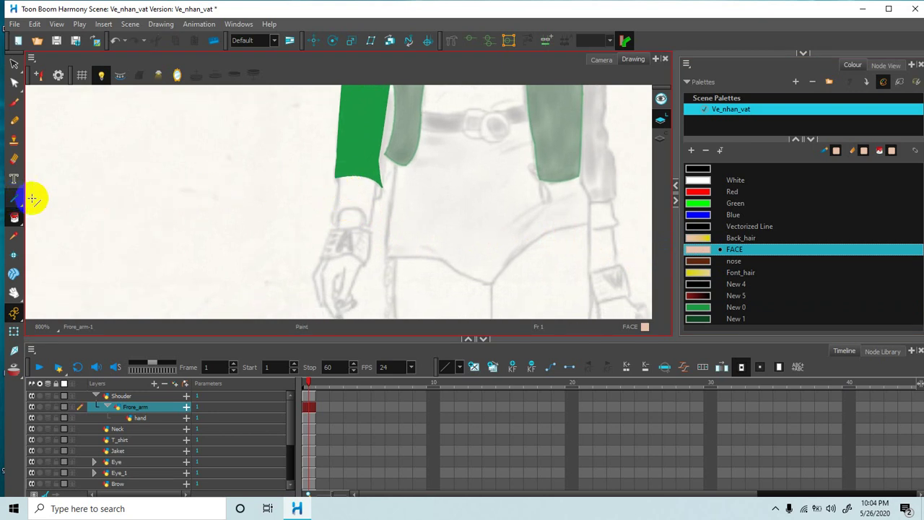
click(139, 418)
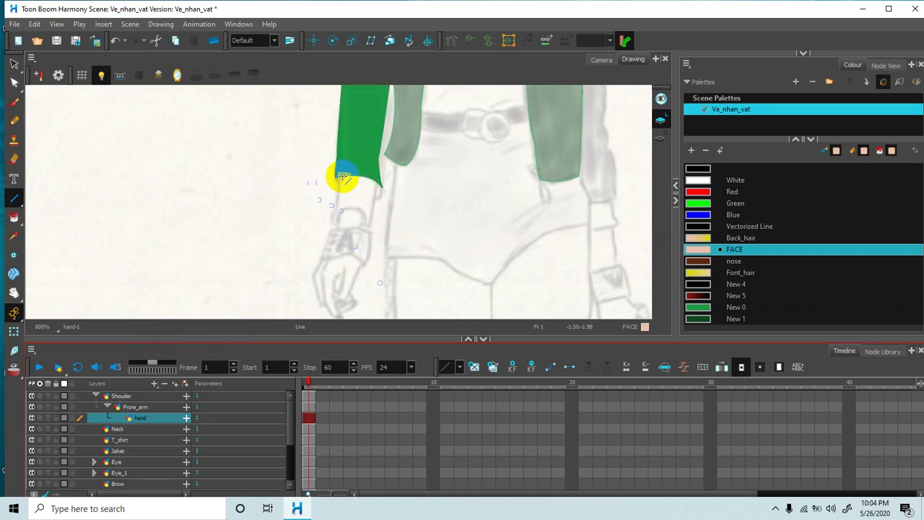
drag(345, 177, 336, 229)
drag(368, 186, 359, 231)
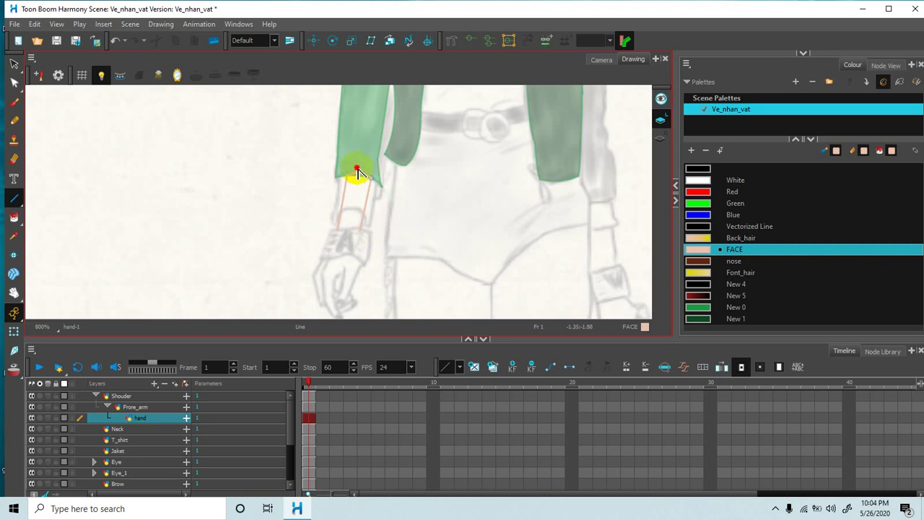
drag(354, 164, 354, 164)
Step: Close the left wrist outline with a line above the wristband and fill it with the FACE colour
click(14, 219)
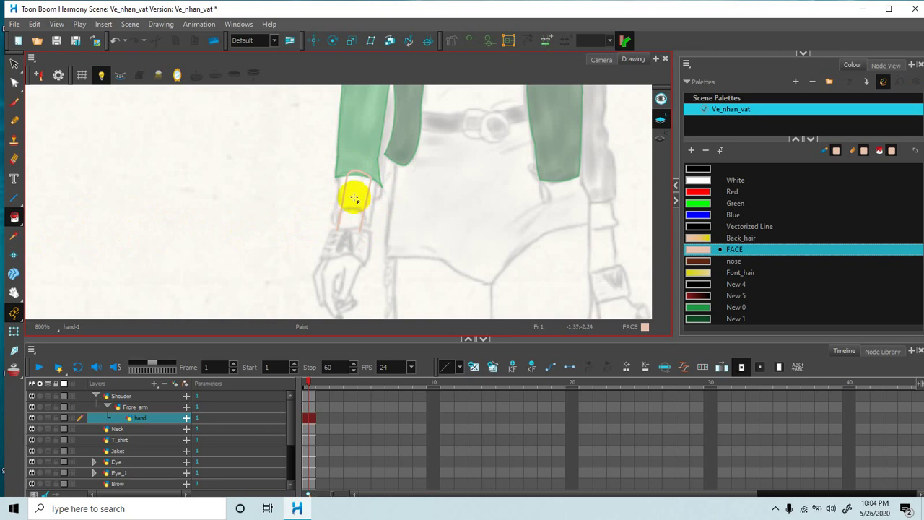
click(14, 198)
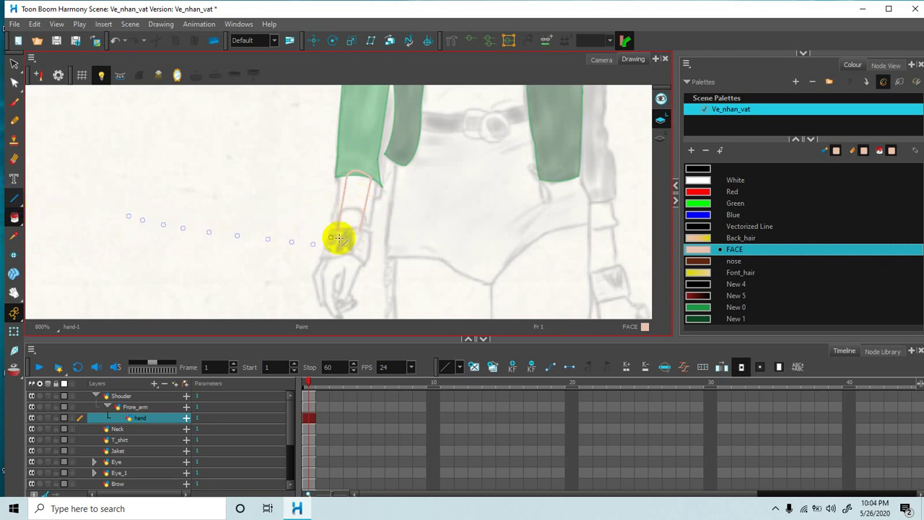
drag(338, 231, 362, 233)
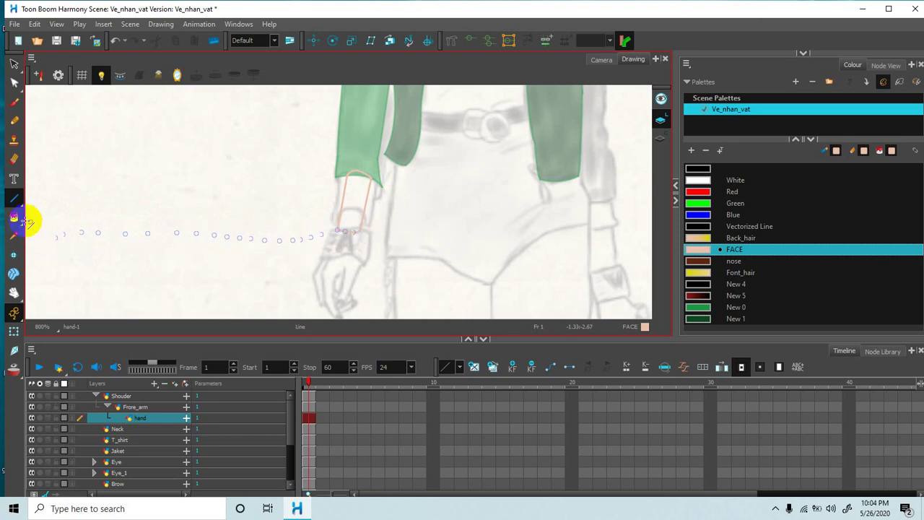
click(15, 217)
click(346, 215)
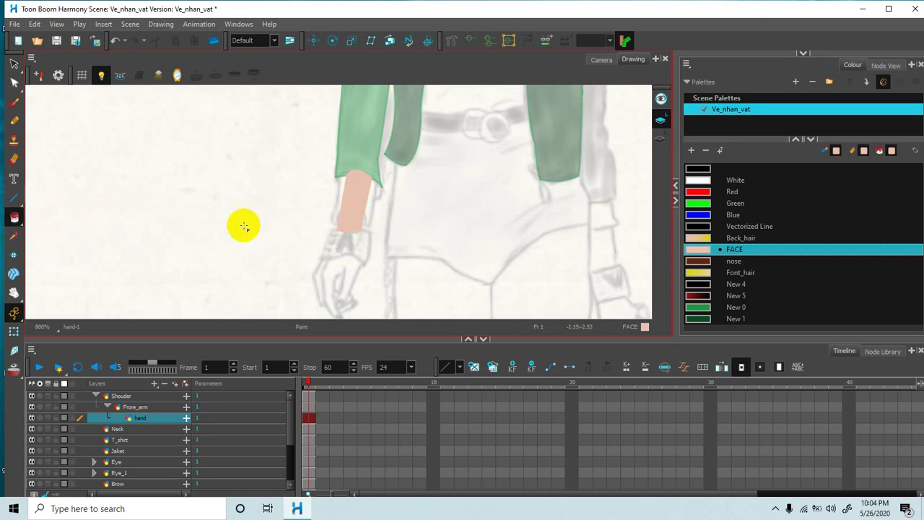
Step: Trace the left hand's outer edge and fingertips below the wrist with the Line tool in the FACE colour
click(14, 198)
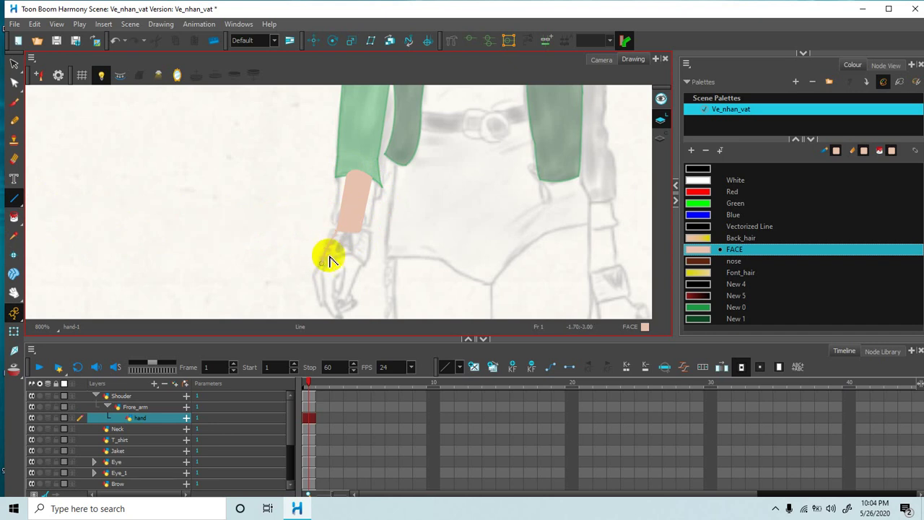
key(space)
drag(336, 262, 336, 238)
mouse_move(329, 200)
mouse_down()
mouse_move(311, 249)
mouse_move(340, 288)
mouse_up()
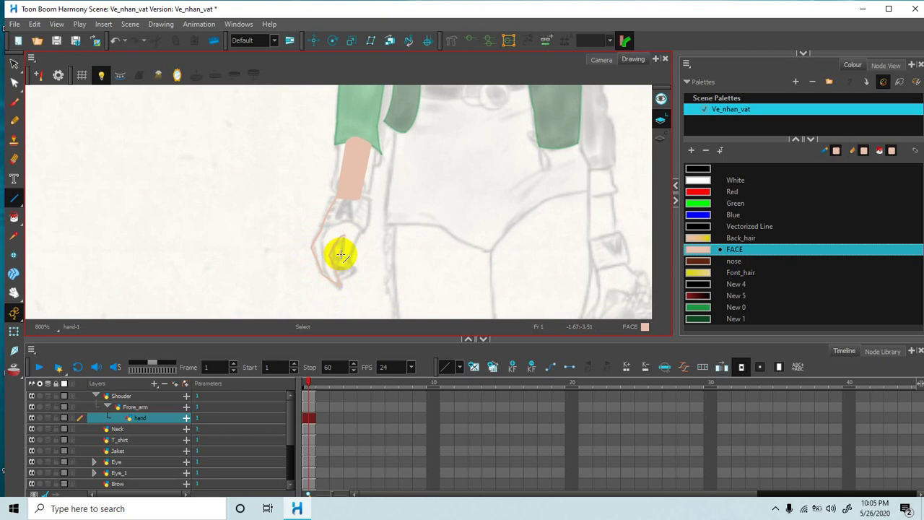
Step: Add the dividing line between the fingers and trace the thumb and the hand's inner edge up to the wrist
scroll(336, 249, up, 1)
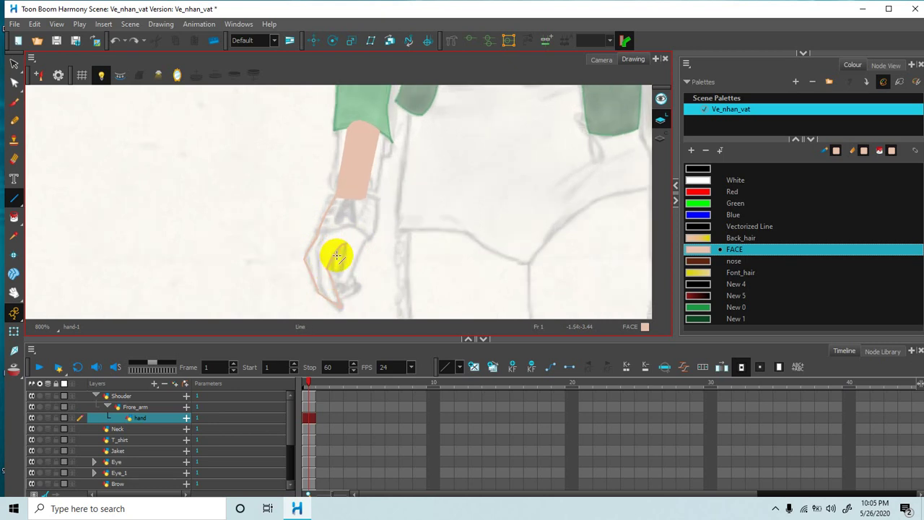
scroll(335, 250, up, 1)
drag(330, 222, 324, 195)
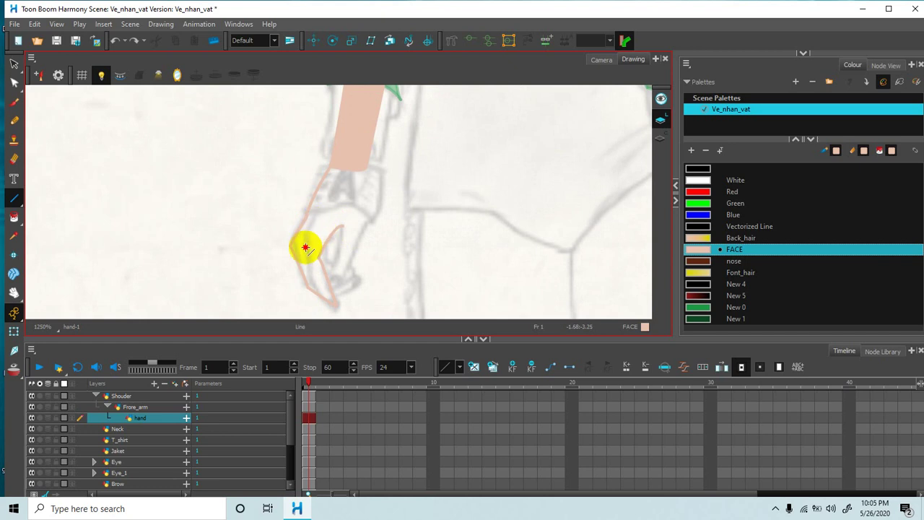
drag(304, 257, 319, 294)
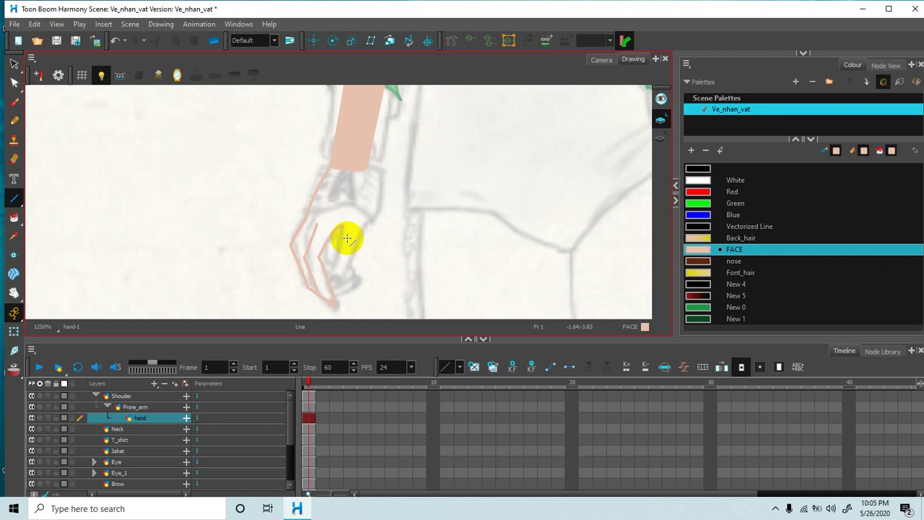
mouse_move(340, 228)
mouse_down()
mouse_move(331, 263)
mouse_move(344, 276)
mouse_move(369, 226)
mouse_move(357, 238)
mouse_move(349, 268)
mouse_move(377, 235)
mouse_move(365, 165)
mouse_move(367, 227)
mouse_move(375, 206)
mouse_move(373, 217)
mouse_up()
key(space)
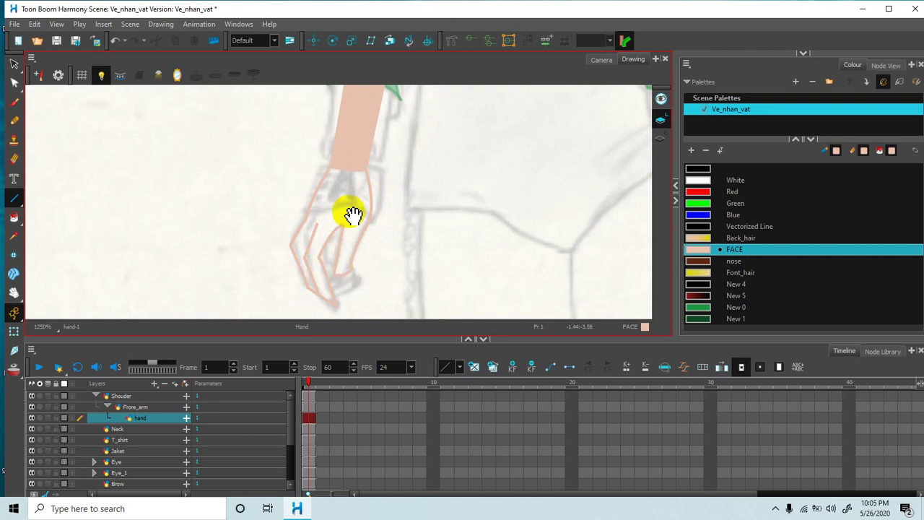
Step: Fill the left hand's palm, fingers and thumb with the FACE colour using the Paint tool
click(722, 248)
click(695, 246)
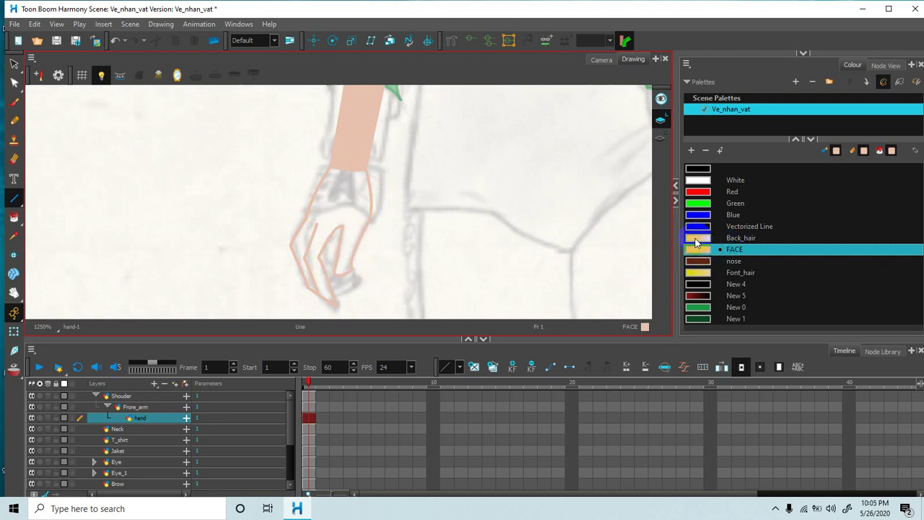
click(14, 216)
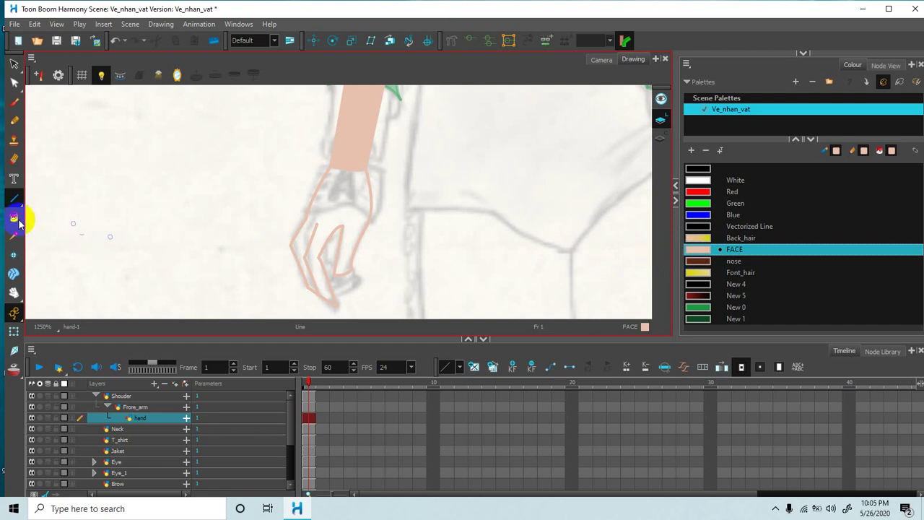
click(323, 220)
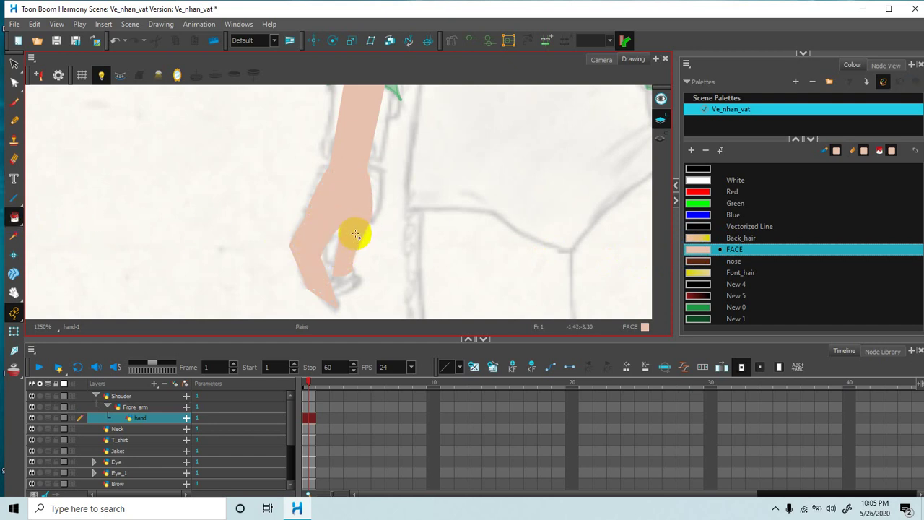
Step: Collapse the Shouder layer hierarchy and duplicate it together with its forearm and hand layers
scroll(358, 234, down, 4)
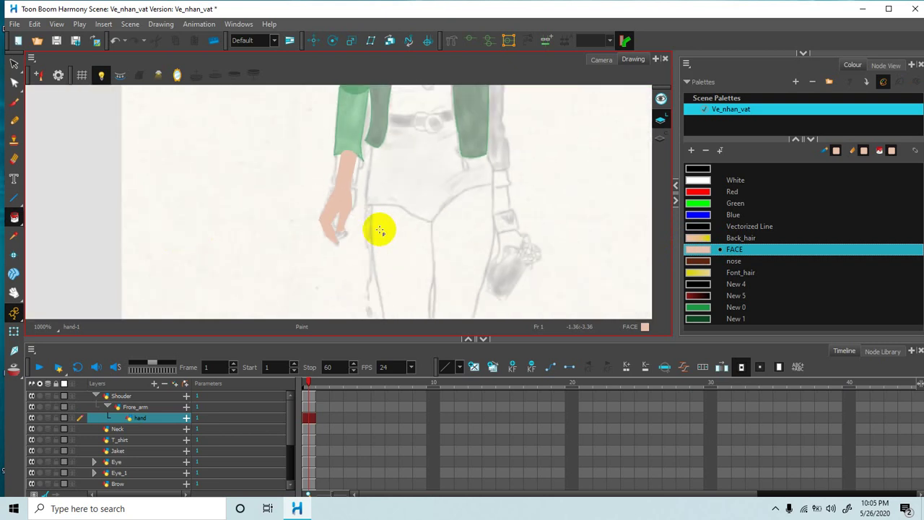
scroll(354, 231, down, 3)
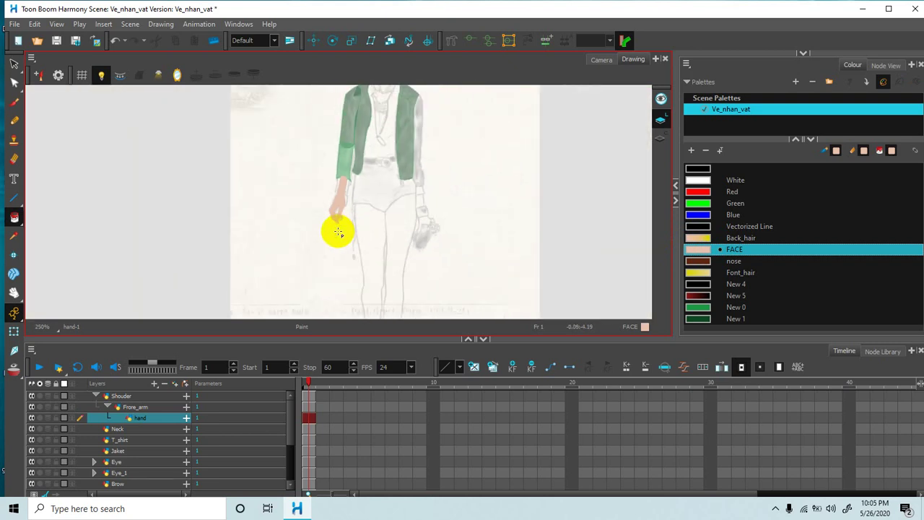
click(95, 396)
right_click(116, 400)
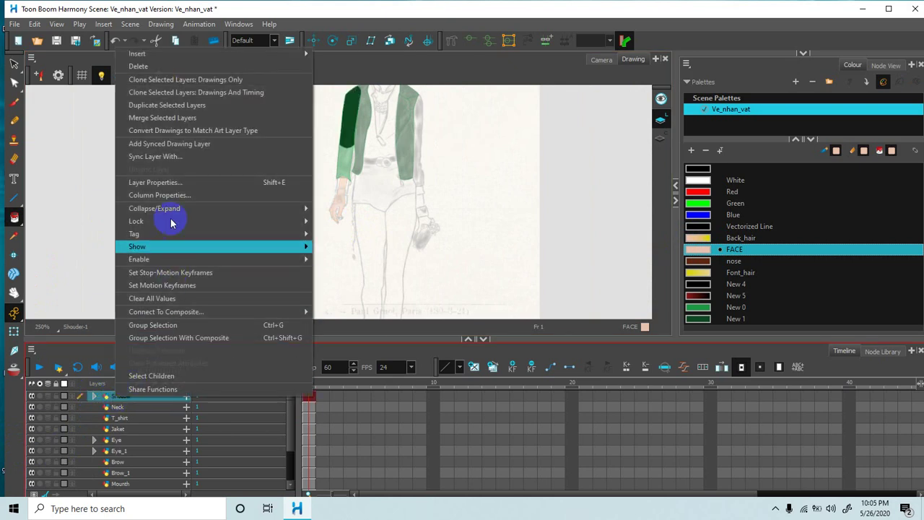
click(159, 105)
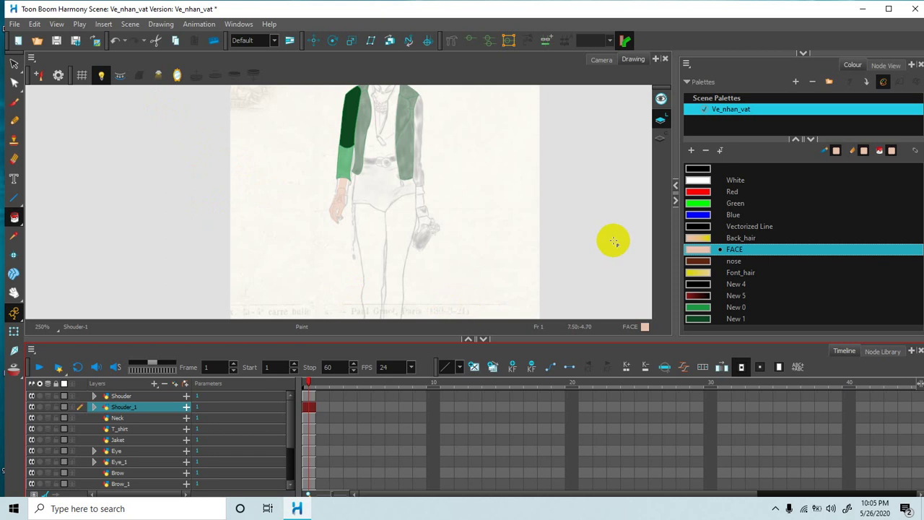
Step: Flip the duplicated Shouder_1 drawing horizontally onto the opposite side of the jacket using the Select tool's operations
click(809, 140)
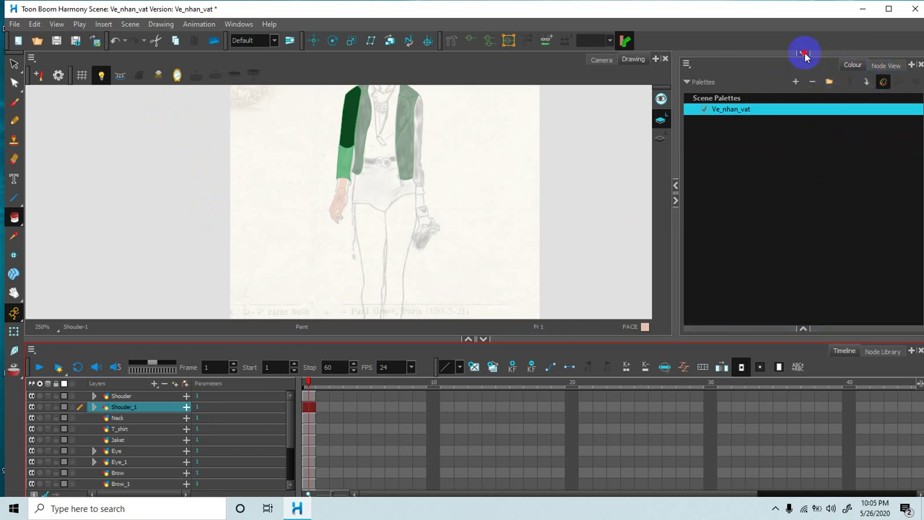
click(804, 54)
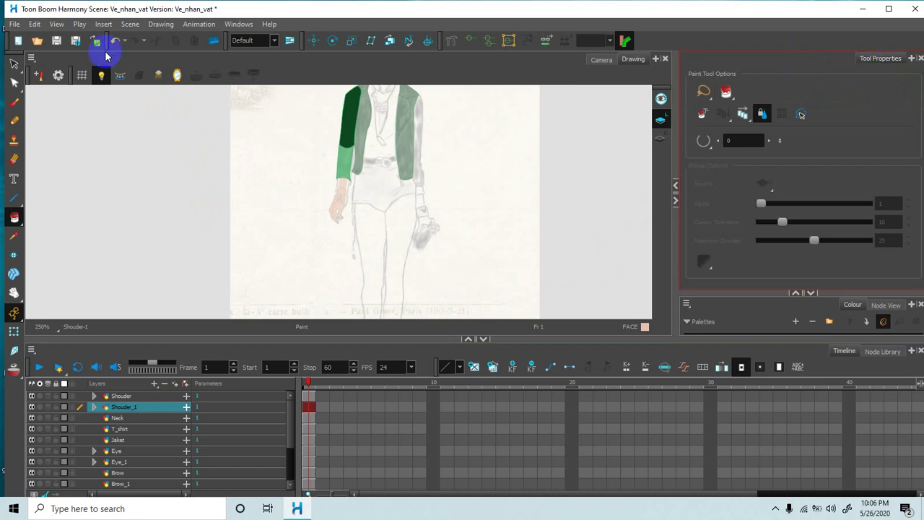
click(14, 63)
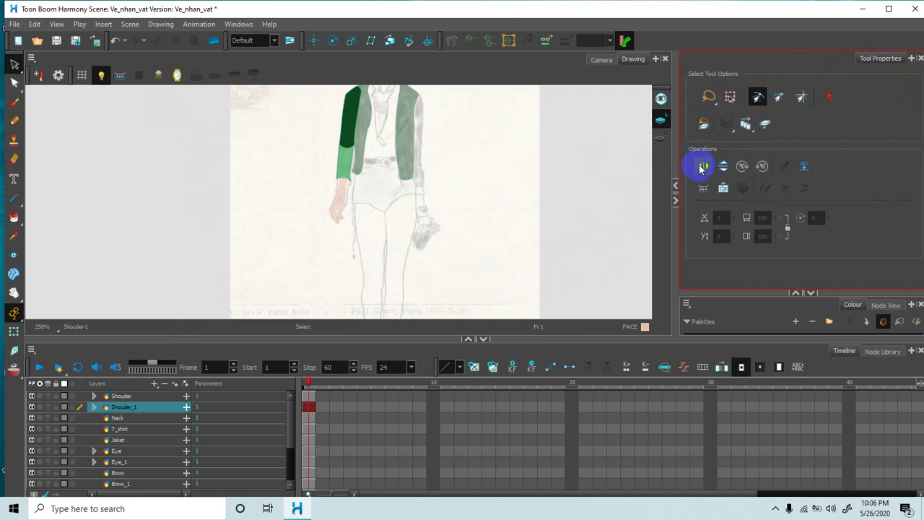
click(702, 167)
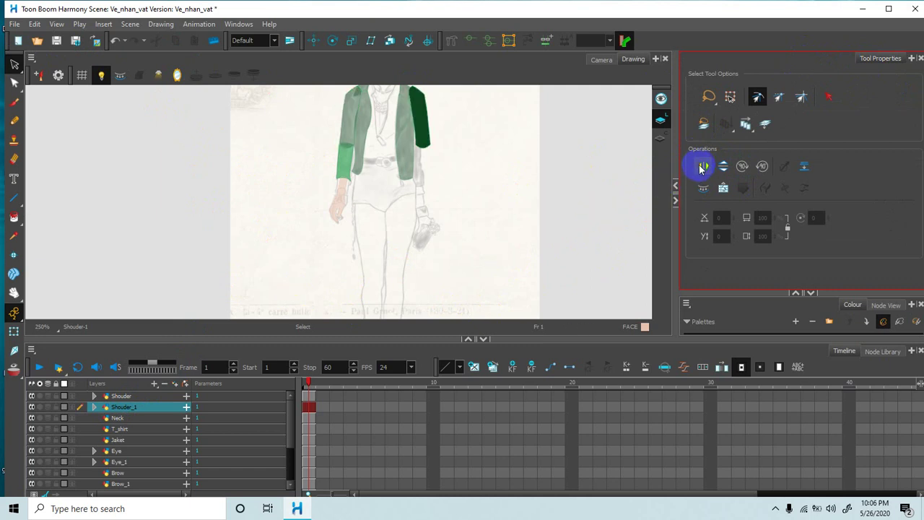
Step: Expand the Shouder_1 hierarchy and flip the Frore_arm_1 and hand_1 drawings horizontally
click(94, 407)
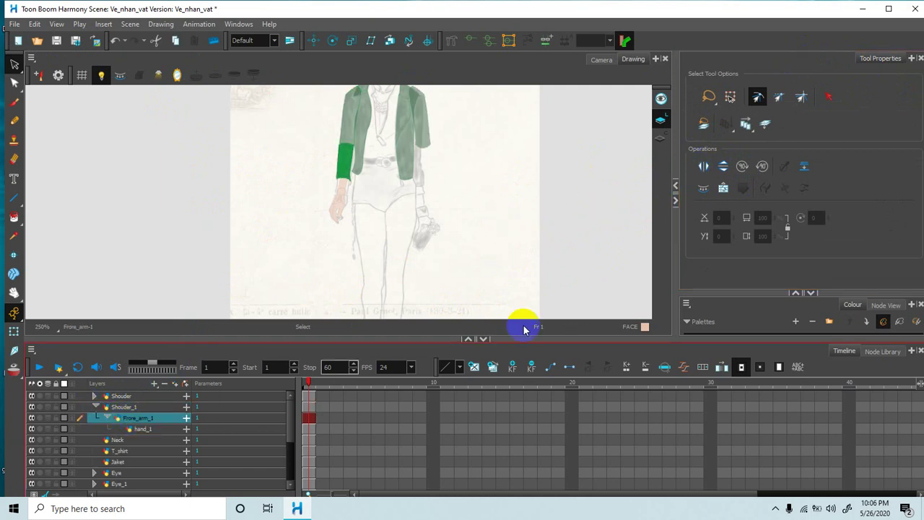
click(703, 167)
click(145, 429)
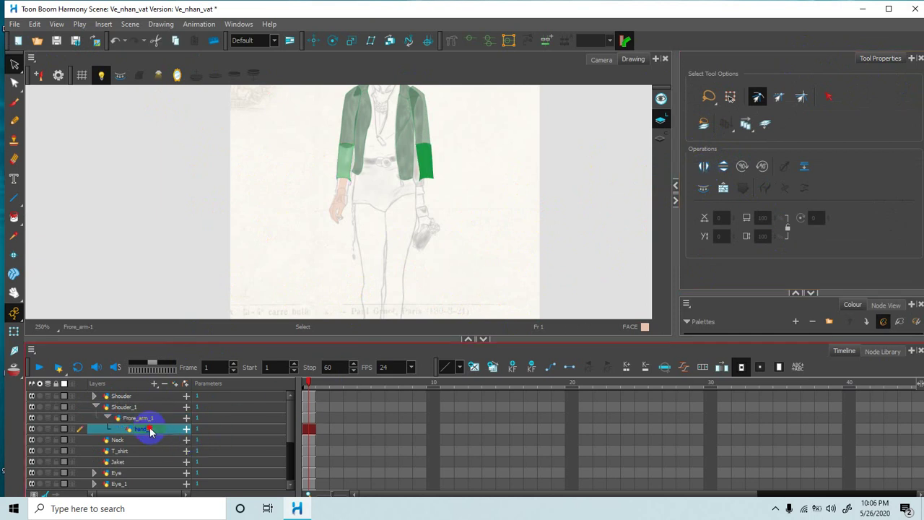
click(703, 166)
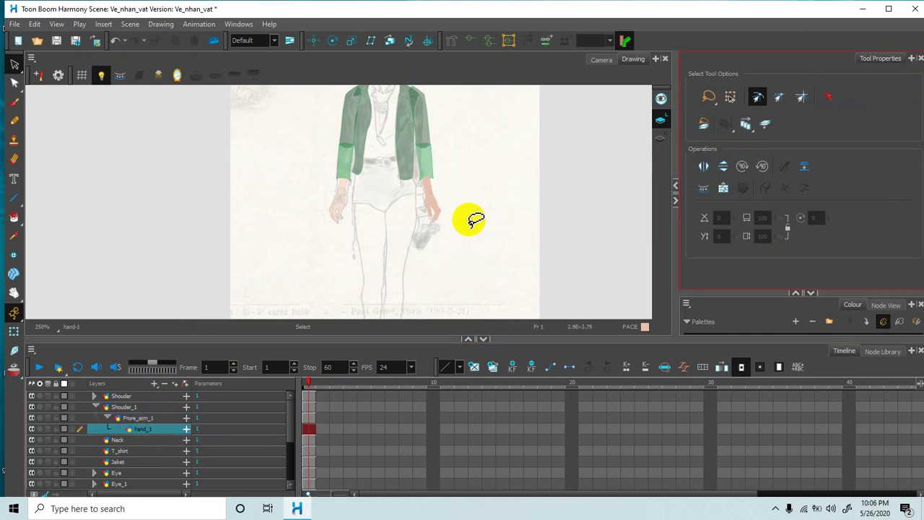
Step: Make T_shirt the active drawing layer, ready for work on the torso between the jacket fronts
key(space)
mouse_move(479, 145)
mouse_down()
mouse_move(503, 210)
mouse_move(486, 144)
mouse_up()
drag(499, 183, 520, 196)
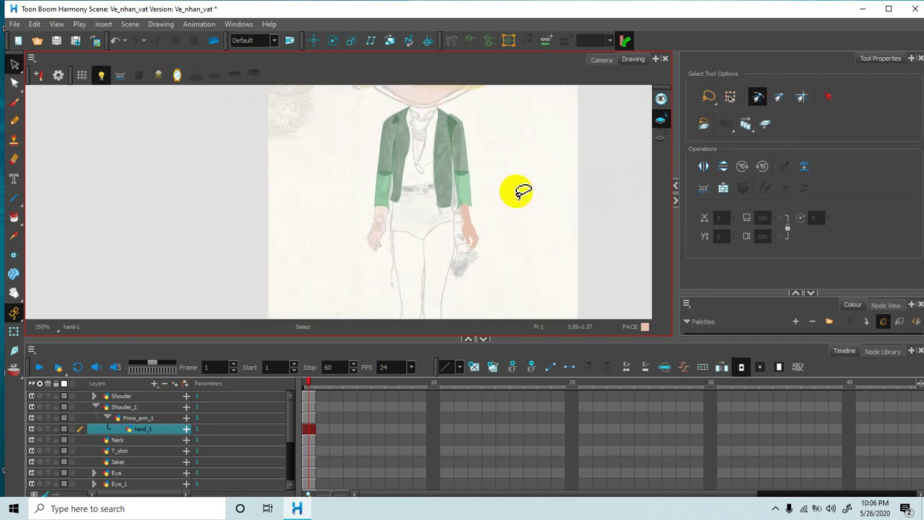
click(128, 449)
scroll(538, 206, up, 1)
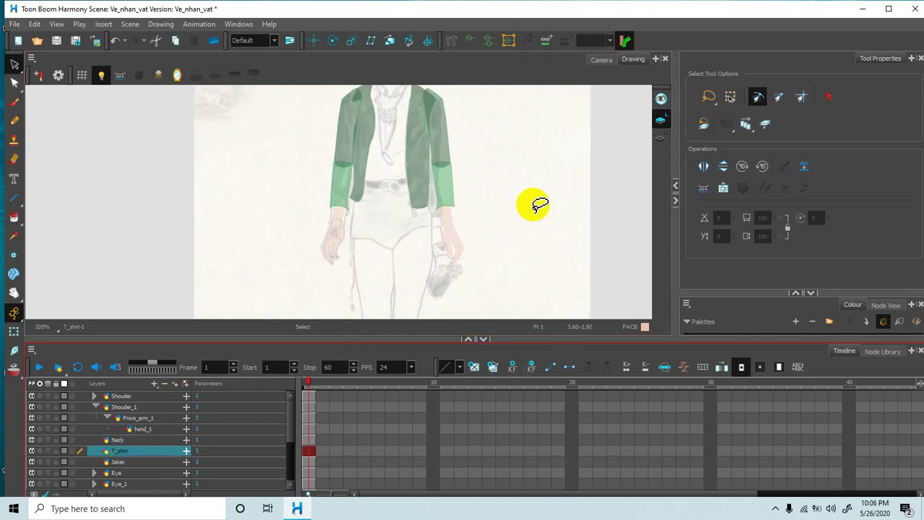
scroll(538, 206, up, 2)
mouse_move(469, 181)
mouse_down()
mouse_move(520, 206)
mouse_move(536, 257)
mouse_up()
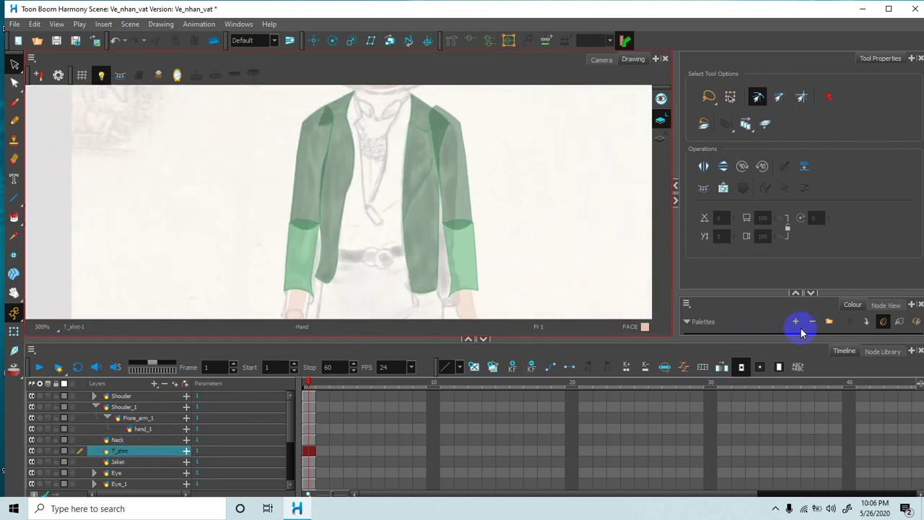
Step: Add a new colour to the Ve_nhan_vat palette and set it to a solid bright green with R 85, G 219, B 39
click(795, 292)
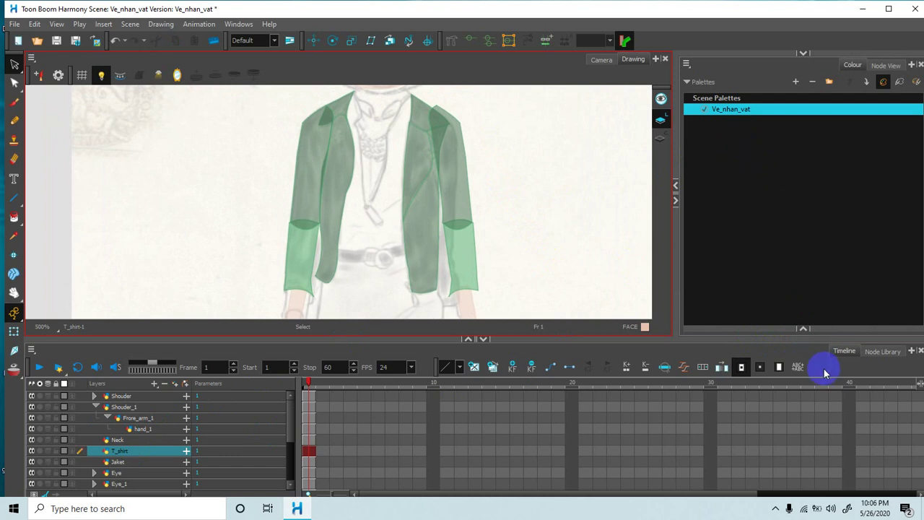
click(803, 329)
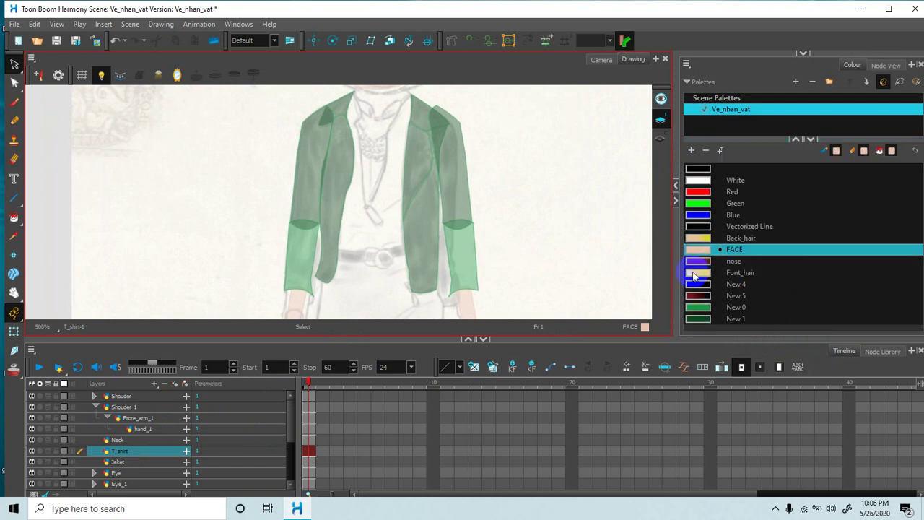
click(697, 319)
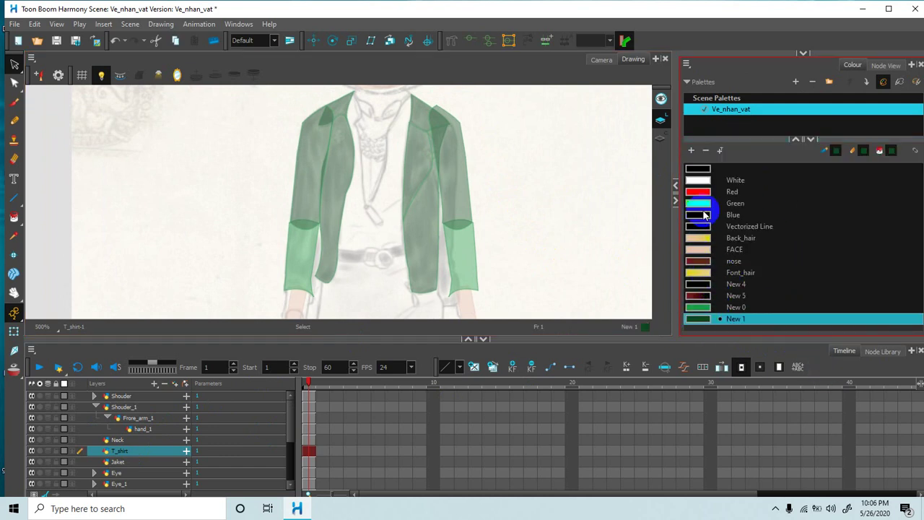
click(692, 154)
double_click(697, 318)
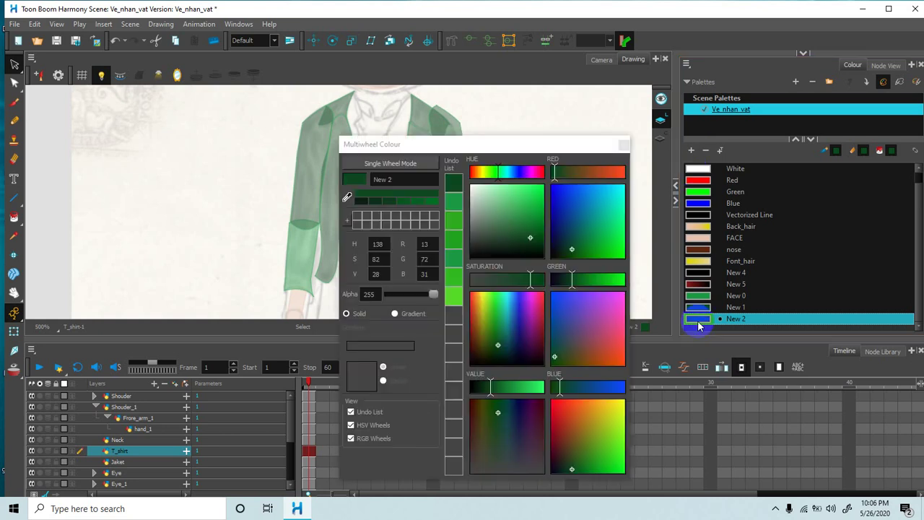
click(450, 295)
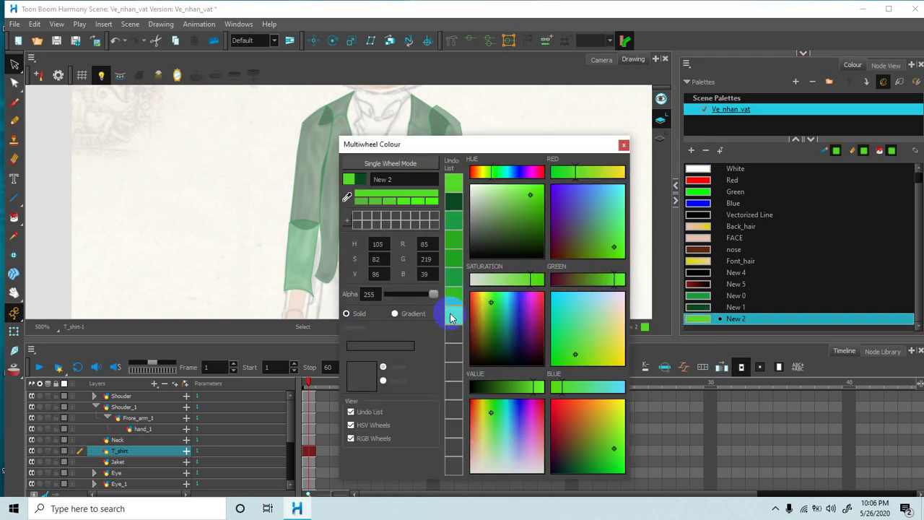
click(449, 314)
click(599, 172)
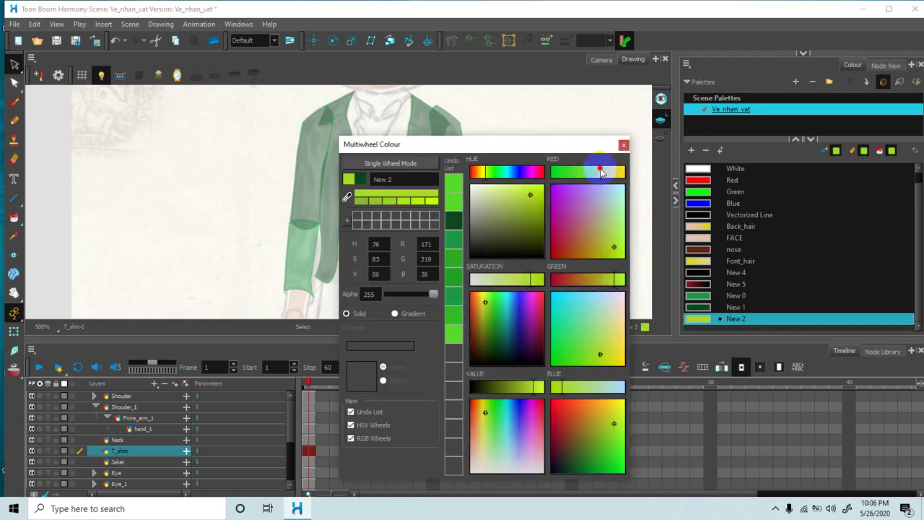
click(450, 199)
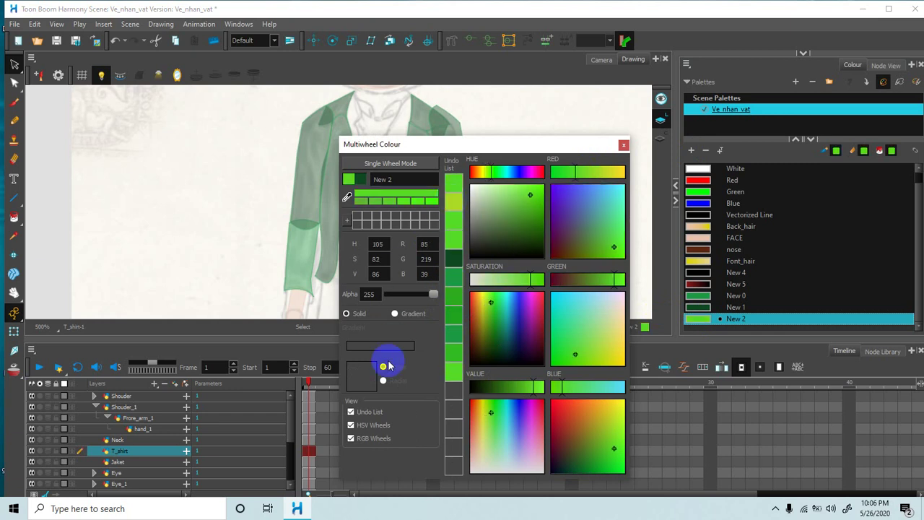
click(623, 147)
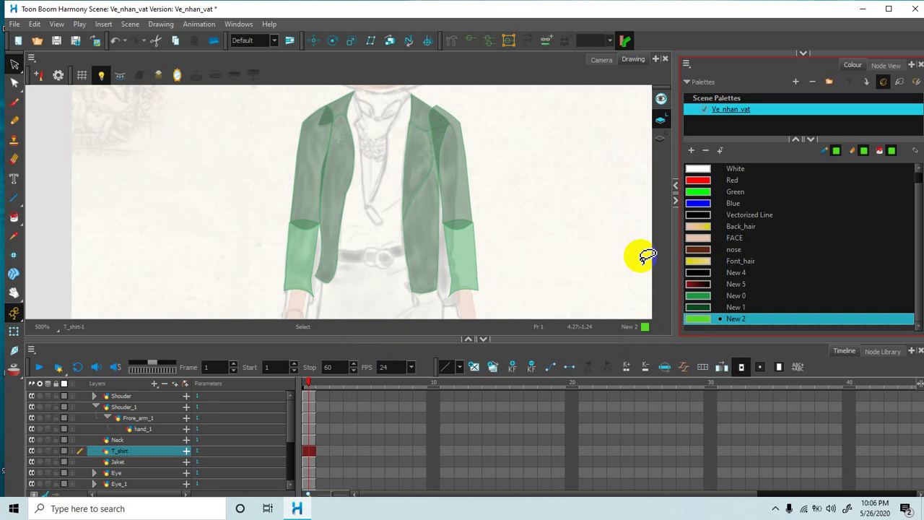
Step: Choose the Line tool for the T_shirt drawing and collapse the timeline area to enlarge the drawing view around the torso
click(220, 292)
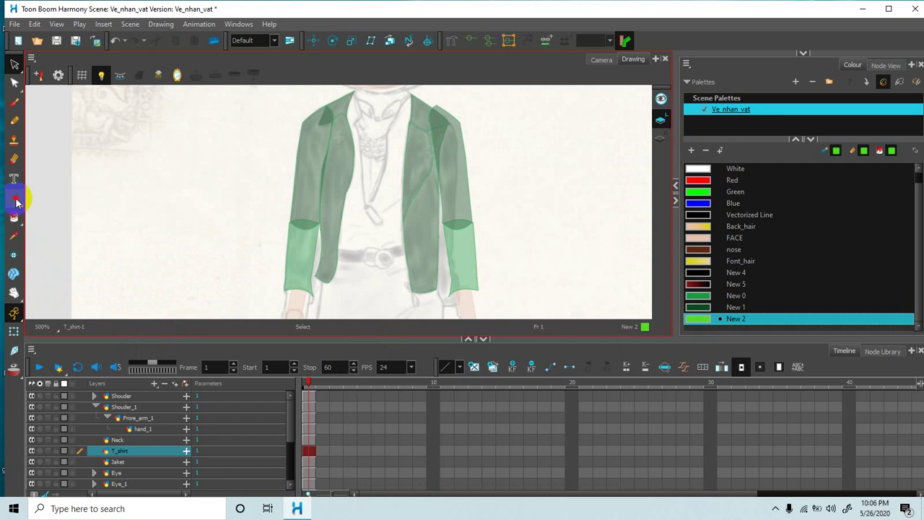
drag(18, 202, 62, 221)
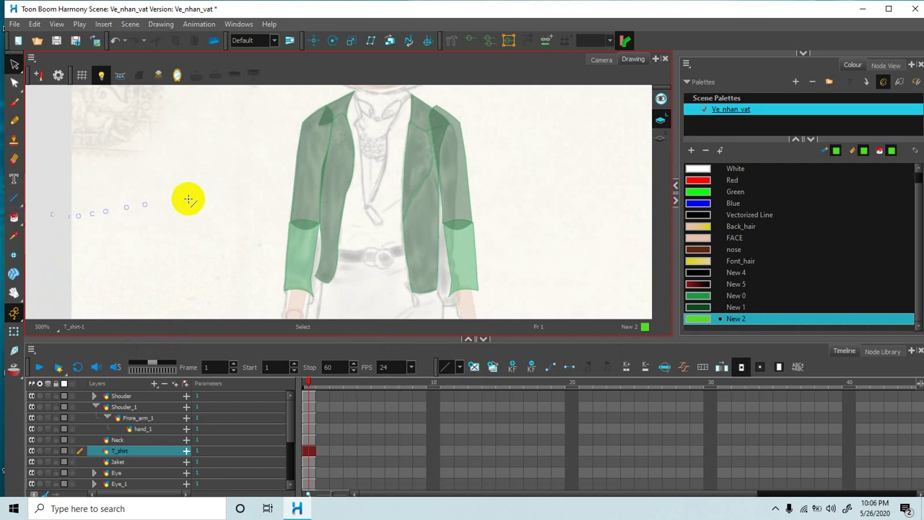
drag(388, 201, 402, 219)
key(2)
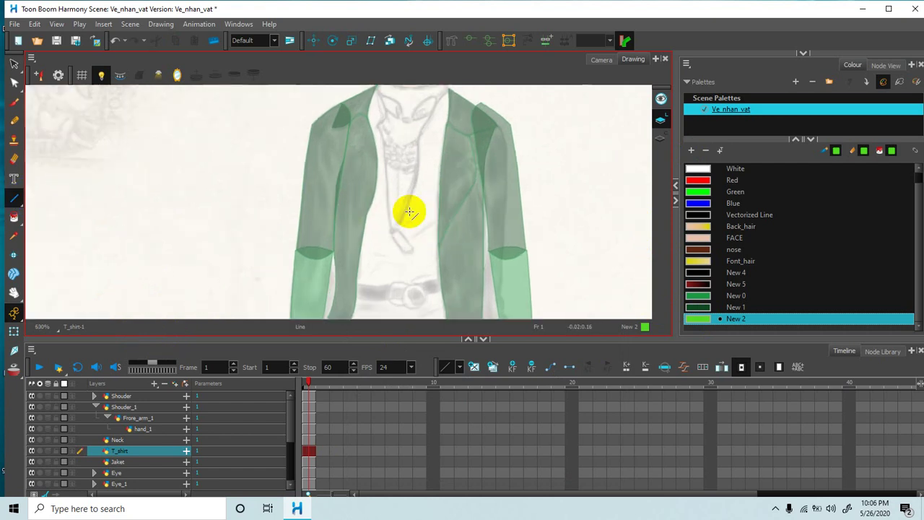
scroll(405, 216, up, 3)
click(482, 337)
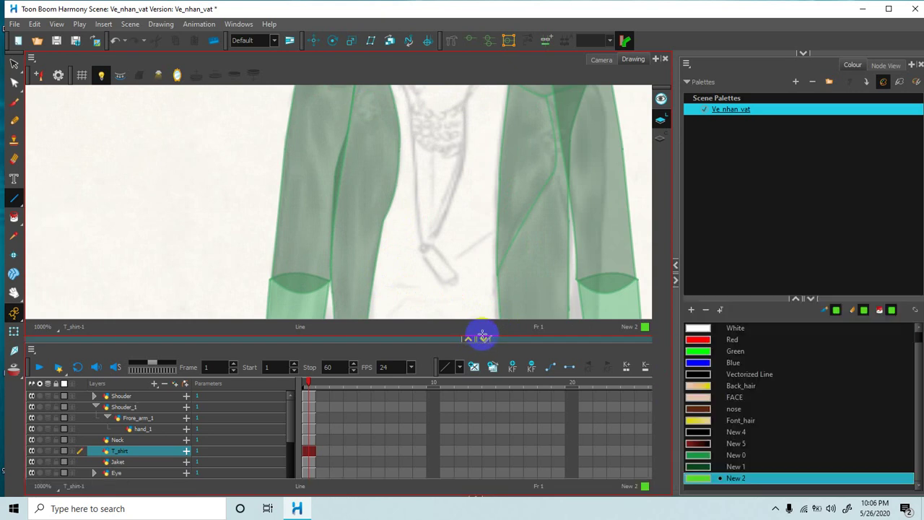
click(484, 338)
scroll(458, 241, down, 4)
drag(458, 241, 408, 268)
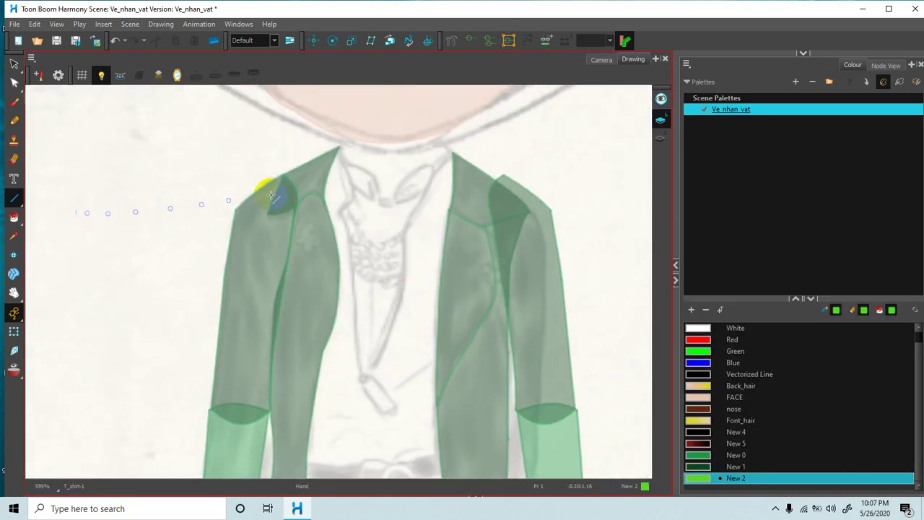
Step: Outline the T-shirt's left half with collar edge, small notch, shoulder line and a curved side line down to the elbow level
mouse_move(354, 149)
mouse_down()
mouse_move(337, 150)
mouse_move(353, 198)
mouse_up()
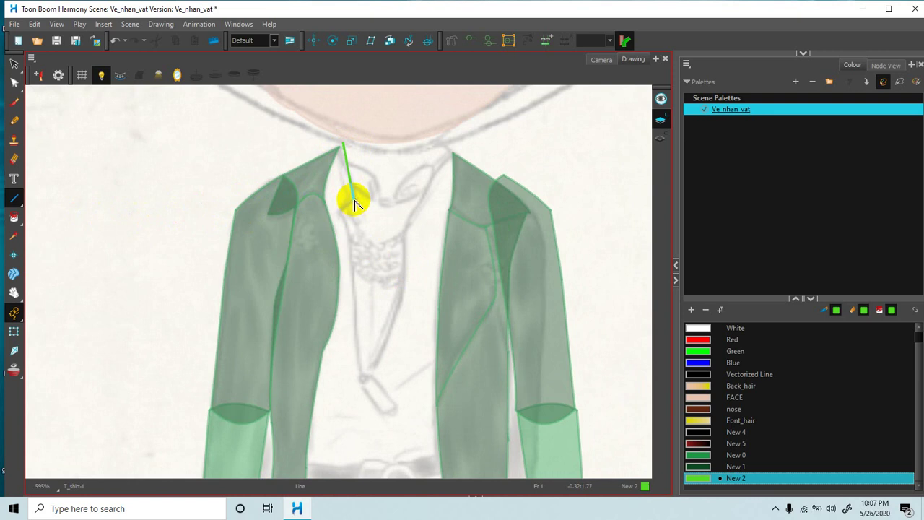
drag(355, 203, 354, 201)
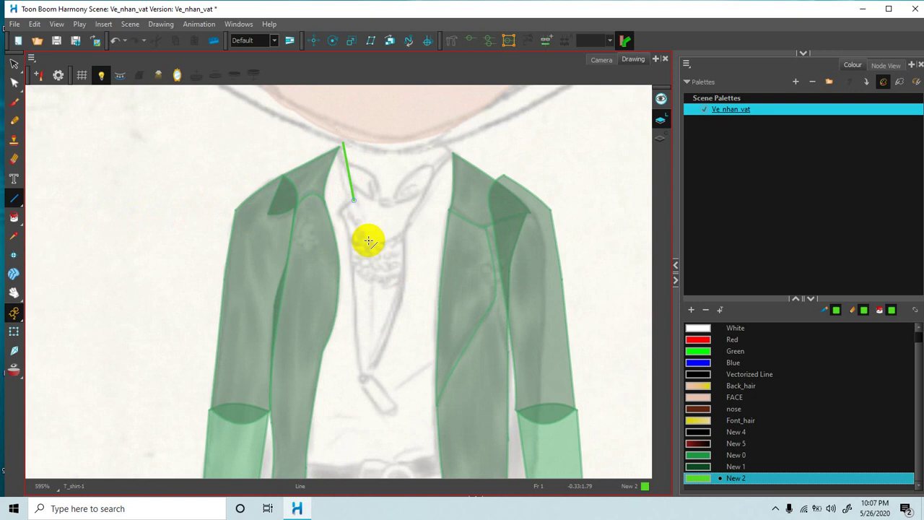
drag(354, 200, 337, 215)
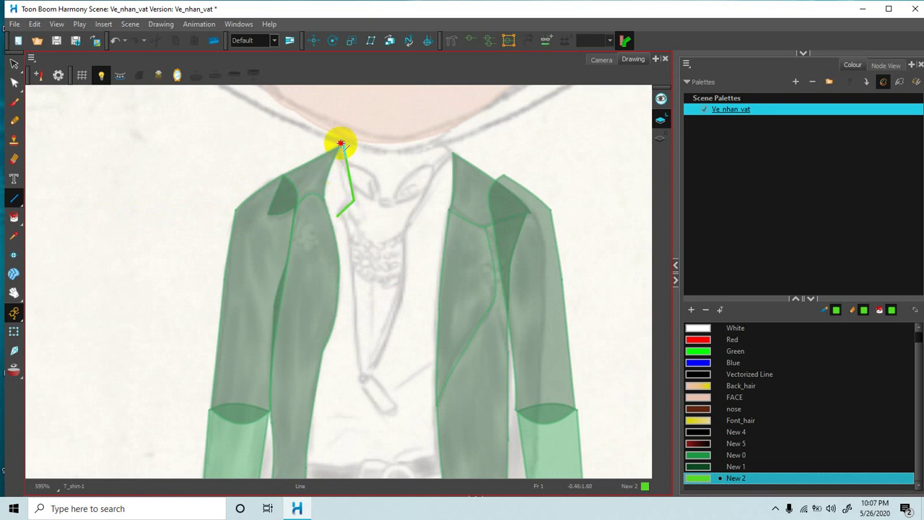
drag(340, 143, 289, 177)
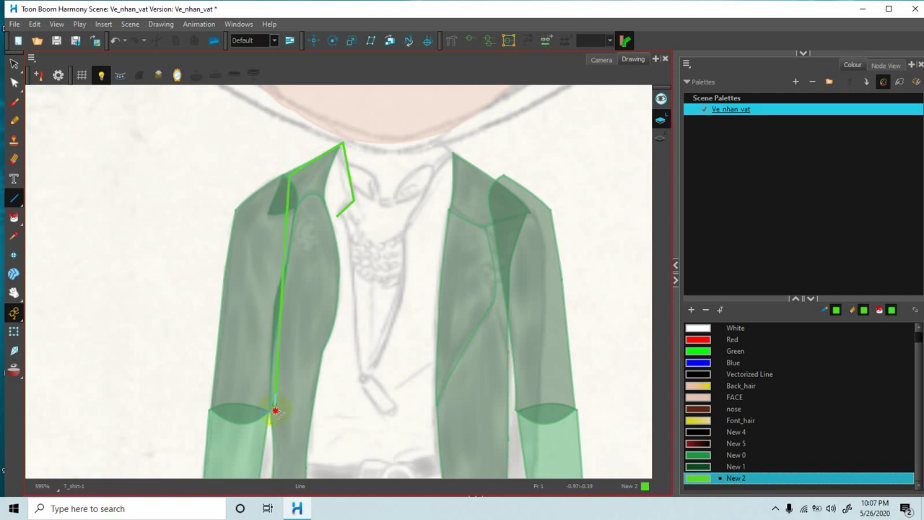
drag(273, 391, 303, 347)
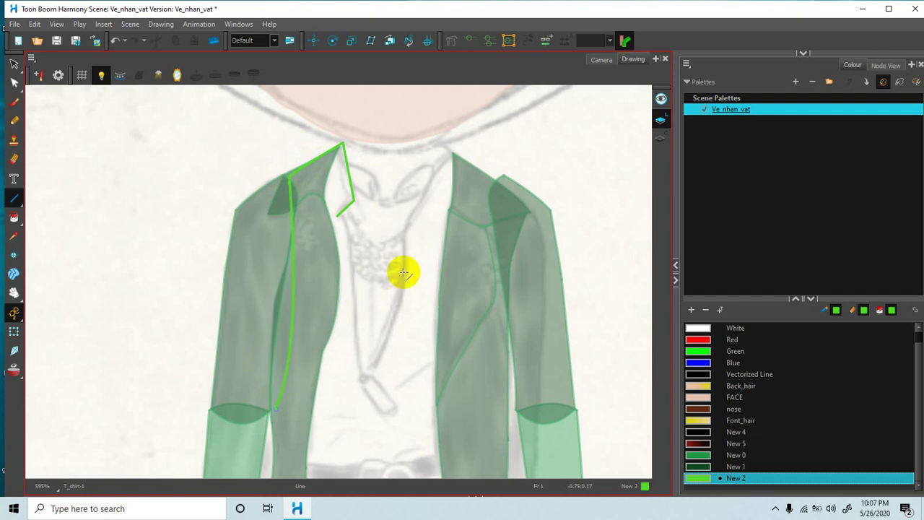
Step: Draw the V-shaped neckline from the left collar notch down to the chest point and up to the opposite collar, curving its edges slightly
click(338, 214)
click(355, 338)
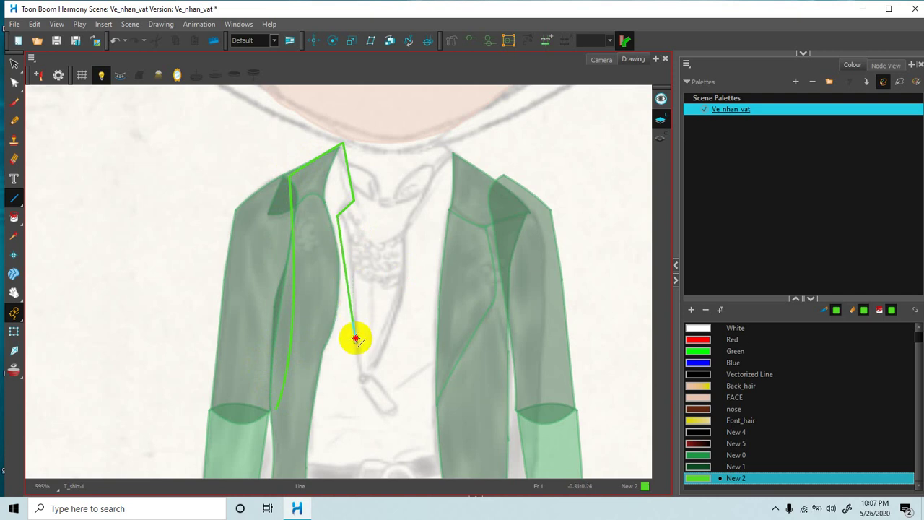
mouse_move(355, 338)
mouse_down()
mouse_move(355, 293)
mouse_move(353, 339)
mouse_up()
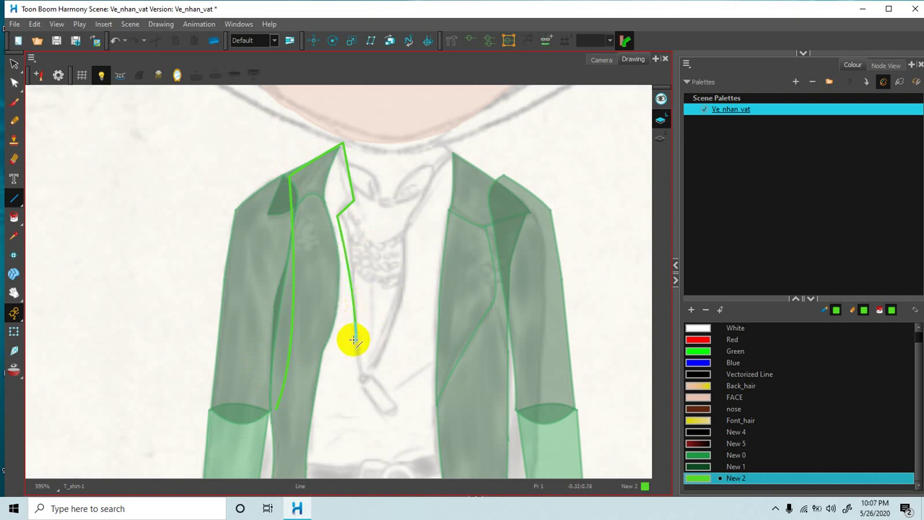
click(405, 237)
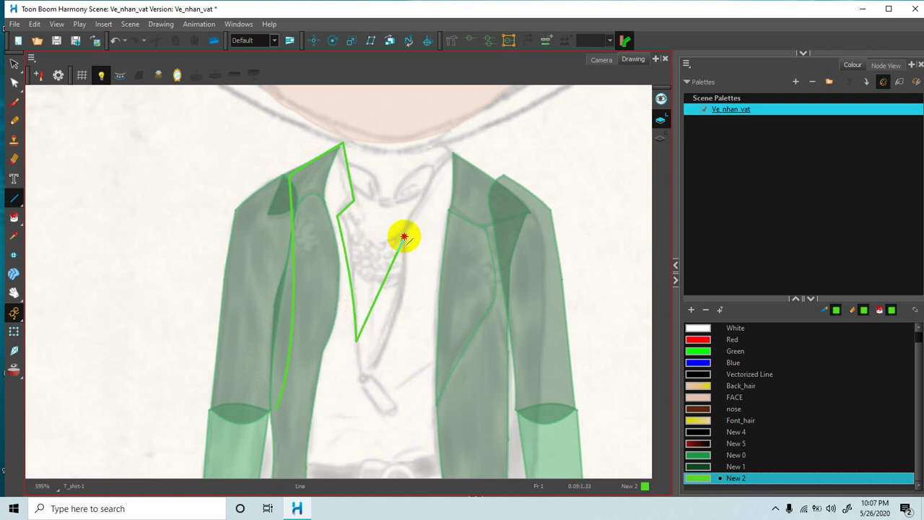
mouse_move(403, 229)
mouse_down()
mouse_move(402, 249)
mouse_move(402, 212)
mouse_move(401, 230)
mouse_up()
click(412, 214)
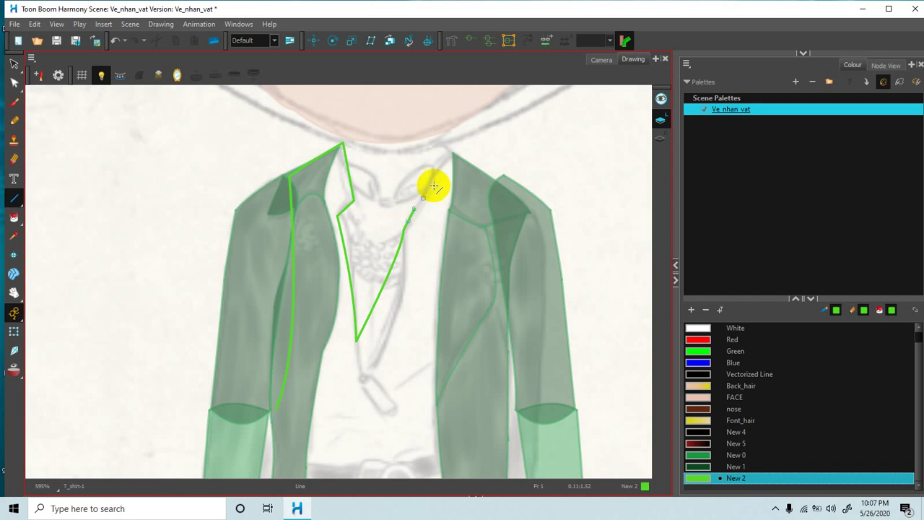
Step: Draw the opposite collar edge and notch from the neck to the V neckline, and remove the stray segment inside the notch
drag(448, 152, 413, 201)
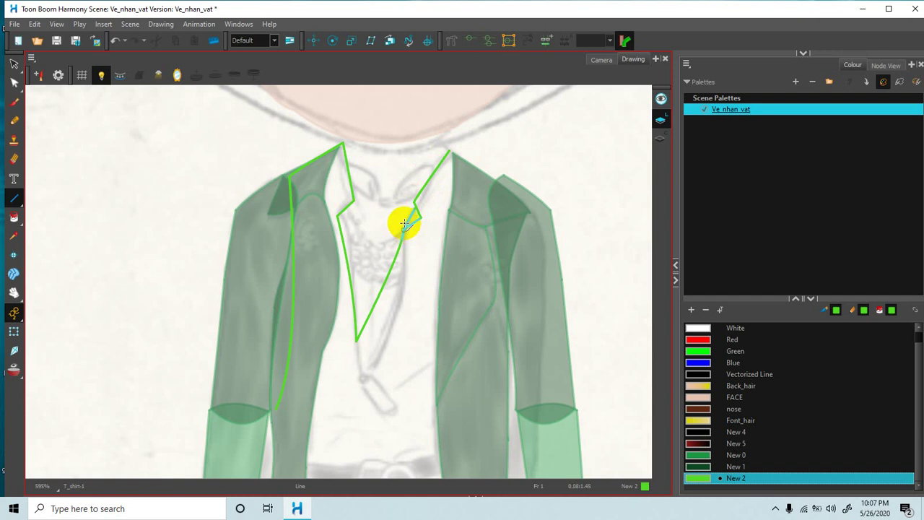
click(13, 64)
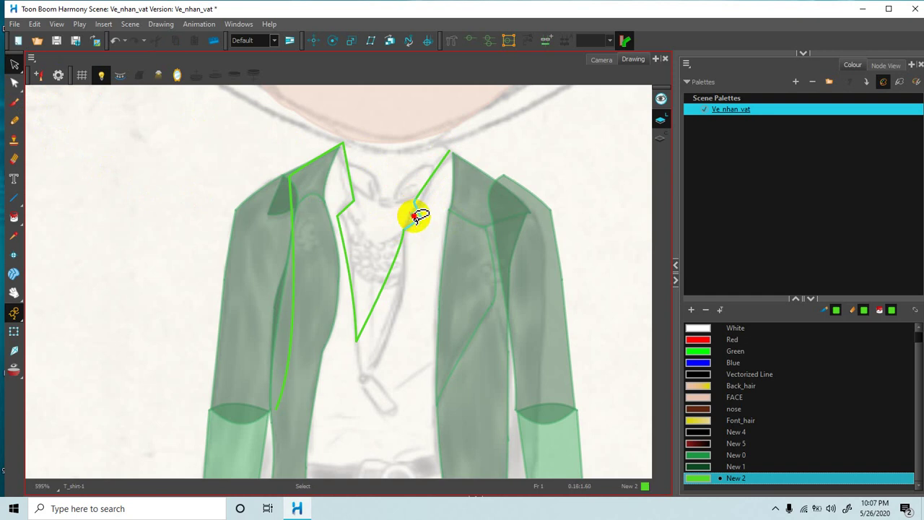
click(414, 215)
click(443, 201)
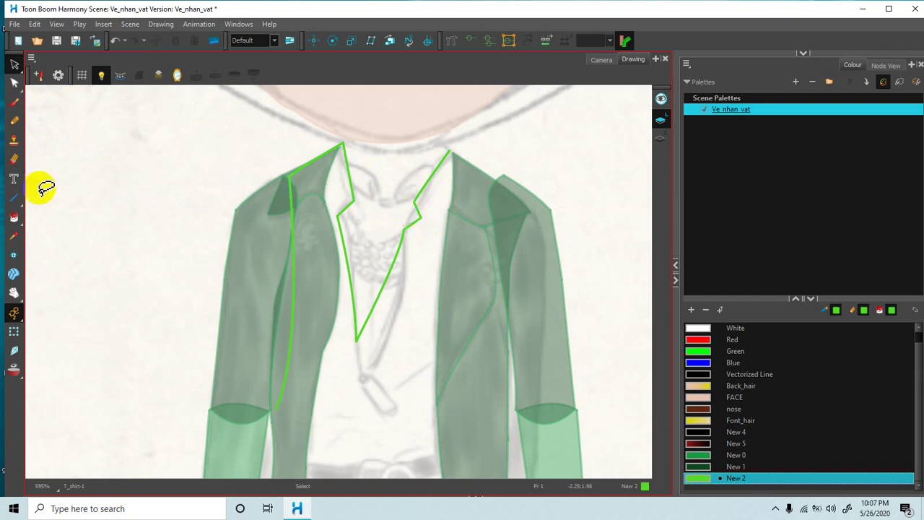
Step: Draw the right shoulder line from the collar and continue the T-shirt's side line down past the belt level
click(14, 197)
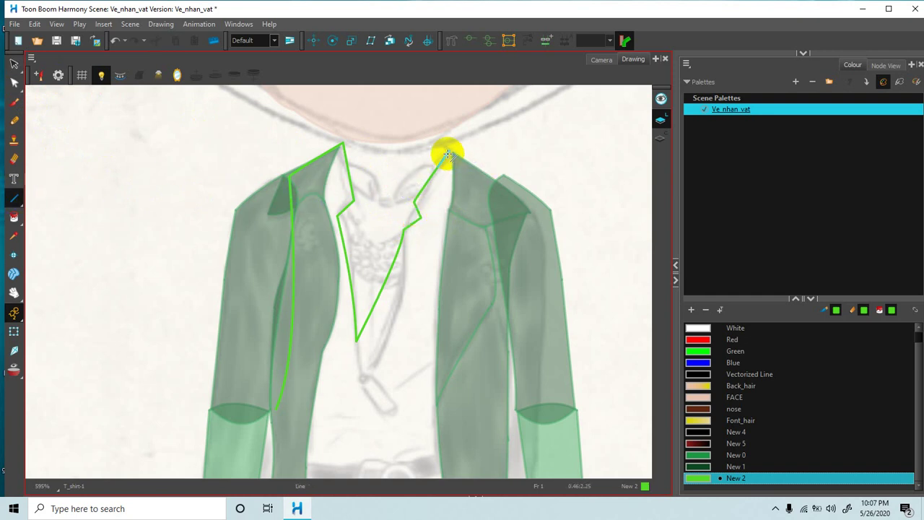
drag(447, 150, 531, 193)
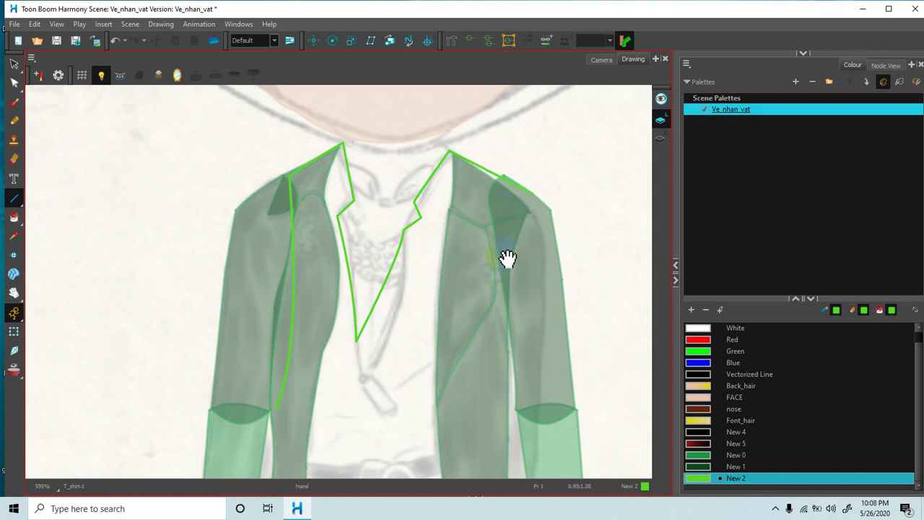
mouse_move(507, 258)
mouse_down()
mouse_move(501, 241)
mouse_move(529, 197)
mouse_up()
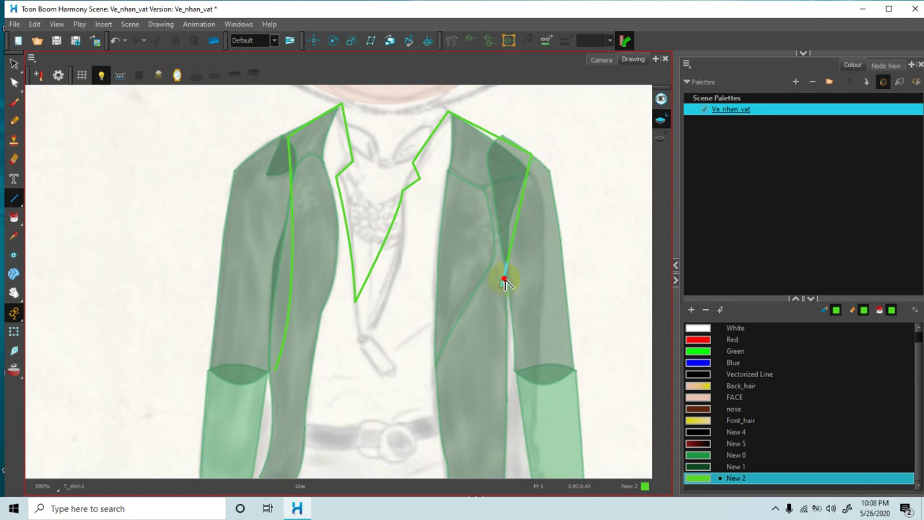
mouse_move(475, 298)
mouse_down()
mouse_move(480, 264)
mouse_move(506, 237)
mouse_up()
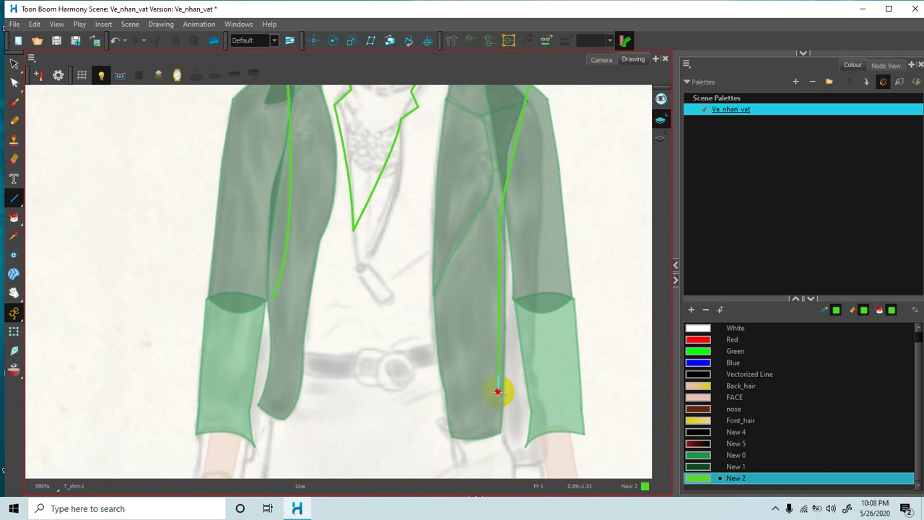
mouse_move(485, 400)
mouse_down()
mouse_move(474, 373)
mouse_move(479, 311)
mouse_up()
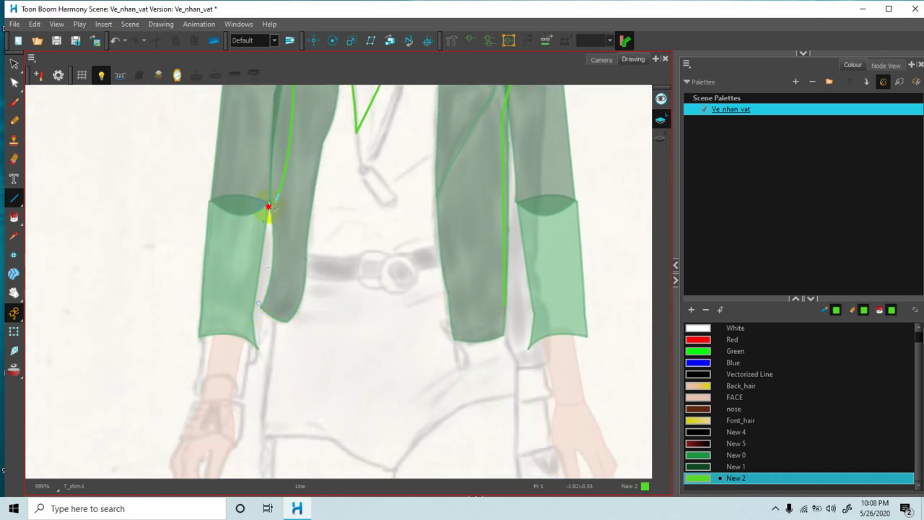
drag(278, 300, 264, 419)
drag(303, 364, 298, 357)
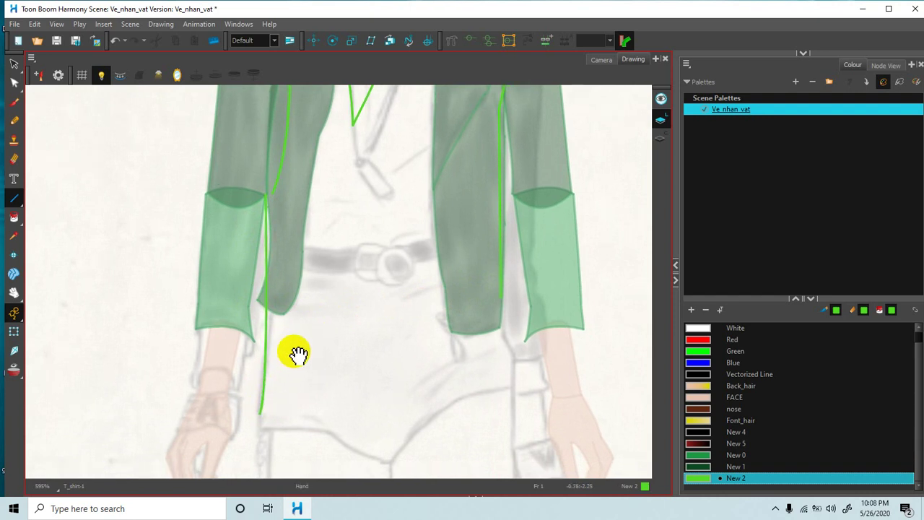
scroll(315, 337, up, 1)
key(ctrl+z)
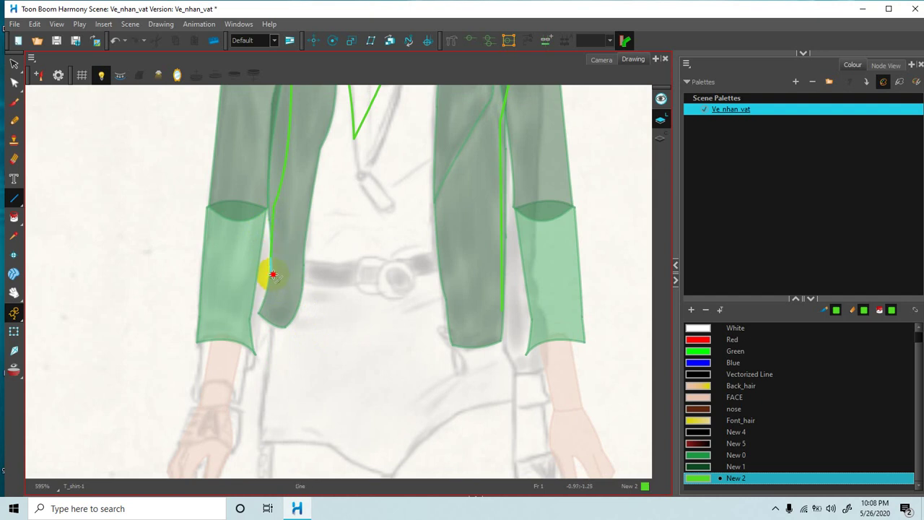
Step: Close the T-shirt outline with the left side line and a curved hem just below the belt, and fill it with New 2
drag(273, 275, 415, 303)
key(space)
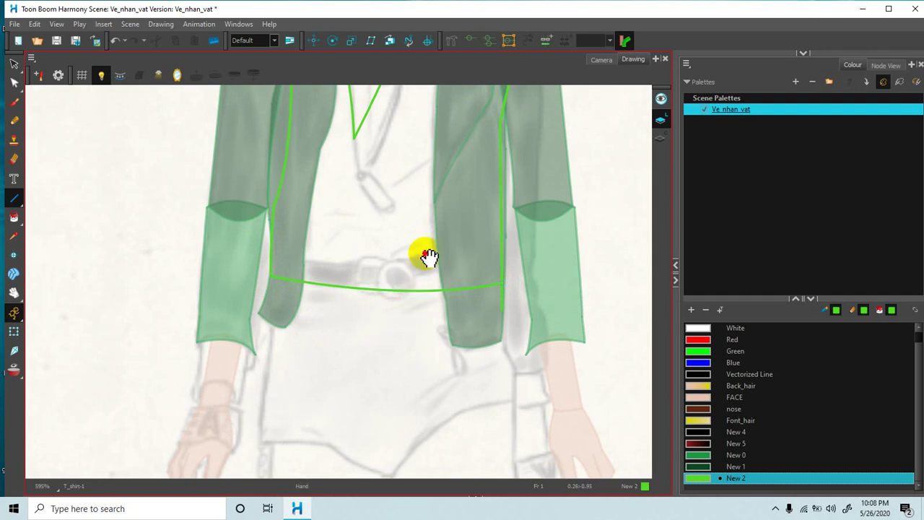
drag(428, 257, 427, 275)
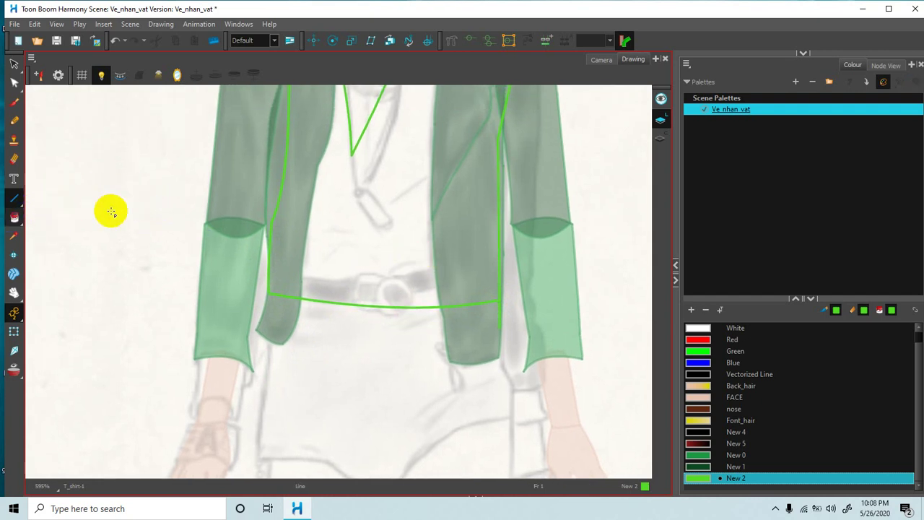
key(alt+i)
click(336, 238)
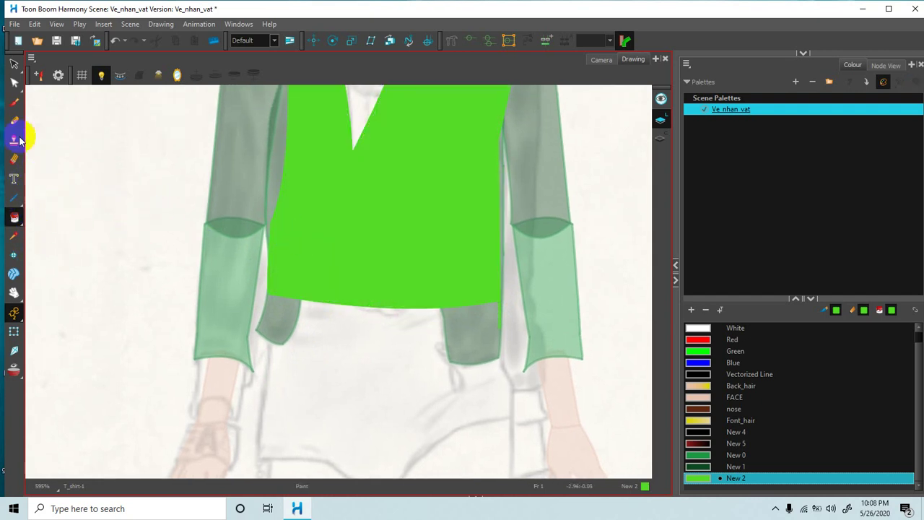
Step: Trim off the excess side line sticking out below the T-shirt's right hem corner with the Cutter tool
click(15, 66)
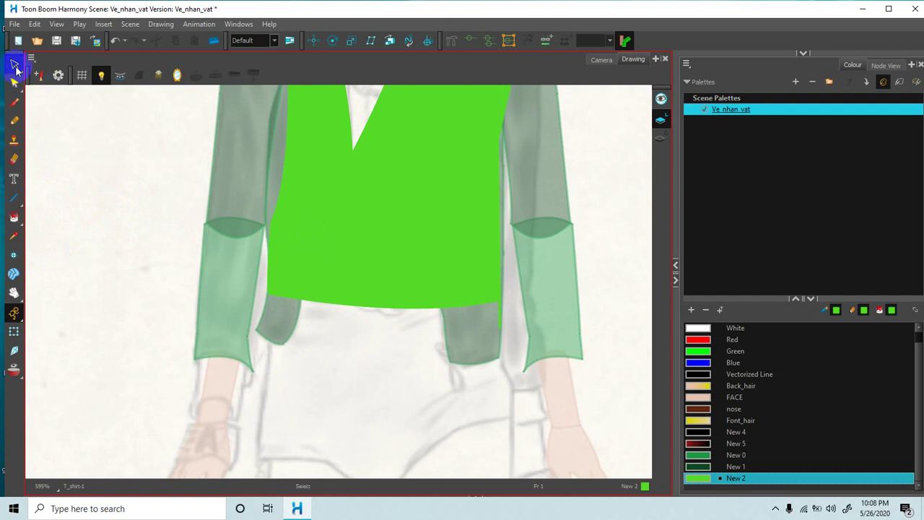
drag(15, 66, 44, 75)
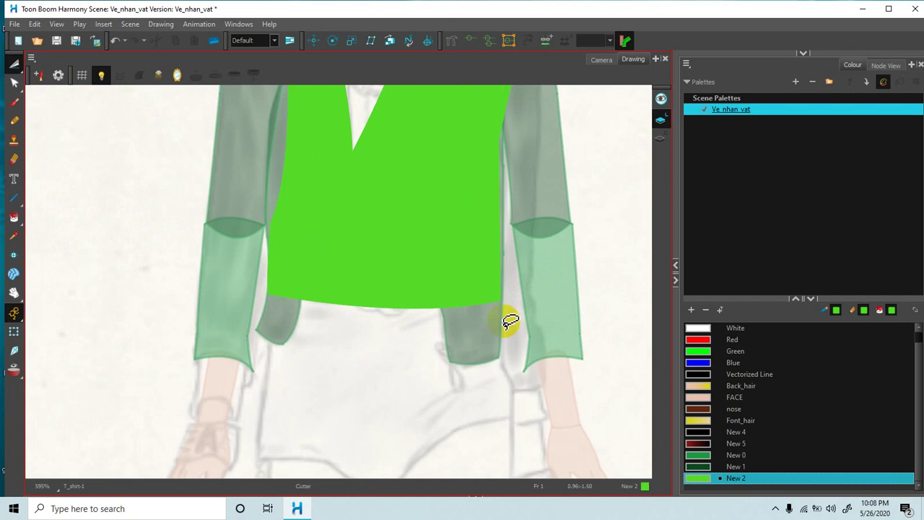
key(space)
mouse_move(392, 344)
mouse_down()
mouse_move(399, 310)
mouse_move(403, 334)
mouse_up()
mouse_move(398, 295)
mouse_down()
mouse_move(398, 340)
mouse_move(406, 335)
mouse_move(412, 365)
mouse_move(402, 324)
mouse_move(381, 320)
mouse_move(390, 310)
mouse_up()
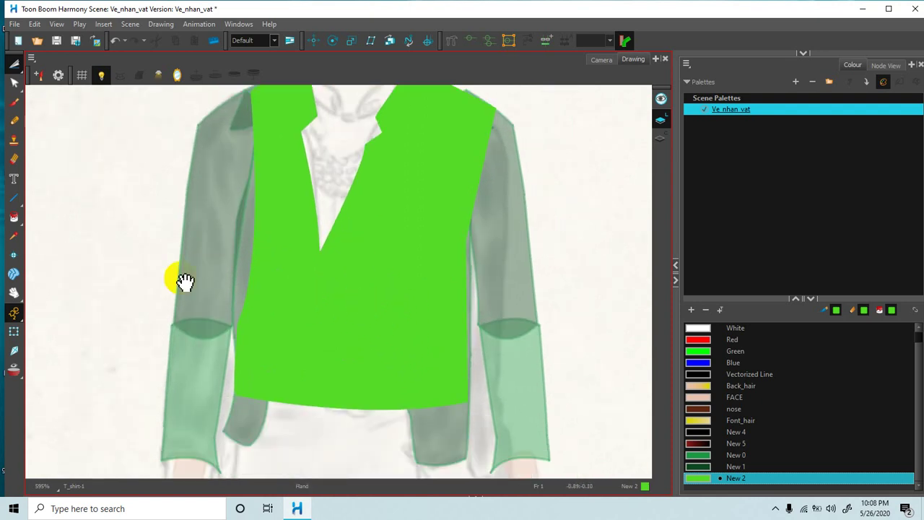
Step: Check the filled T-shirt on the full character in the Camera view, and return to the Drawing view with the window maximized
click(14, 197)
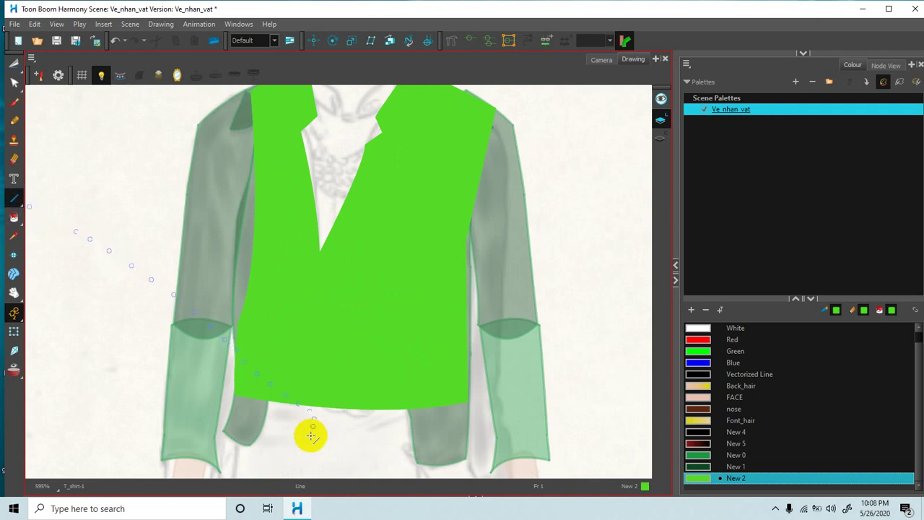
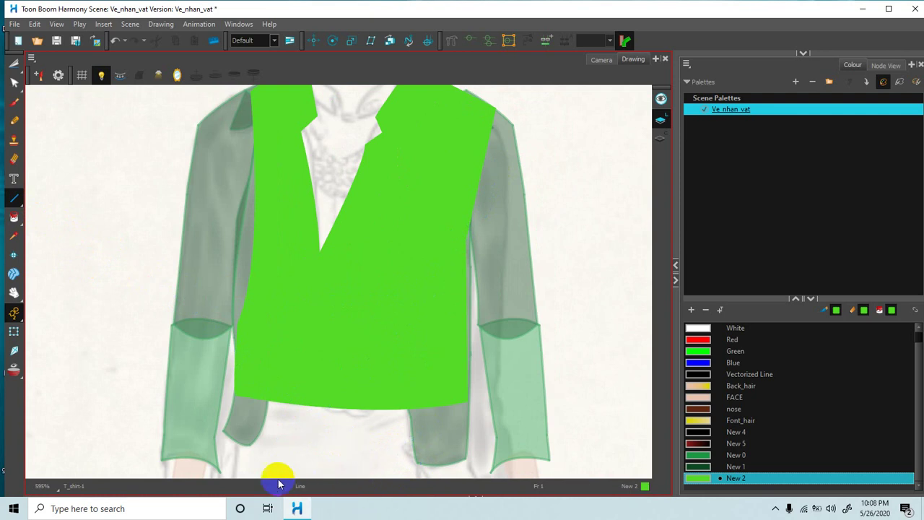
click(633, 60)
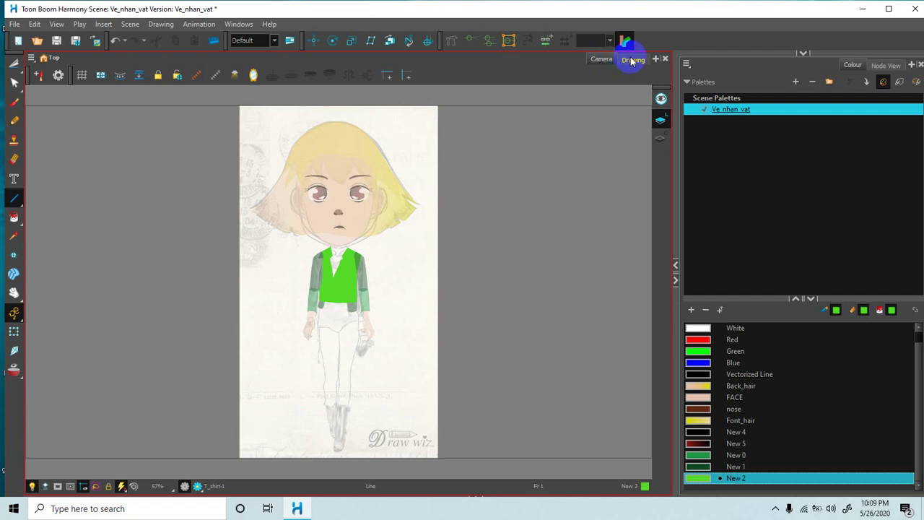
click(635, 61)
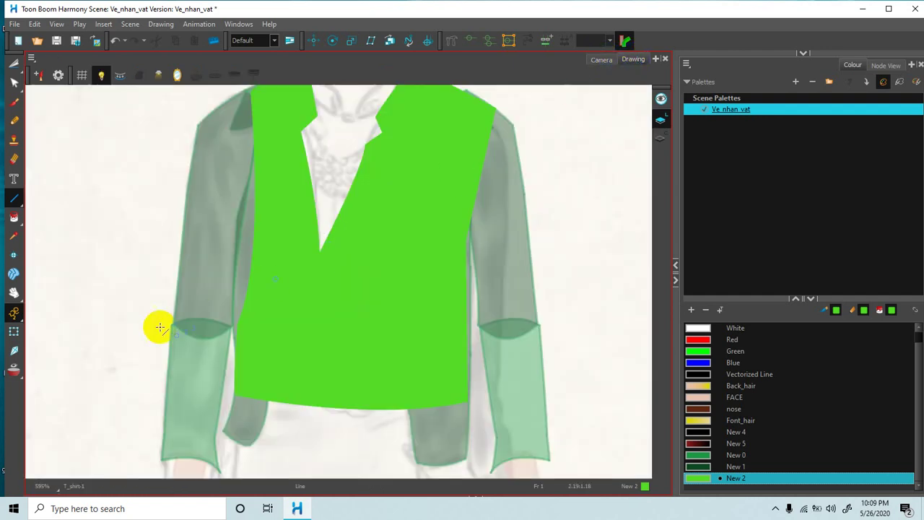
click(888, 8)
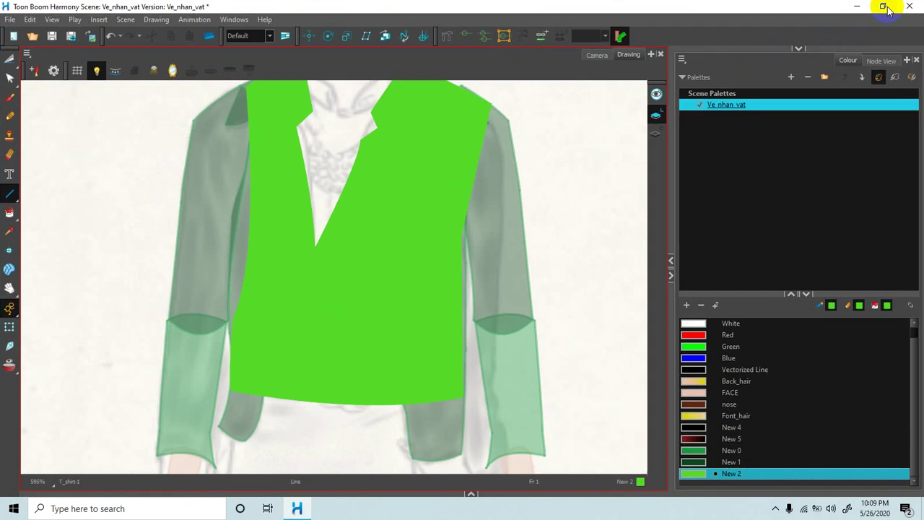
Step: Bring back the Timeline view below the drawing and collapse the Shouder_1 layer
click(908, 61)
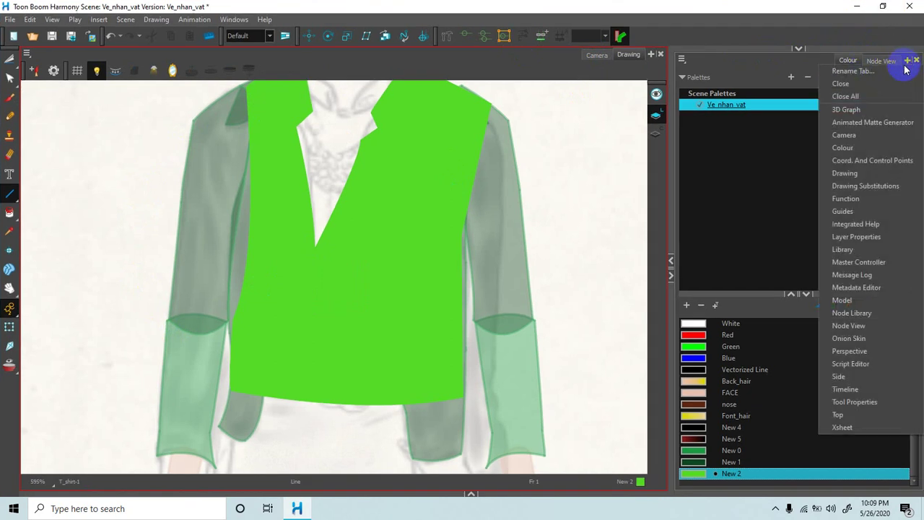
click(835, 392)
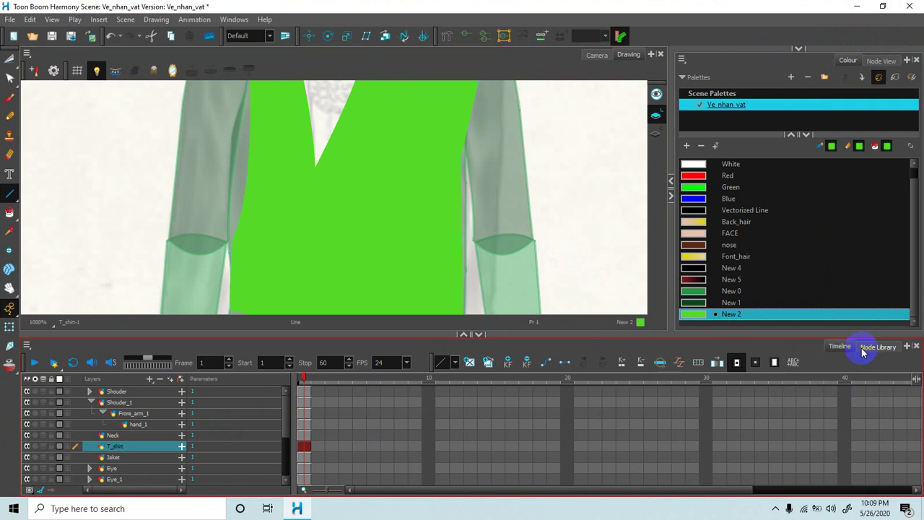
key(space)
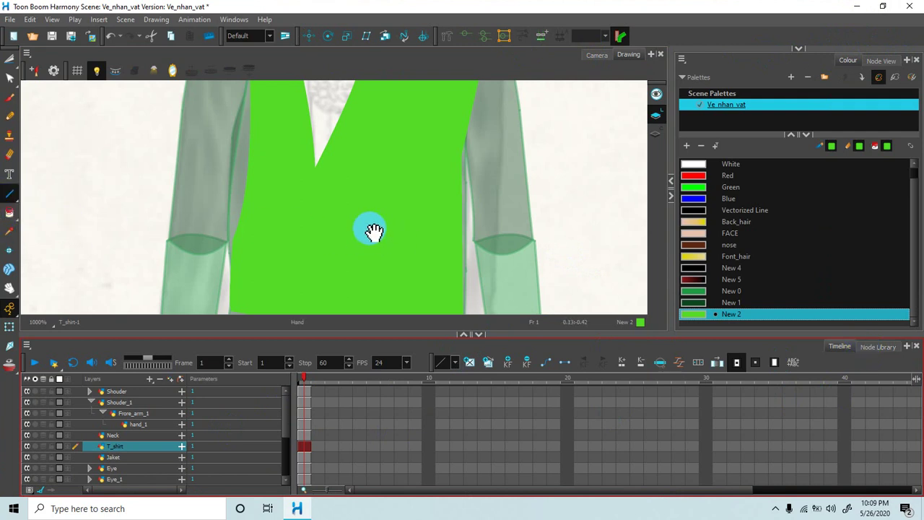
drag(361, 226, 369, 238)
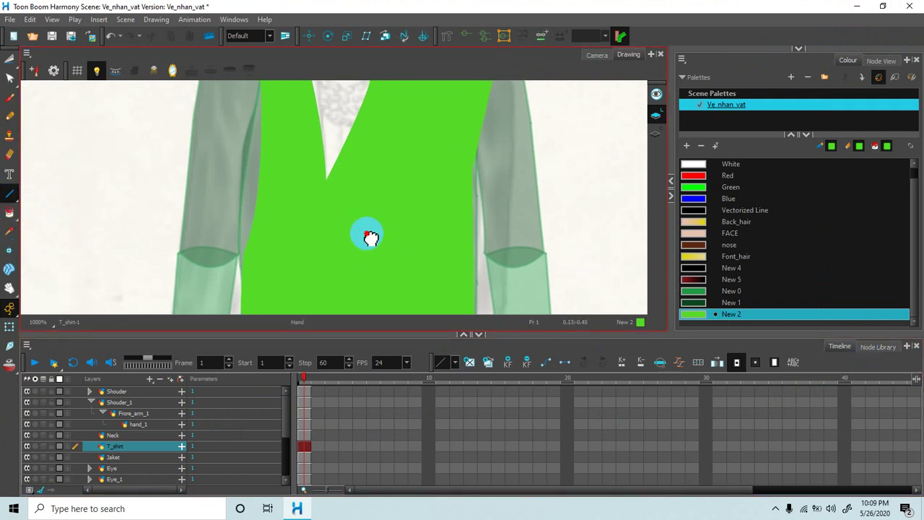
click(91, 402)
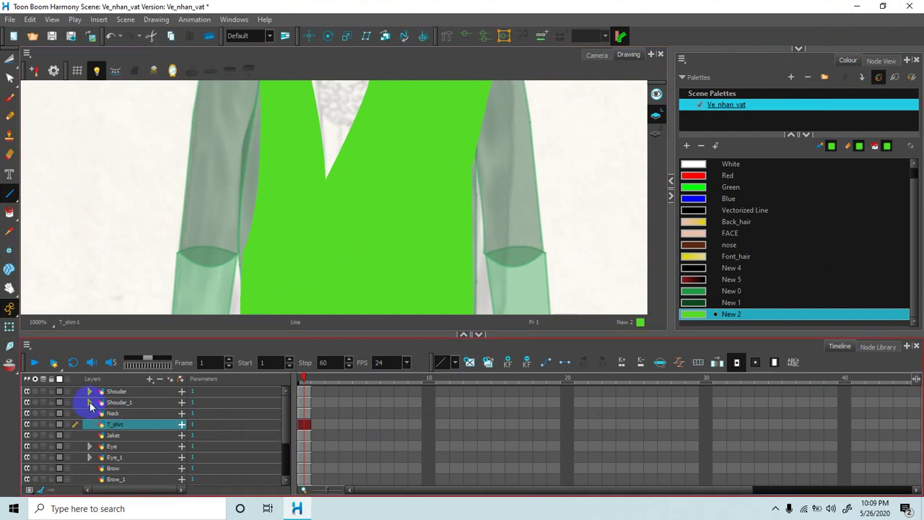
Step: Add one drawing layer named body directly above T_shirt, with vector line art and bitmap colour art
click(150, 381)
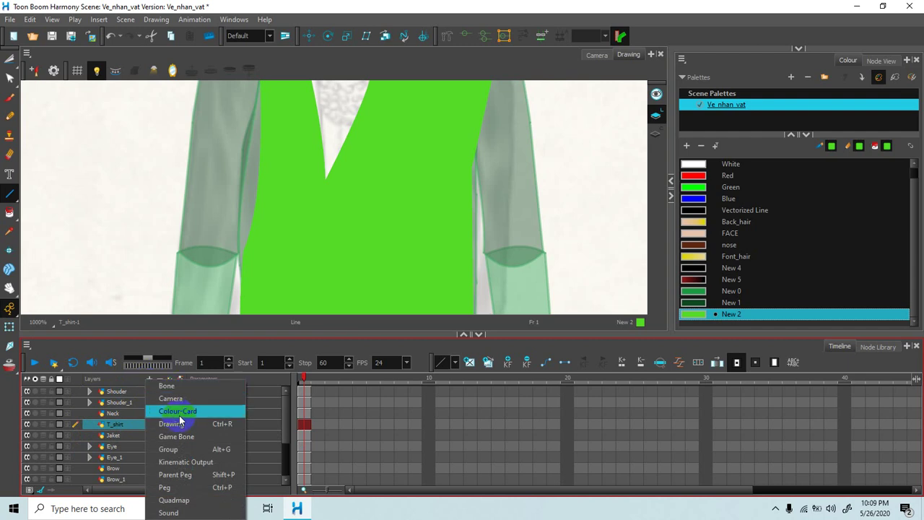
click(174, 424)
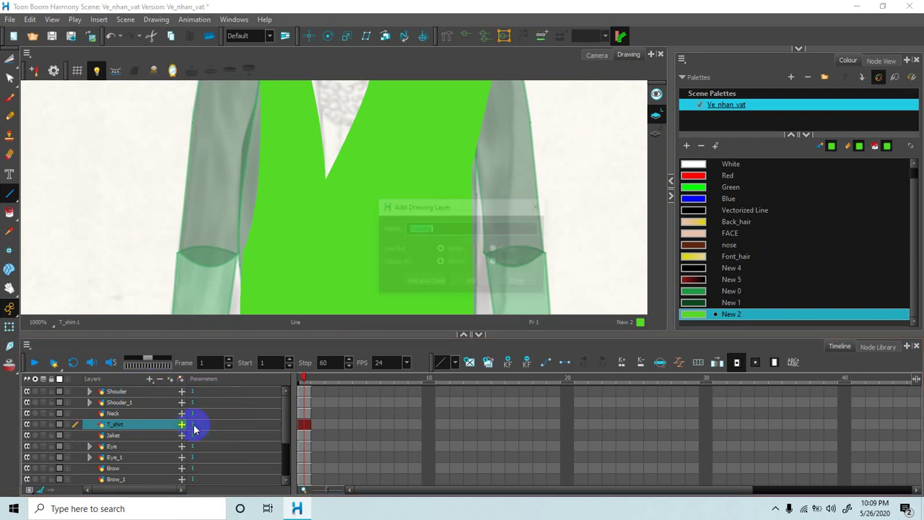
click(496, 262)
drag(453, 229, 390, 230)
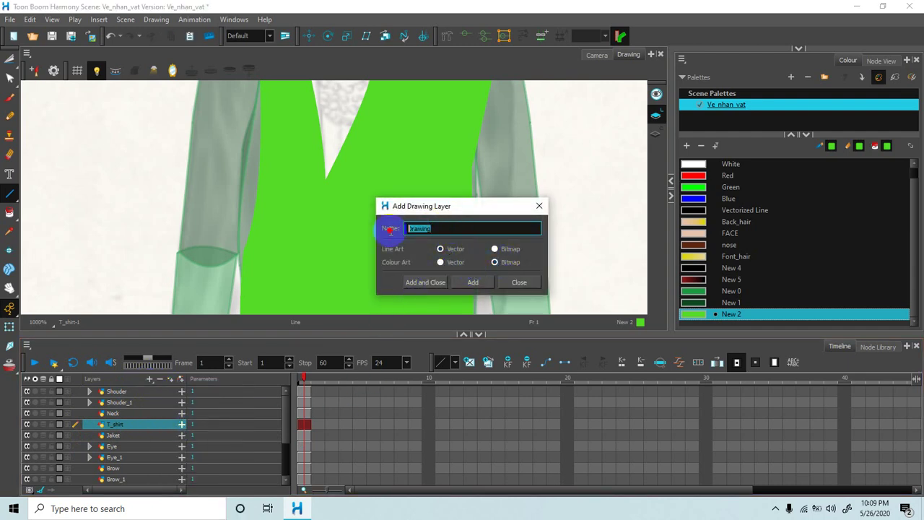
text(body)
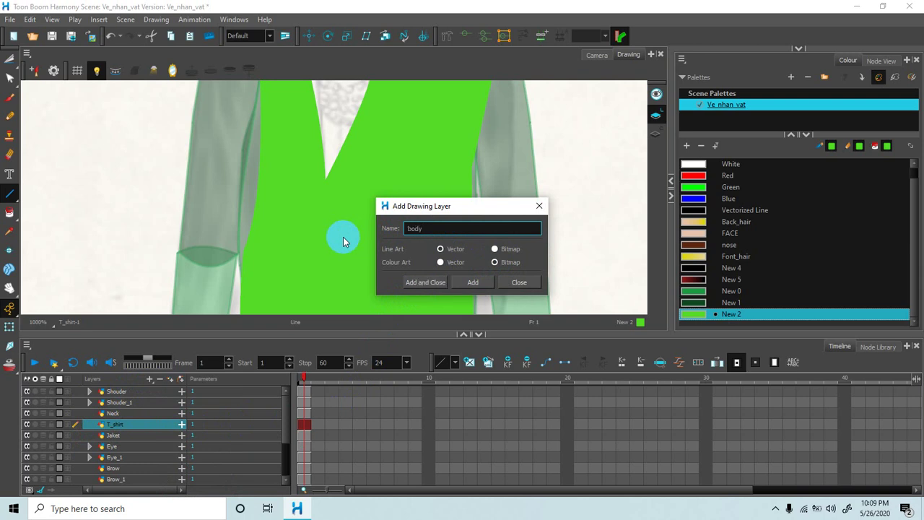
key(Return)
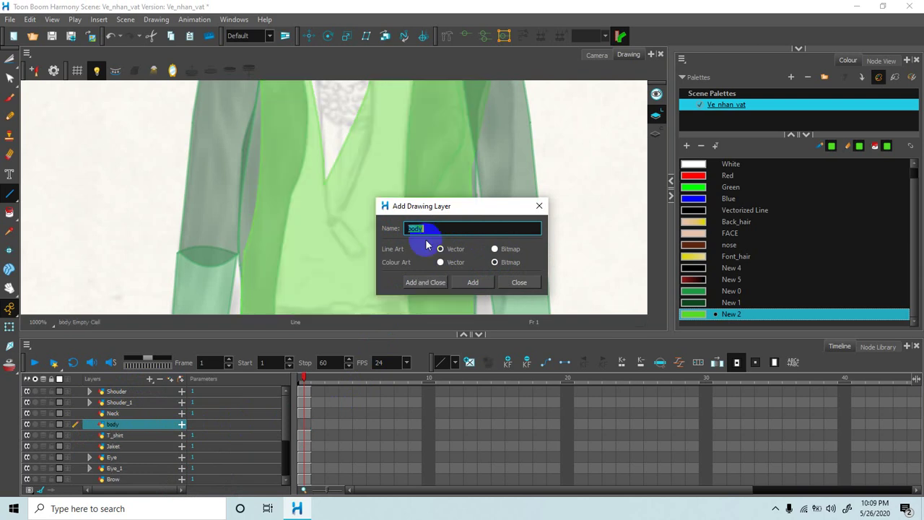
click(527, 285)
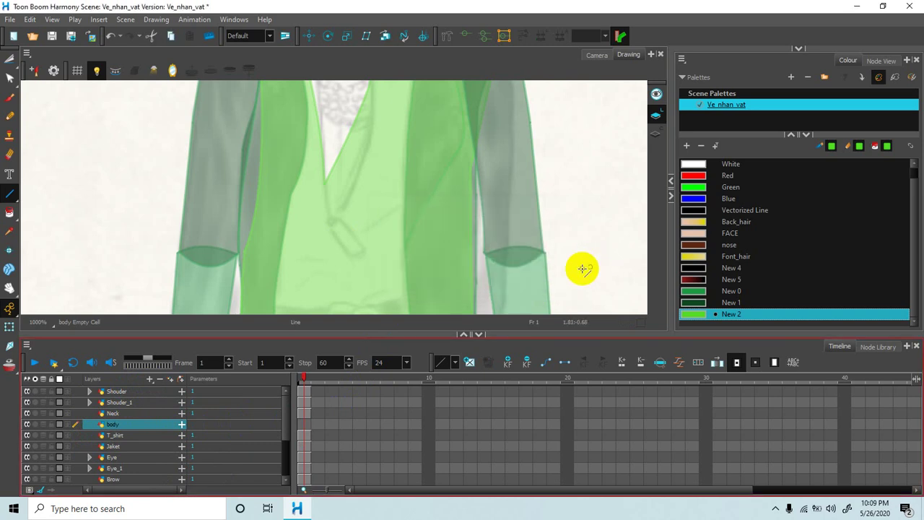
Step: Draw the neck outline on the body layer in the FACE colour, with both sides and a top edge overlapping the chin
key(space)
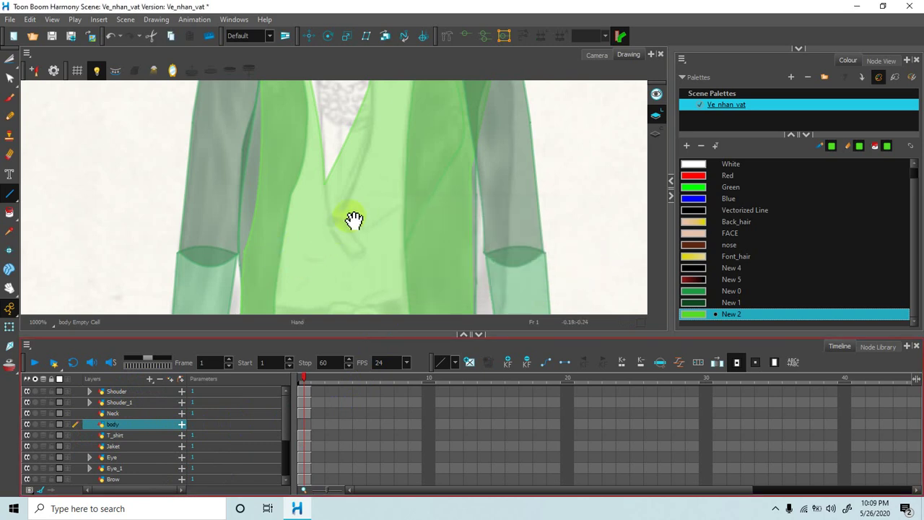
mouse_move(329, 196)
mouse_down()
mouse_move(367, 234)
mouse_move(371, 255)
mouse_up()
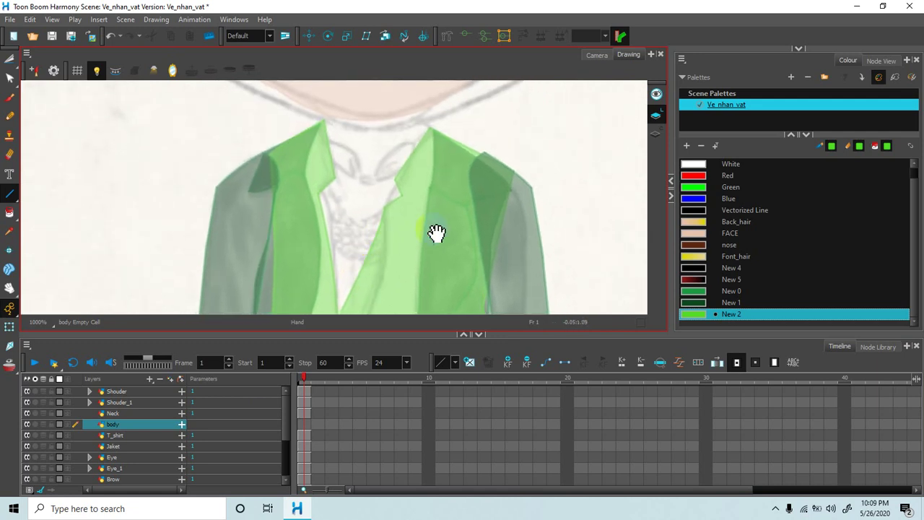
click(692, 235)
key(space)
drag(361, 202, 373, 215)
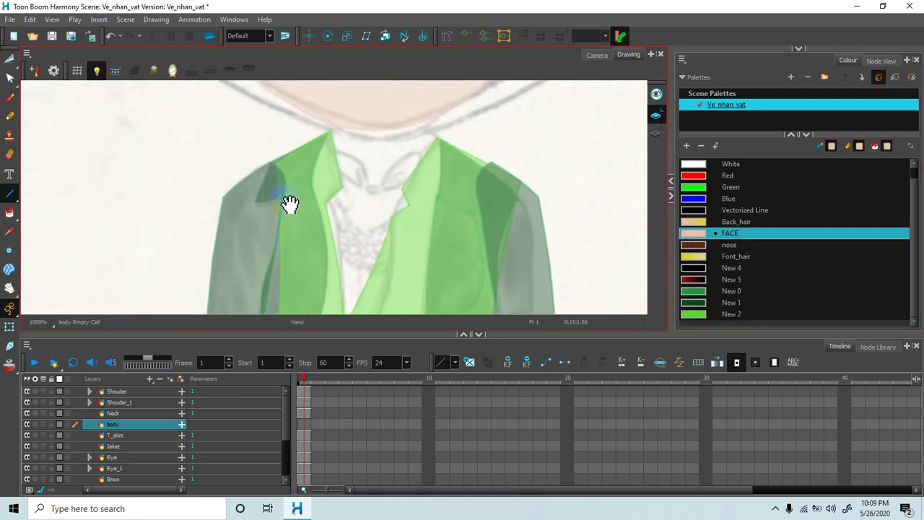
click(334, 117)
drag(334, 117, 333, 149)
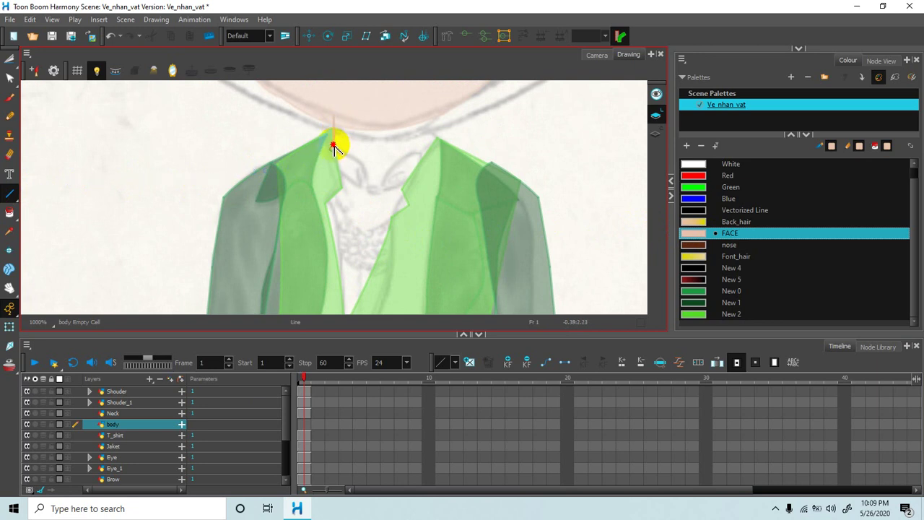
mouse_move(333, 117)
mouse_down()
mouse_move(380, 109)
mouse_move(415, 121)
mouse_move(404, 117)
mouse_move(431, 142)
mouse_move(412, 118)
mouse_move(417, 151)
mouse_move(390, 137)
mouse_move(406, 127)
mouse_move(339, 114)
mouse_move(422, 117)
mouse_move(398, 113)
mouse_move(429, 123)
mouse_move(430, 139)
mouse_up()
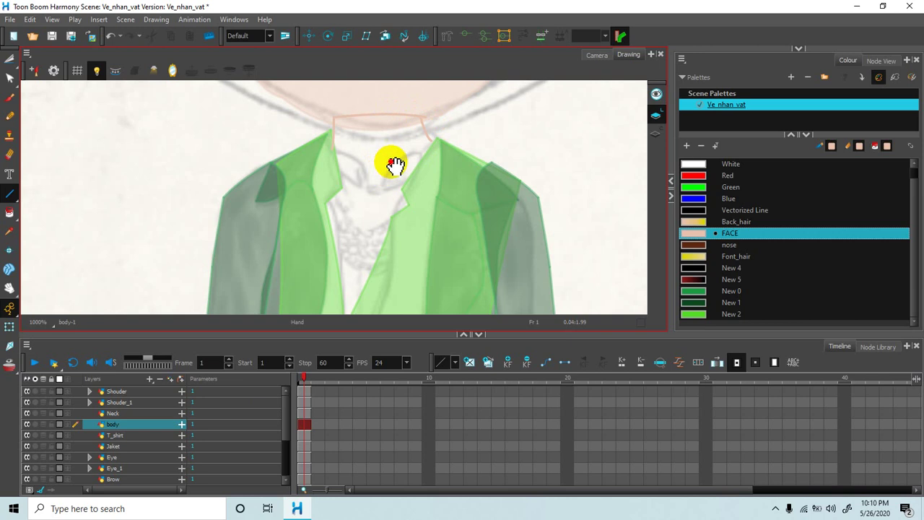
Step: Draw both shoulder lines of the body, sloping from the base of the neck to the tops of the sleeves
drag(392, 165, 402, 129)
mouse_move(346, 108)
mouse_down()
mouse_move(305, 114)
mouse_move(287, 148)
mouse_up()
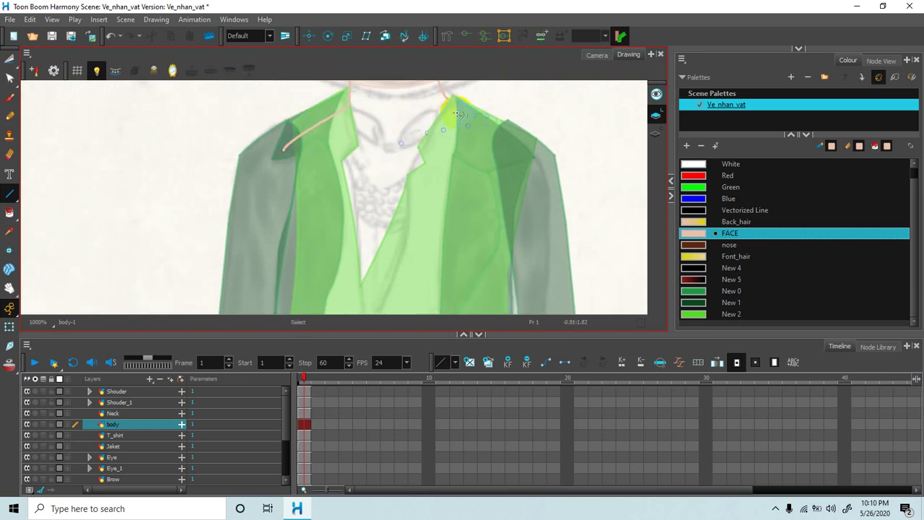
mouse_move(447, 98)
mouse_down()
mouse_move(527, 152)
mouse_move(517, 149)
mouse_up()
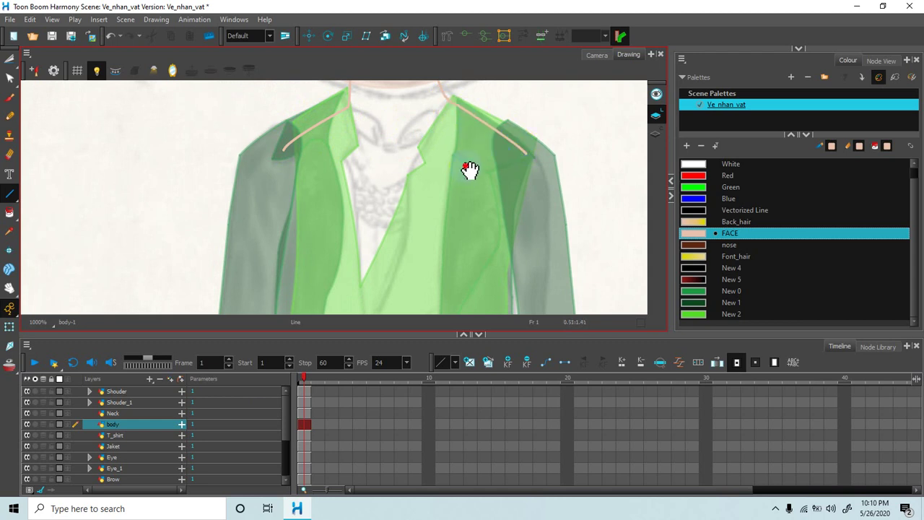
Step: Close the body outline with side lines down from both shoulders and a curved bottom edge just below the T-shirt's hem
drag(470, 170, 412, 140)
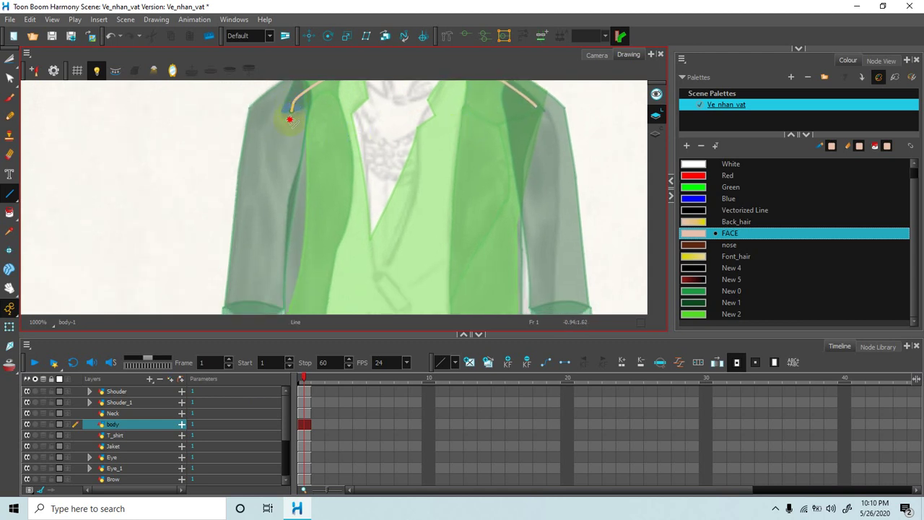
drag(290, 119, 291, 246)
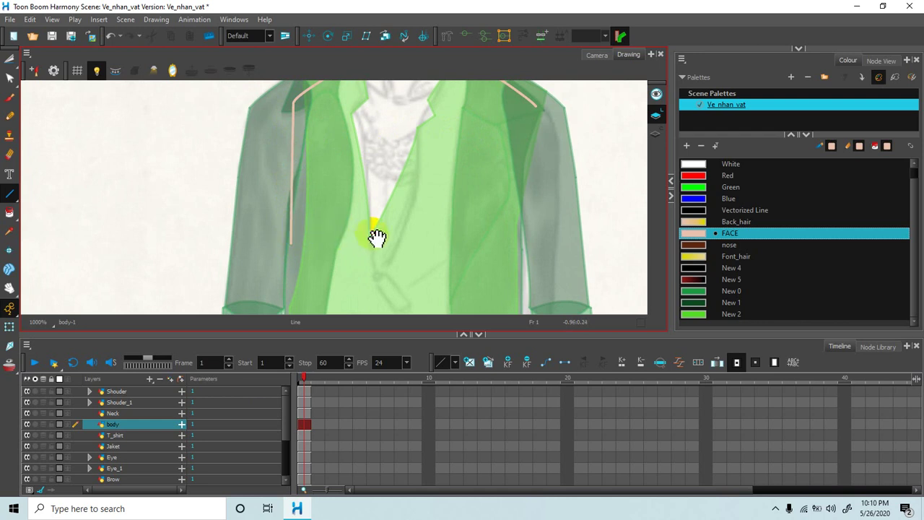
mouse_move(377, 239)
mouse_down()
mouse_move(375, 213)
mouse_move(402, 205)
mouse_up()
scroll(390, 223, down, 4)
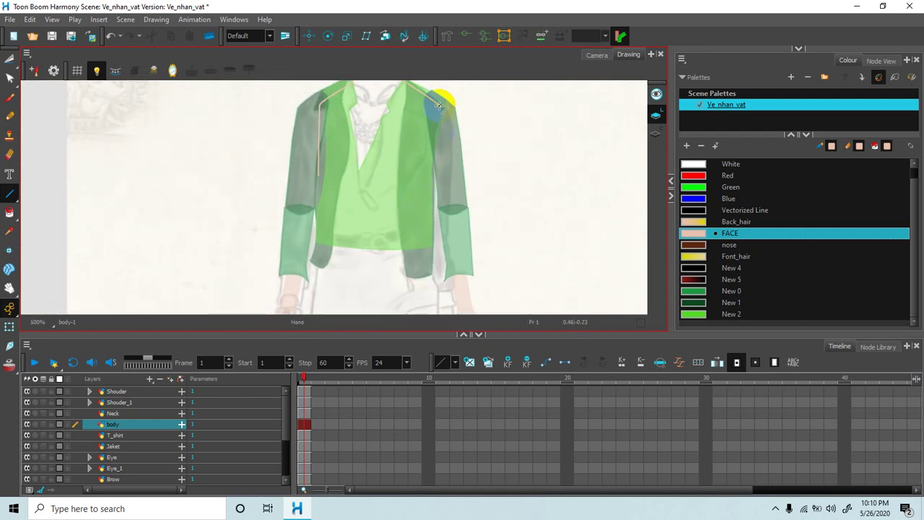
drag(426, 175, 432, 262)
key(alt+s)
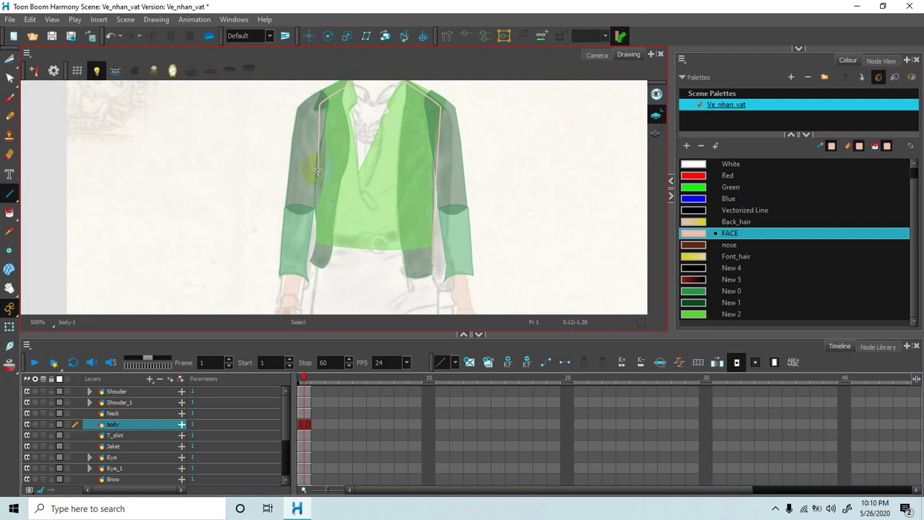
mouse_move(317, 198)
mouse_down()
mouse_move(319, 269)
mouse_move(437, 264)
mouse_move(389, 299)
mouse_up()
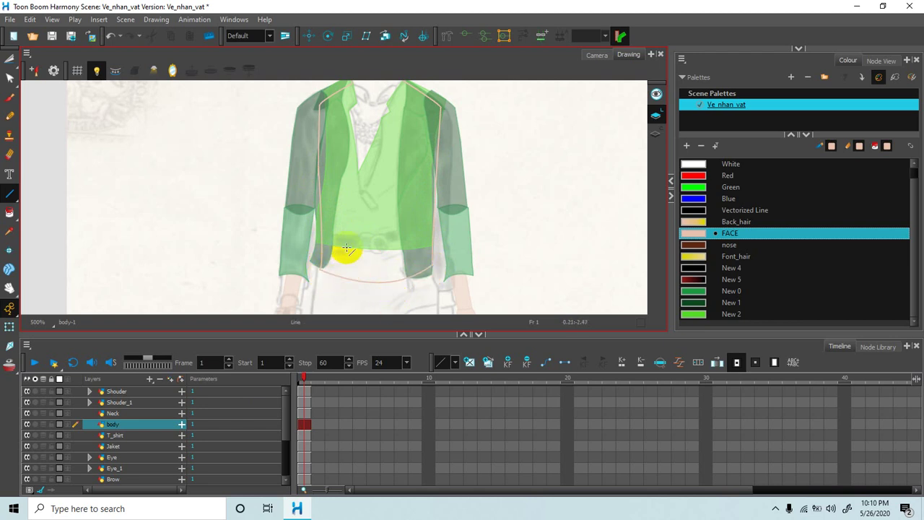
Step: Fill the closed body outline with the FACE colour and save the scene
key(space)
drag(377, 256, 390, 276)
click(9, 213)
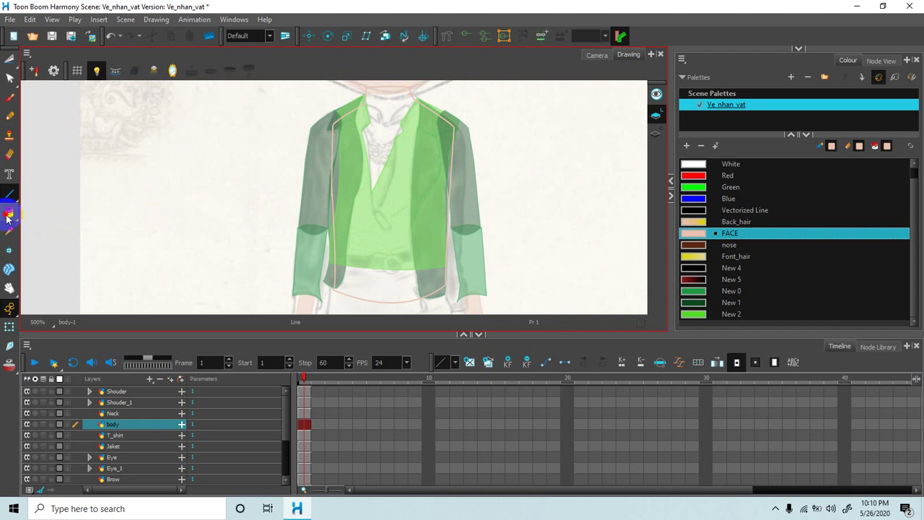
click(382, 223)
key(space)
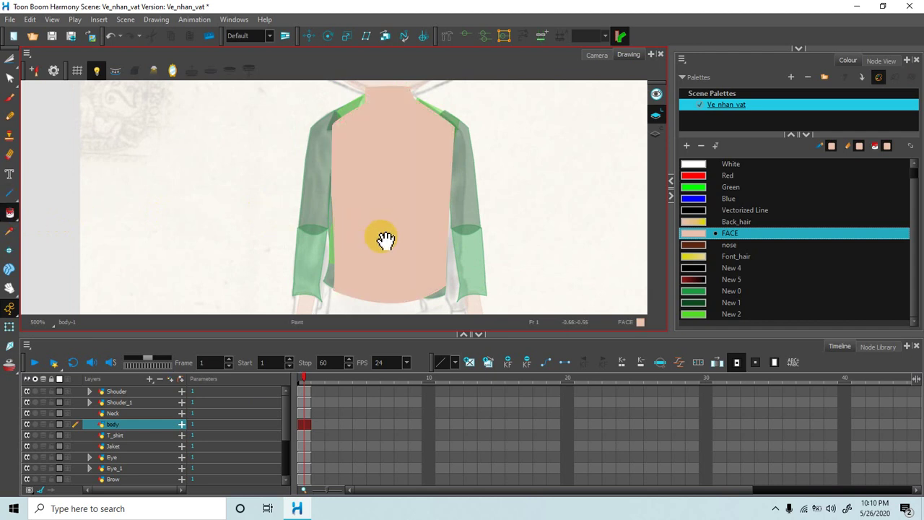
drag(387, 252, 407, 190)
mouse_move(403, 230)
mouse_down()
mouse_move(400, 193)
mouse_move(388, 212)
mouse_up()
key(ctrl+s)
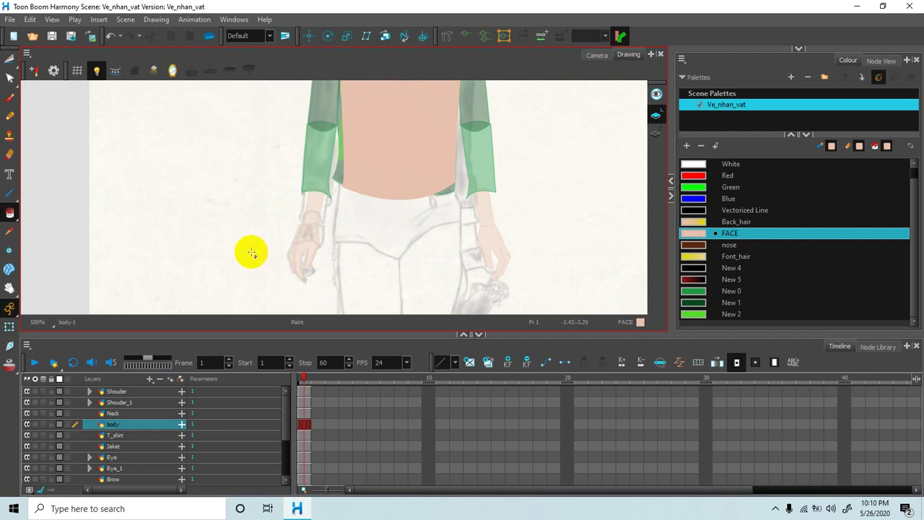
Step: Enlarge the Timeline's layer list and hide the DrawWiz_2020 reference sketch layer
click(90, 402)
click(91, 400)
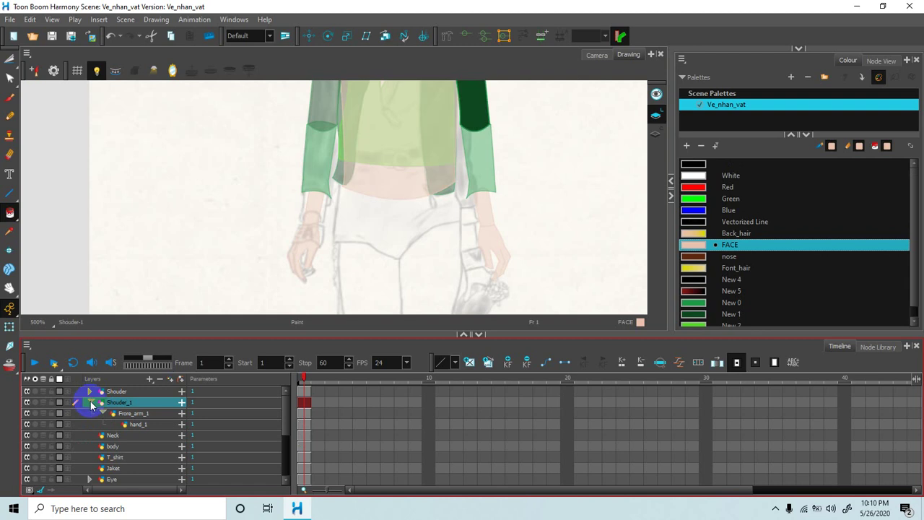
click(90, 403)
drag(348, 334, 354, 374)
scroll(408, 263, down, 5)
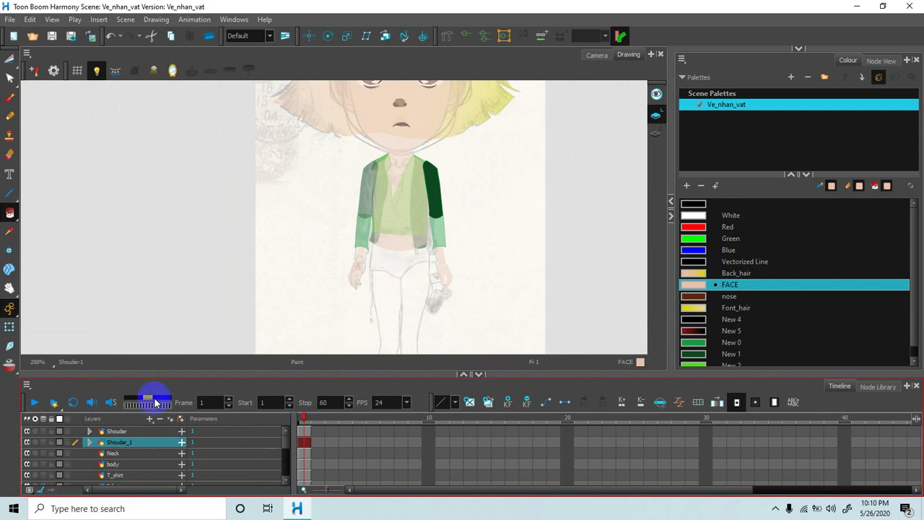
drag(161, 374, 172, 291)
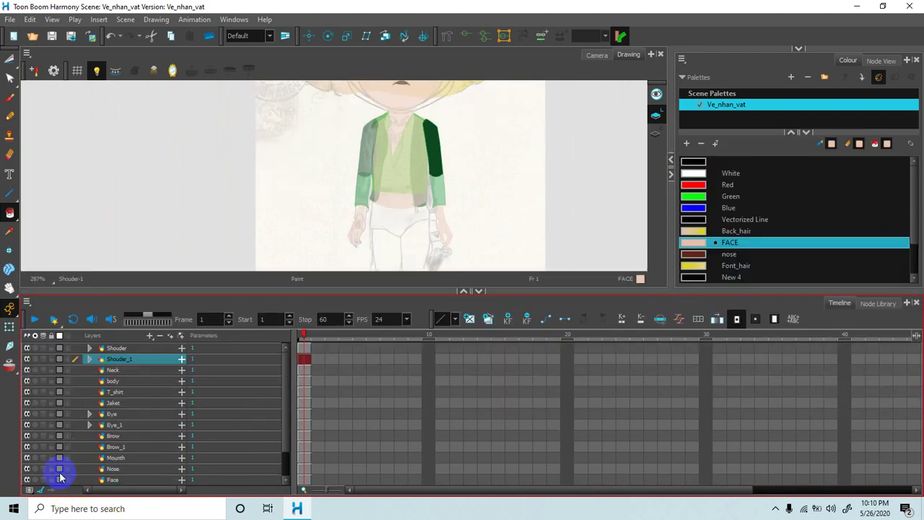
scroll(141, 466, down, 3)
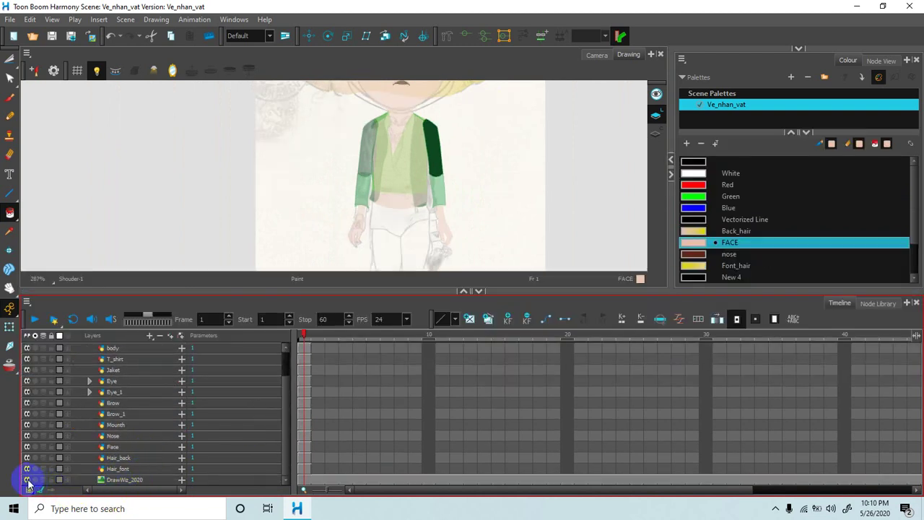
click(27, 480)
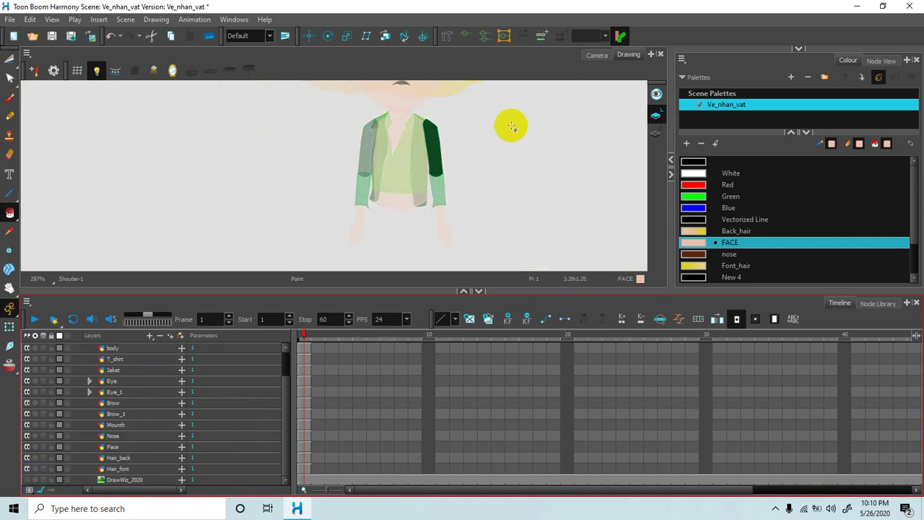
Step: Examine the coloured character without the reference sketch in the Camera view, from the hands up to the head
click(597, 57)
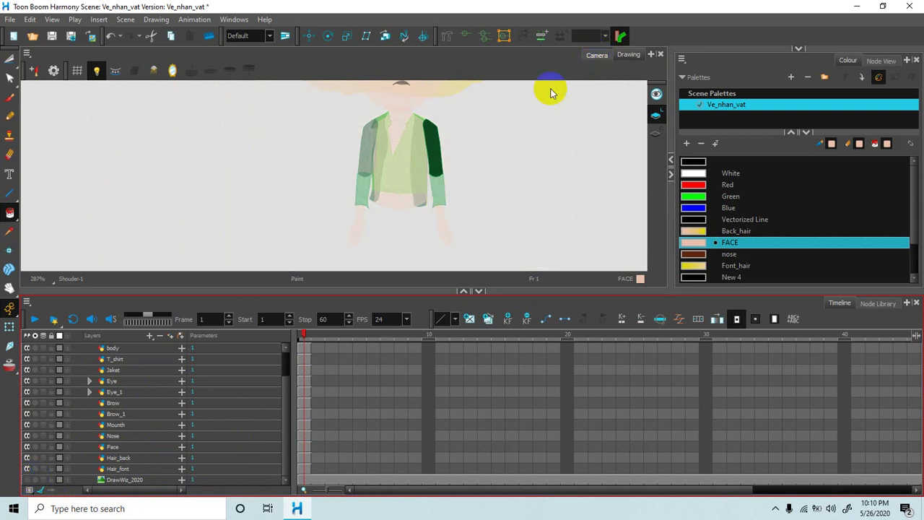
scroll(421, 207, up, 4)
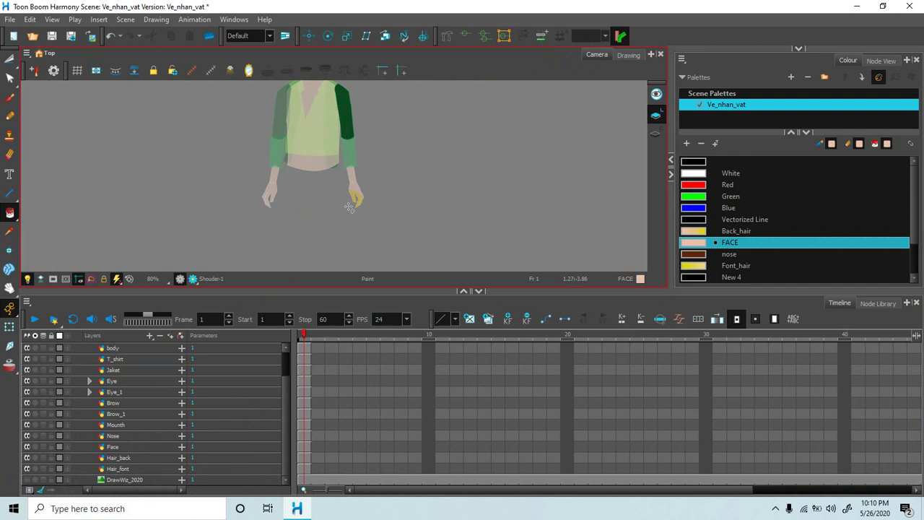
key(space)
drag(419, 138, 482, 243)
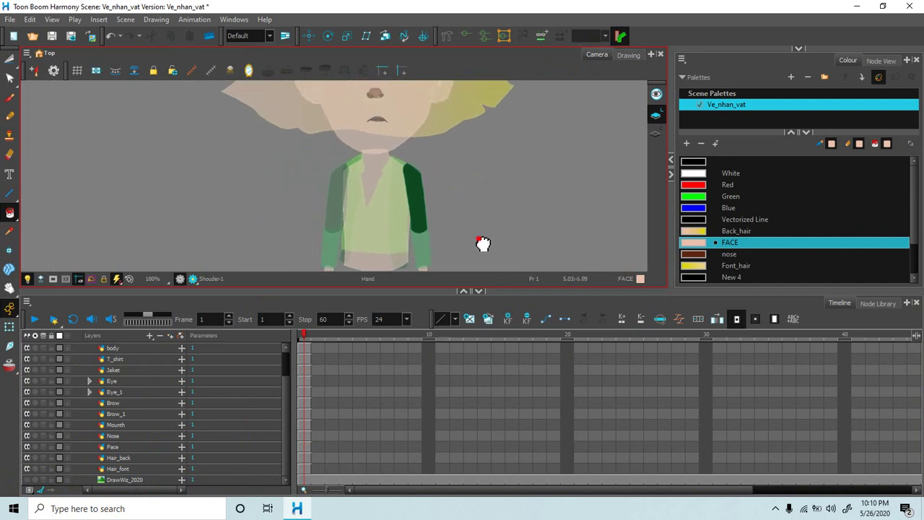
drag(452, 142, 501, 217)
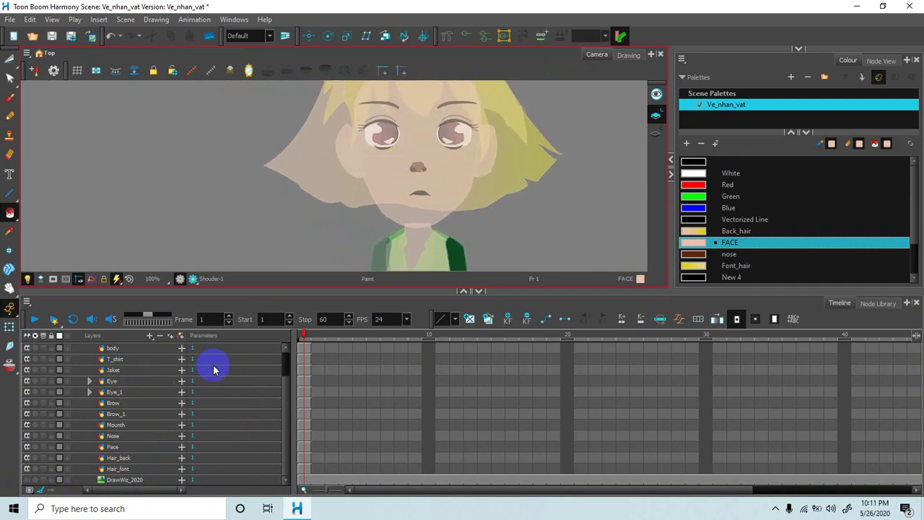
drag(284, 384, 287, 361)
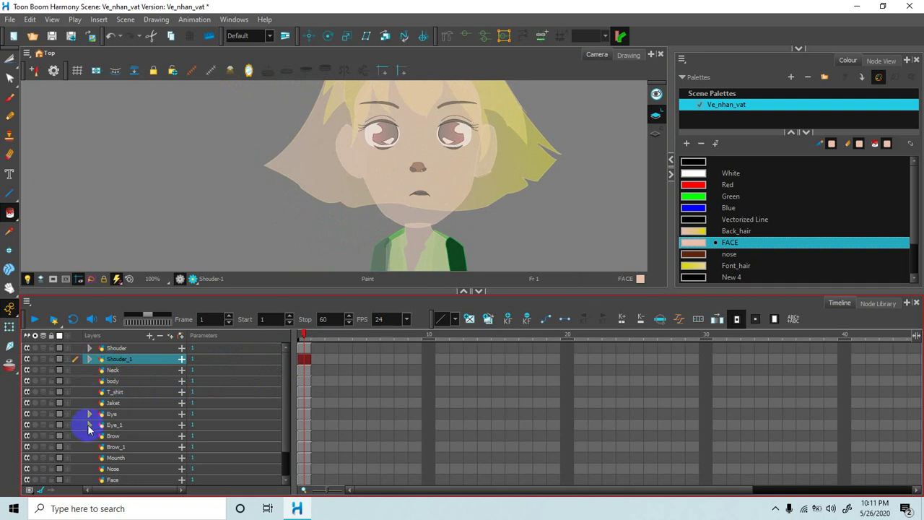
scroll(442, 196, down, 2)
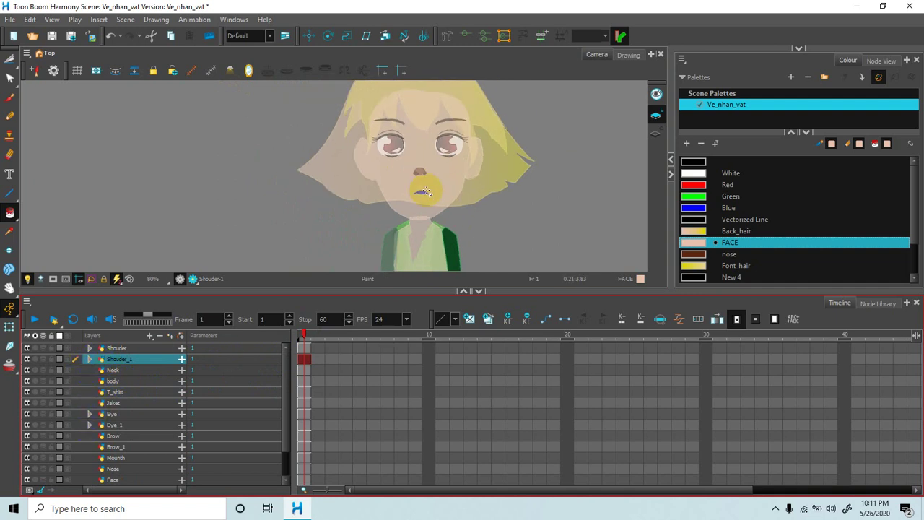
scroll(448, 205, up, 2)
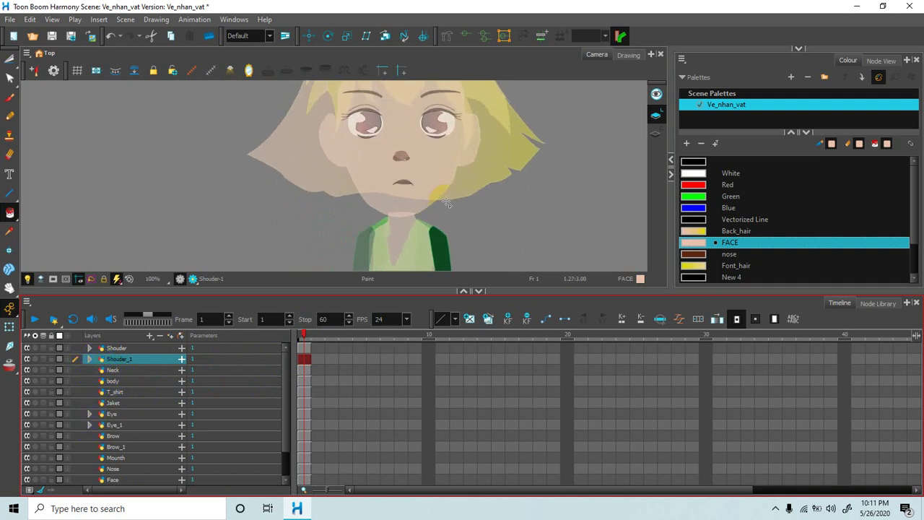
scroll(448, 205, up, 2)
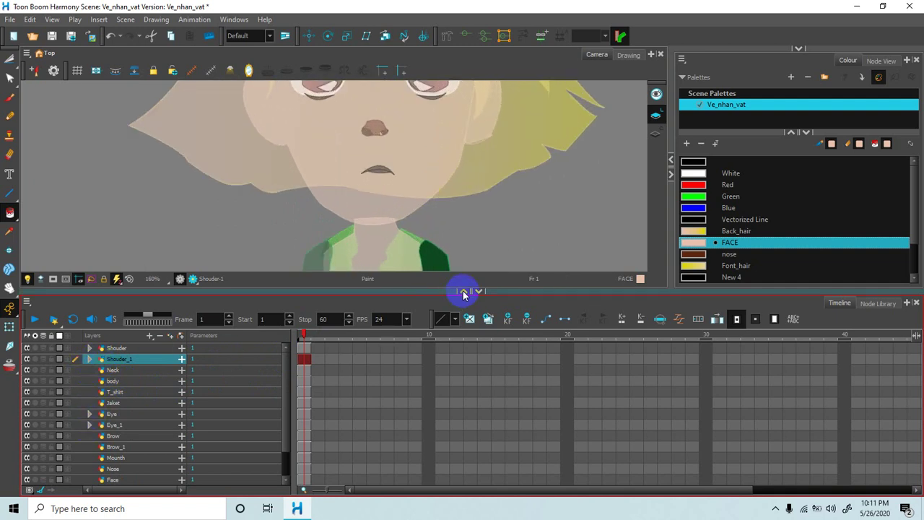
click(477, 291)
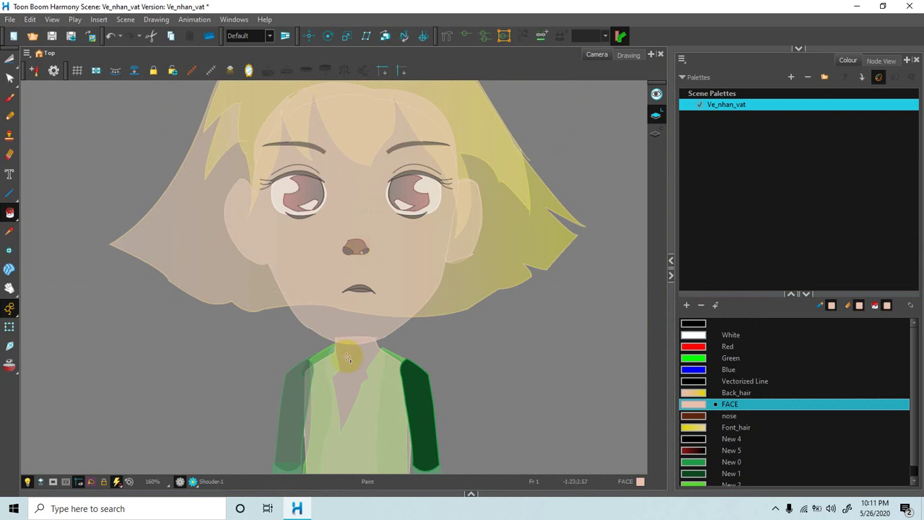
click(908, 61)
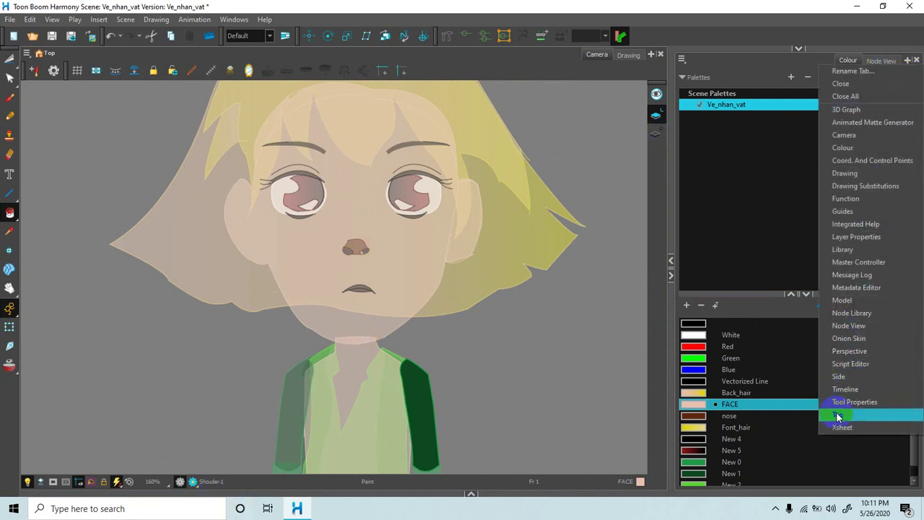
click(843, 390)
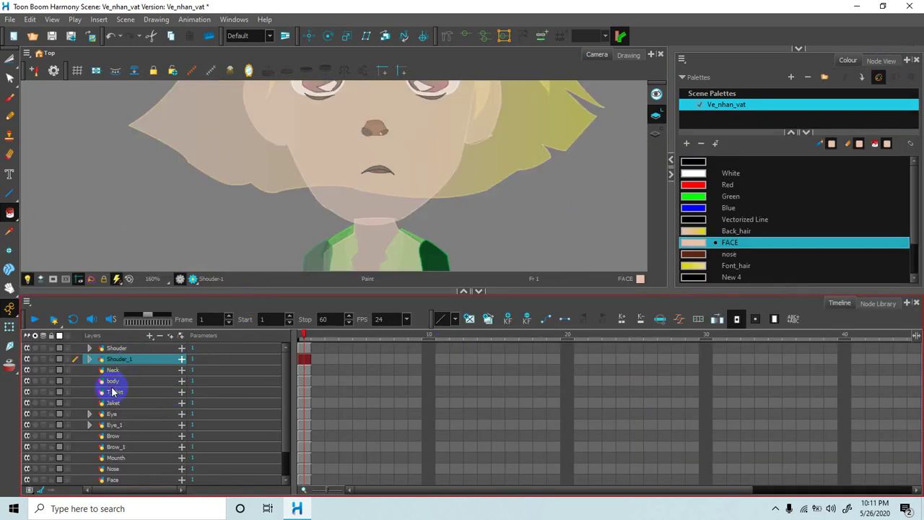
Step: Enlarge the timeline to show the full layer list, and expand the parameters of the Hair_back layer
scroll(132, 423, down, 1)
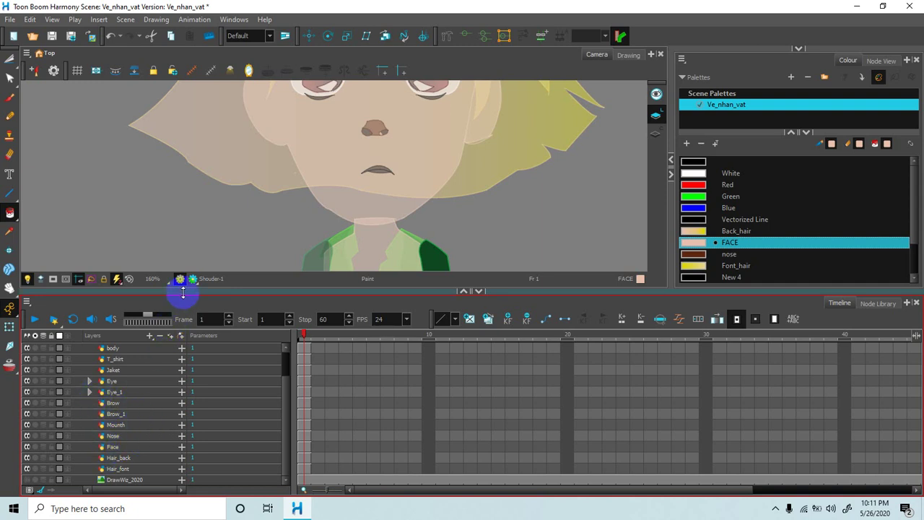
drag(182, 291, 214, 182)
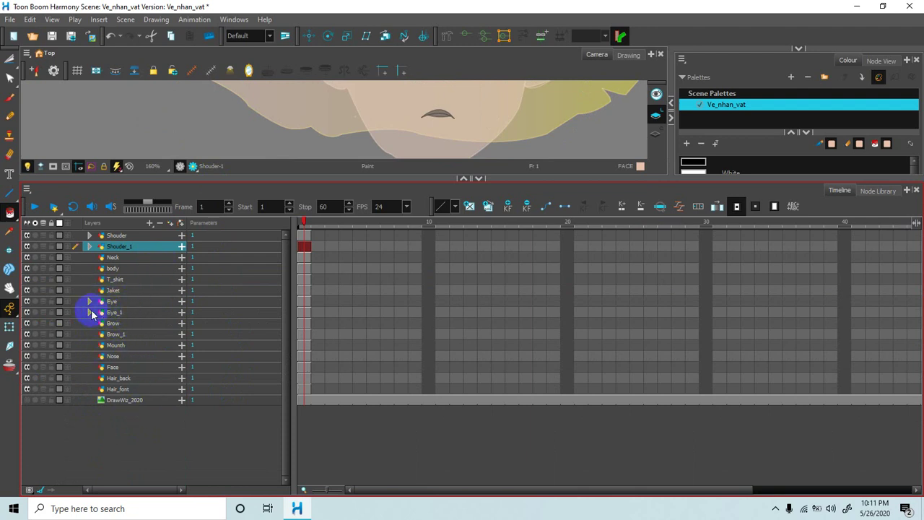
click(116, 366)
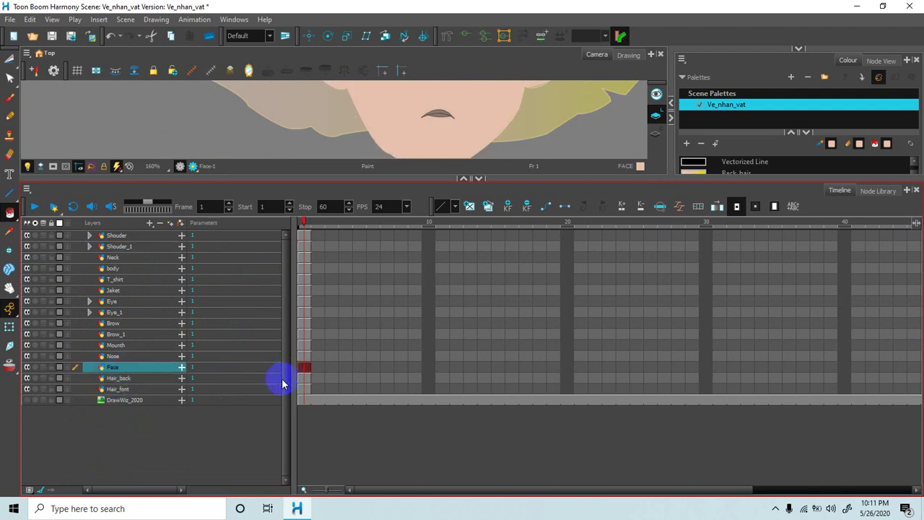
click(120, 379)
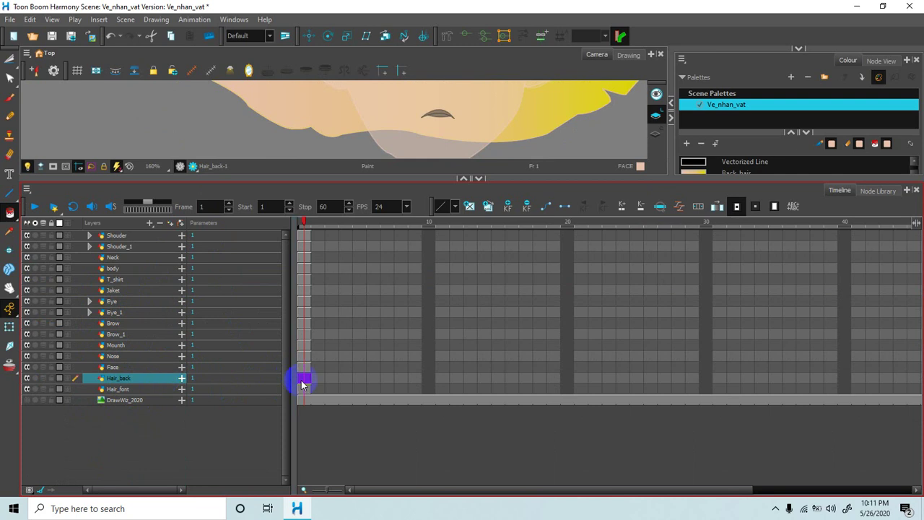
click(181, 378)
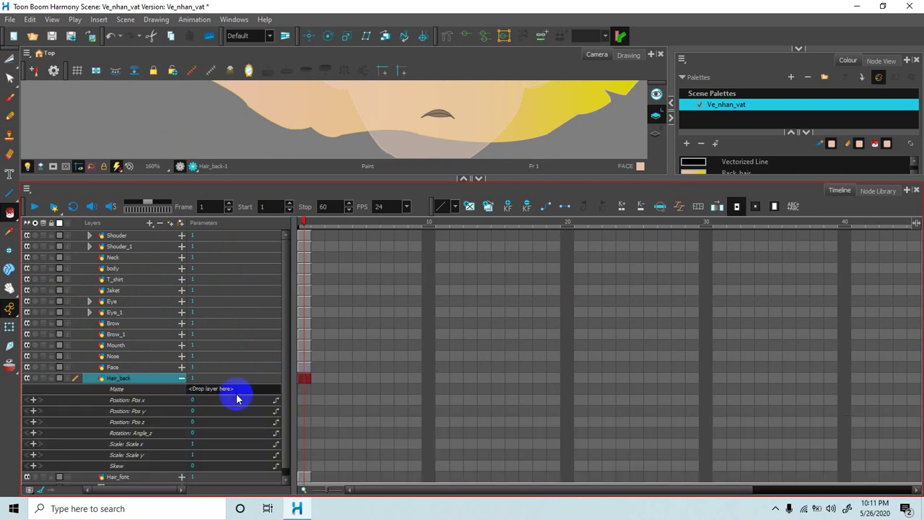
scroll(285, 357, down, 1)
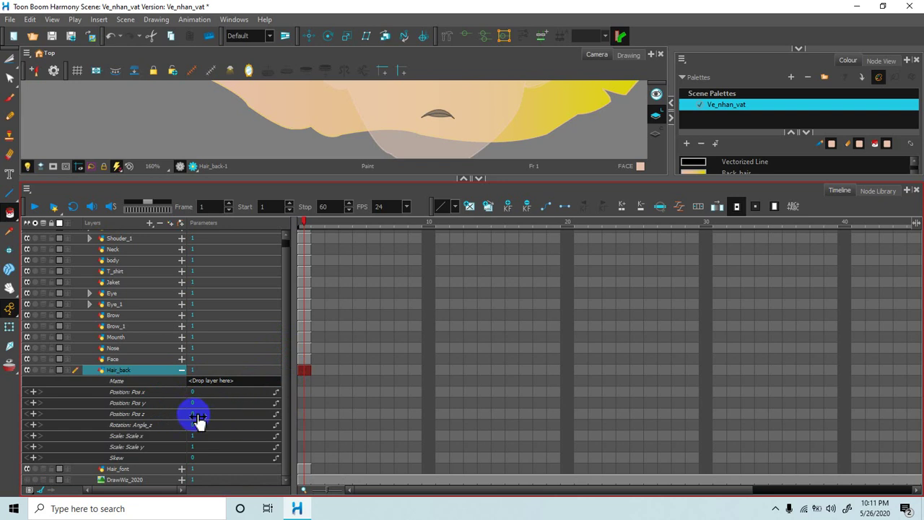
Step: Set the Face layer's Position Z to 0.001, and collapse the Face and Hair_back parameters
click(182, 360)
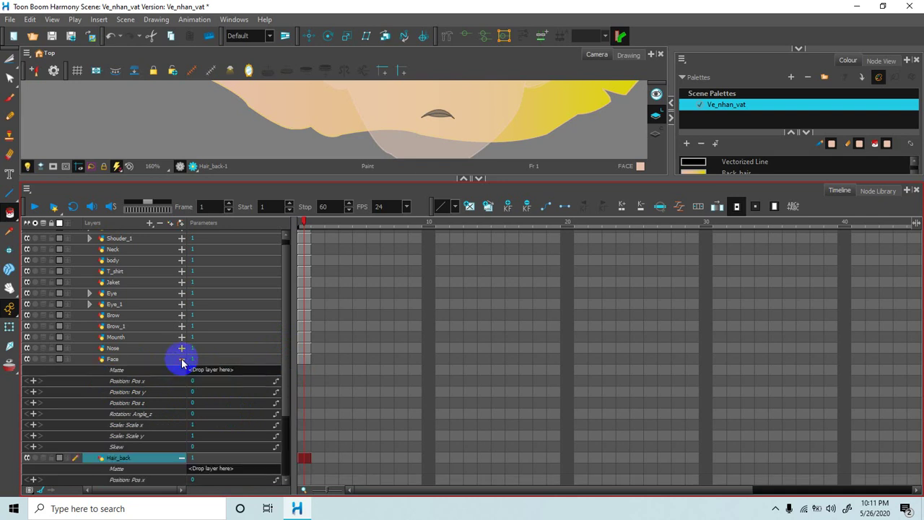
double_click(203, 402)
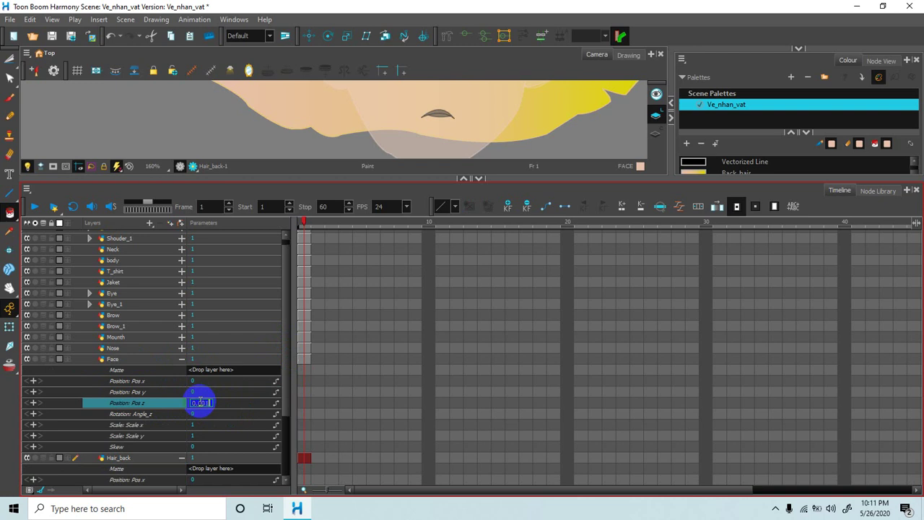
text(0.001)
key(Return)
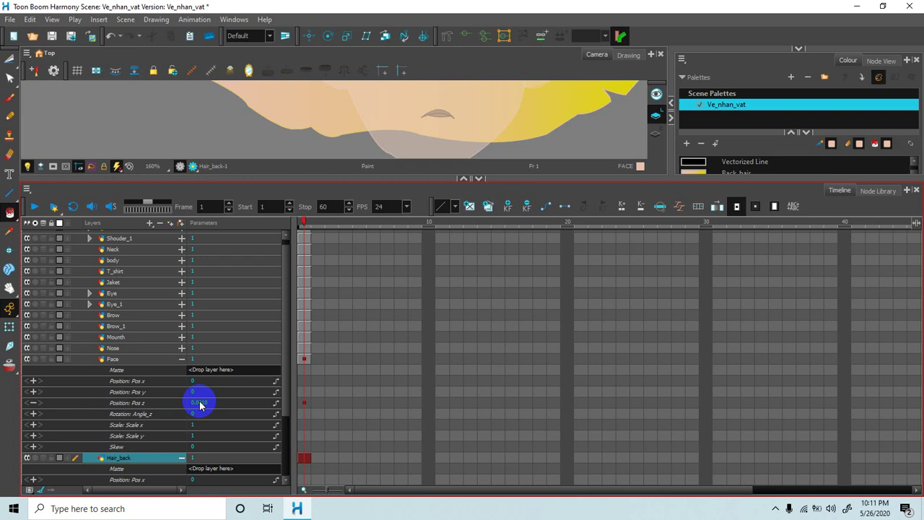
click(181, 359)
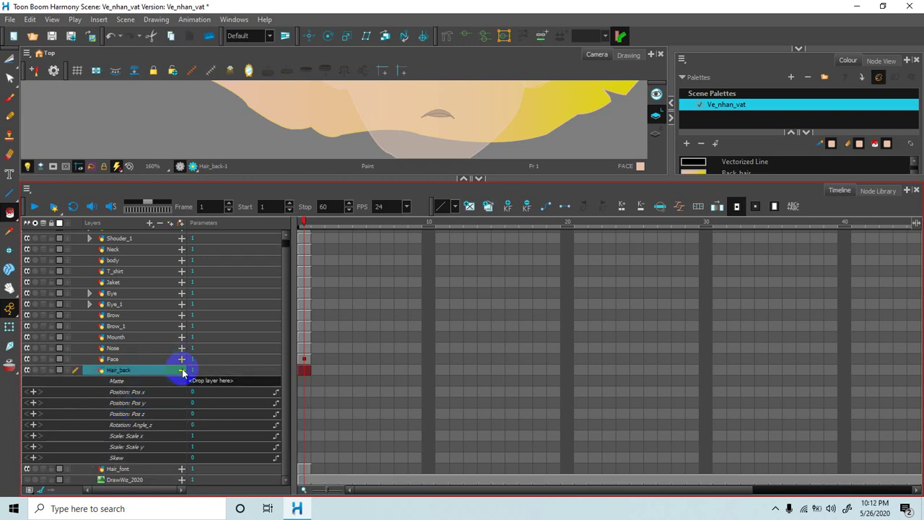
click(182, 369)
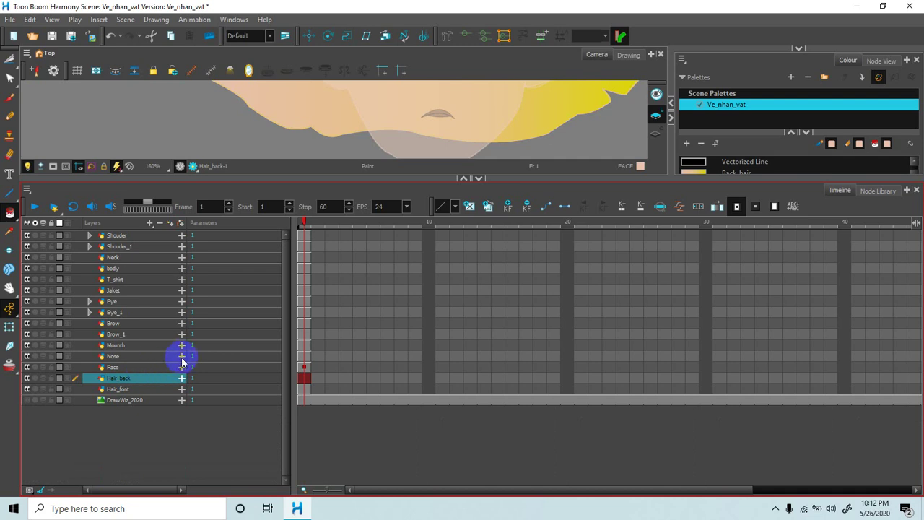
Step: Set the Nose layer's Position Z to 0.002 and collapse its parameters
click(181, 355)
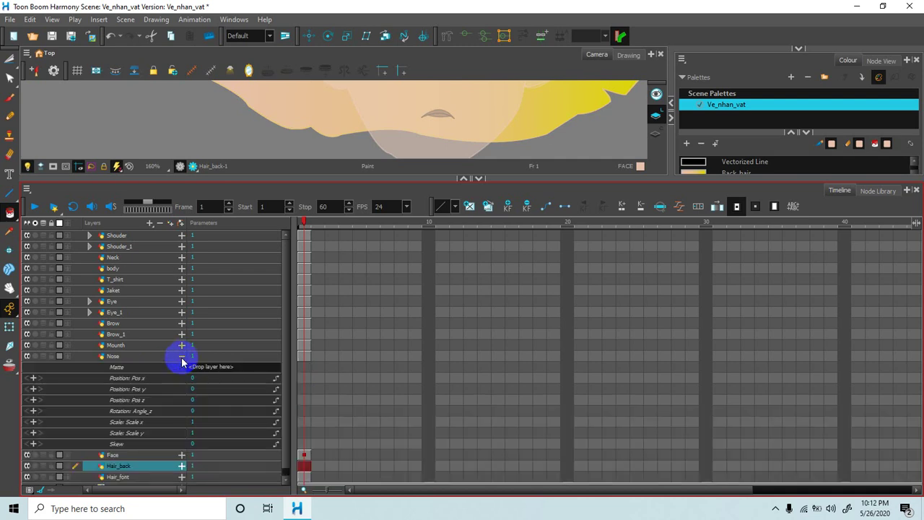
click(197, 402)
click(201, 401)
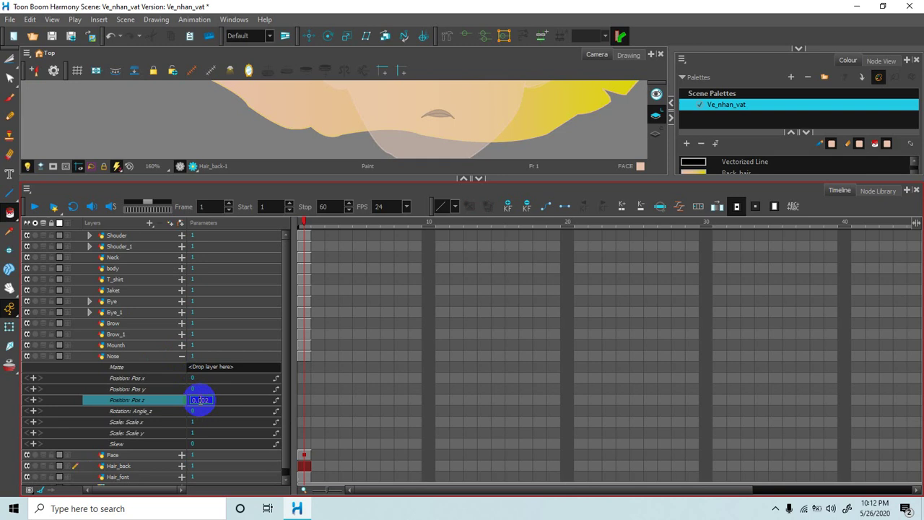
key(Return)
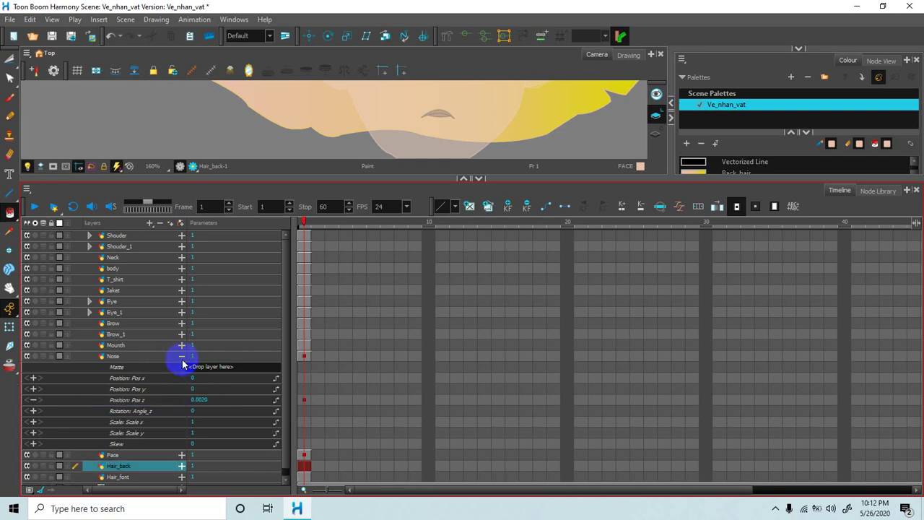
click(182, 355)
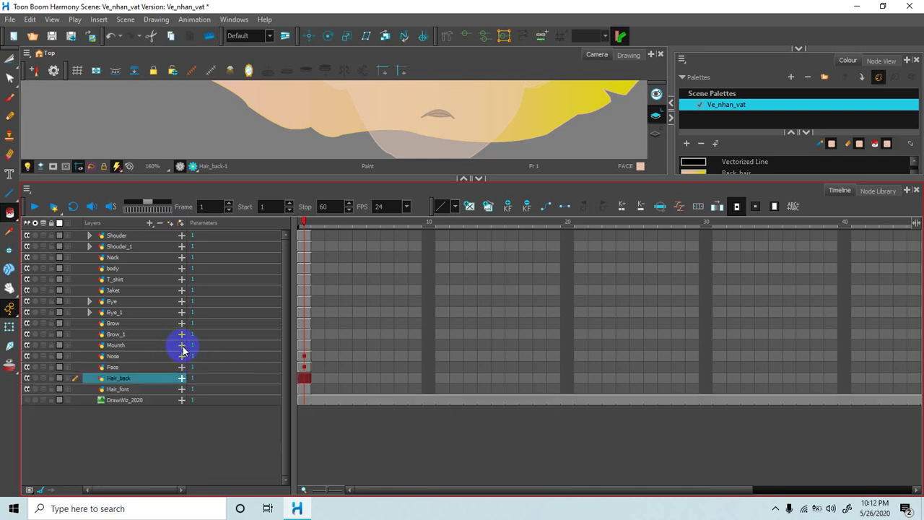
Step: Set the Mounth layer's Position Z to 0.002 and collapse its parameters
click(182, 345)
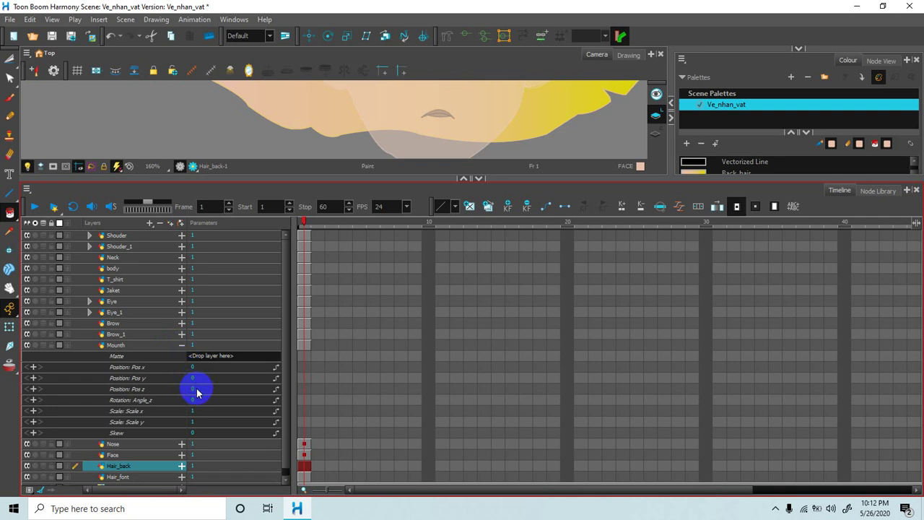
double_click(195, 390)
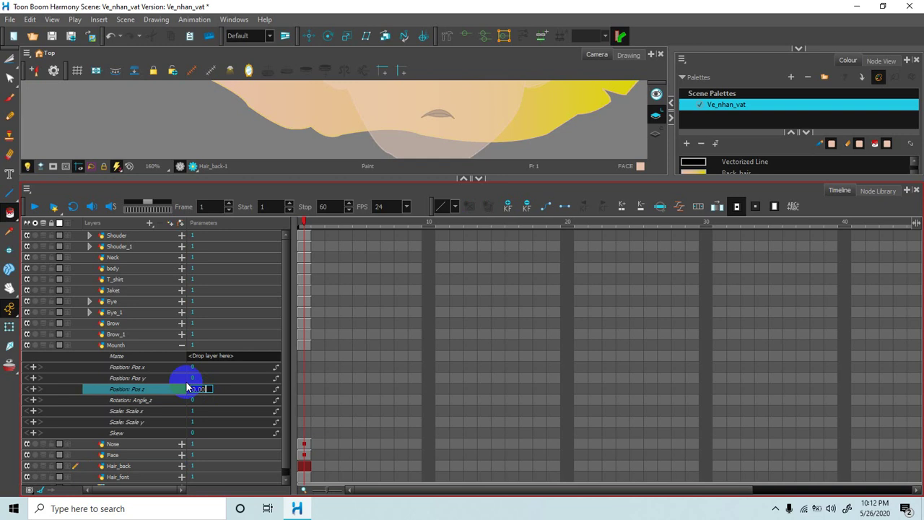
key(Return)
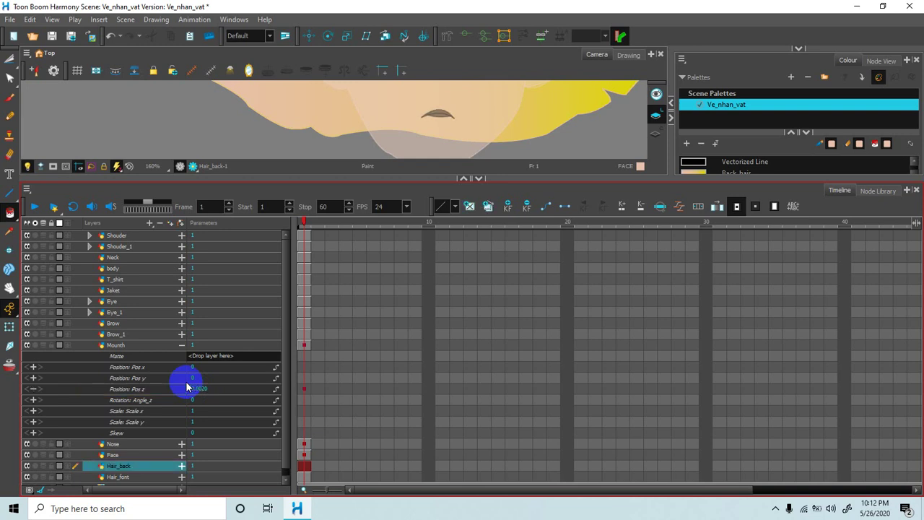
click(180, 348)
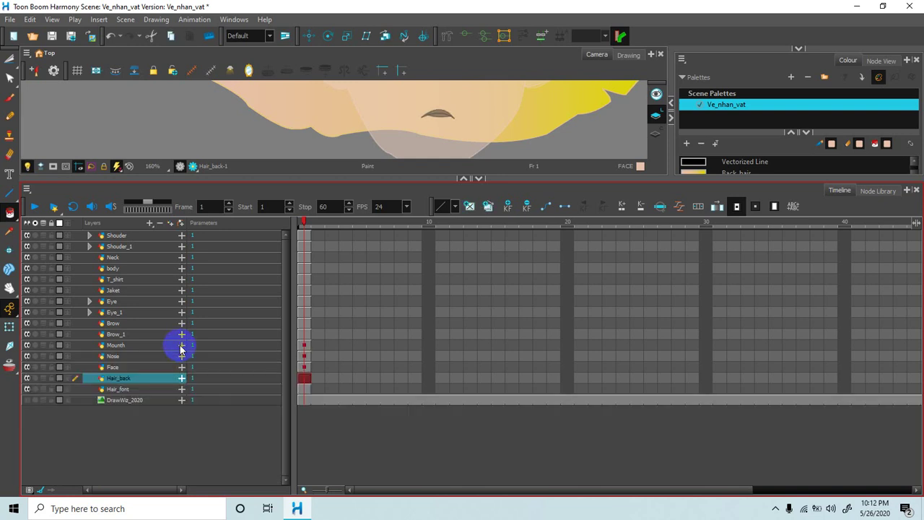
Step: Change the Hair_font layer's Position Z to bring it forward, and collapse its parameters
click(181, 389)
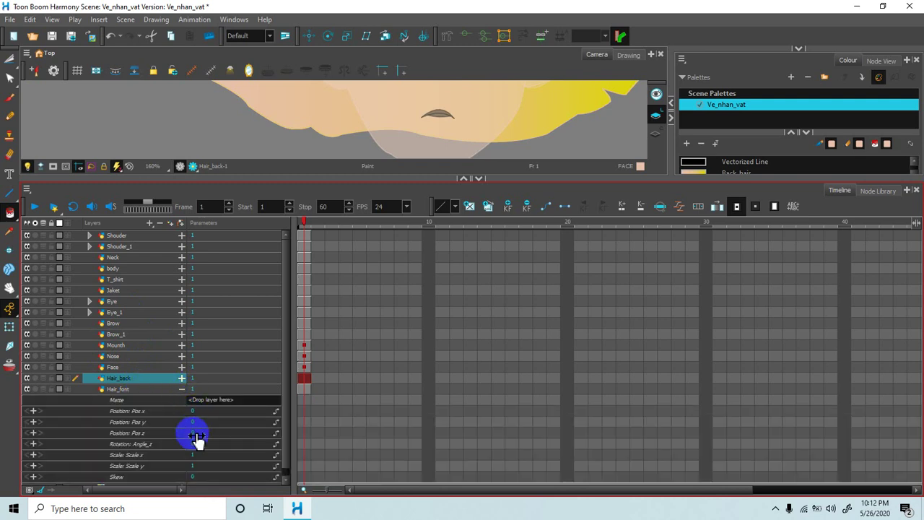
double_click(195, 434)
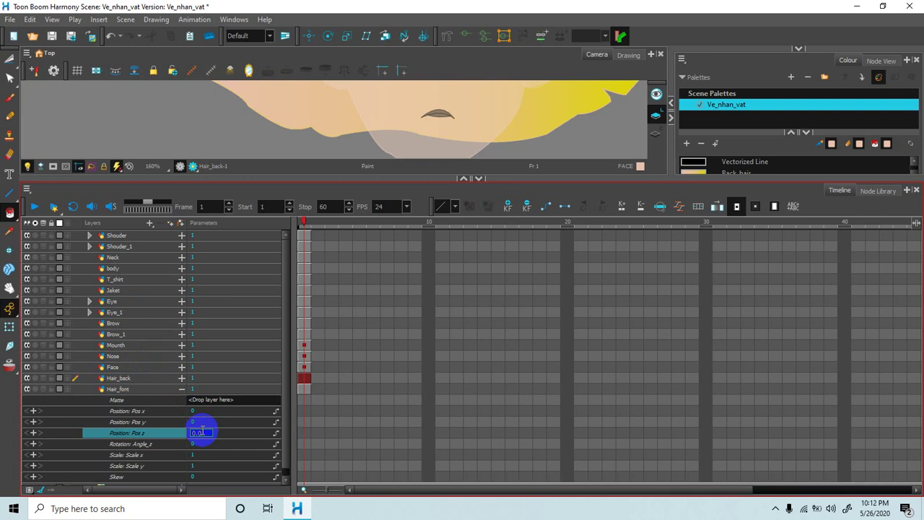
key(Return)
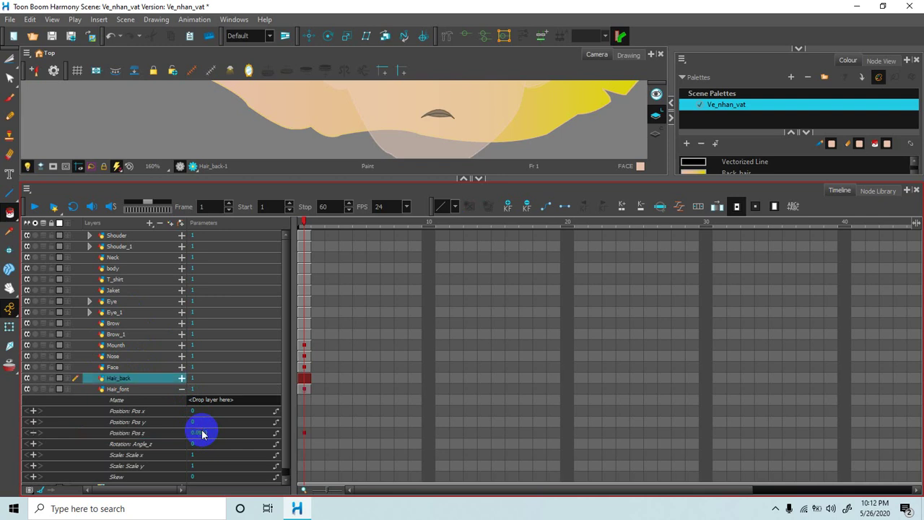
click(183, 390)
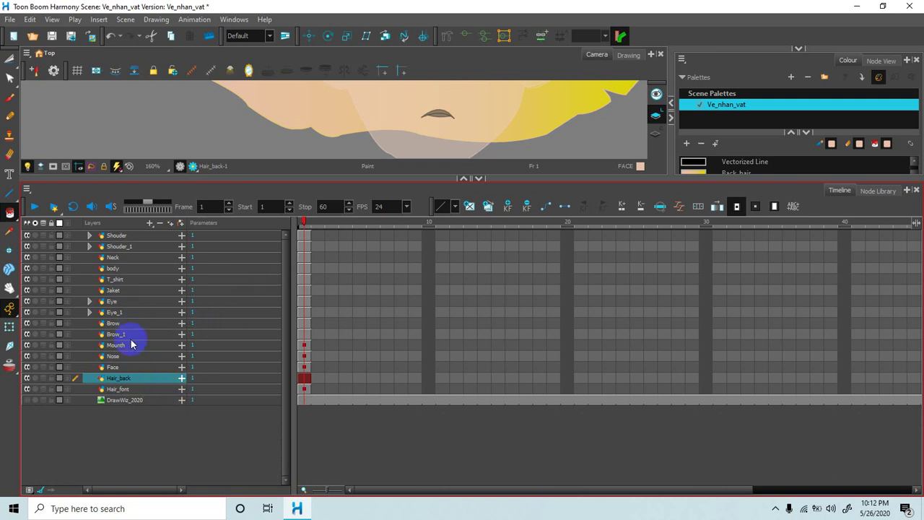
Step: Expand the Brow layer's parameters and set its Position Z to 0.002
click(182, 323)
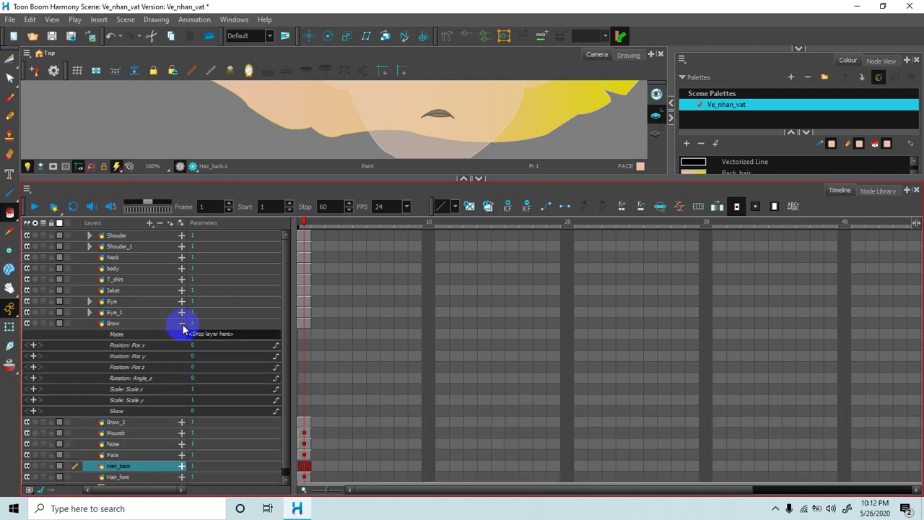
double_click(195, 368)
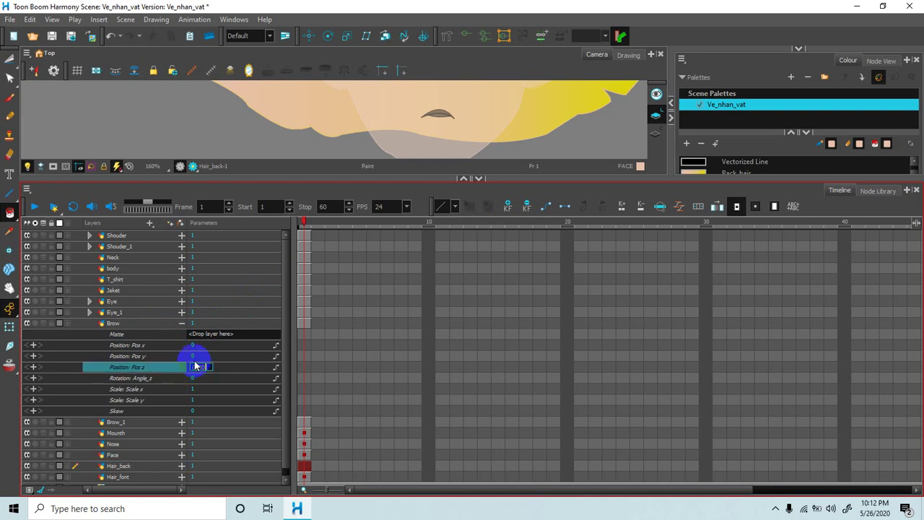
key(Return)
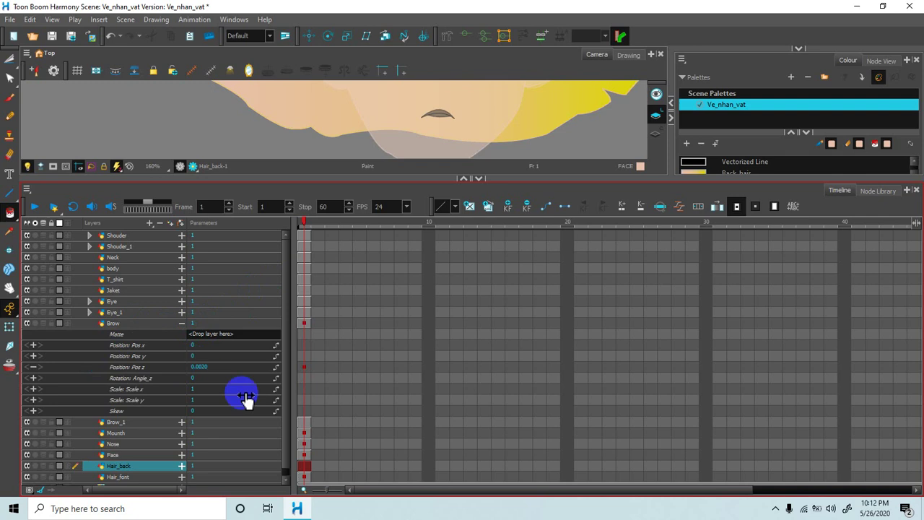
Step: Set the Brow_1 layer's Position Z to 0.002 and collapse the parameters of both brow layers
scroll(243, 398, down, 1)
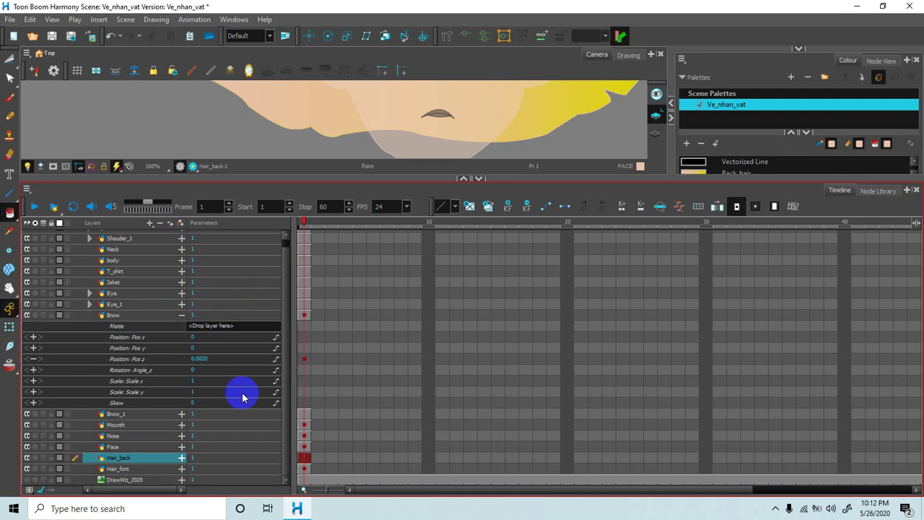
click(182, 415)
click(200, 459)
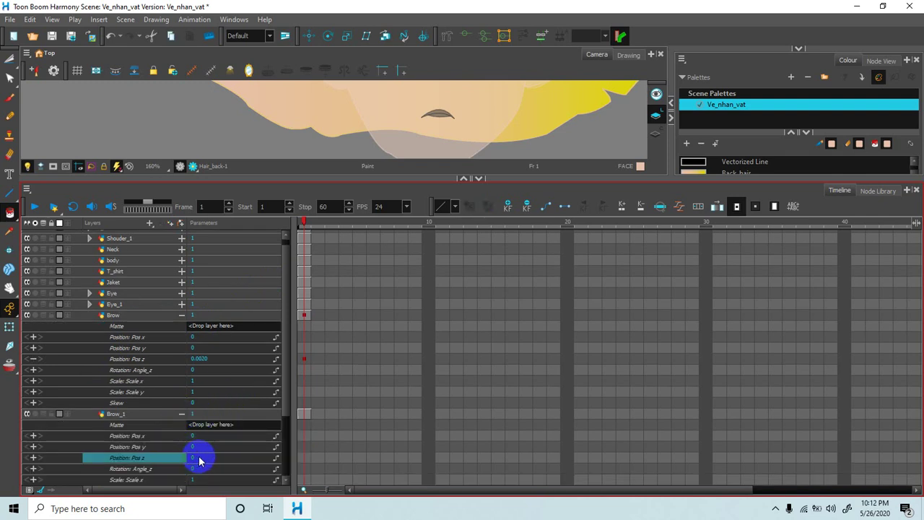
double_click(194, 456)
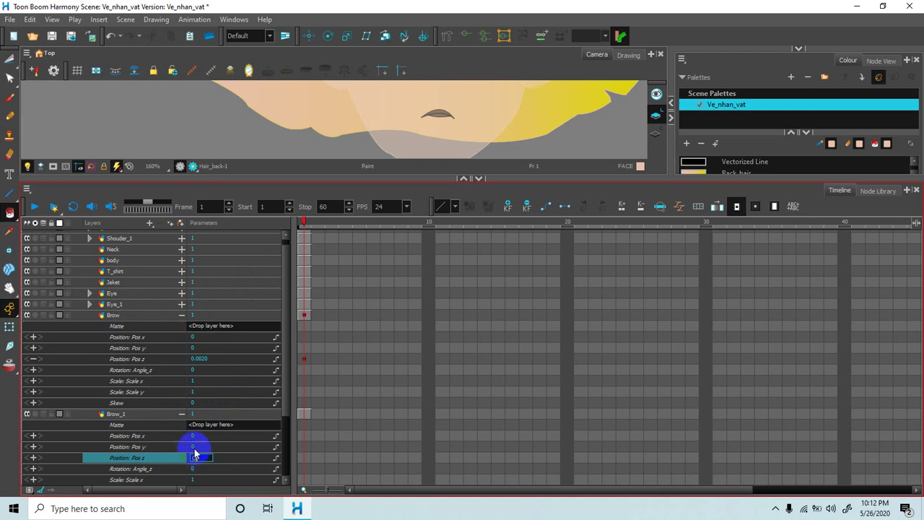
text(0.002)
key(Return)
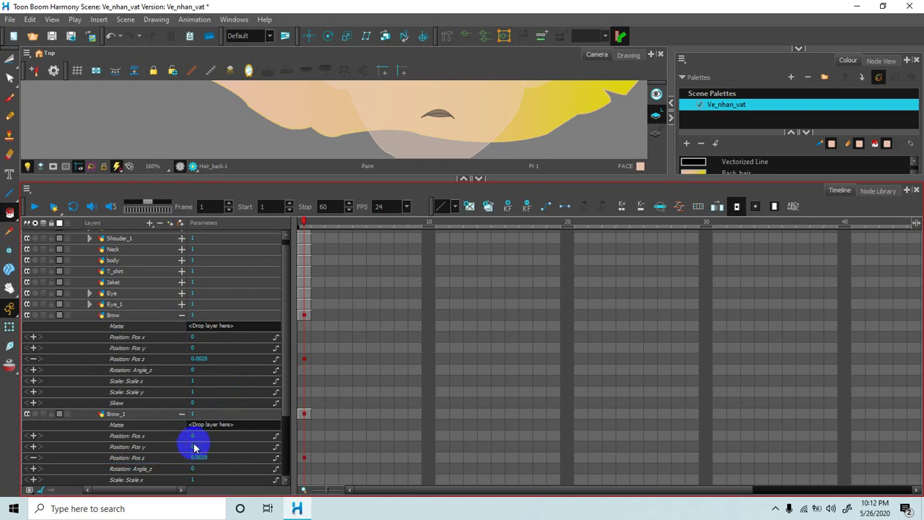
click(182, 316)
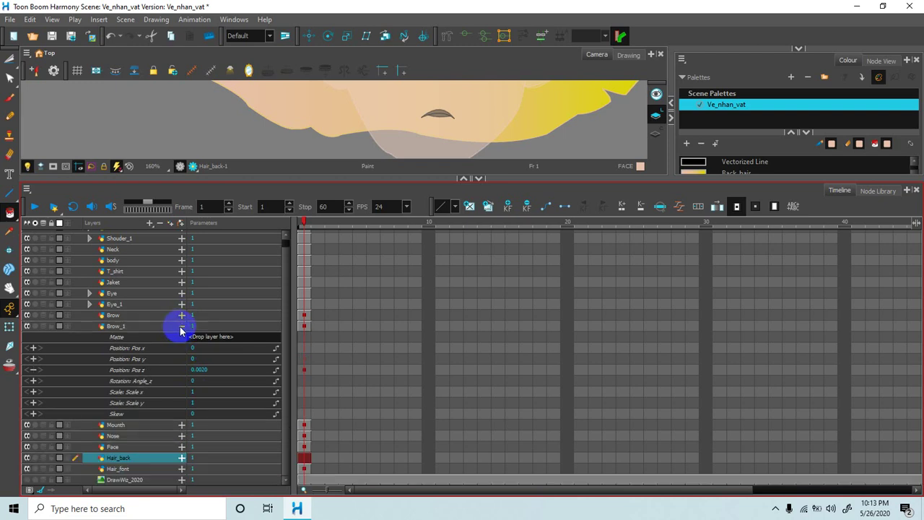
click(181, 326)
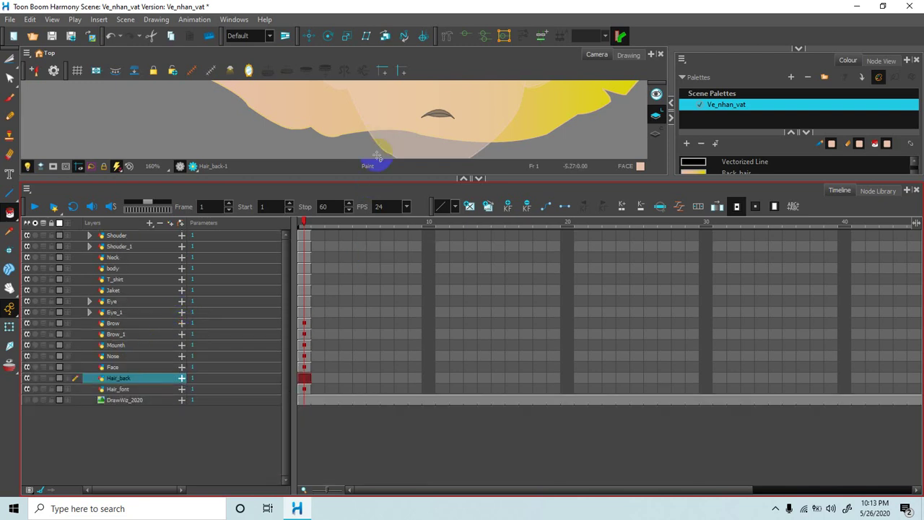
Step: Enlarge the drawing area above the timeline and switch to the Transform tool to show the character in full colour
scroll(373, 144, up, 1)
drag(387, 181, 400, 287)
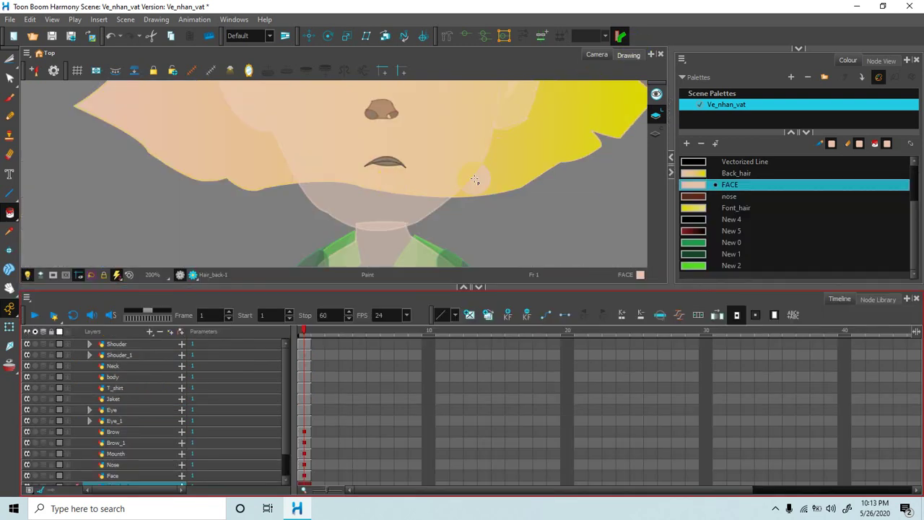
scroll(473, 188, down, 4)
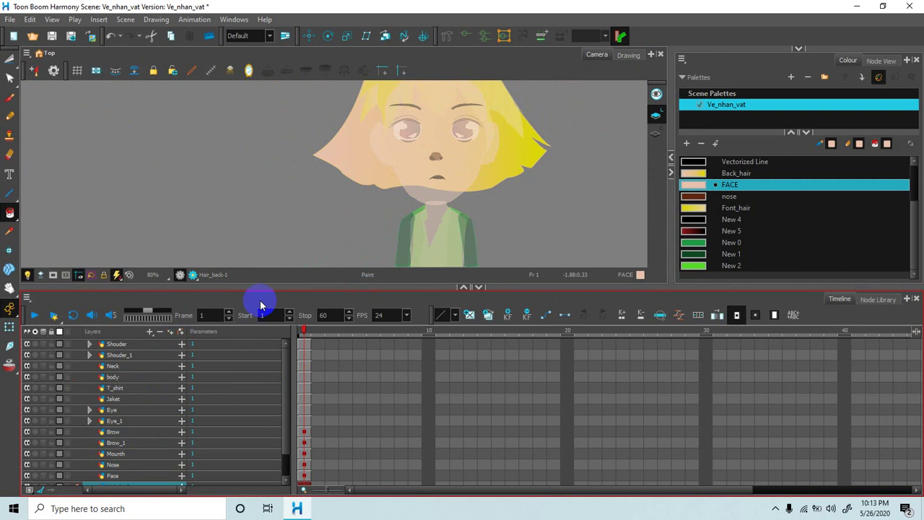
click(9, 308)
click(566, 205)
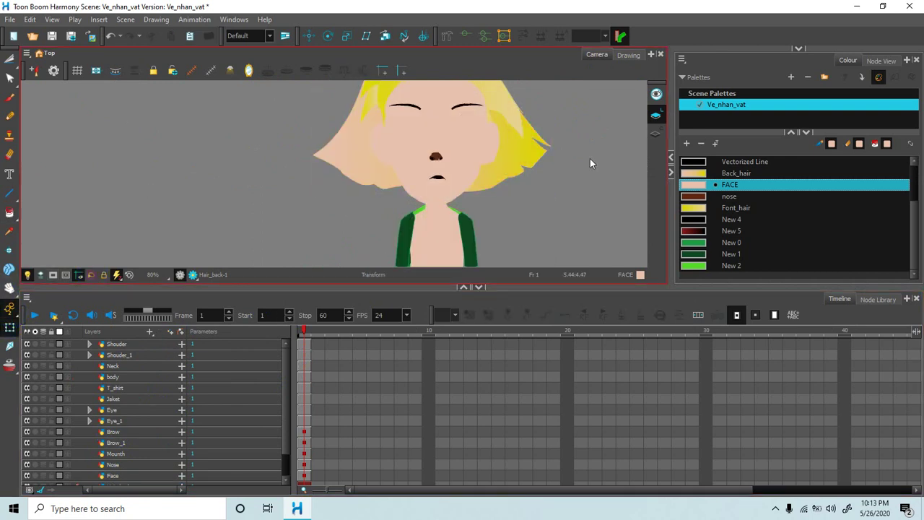
mouse_move(601, 148)
mouse_down()
mouse_move(600, 190)
mouse_move(590, 198)
mouse_move(584, 159)
mouse_move(598, 125)
mouse_move(609, 181)
mouse_up()
scroll(603, 180, up, 1)
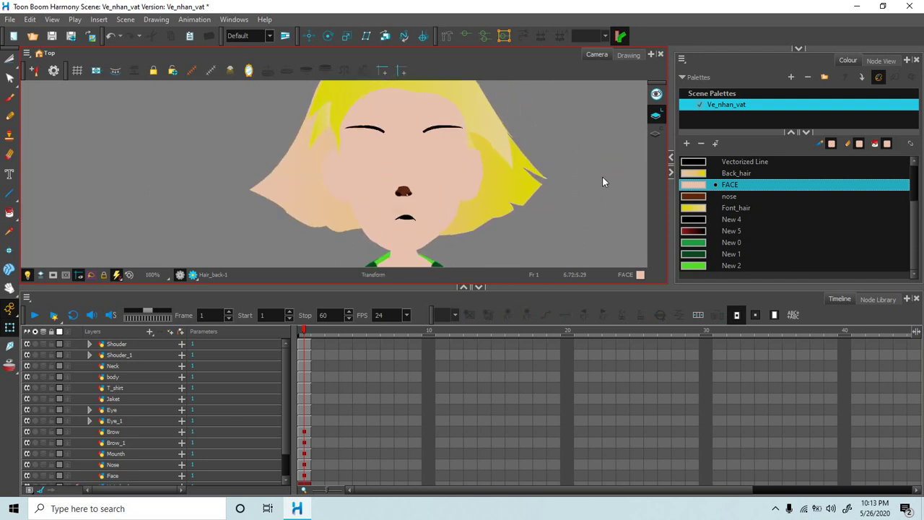
Step: Expand the Eye group, set the Eye layer's Position Z to 0.005, and collapse its parameters
click(90, 409)
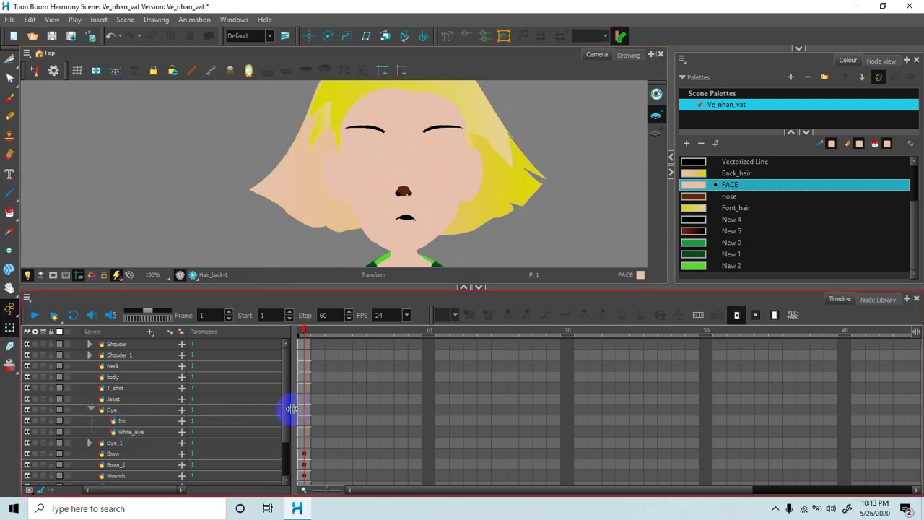
click(181, 409)
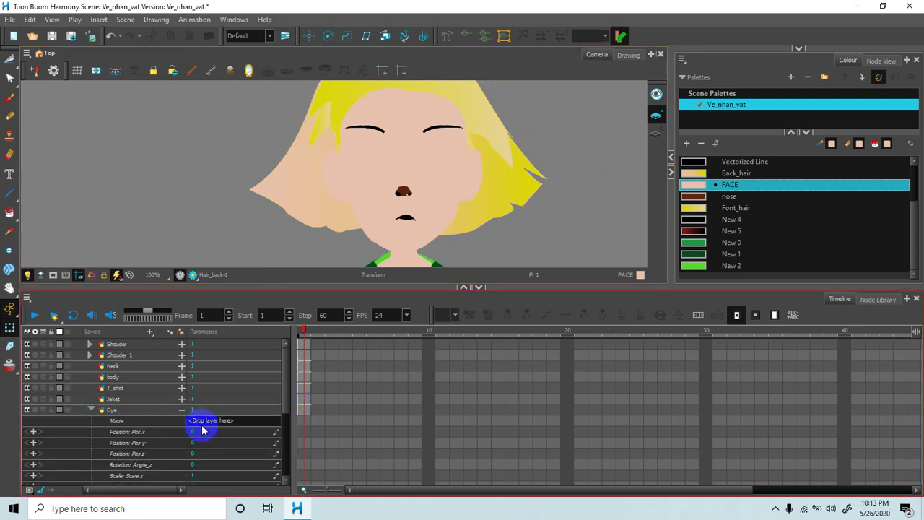
scroll(202, 430, down, 1)
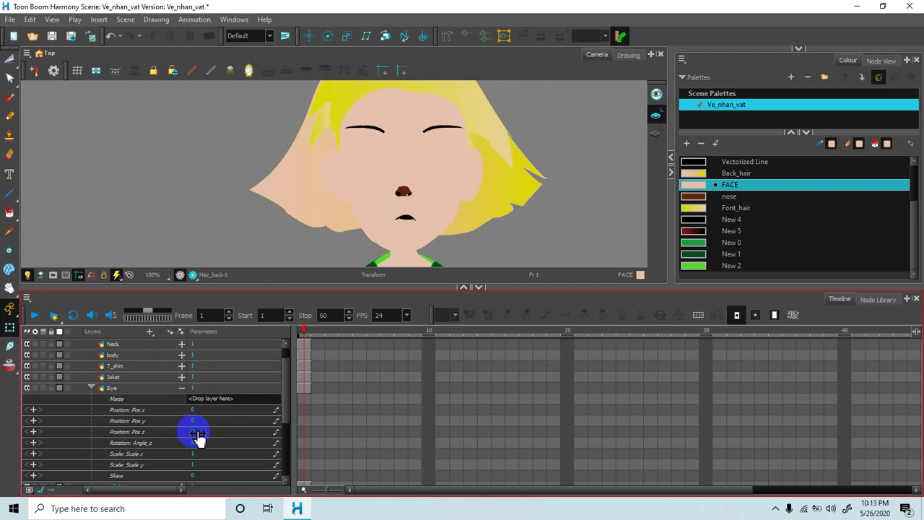
double_click(197, 433)
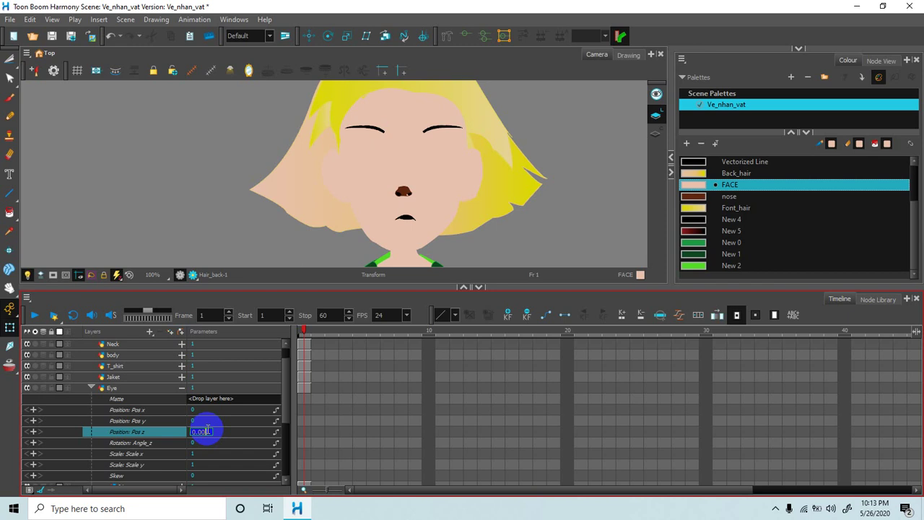
key(Return)
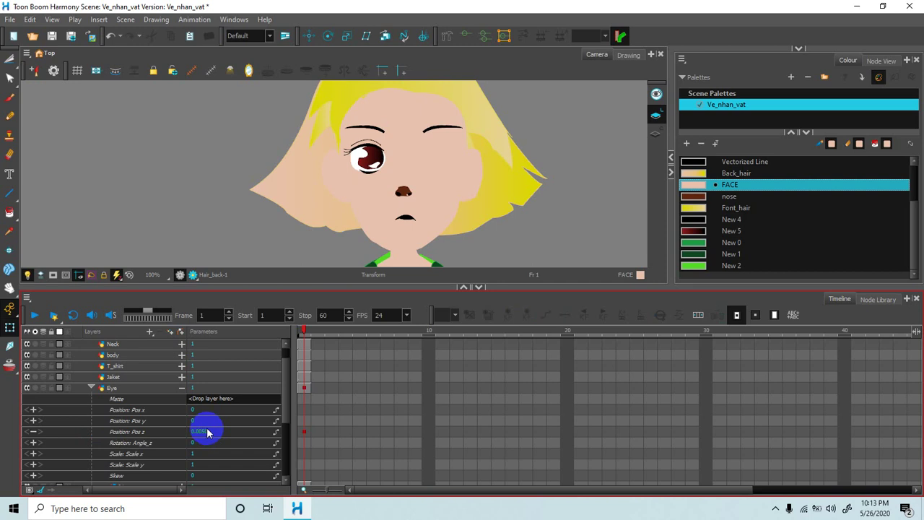
click(181, 389)
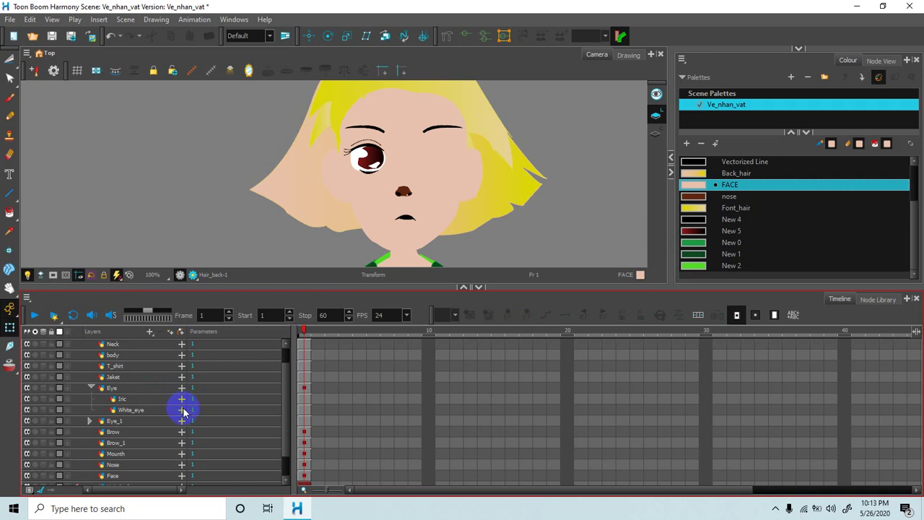
Step: Change the White_eye layer's Position Z to bring it forward, and collapse its parameters
click(181, 410)
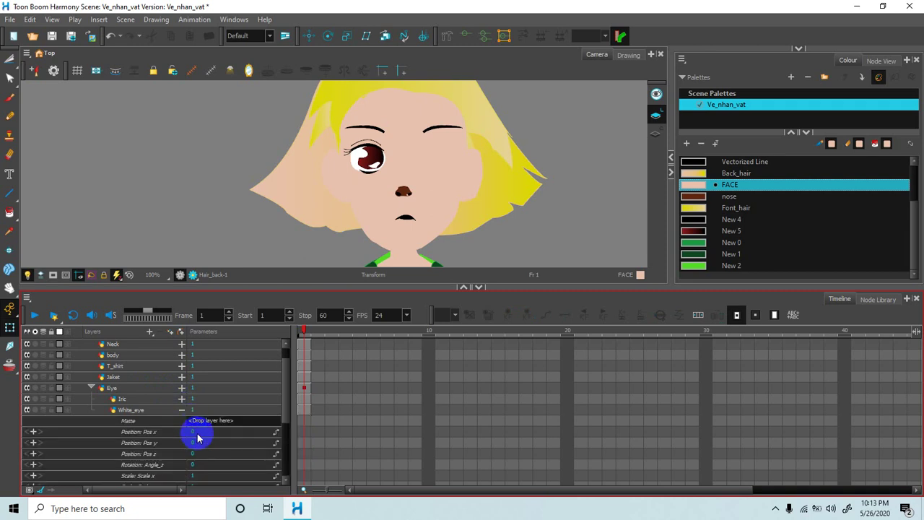
scroll(196, 449, down, 1)
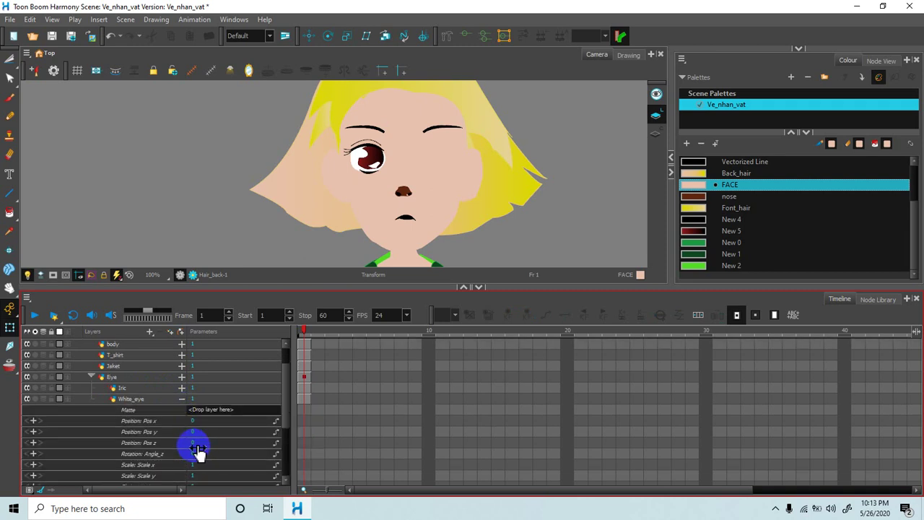
double_click(193, 442)
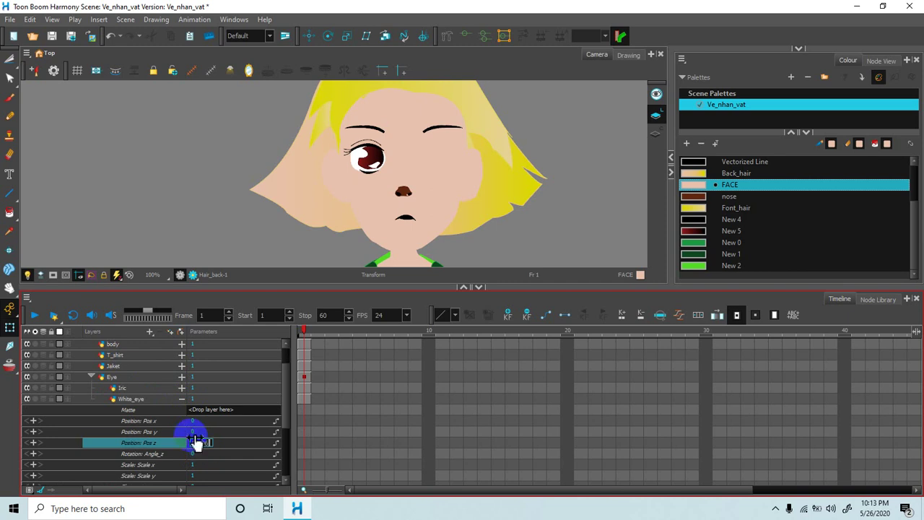
key(Return)
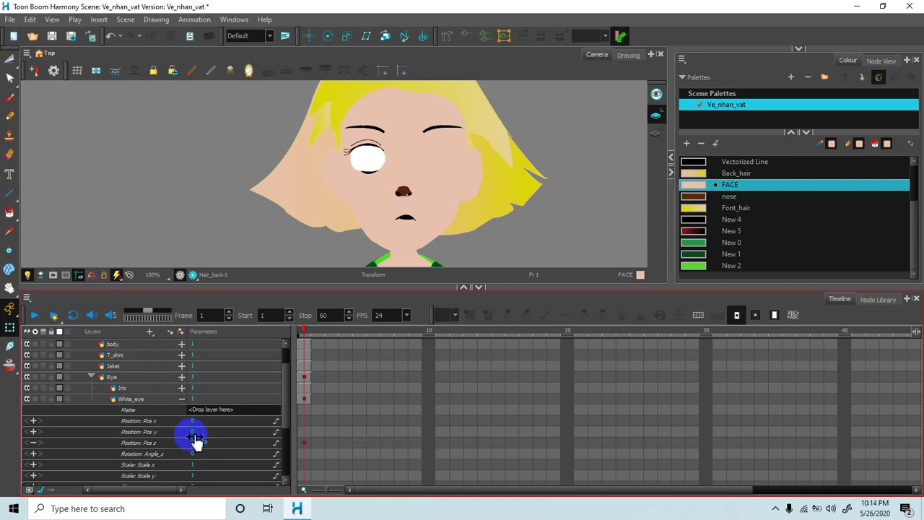
click(181, 398)
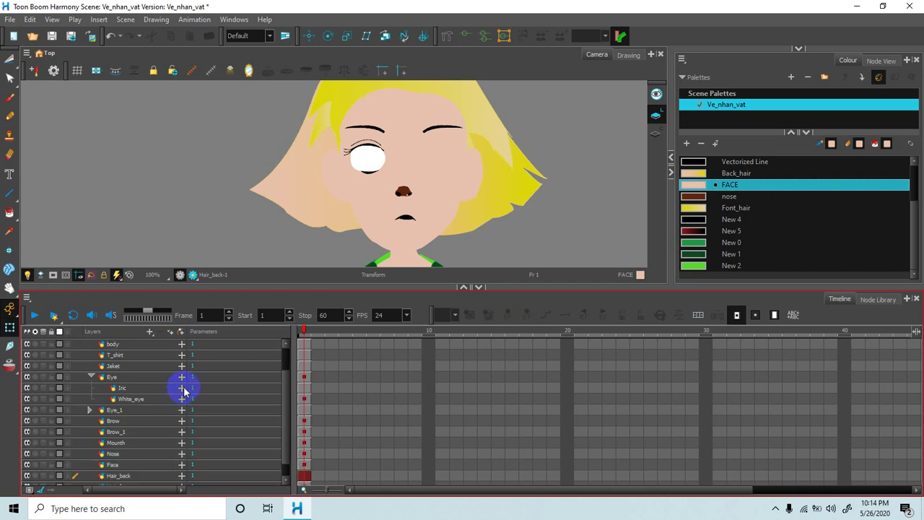
Step: Set the Iric layer's Position Z to 0.007 to place it in front of the eye white, and collapse its parameters
click(182, 387)
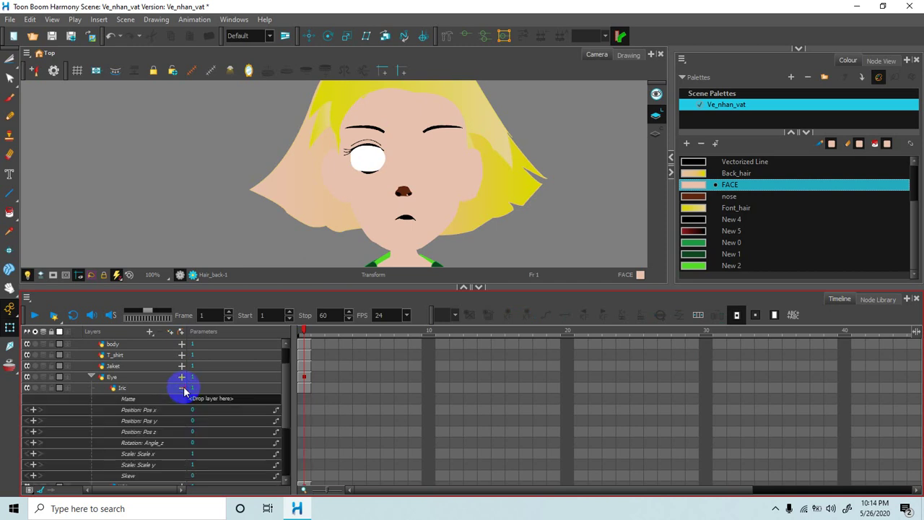
click(197, 431)
click(193, 431)
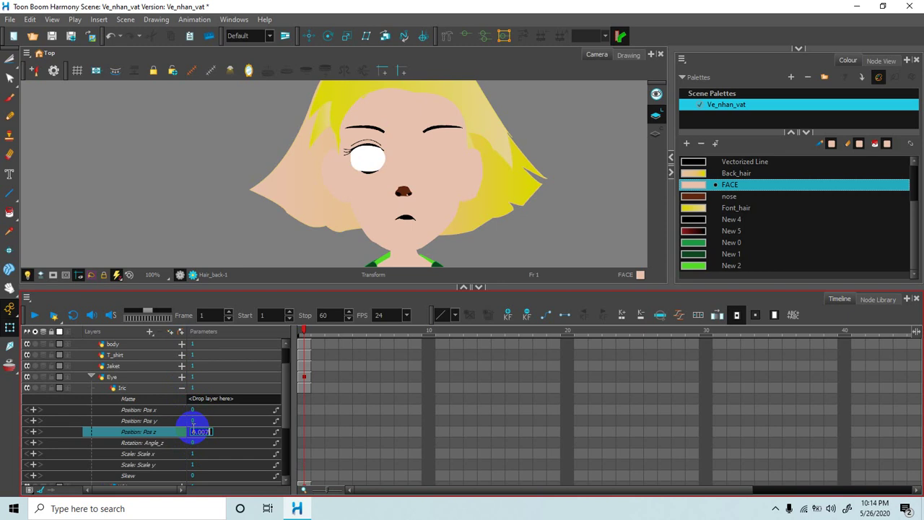
key(Return)
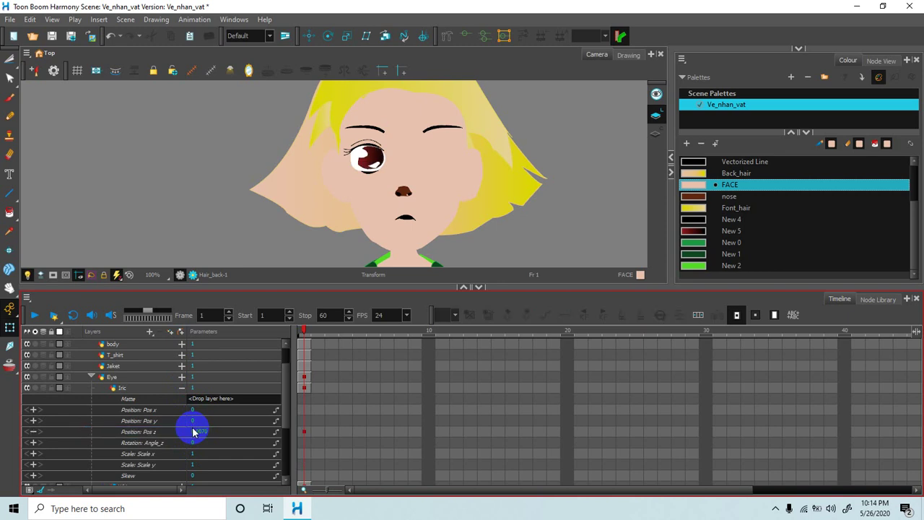
click(181, 388)
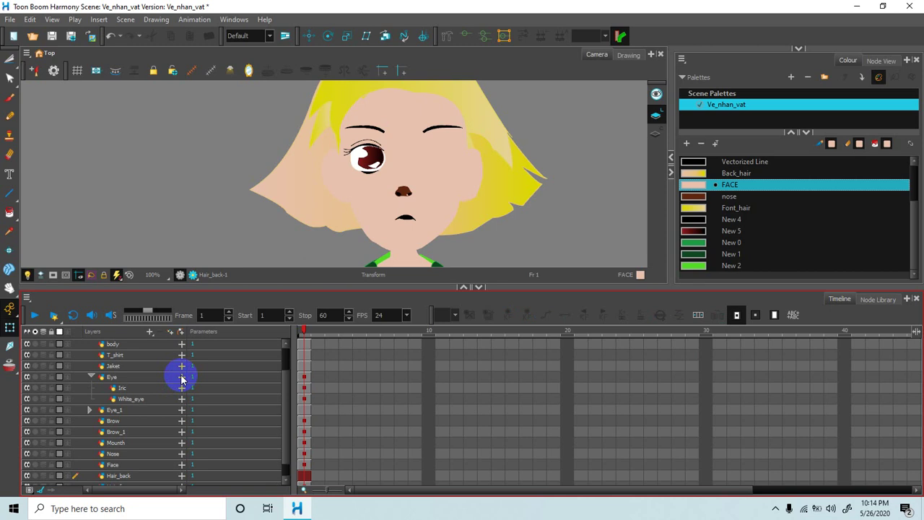
Step: Readjust the Eye layer's Position Z and collapse its parameters
click(181, 377)
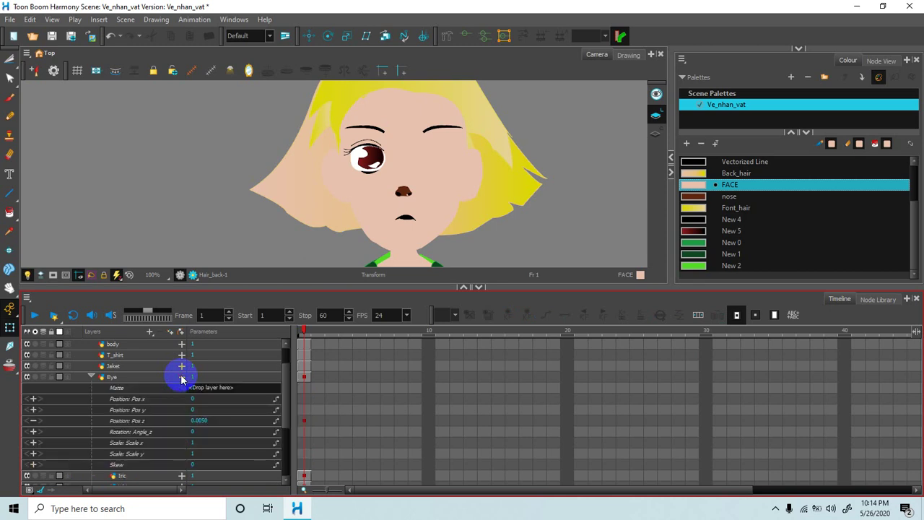
double_click(202, 420)
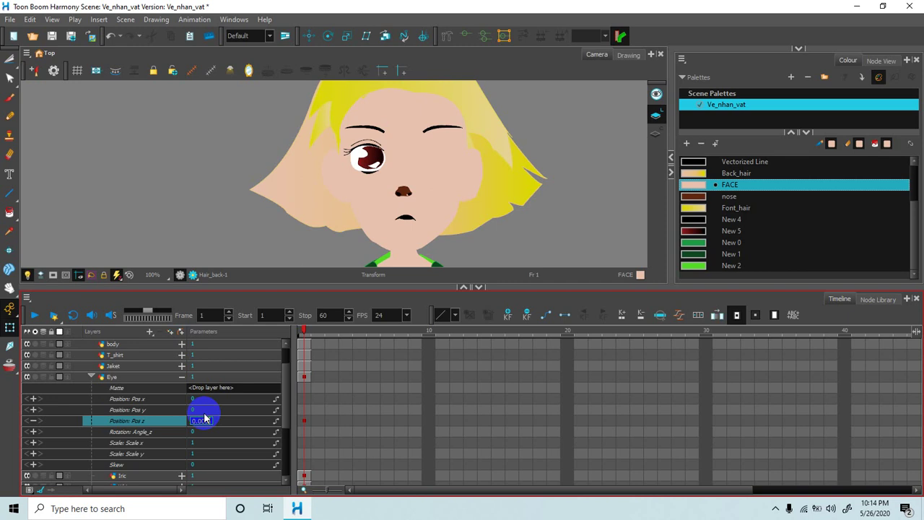
key(Return)
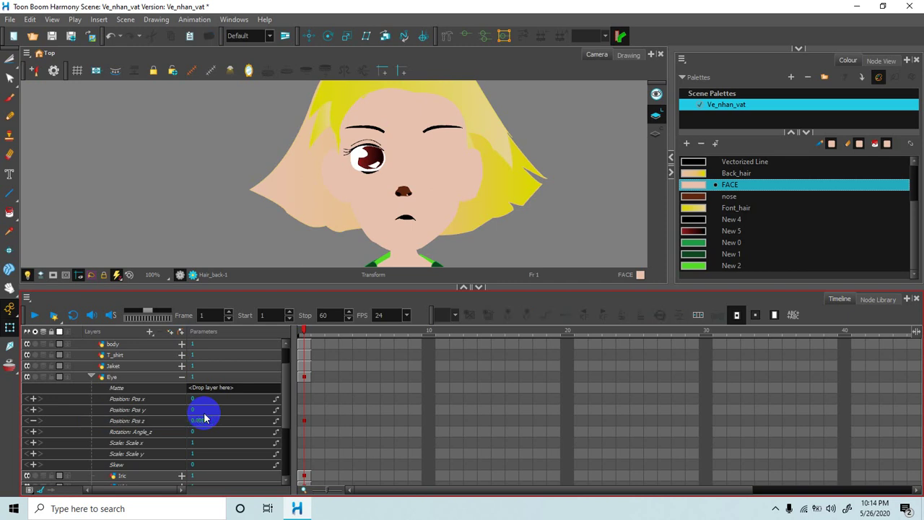
click(182, 377)
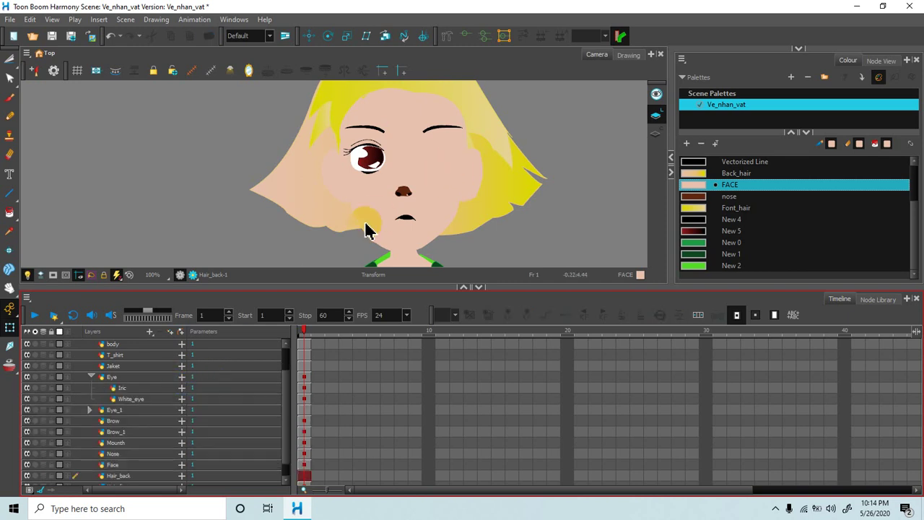
Step: Expand the Eye_1 group and set the White_eye_1 layer's Position Z to 0.004
scroll(371, 194, down, 2)
scroll(375, 196, up, 3)
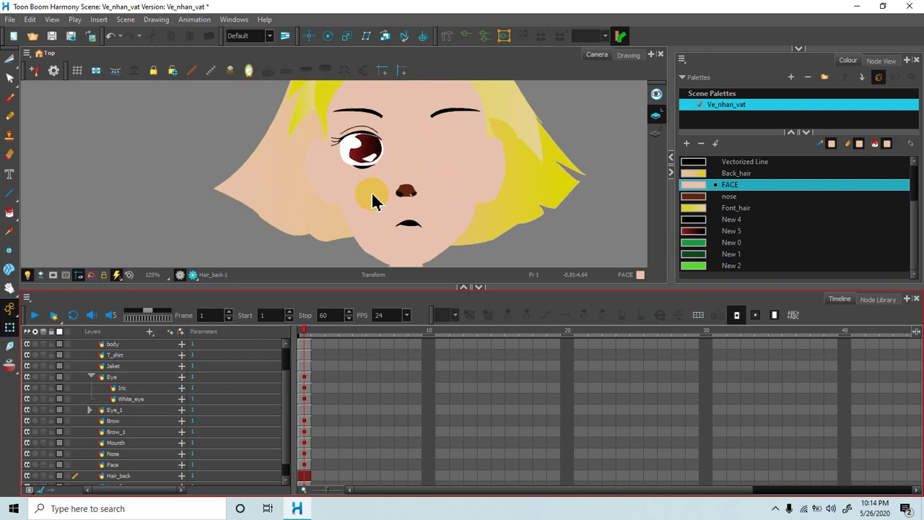
scroll(371, 195, down, 1)
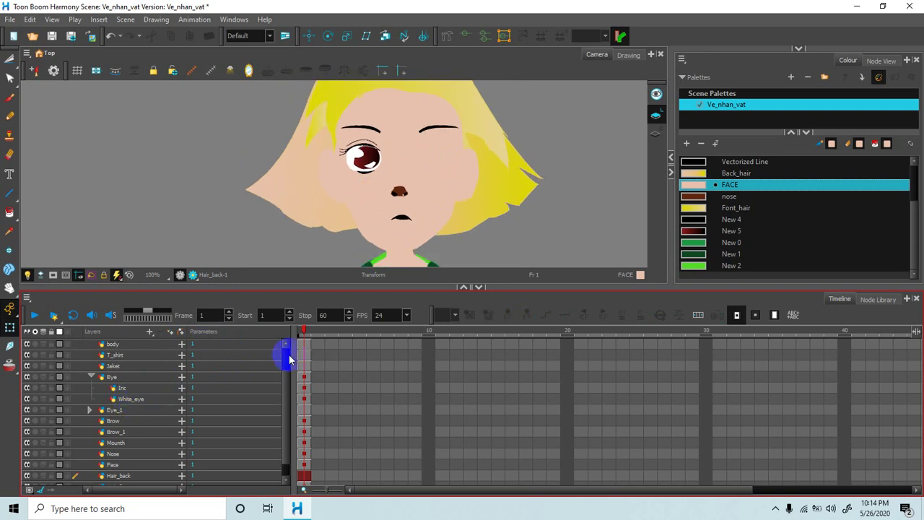
drag(289, 357, 268, 402)
click(91, 392)
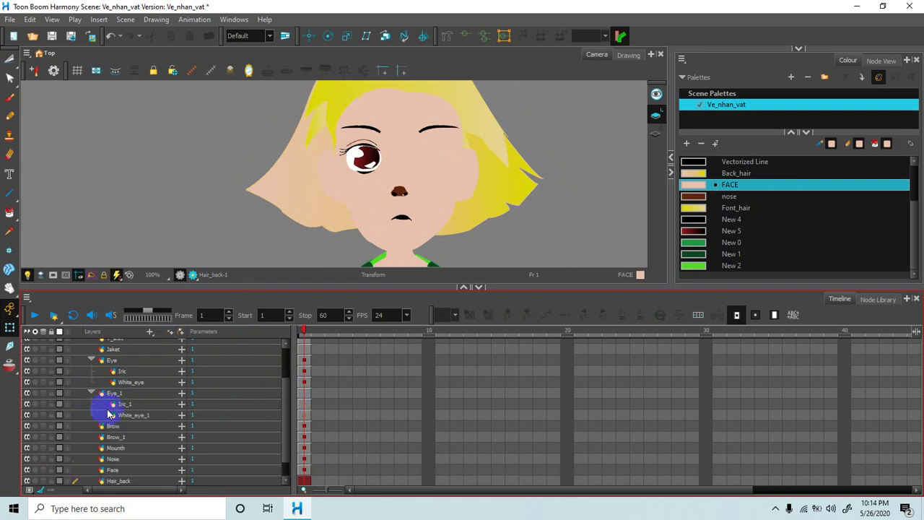
click(181, 416)
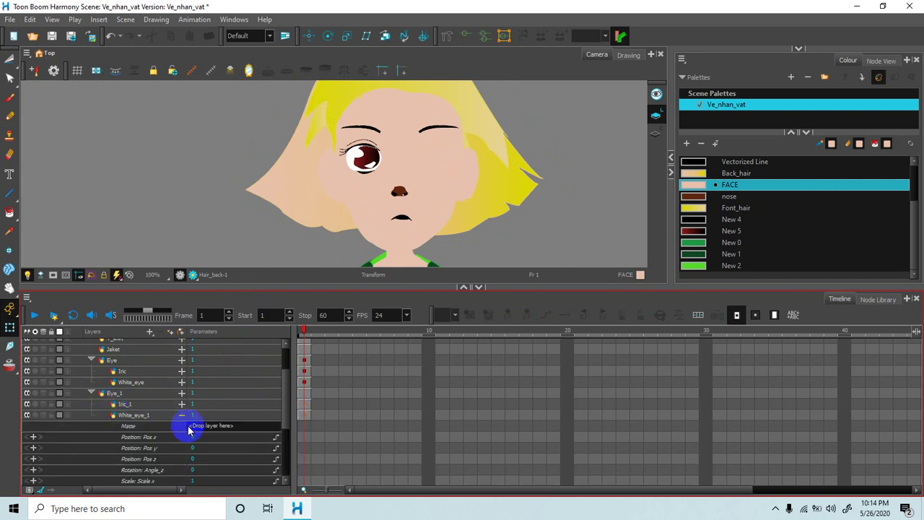
scroll(199, 449, down, 1)
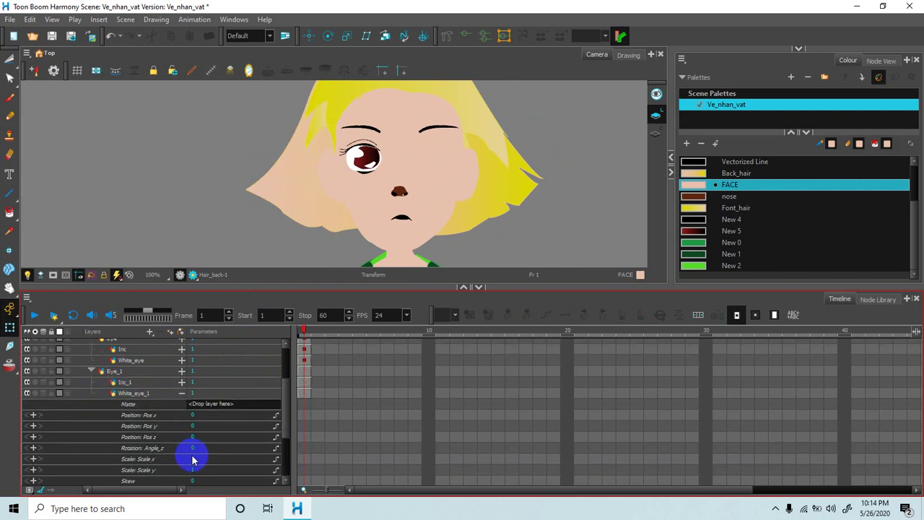
click(195, 437)
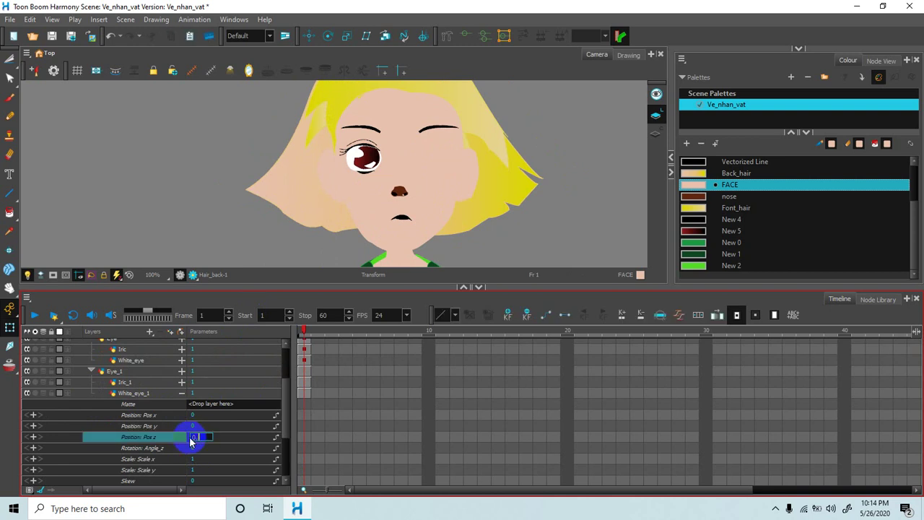
key(Return)
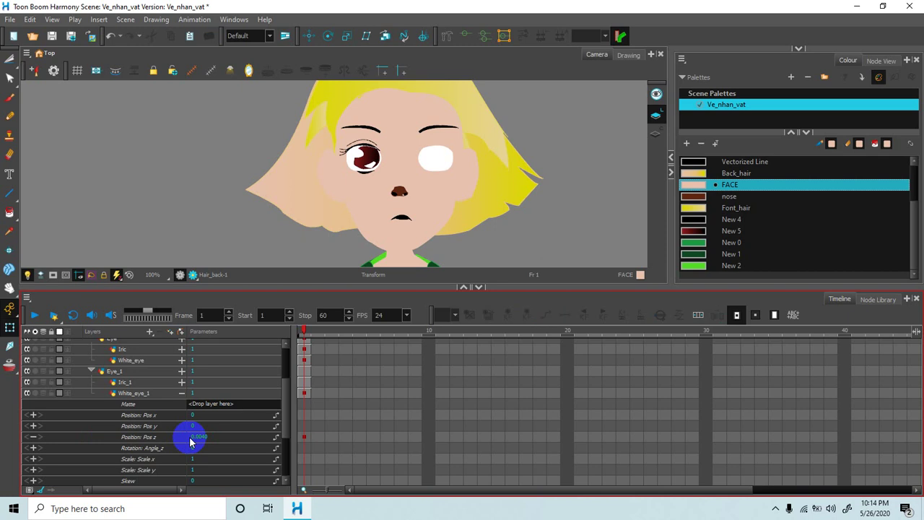
Step: Set the Iric_1 layer's Position Z to 0.005 to place it in front of the second eye's white
click(181, 382)
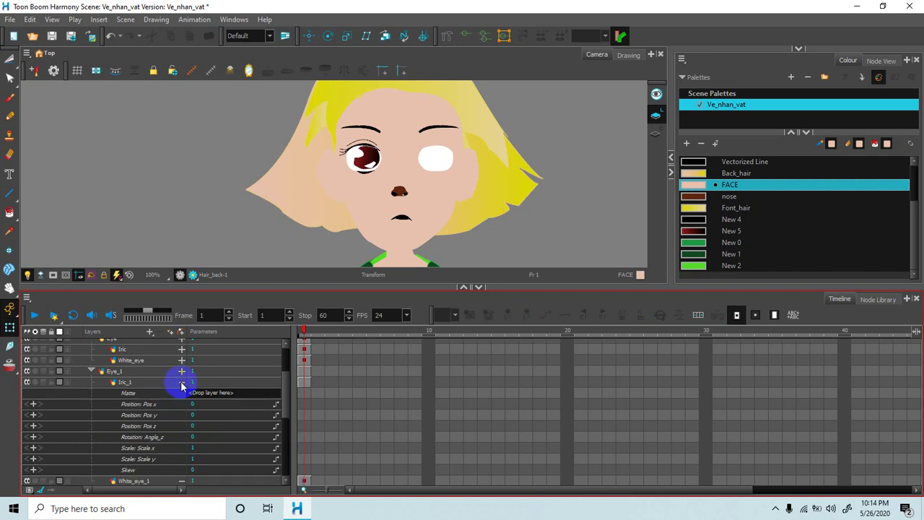
click(195, 426)
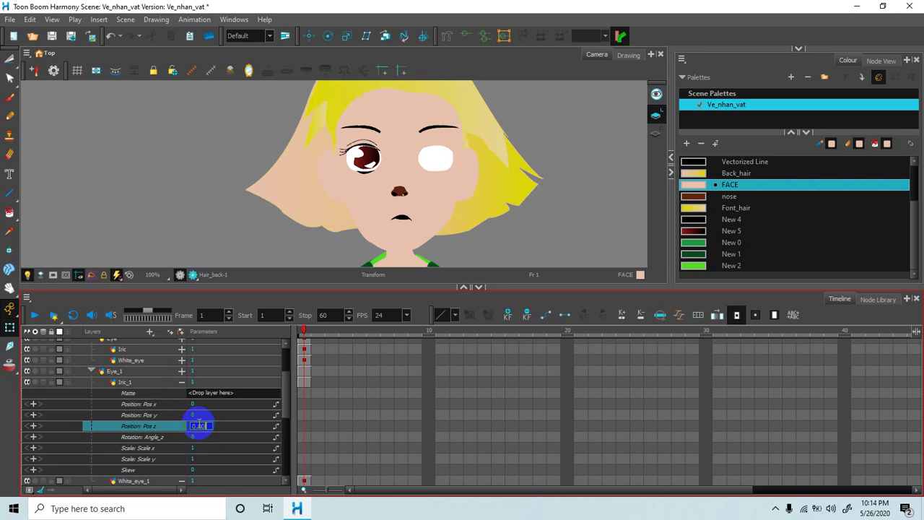
text(0.005)
key(Return)
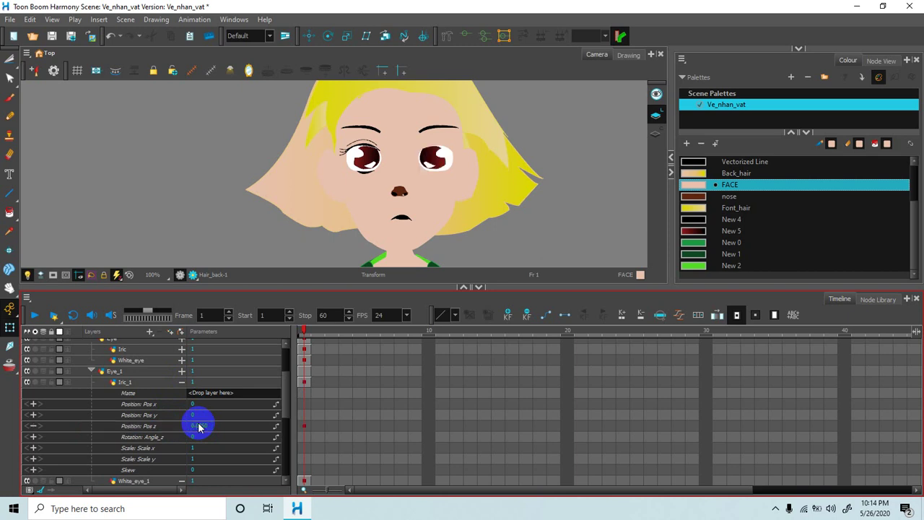
Step: Set the Eye_1 layer's Position Z to 0.006 to bring its lashes and outline to the front
click(182, 371)
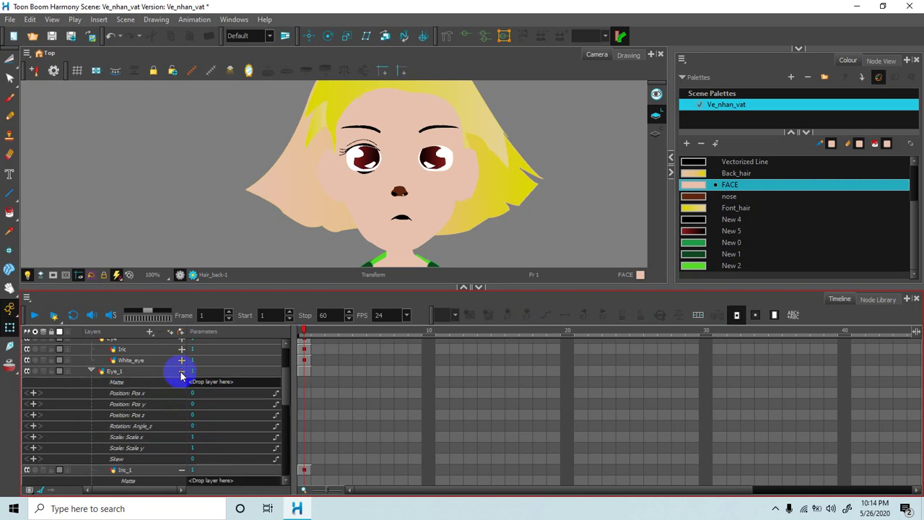
click(192, 414)
click(197, 415)
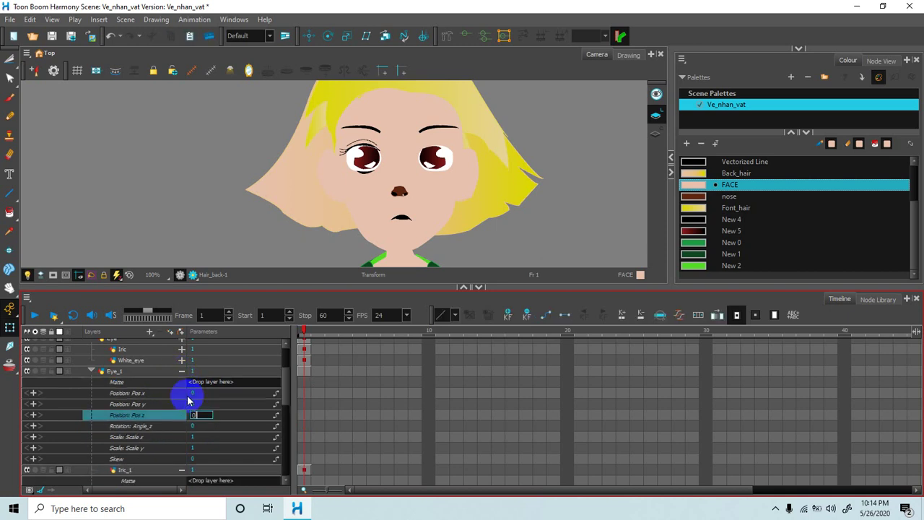
text(0.006)
key(Return)
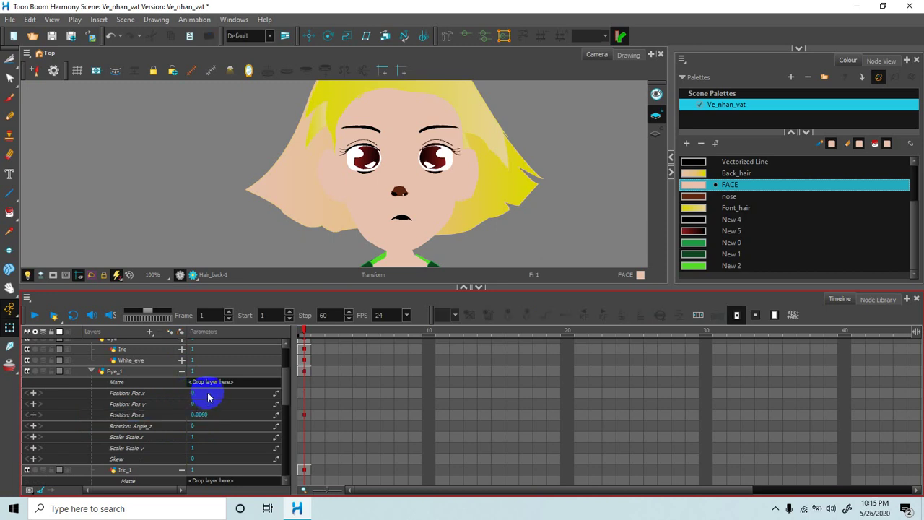
Step: Collapse the Eye_1 layer's parameters and fold the Eye and Eye_1 groups in the timeline
scroll(283, 380, up, 1)
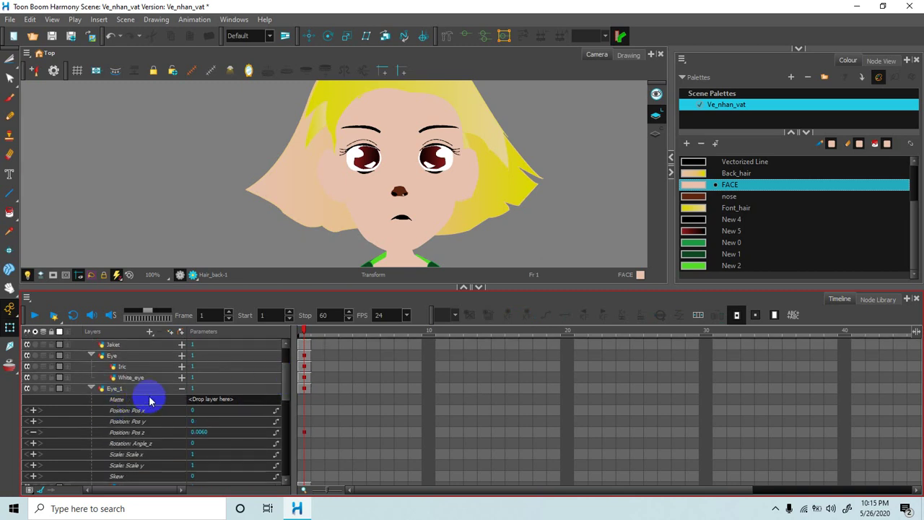
click(181, 387)
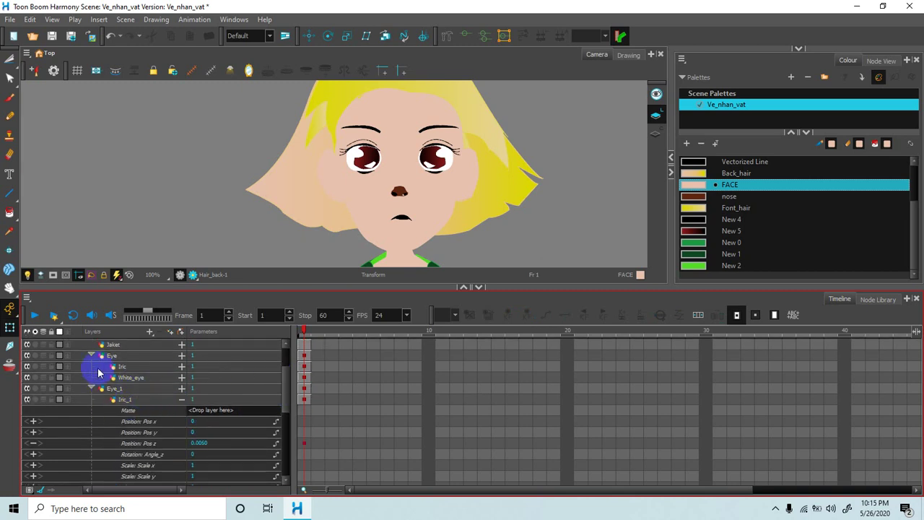
scroll(90, 366, up, 2)
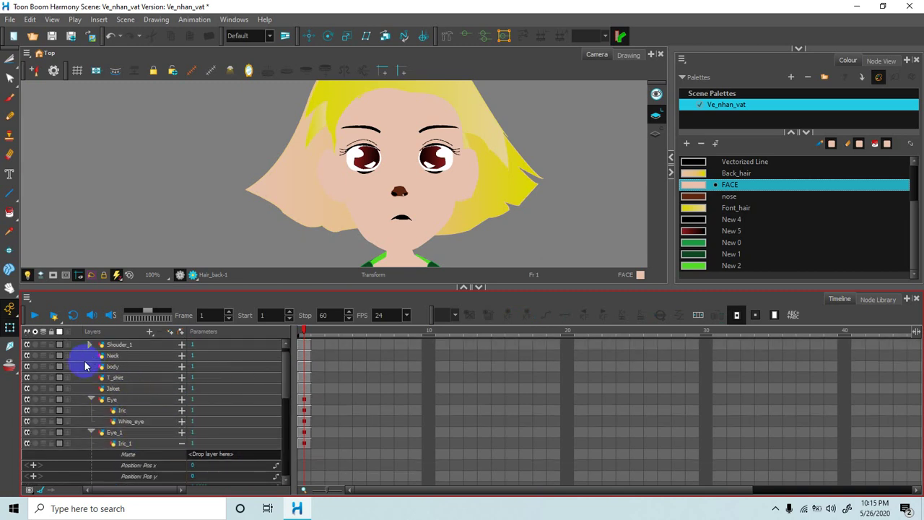
click(90, 399)
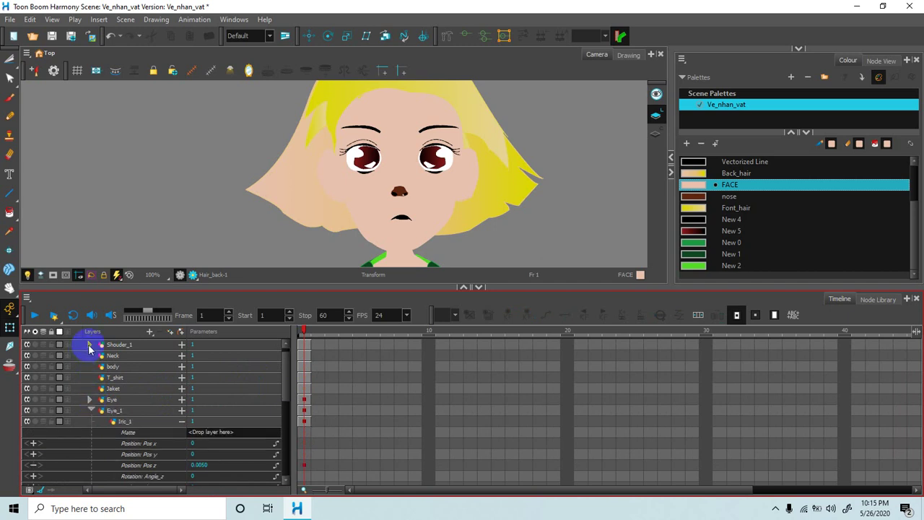
click(90, 410)
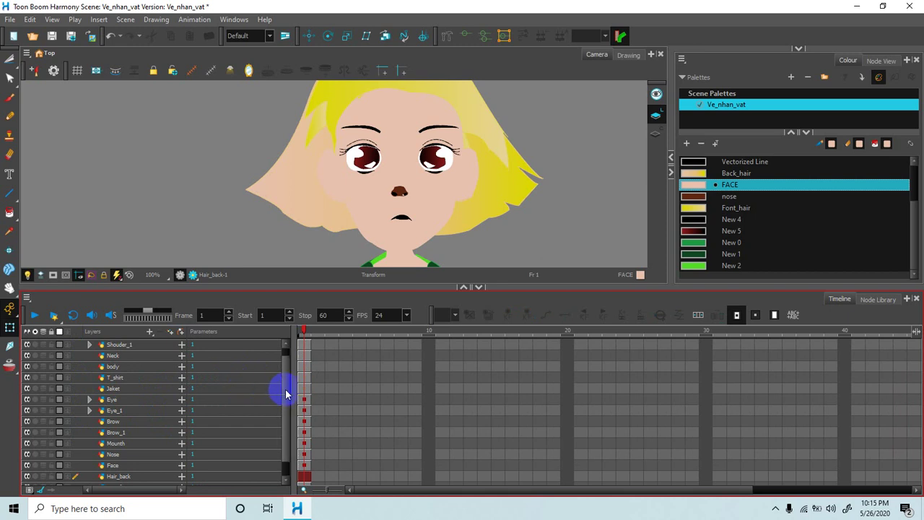
Step: Extend the exposure of all layers from Eye down to Hair_font through frame 11, and clear the selection
scroll(286, 375, down, 2)
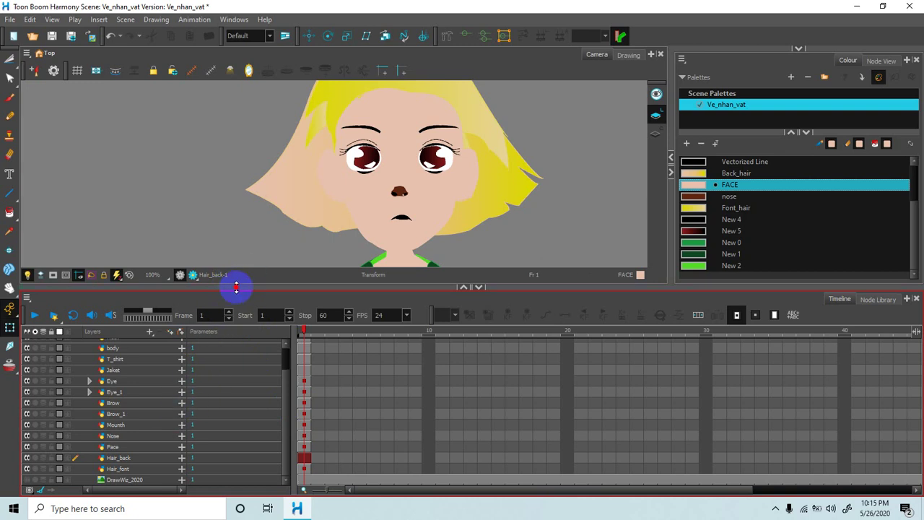
drag(236, 287, 237, 296)
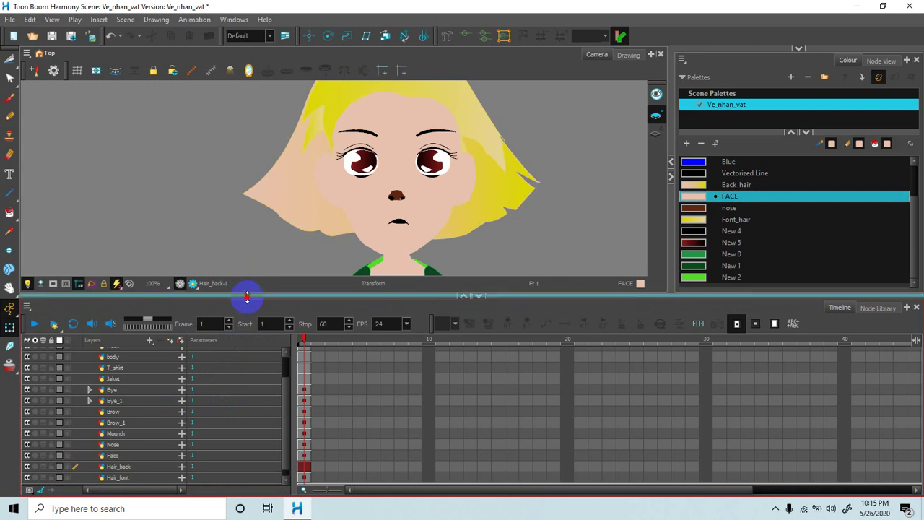
drag(246, 296, 248, 287)
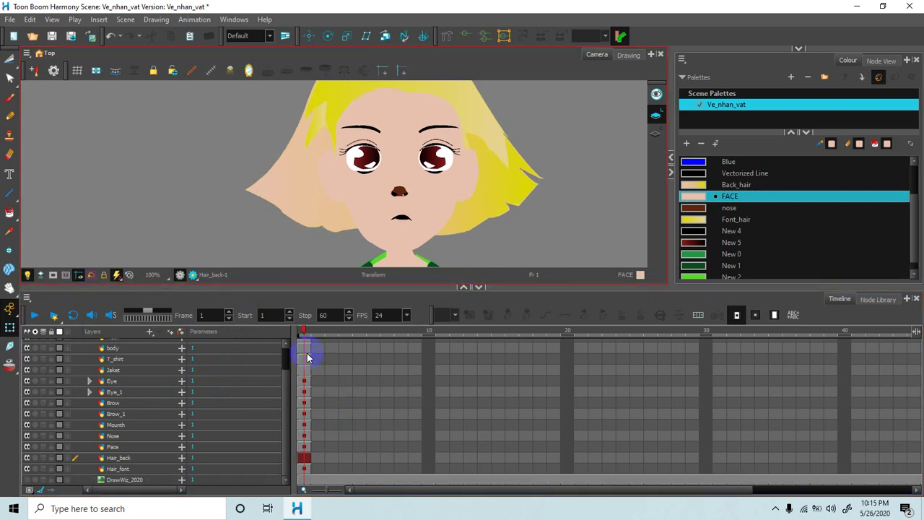
click(305, 383)
drag(305, 385, 306, 470)
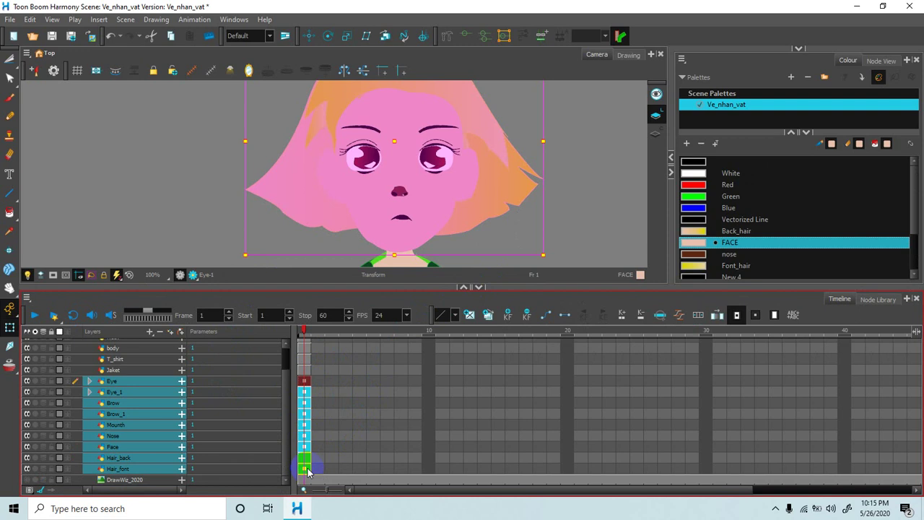
key(plus)
key(plus)
key(plus)
key(plus)
key(plus)
key(plus)
key(plus)
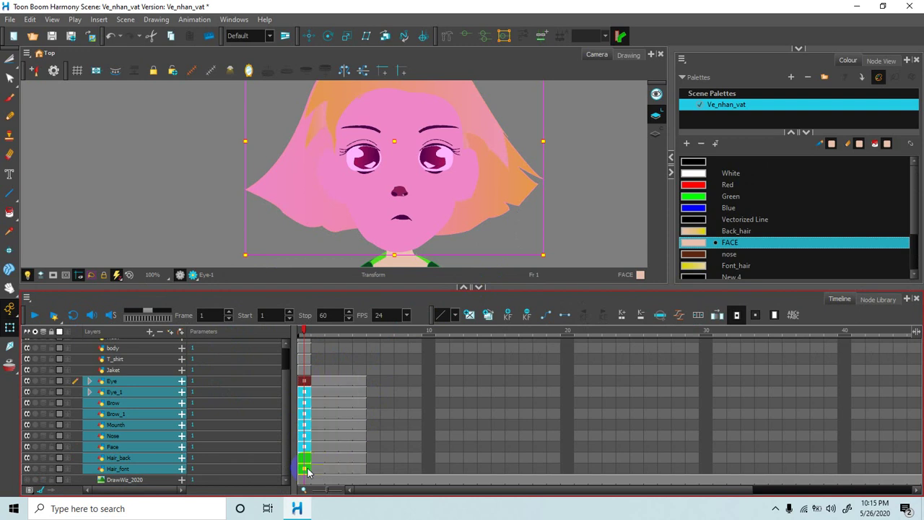
key(plus)
key(plus)
key(plus)
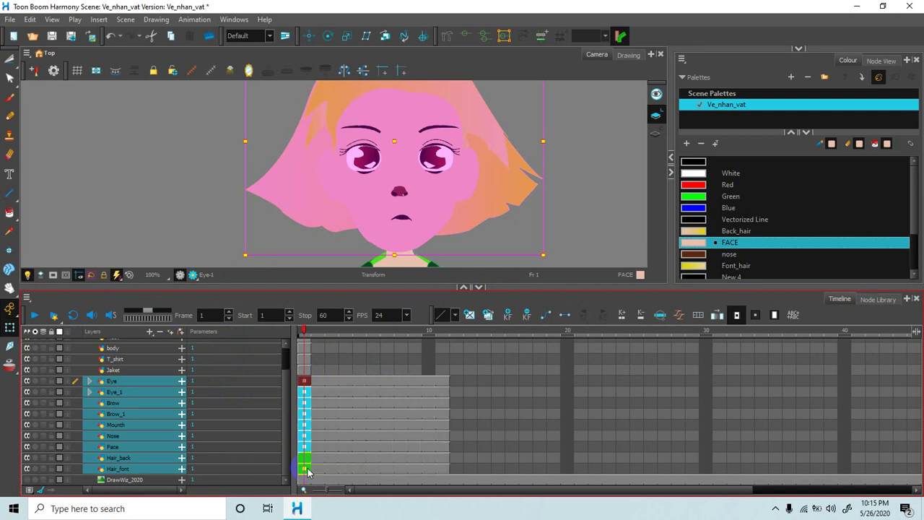
click(186, 209)
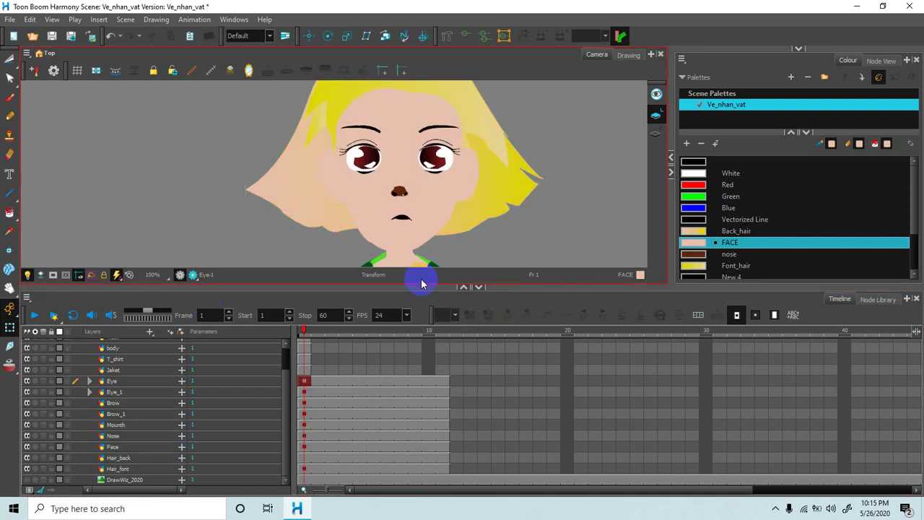
Step: Enlarge the camera view slightly, select the Hair_back layer, and activate the Rigging tool in Envelope Mode
drag(435, 285, 433, 302)
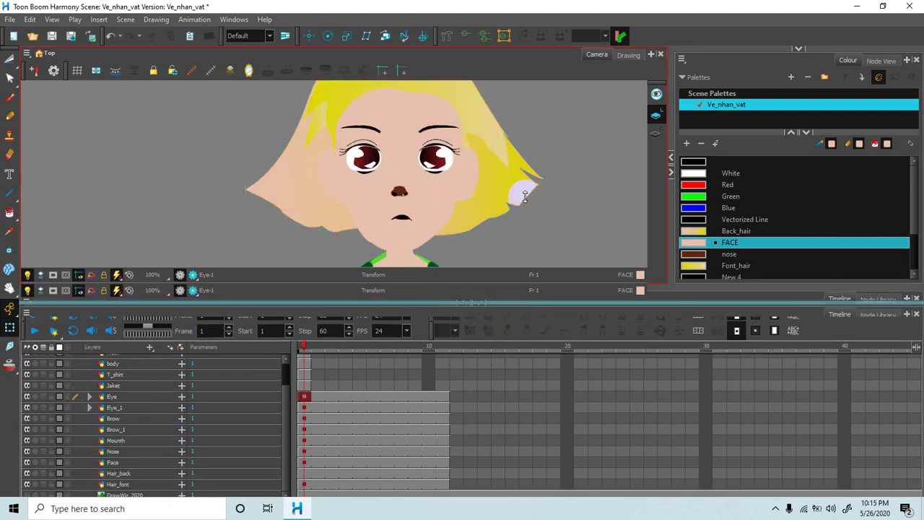
scroll(180, 433, down, 1)
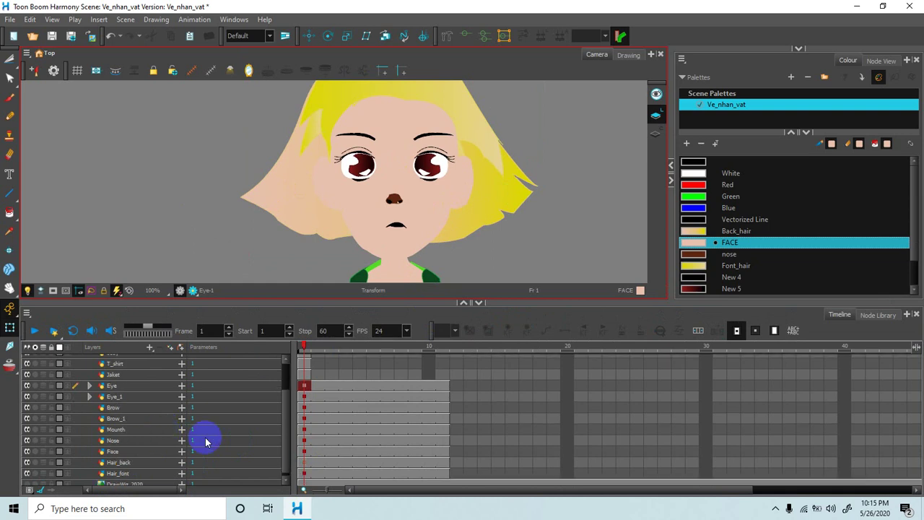
click(129, 463)
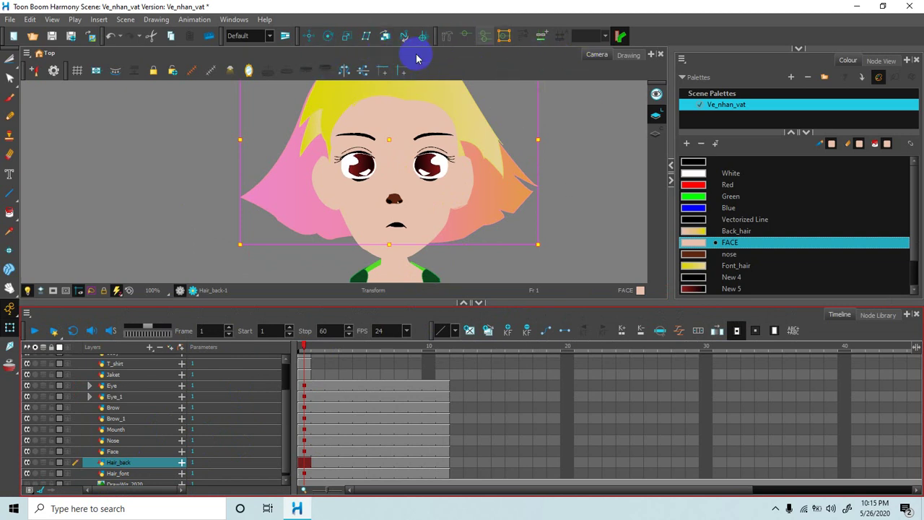
click(447, 37)
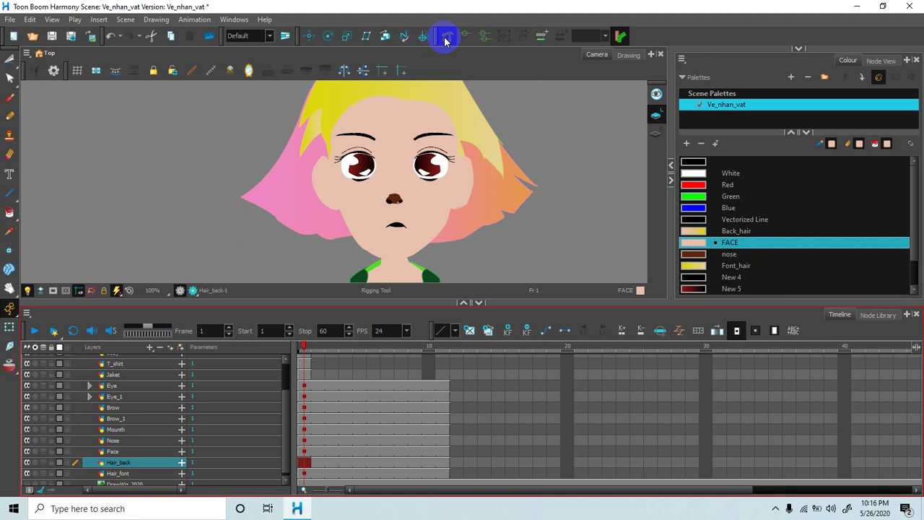
click(446, 39)
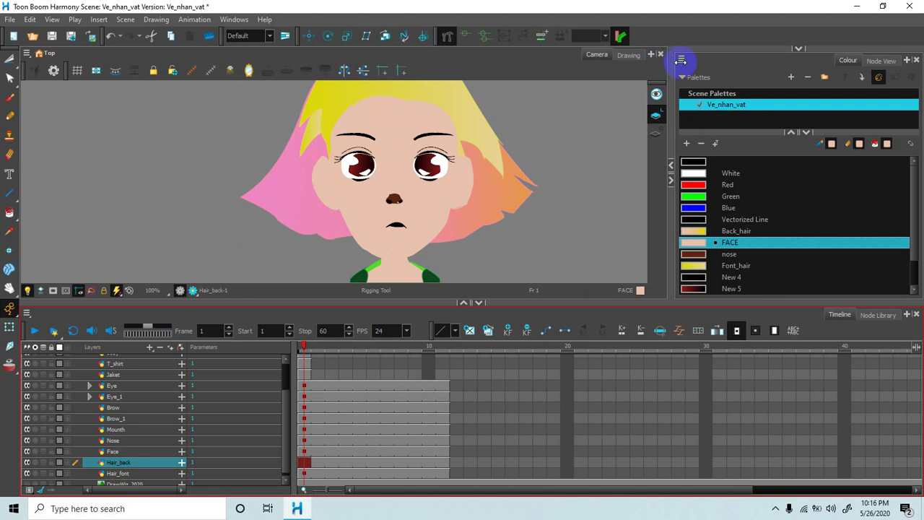
click(800, 50)
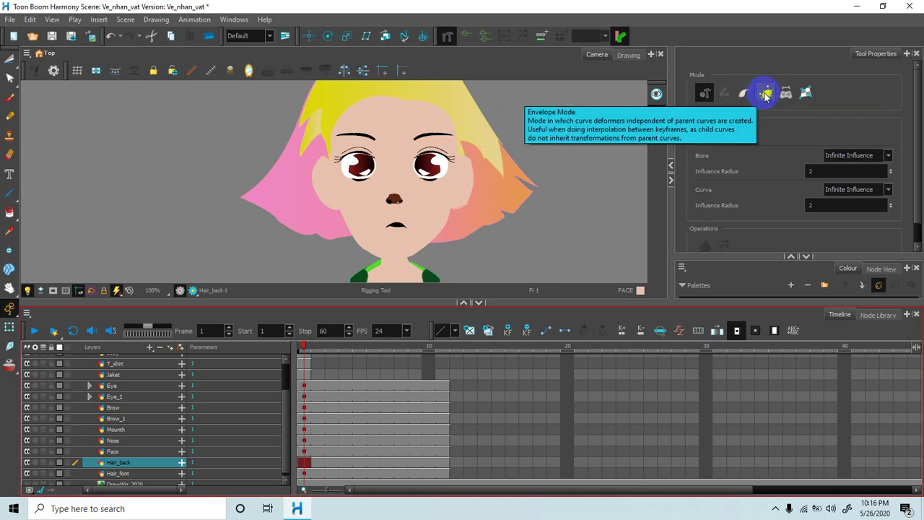
click(766, 94)
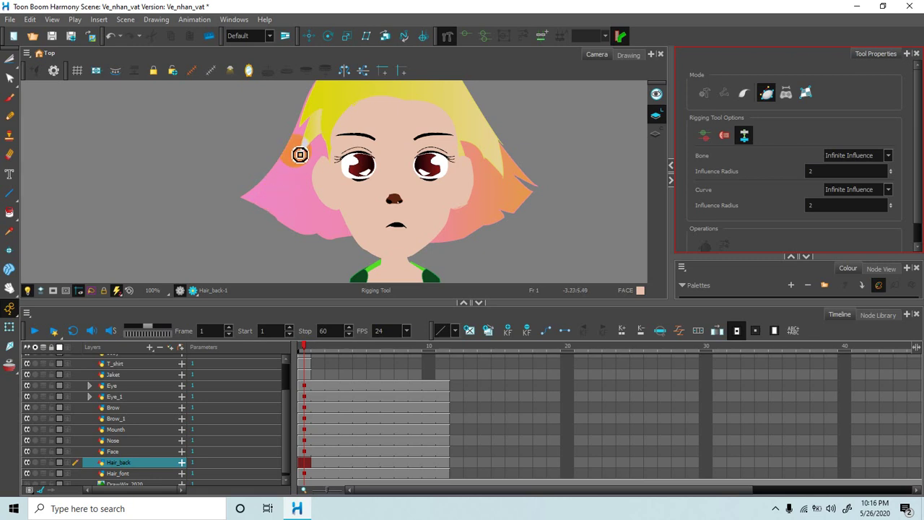
Step: Draw an envelope deformer around the Hair_back drawing, from the upper-left hair down, under the mouth, up the right side and over the crown
key(space)
drag(399, 173, 392, 152)
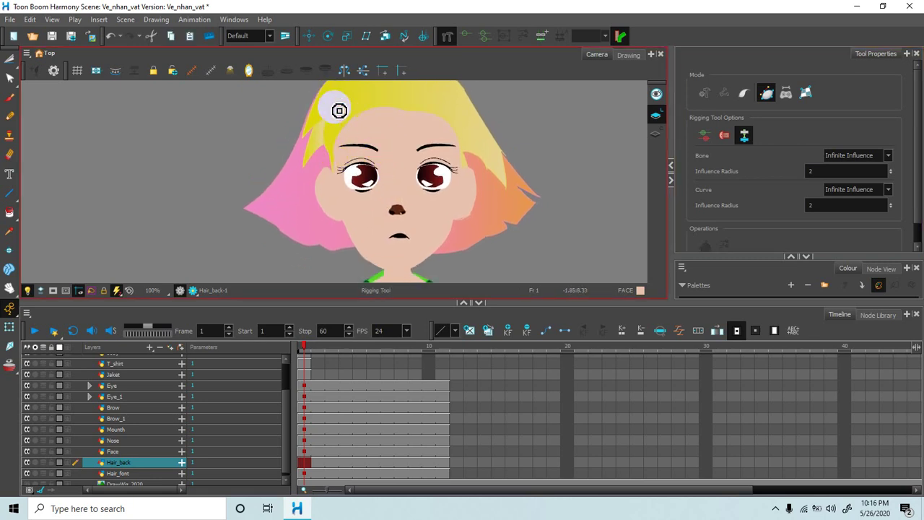
drag(341, 97, 285, 194)
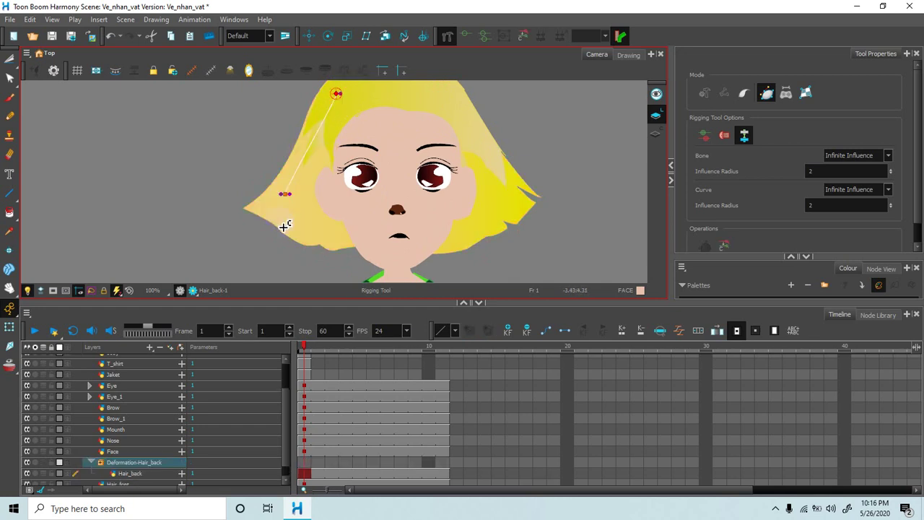
click(320, 231)
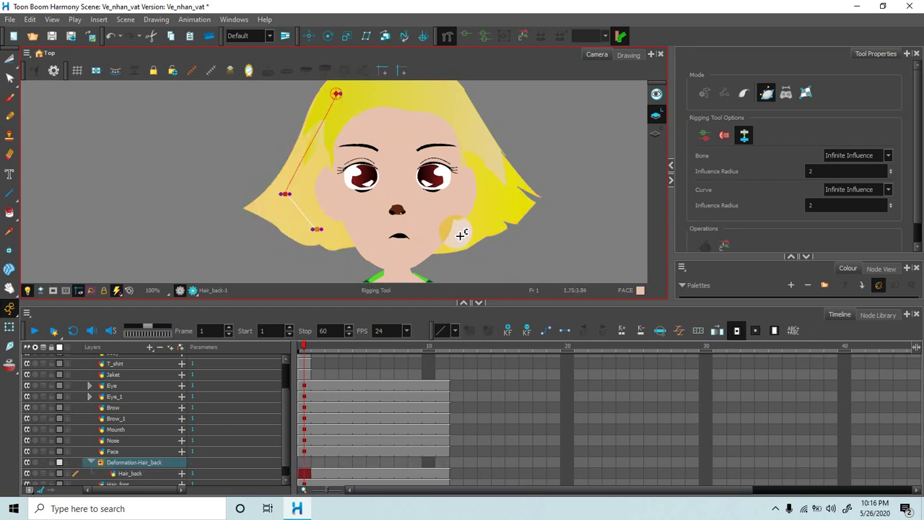
click(464, 231)
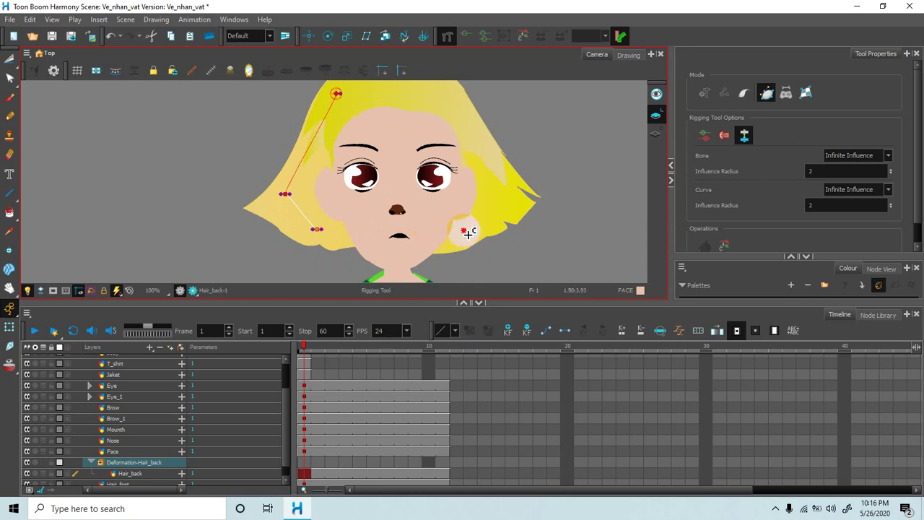
click(498, 187)
drag(481, 140, 486, 153)
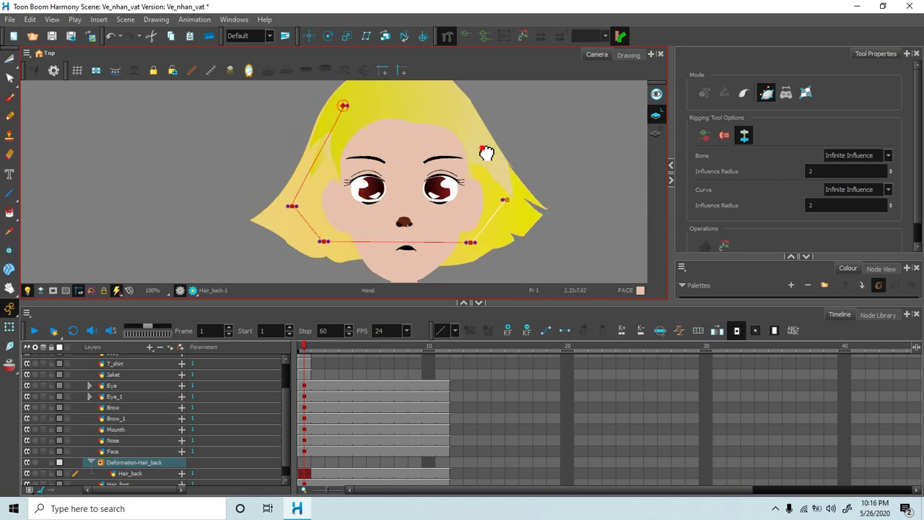
click(481, 144)
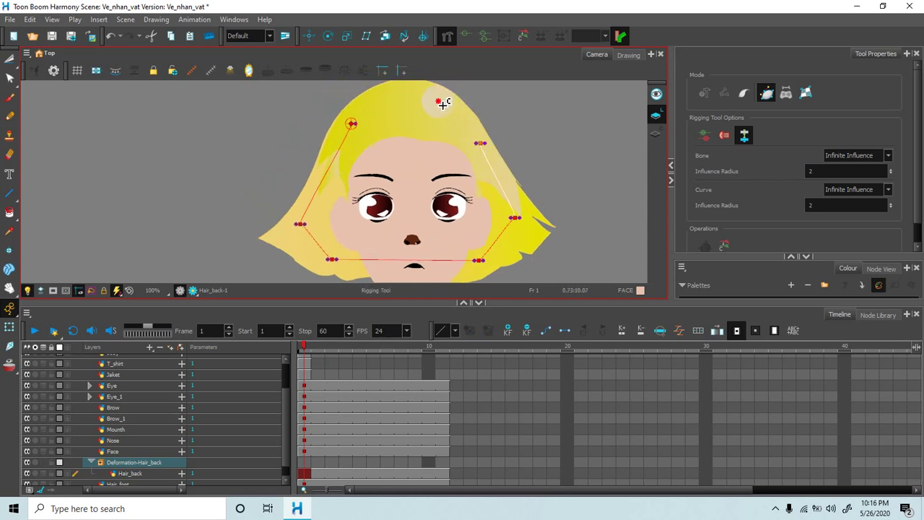
click(439, 102)
click(395, 93)
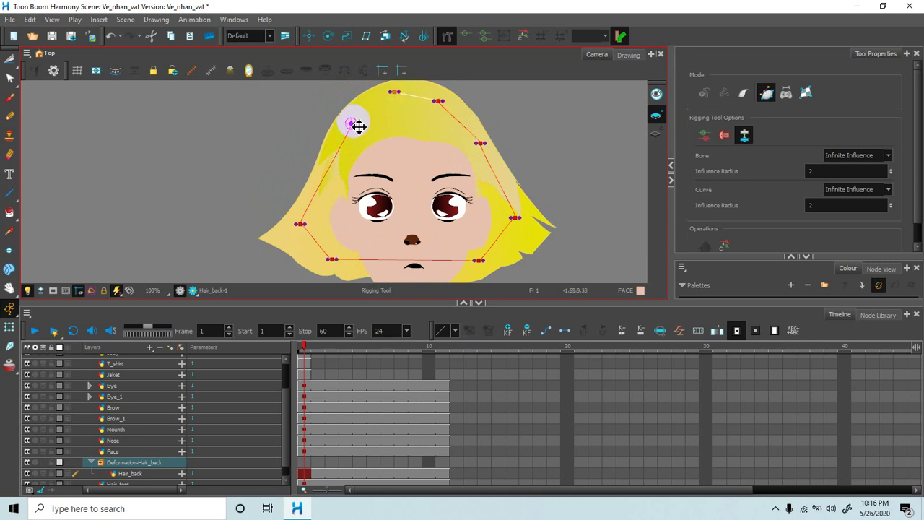
click(363, 114)
click(356, 128)
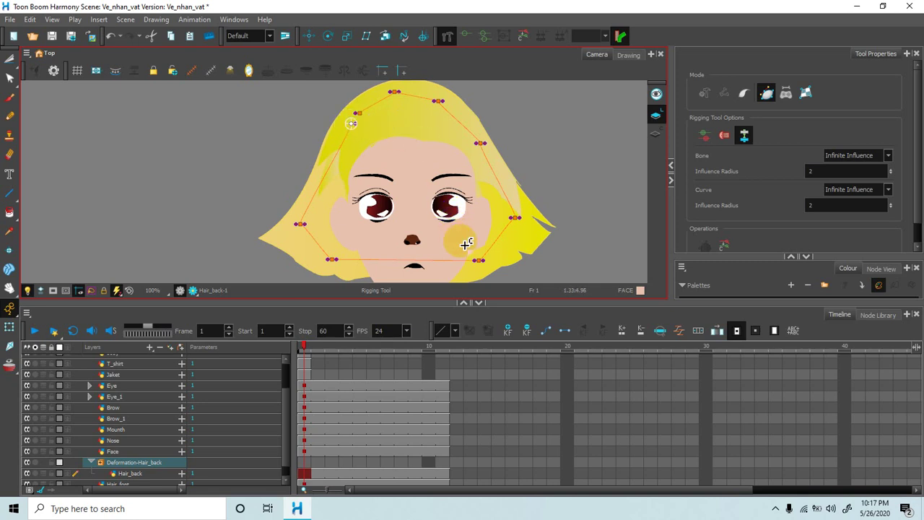
Step: At frame 4, reshape the right side of the back hair envelope with the Transform tool, adjusting its lower and side points and the upper handle
click(310, 352)
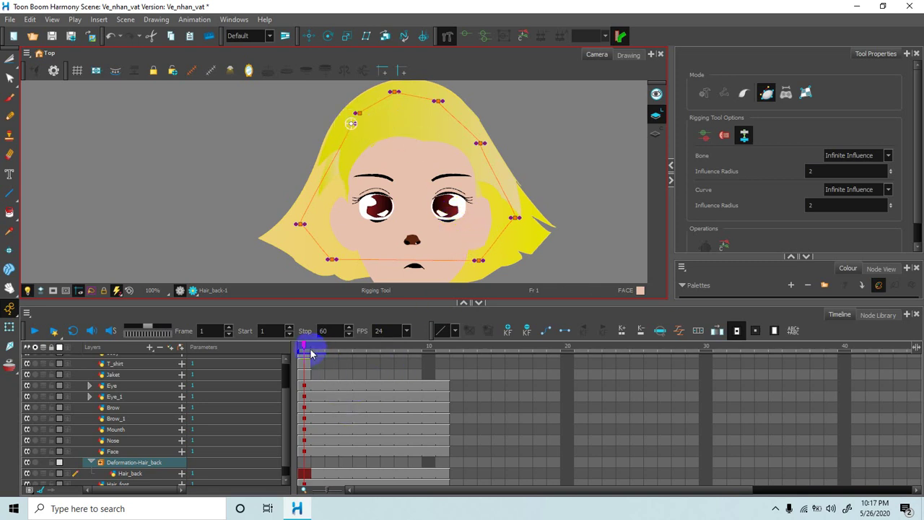
drag(302, 349, 346, 350)
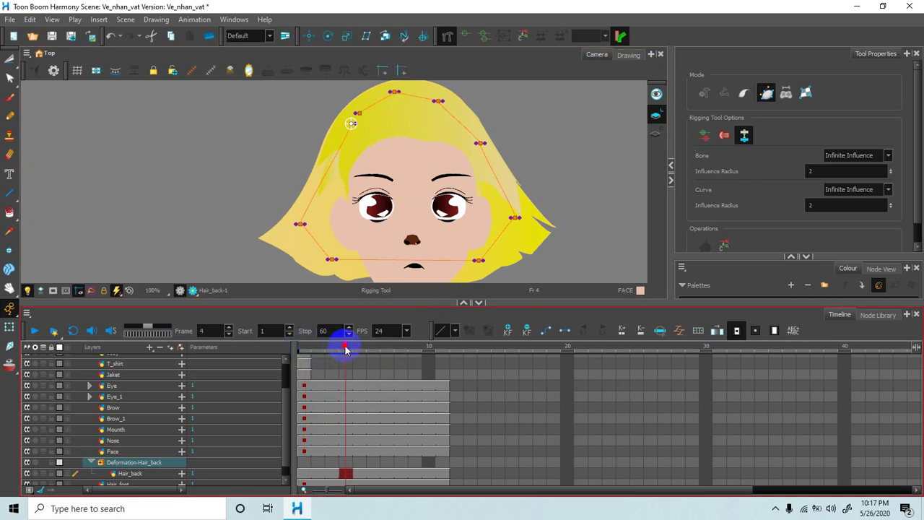
click(9, 323)
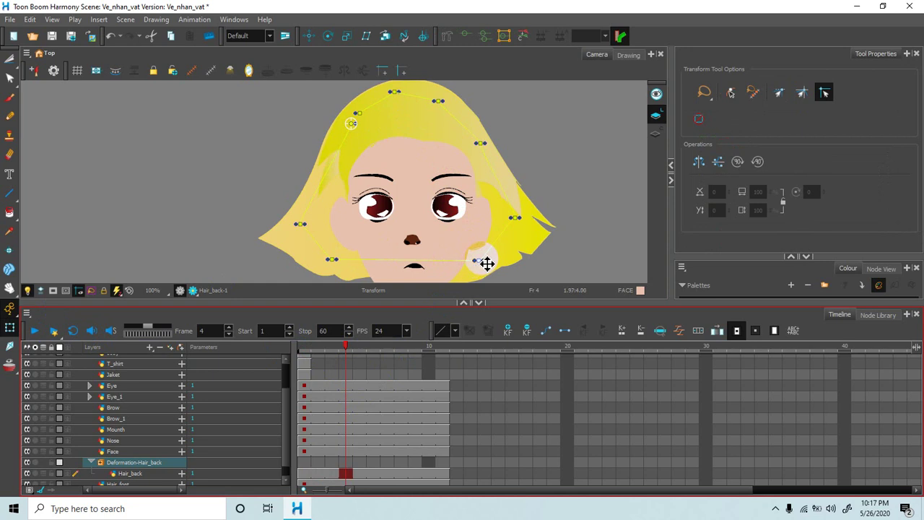
drag(487, 263, 510, 213)
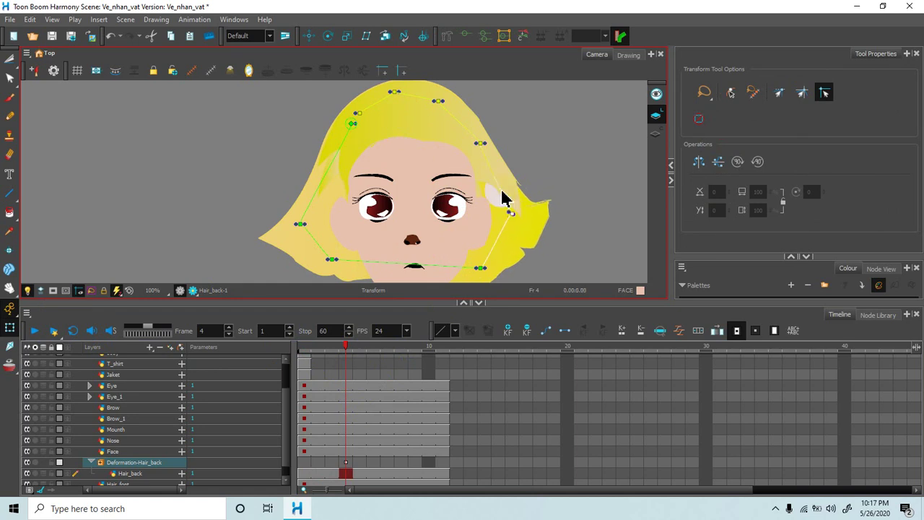
click(490, 147)
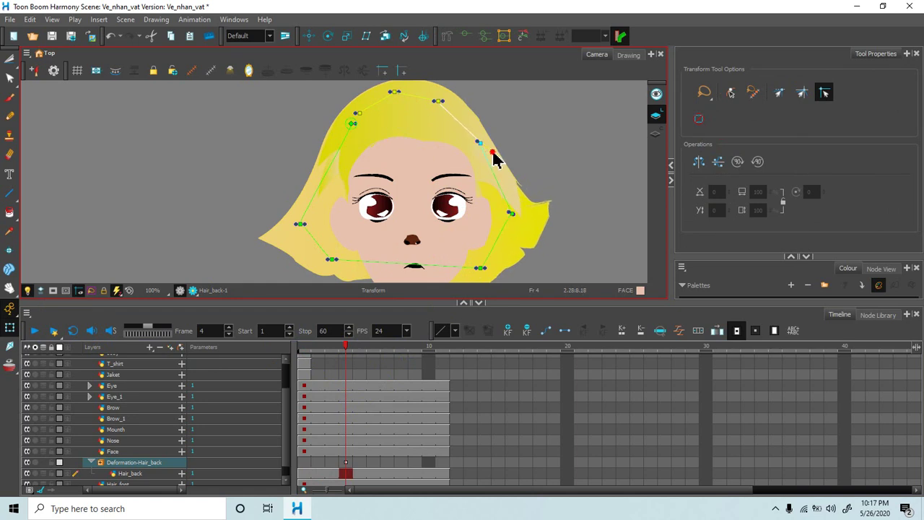
drag(498, 159, 494, 143)
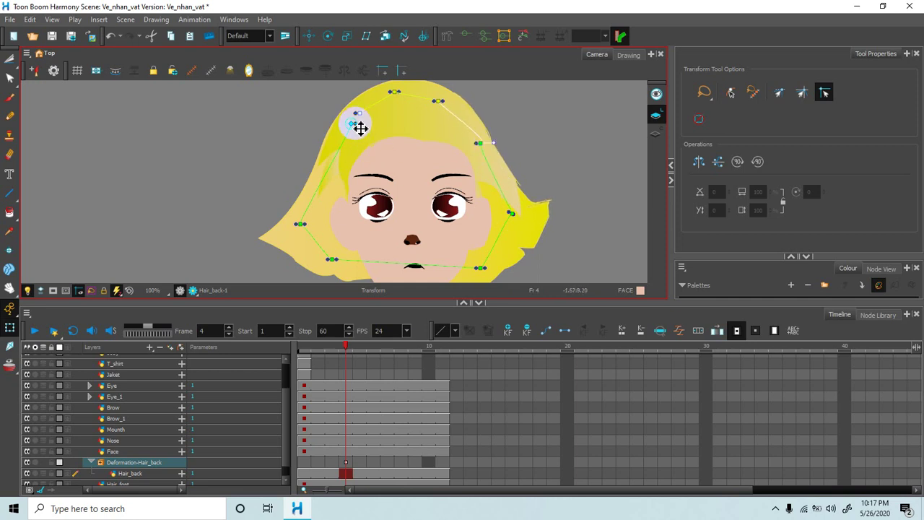
Step: At frame 4, pull the left side of the back hair envelope slightly inward and adjust the handle below the right-hand side point
mouse_move(359, 128)
mouse_down()
mouse_move(342, 145)
mouse_move(351, 137)
mouse_up()
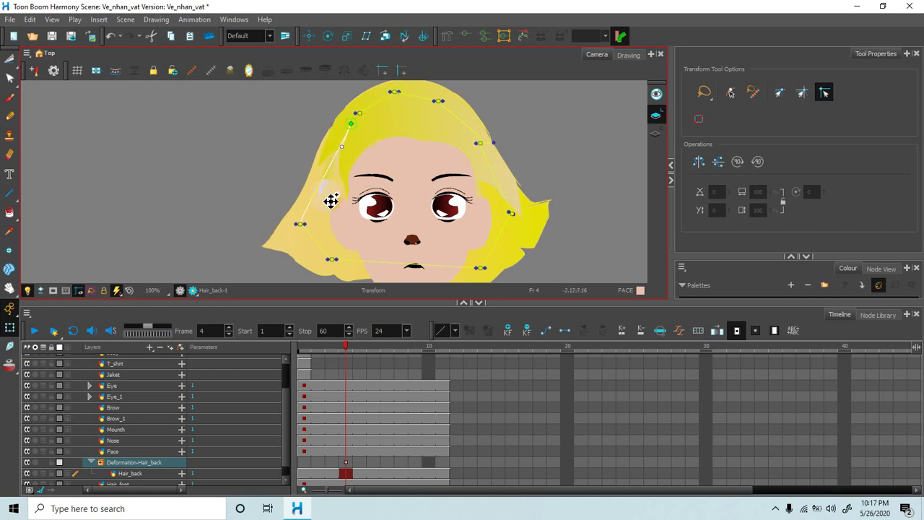
drag(307, 228, 312, 226)
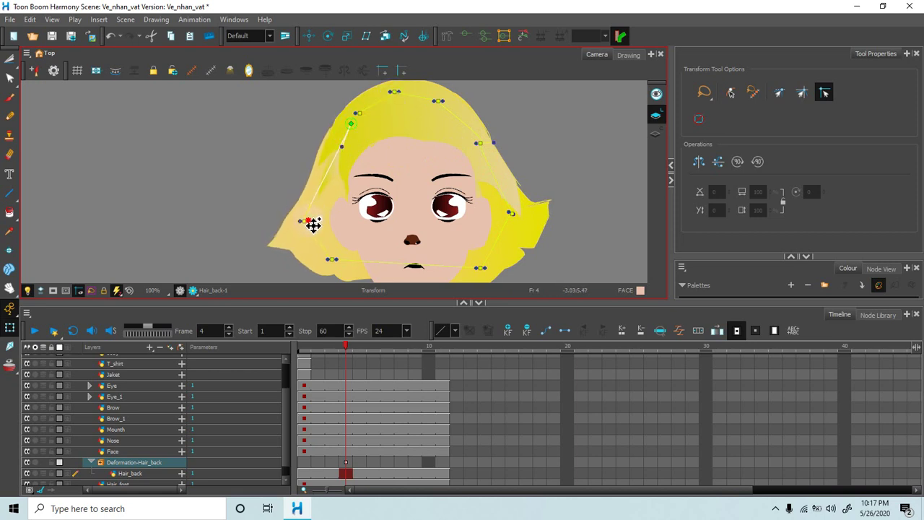
click(511, 217)
drag(512, 217, 520, 229)
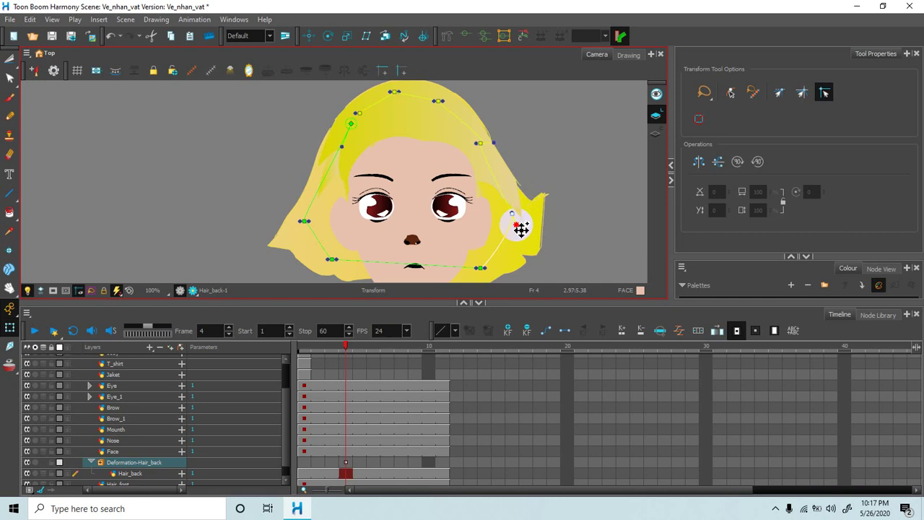
drag(521, 229, 513, 229)
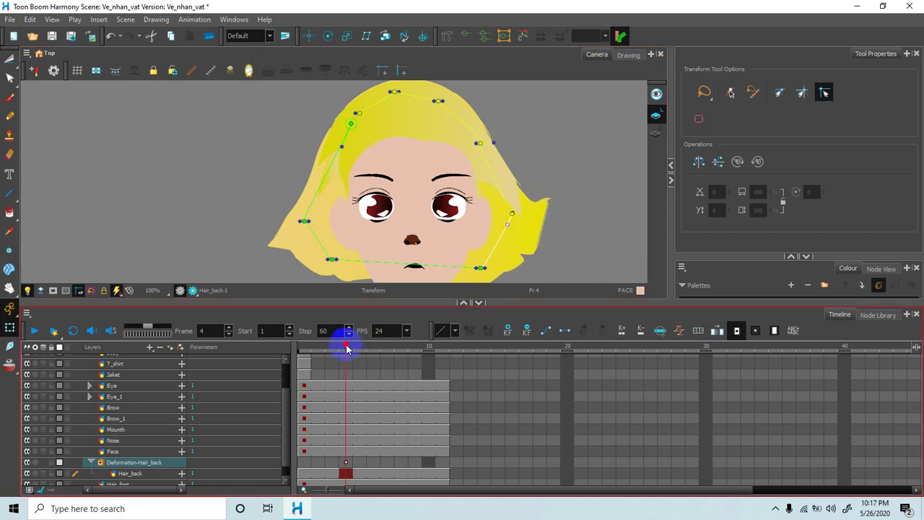
Step: At frame 7, pose the back hair envelope by shifting its left tip inward and nudging the right and crown points, and scrub back to frame 6
drag(346, 349, 381, 349)
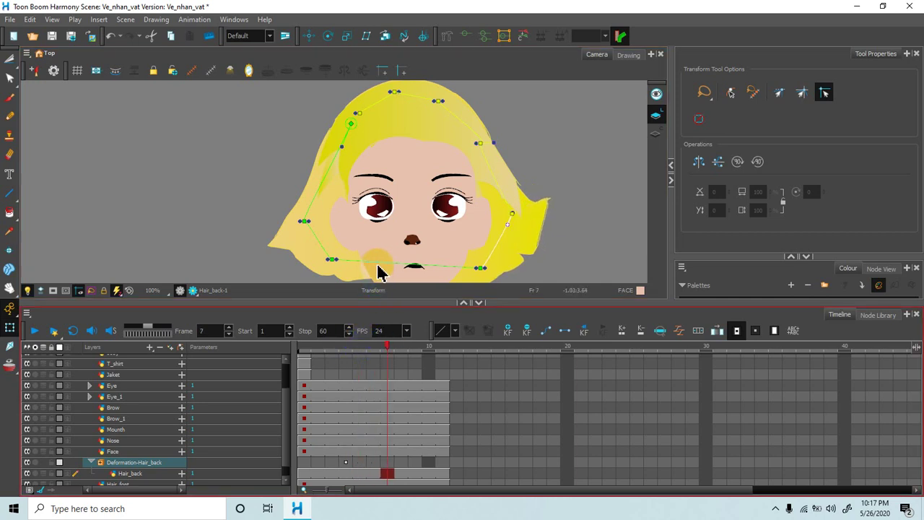
drag(341, 264, 345, 268)
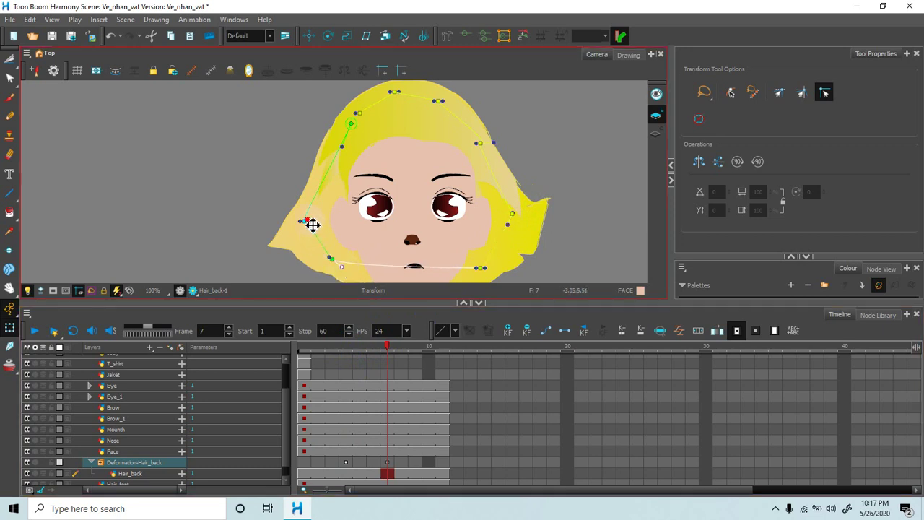
drag(312, 224, 322, 223)
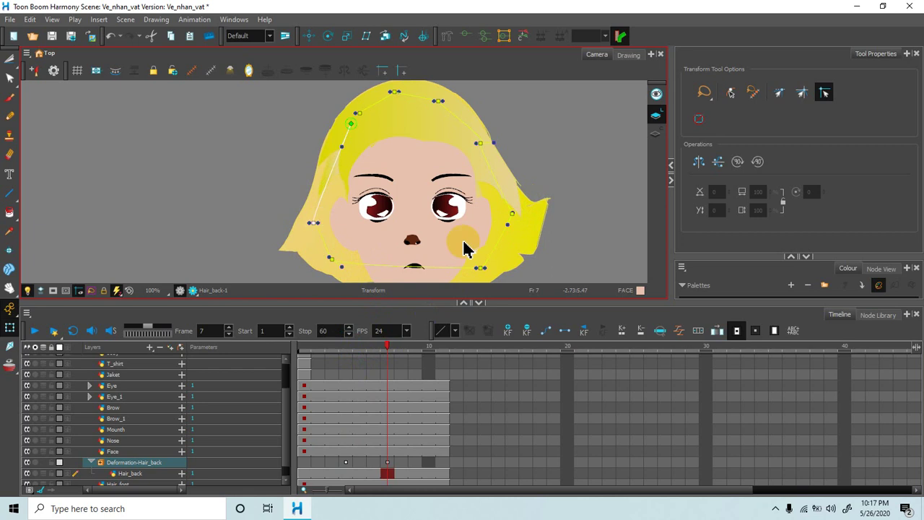
click(510, 216)
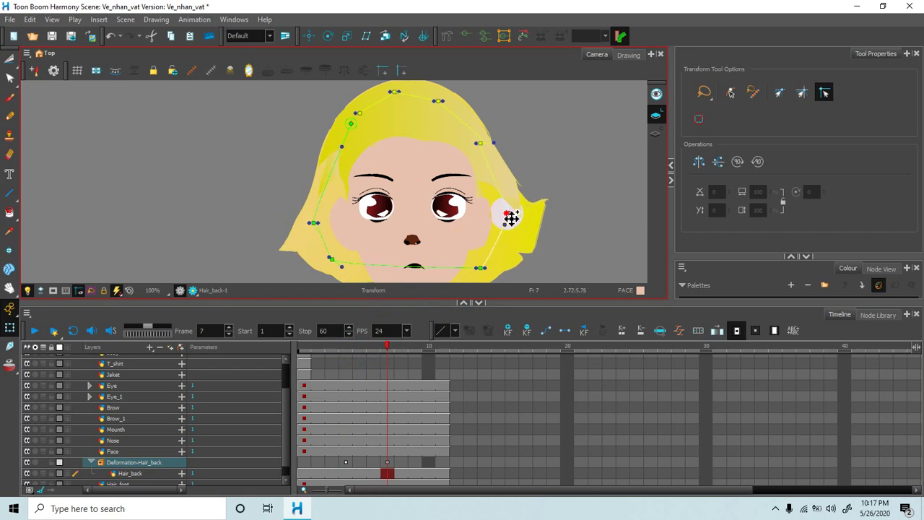
click(399, 96)
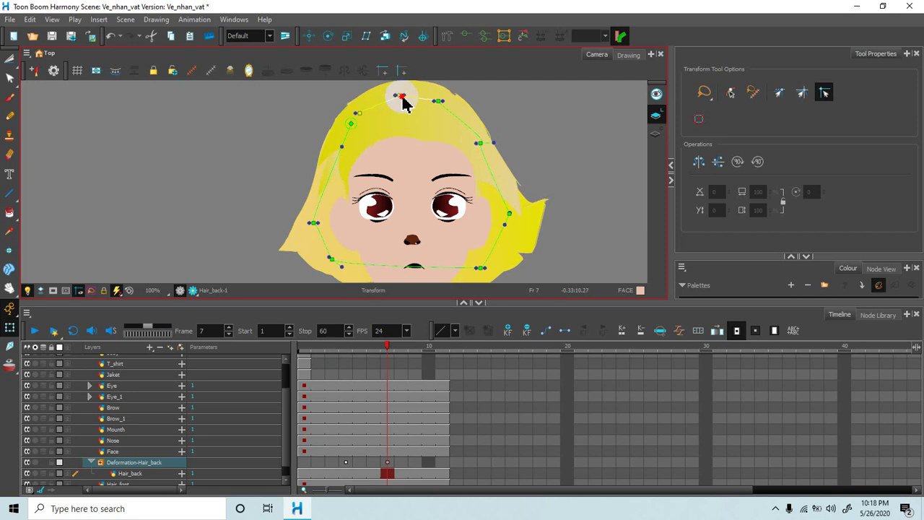
click(364, 114)
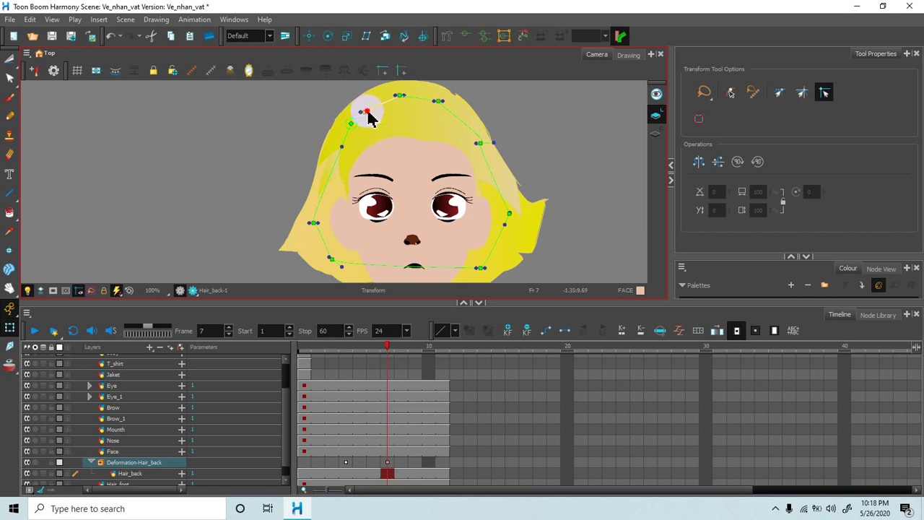
drag(367, 113, 351, 127)
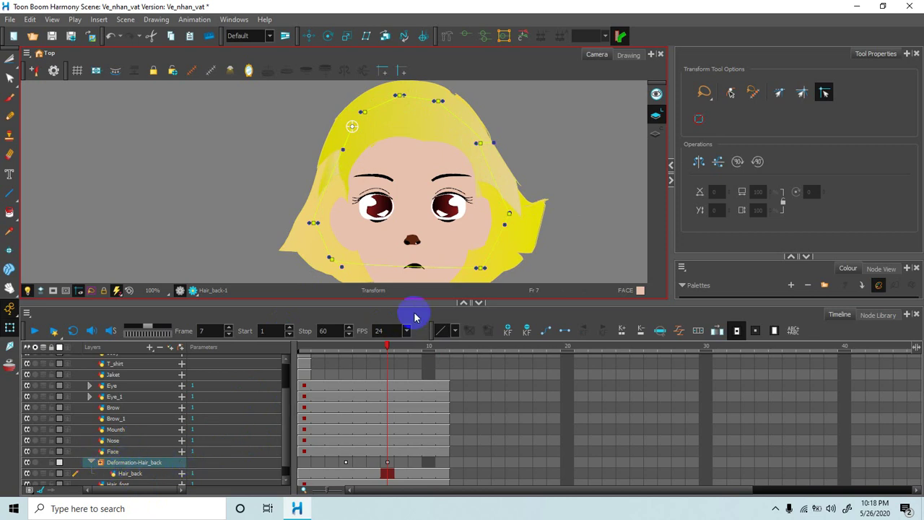
drag(386, 342, 371, 377)
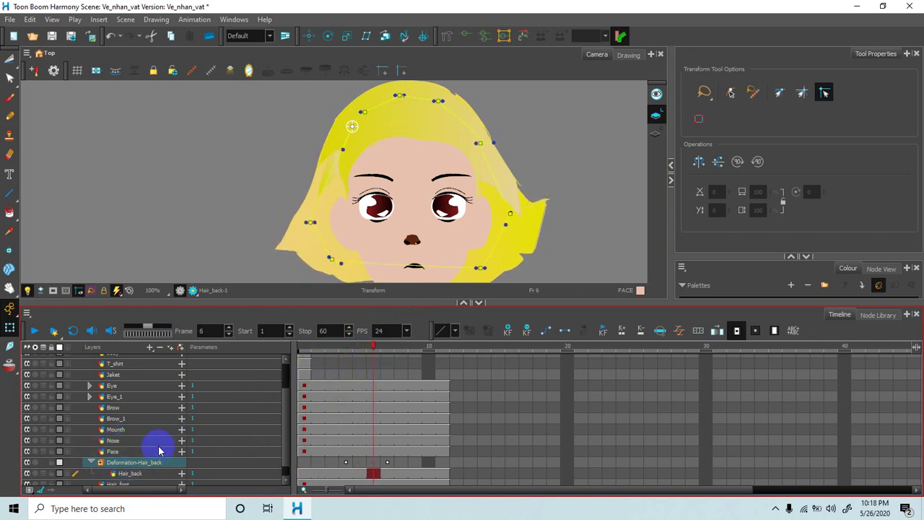
Step: Draw an envelope deformer on the Hair_font drawing, from the left temple over the forehead to the right temple, replacing the misplaced right-hand point
scroll(145, 448, down, 1)
click(128, 469)
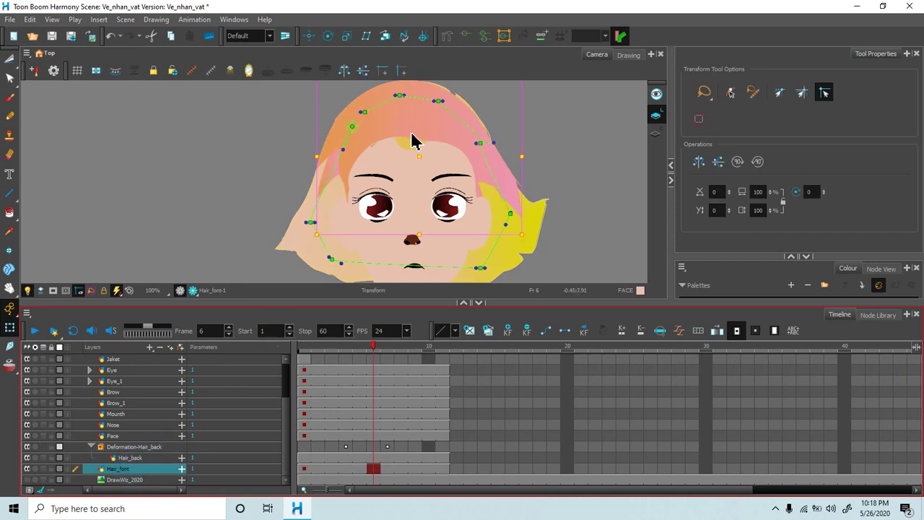
click(546, 128)
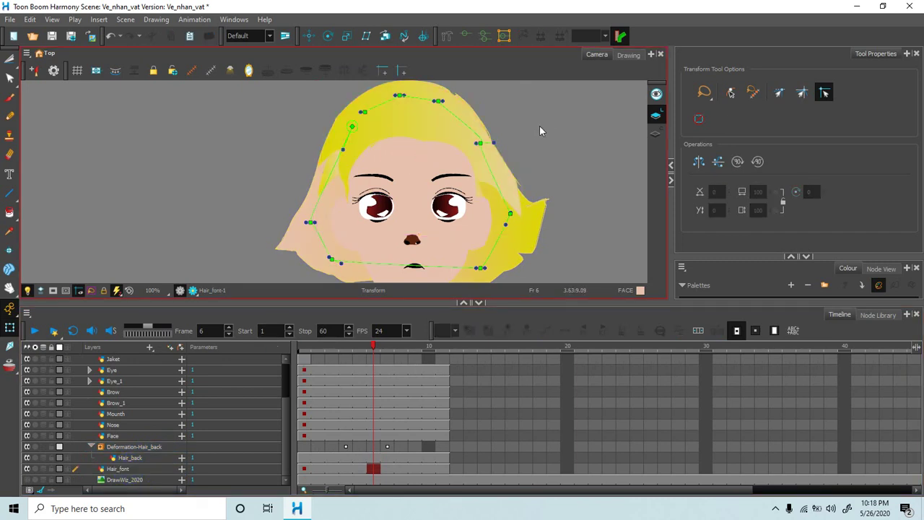
click(121, 469)
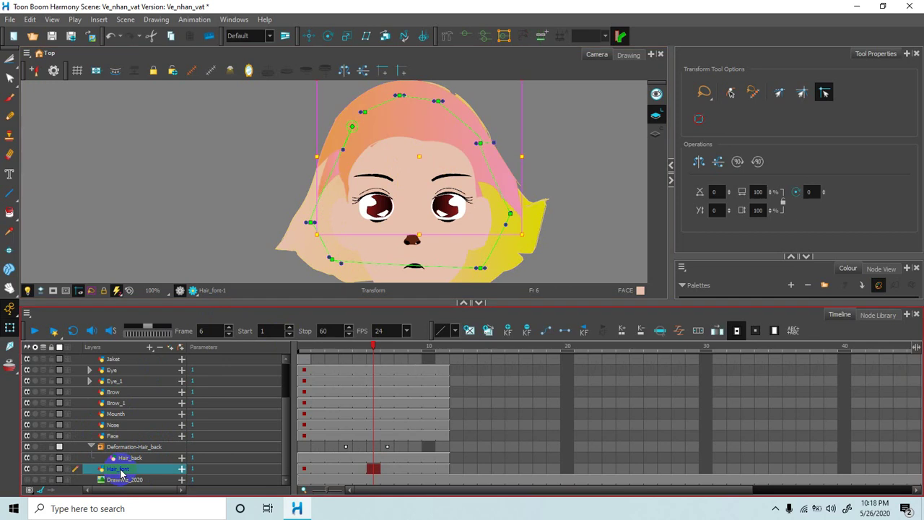
click(446, 36)
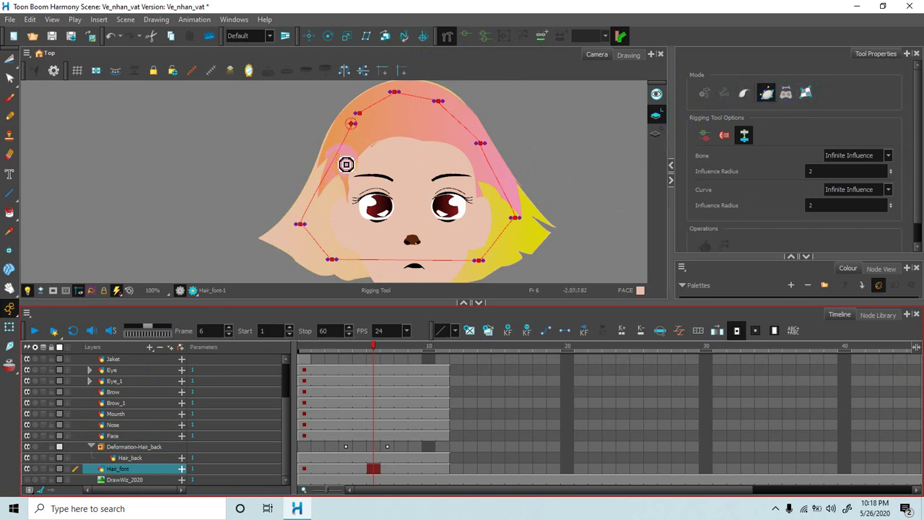
drag(340, 162, 394, 110)
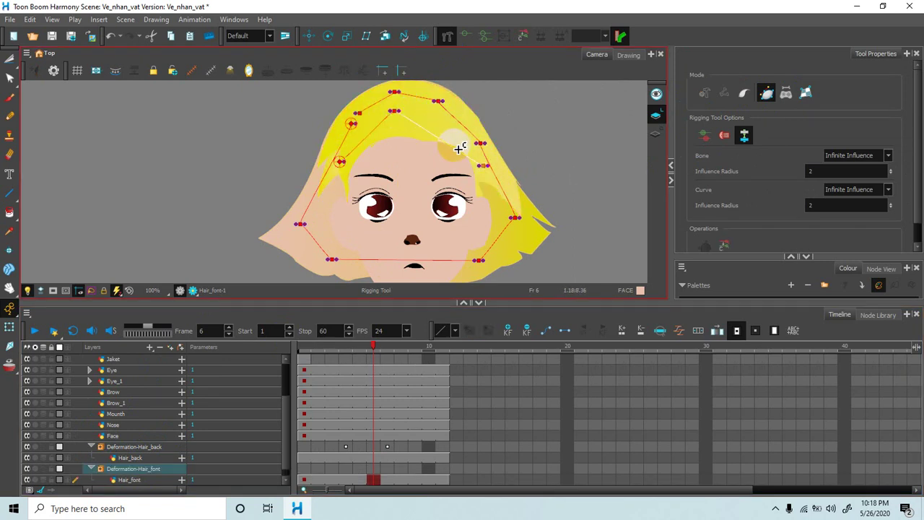
key(ctrl+z)
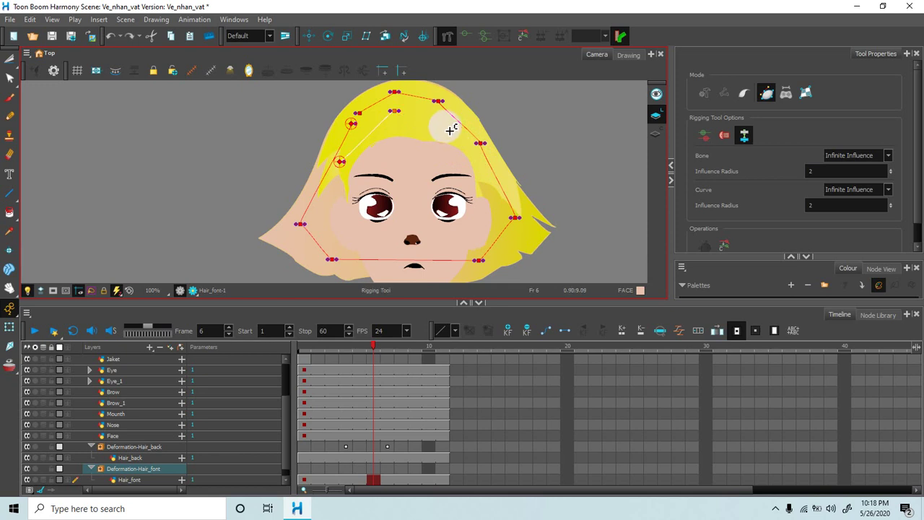
click(450, 127)
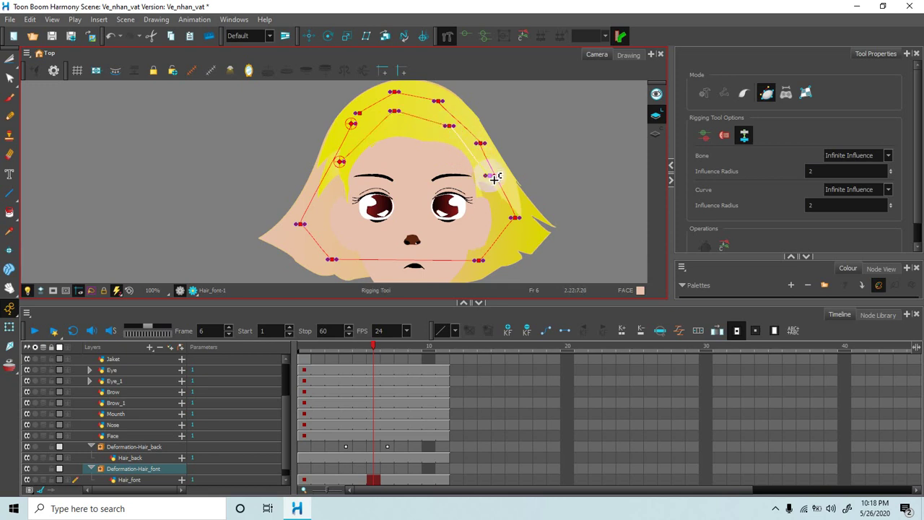
Step: At frame 6, tilt the handles of the front hair envelope's upper-right point with the Transform tool to curve the fringe
scroll(448, 140, up, 2)
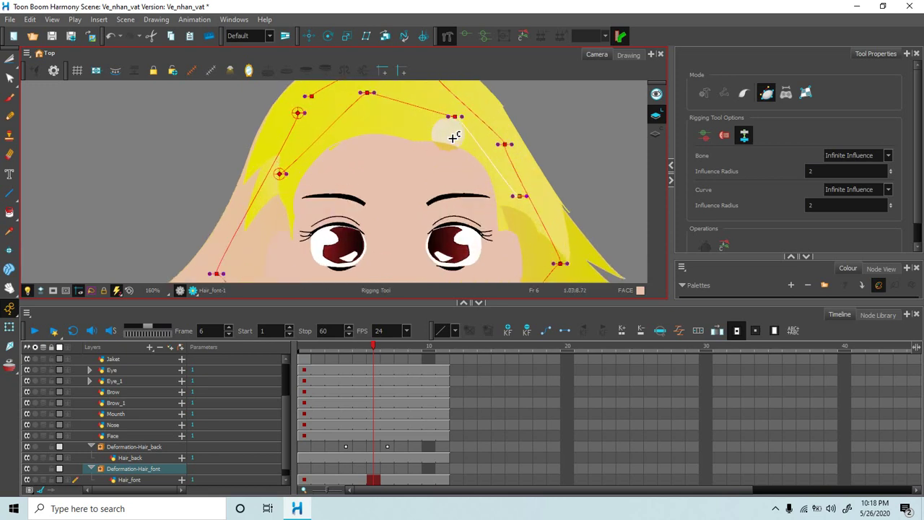
drag(9, 82, 48, 62)
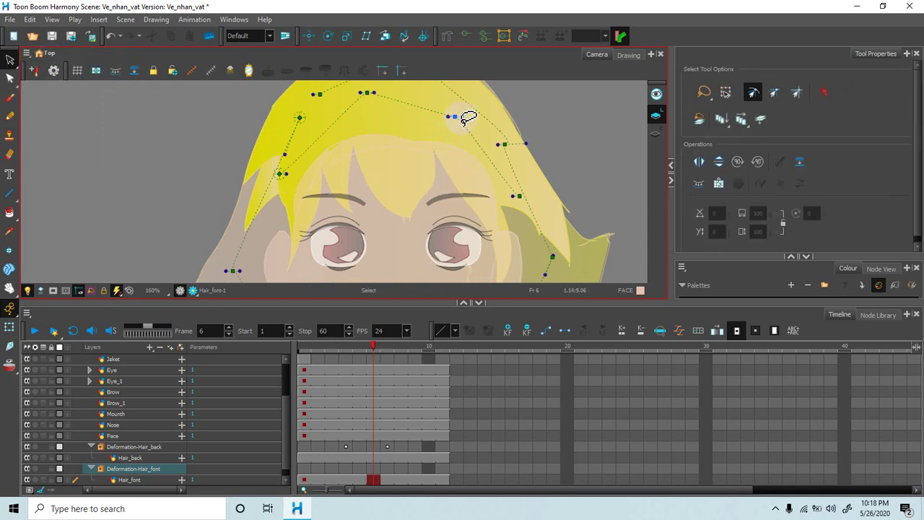
click(10, 327)
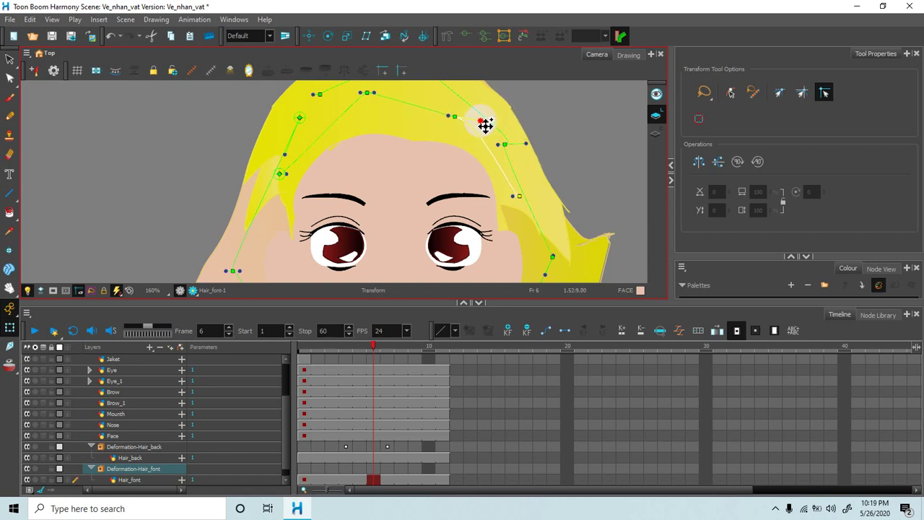
drag(483, 135, 449, 109)
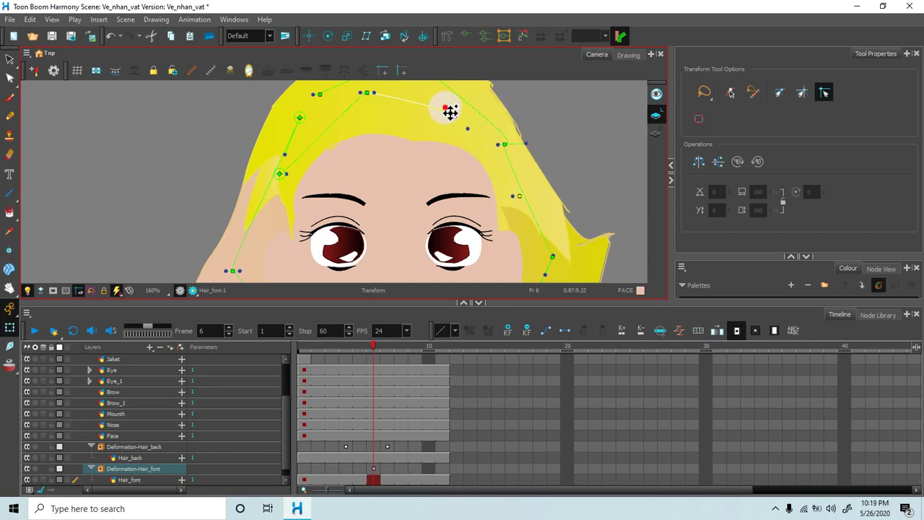
Step: At frame 9, lower the front hair envelope's left end point slightly and pull its upper-left point down and to the left
drag(366, 350, 412, 353)
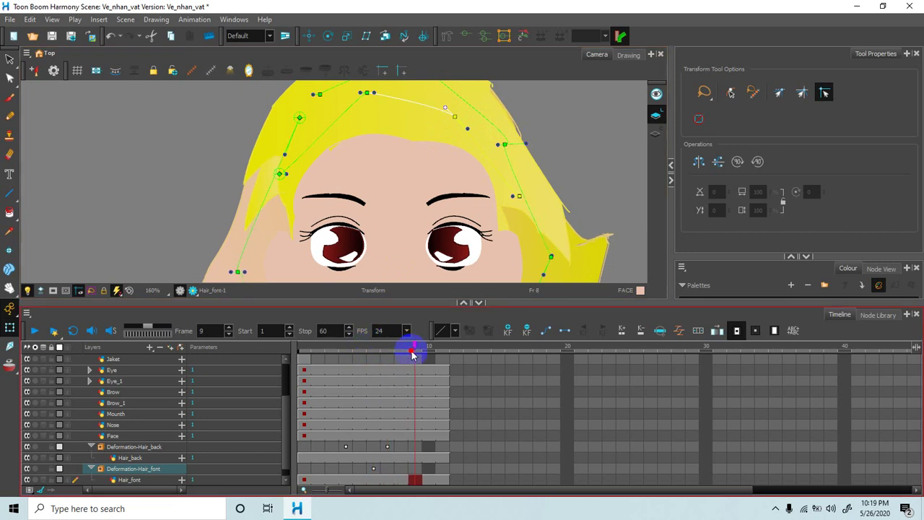
drag(281, 175, 284, 185)
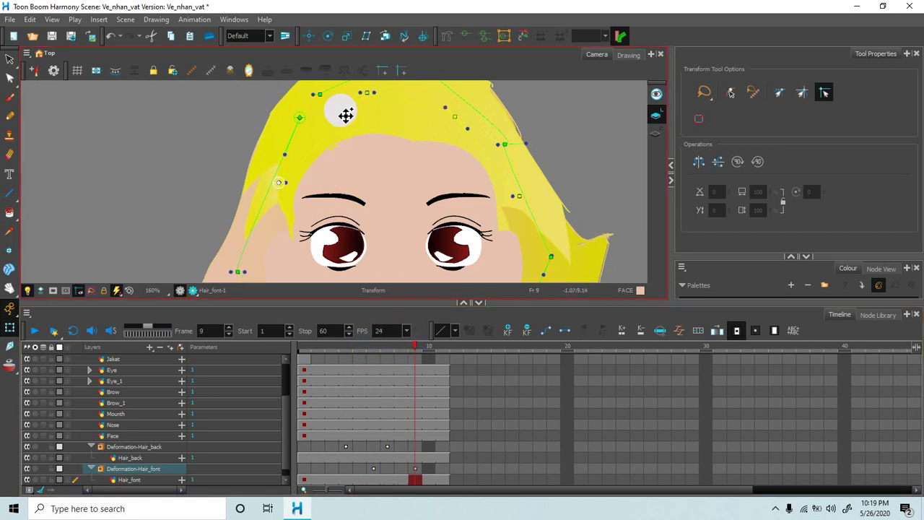
drag(363, 97, 354, 110)
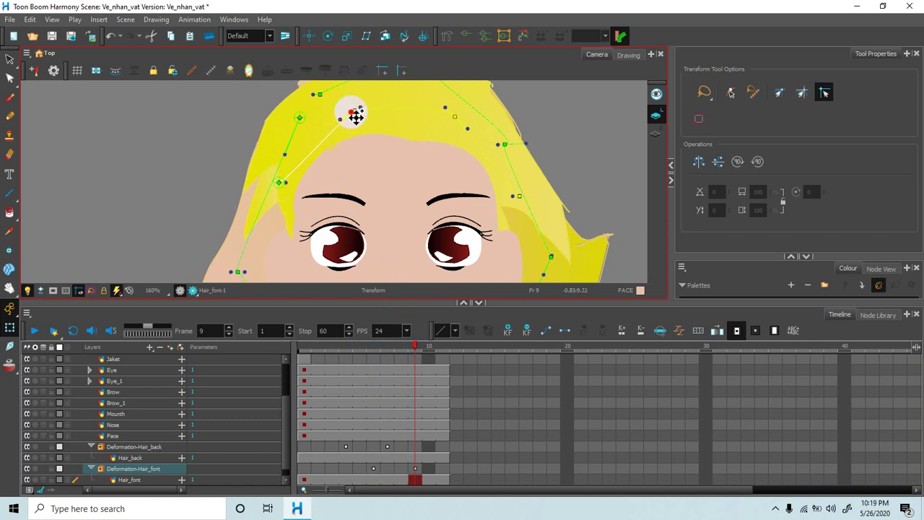
Step: At frame 11, move the front hair envelope's right end point slightly inward and down, and lower its left end point
drag(417, 348, 442, 349)
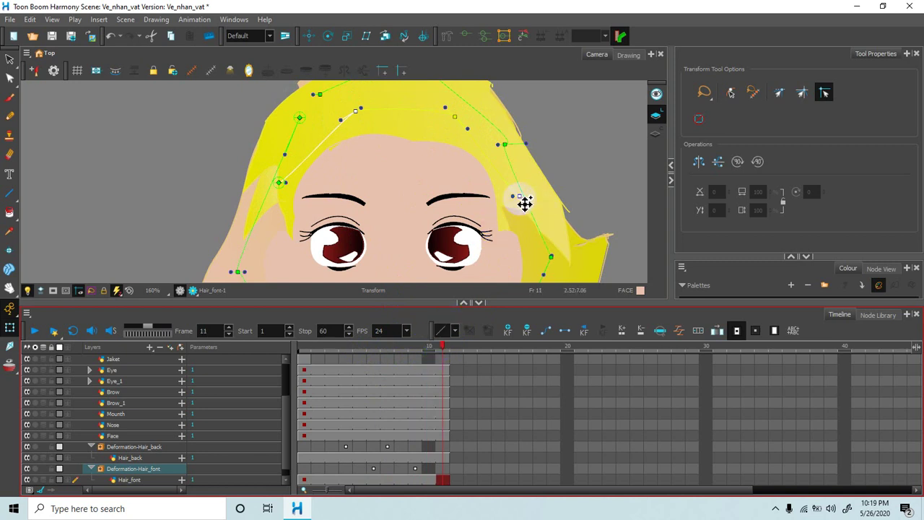
mouse_move(517, 199)
mouse_down()
mouse_move(514, 190)
mouse_move(524, 202)
mouse_move(517, 209)
mouse_up()
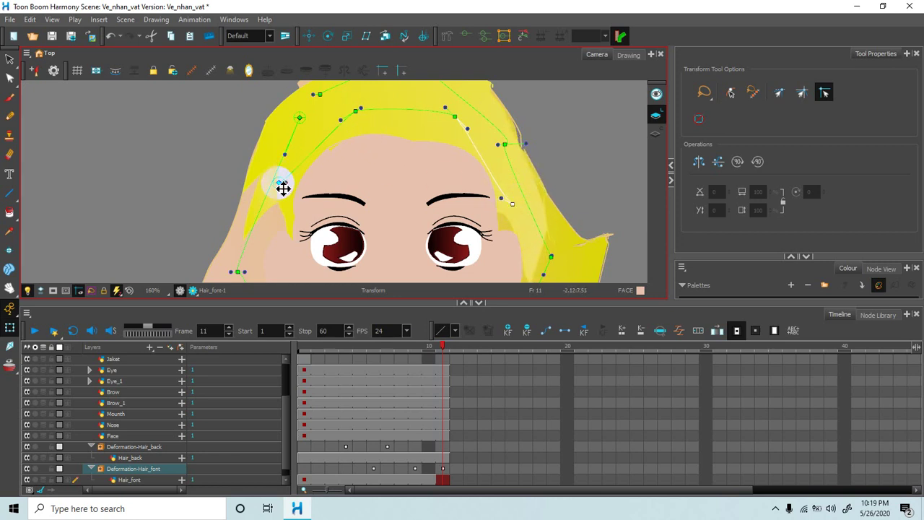
drag(283, 188, 279, 206)
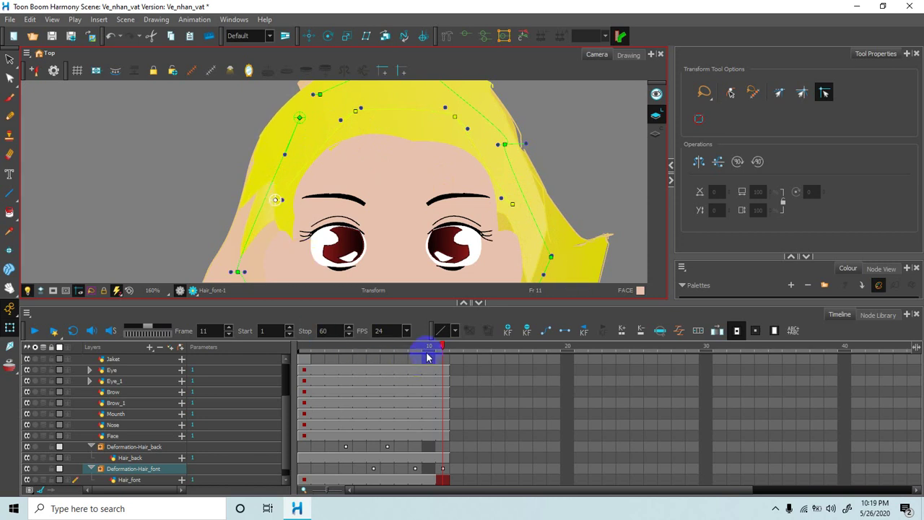
Step: Scrub back through the posed frames to check how the front and back hair move around the face
drag(442, 348, 411, 353)
drag(330, 367, 401, 361)
scroll(380, 264, down, 5)
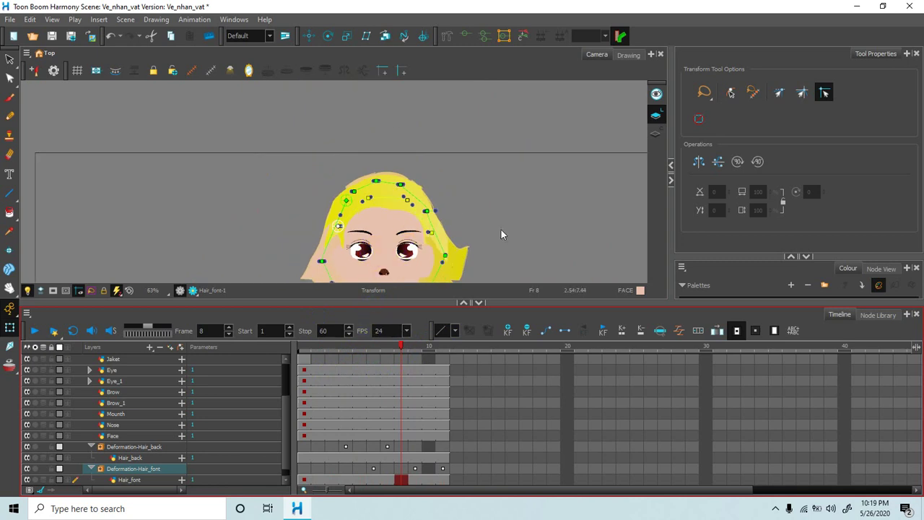
key(space)
drag(516, 241, 510, 138)
drag(394, 354, 369, 384)
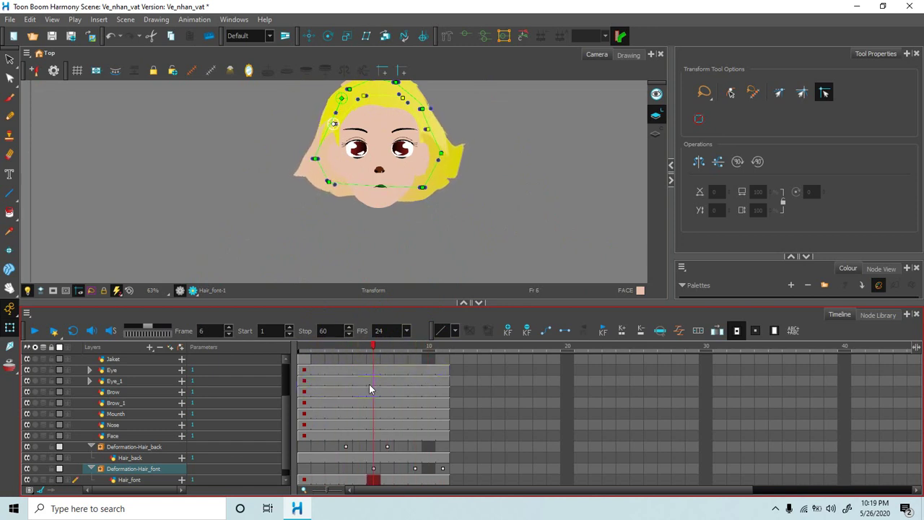
scroll(383, 219, up, 2)
key(space)
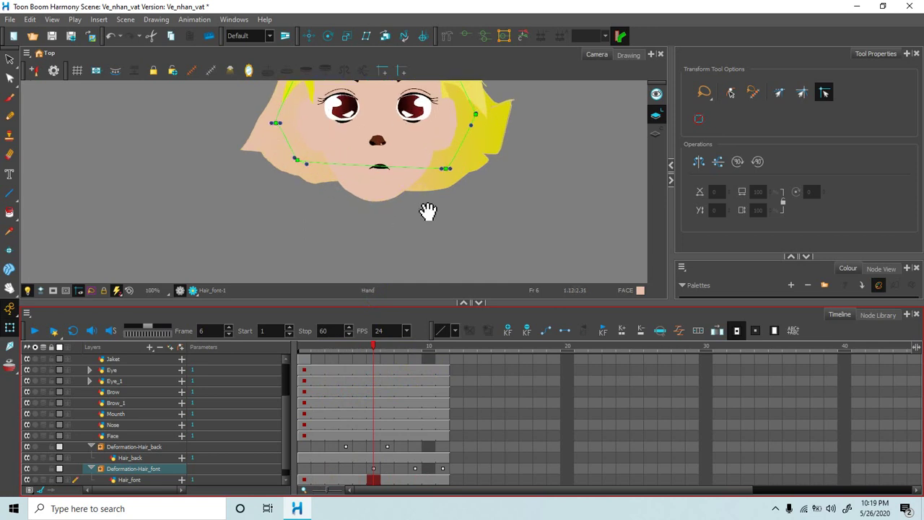
drag(455, 212, 483, 262)
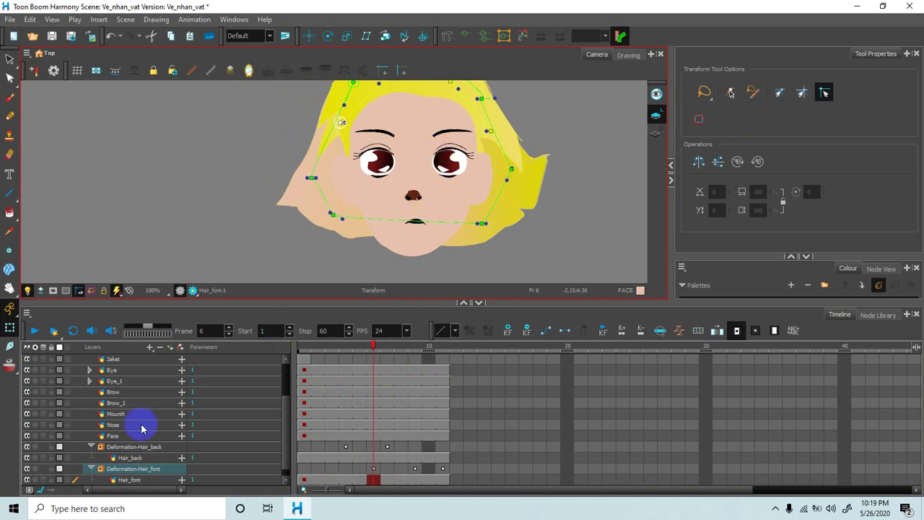
Step: Collapse the Deformation-Hair_back group, and at frame 1 shift the irises of both eyes slightly to the left
click(89, 448)
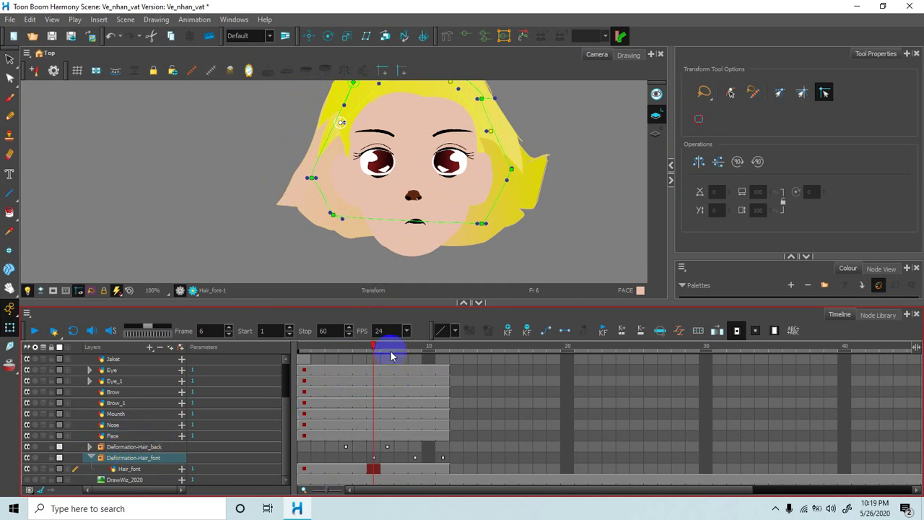
scroll(381, 212, up, 1)
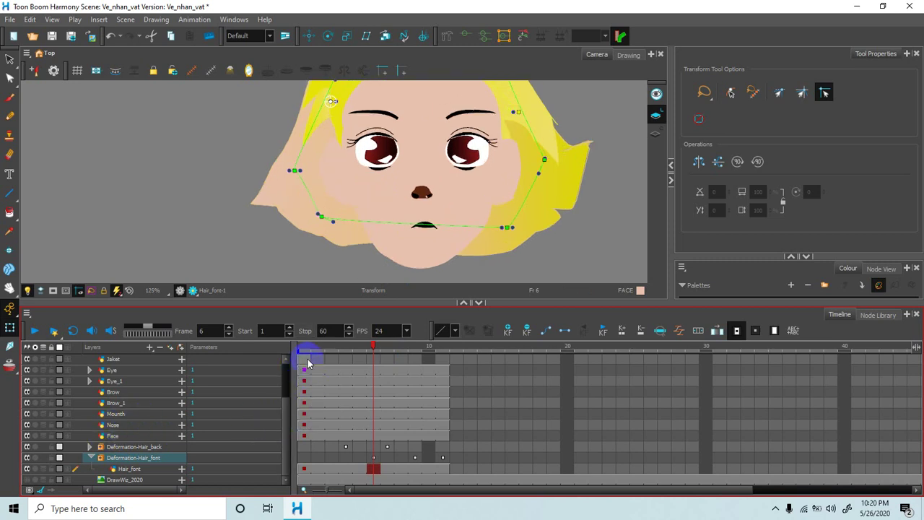
click(307, 360)
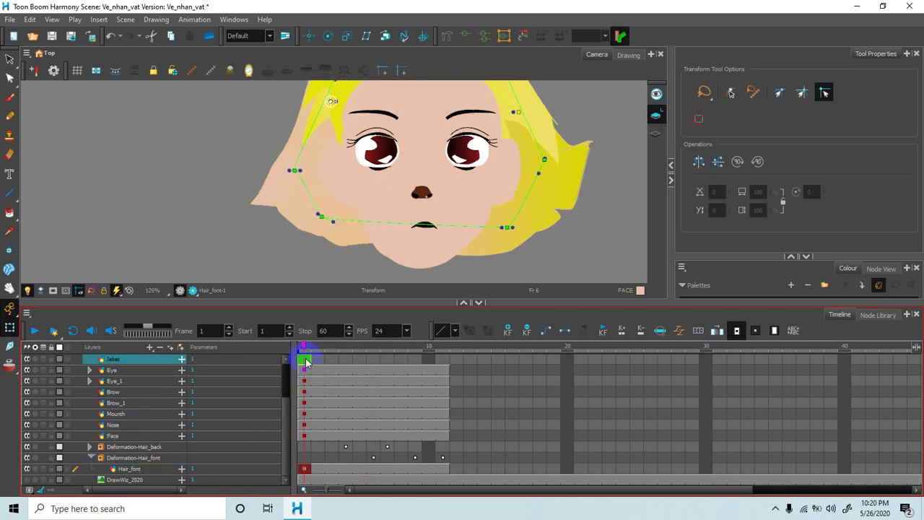
click(110, 371)
scroll(272, 231, up, 3)
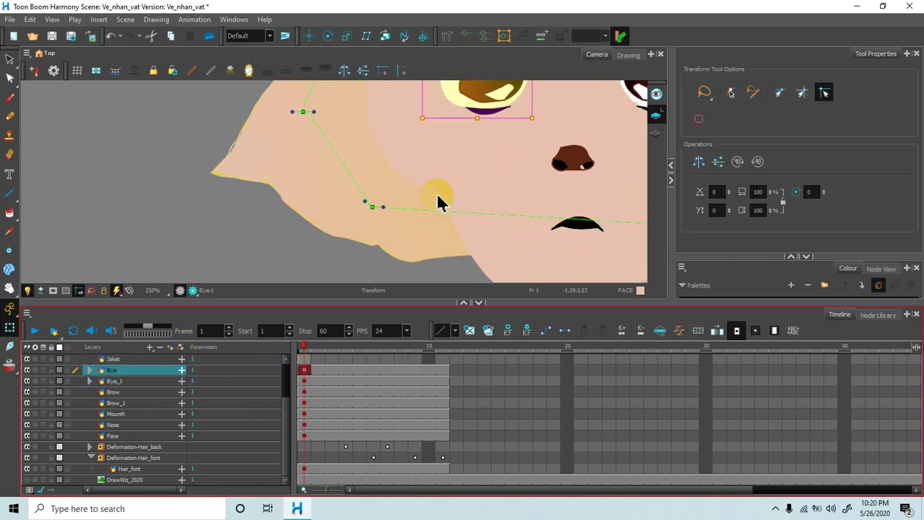
drag(415, 195, 369, 227)
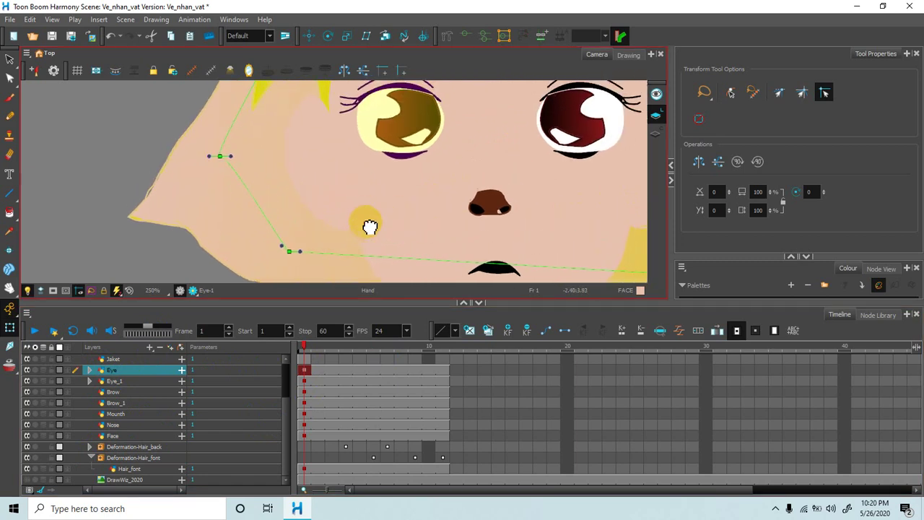
click(415, 115)
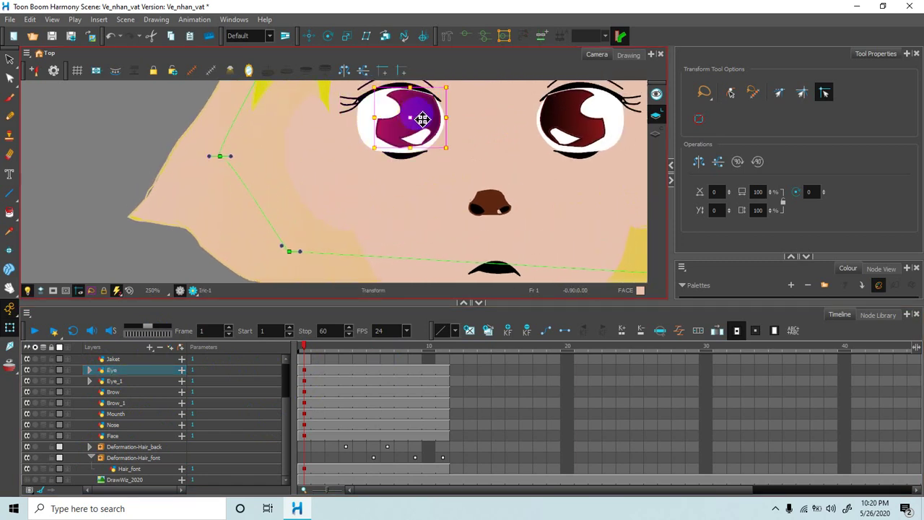
drag(422, 119, 415, 120)
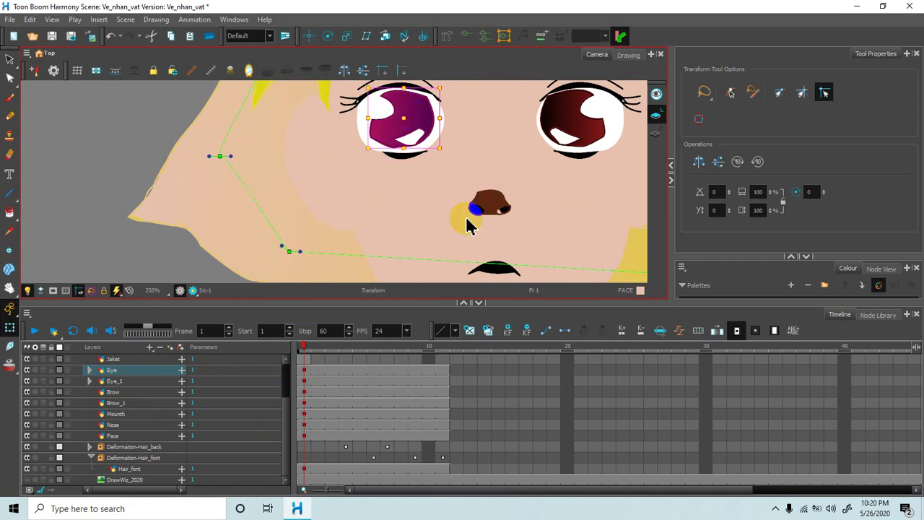
click(574, 121)
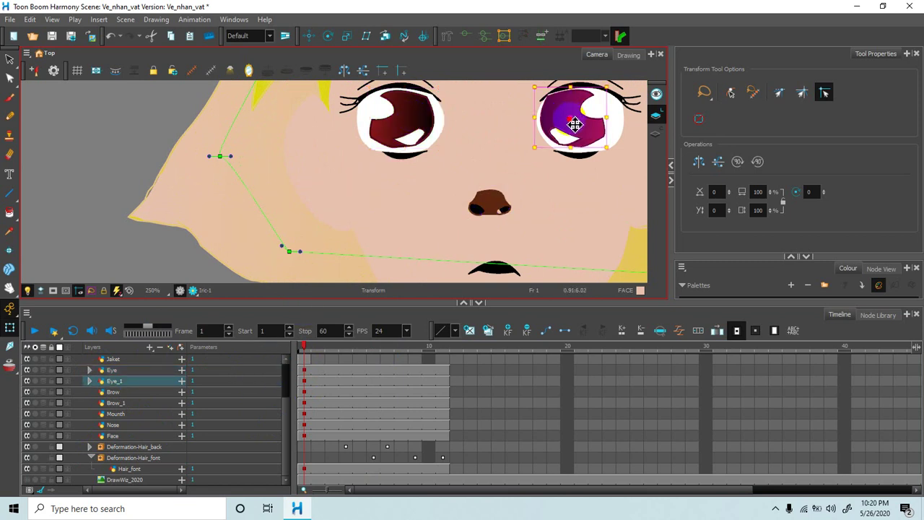
drag(574, 124, 577, 126)
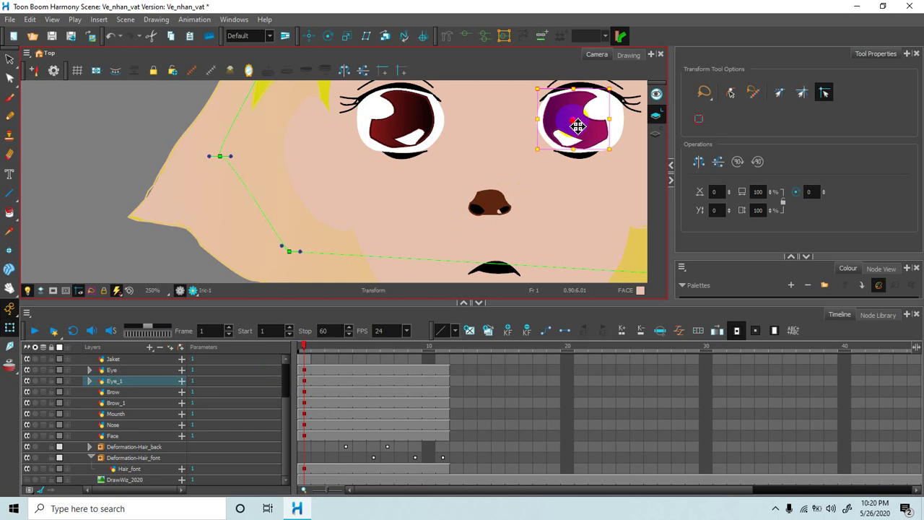
Step: At frame 3, move the left iris slightly up and to the right, and shift the right iris to the right
click(309, 350)
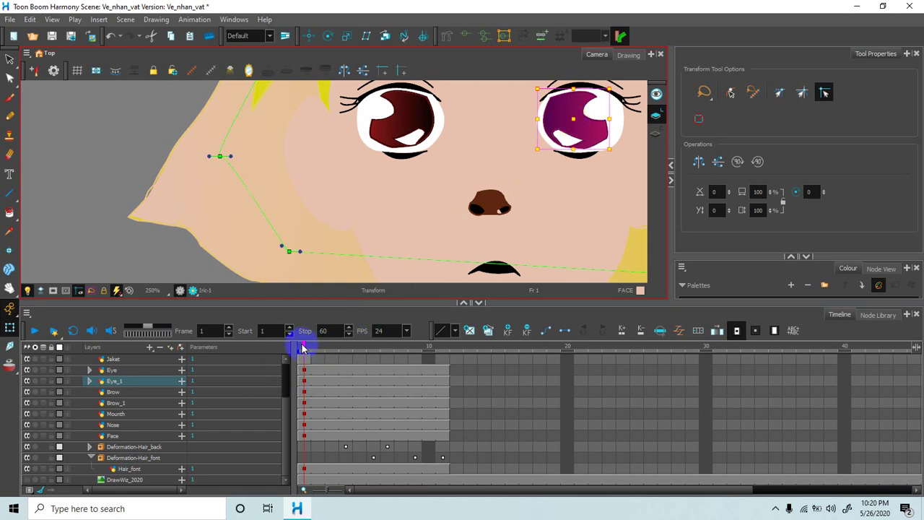
click(307, 347)
drag(322, 348, 333, 347)
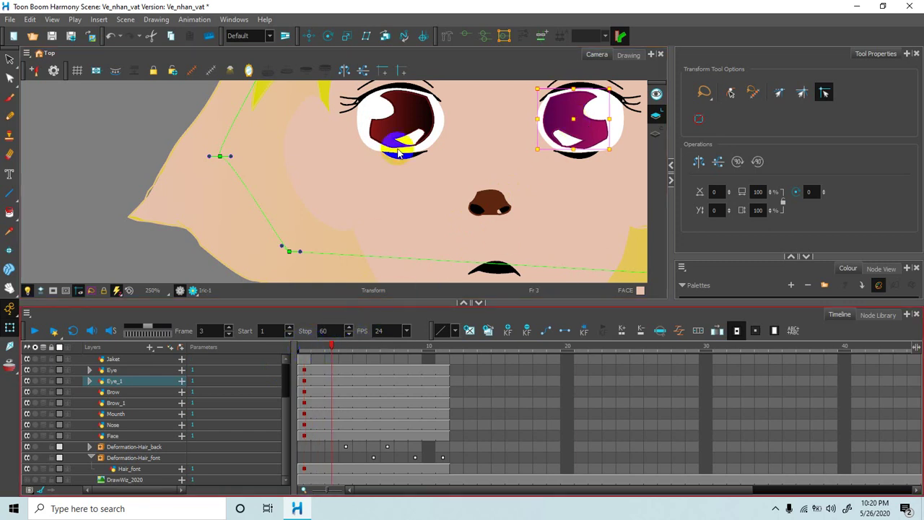
click(417, 119)
drag(419, 116, 422, 115)
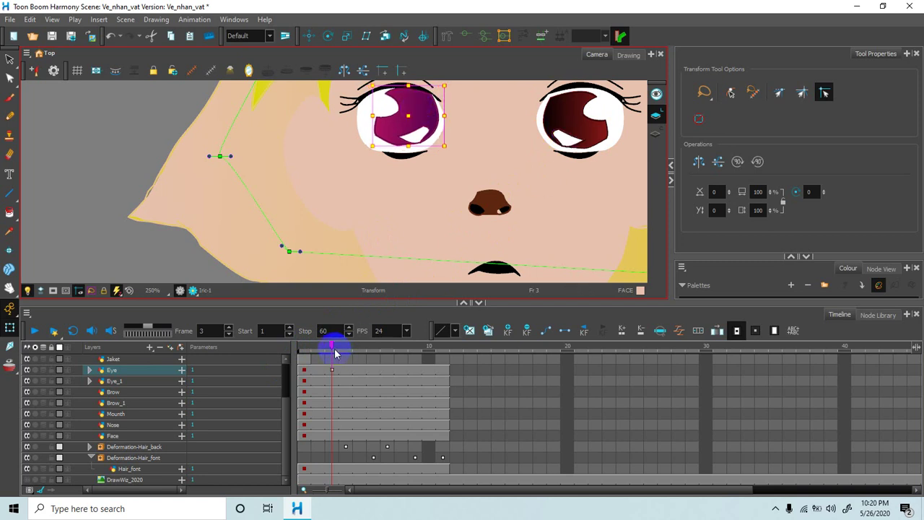
click(575, 121)
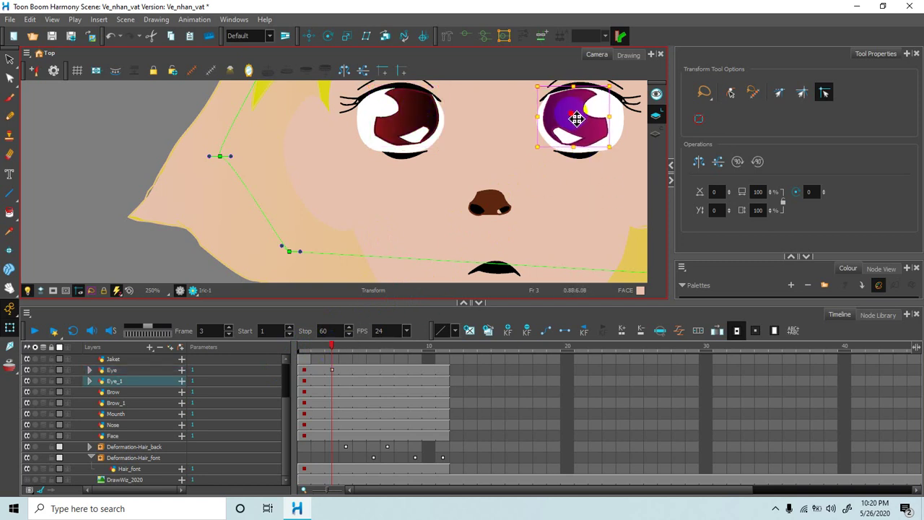
drag(575, 119, 583, 119)
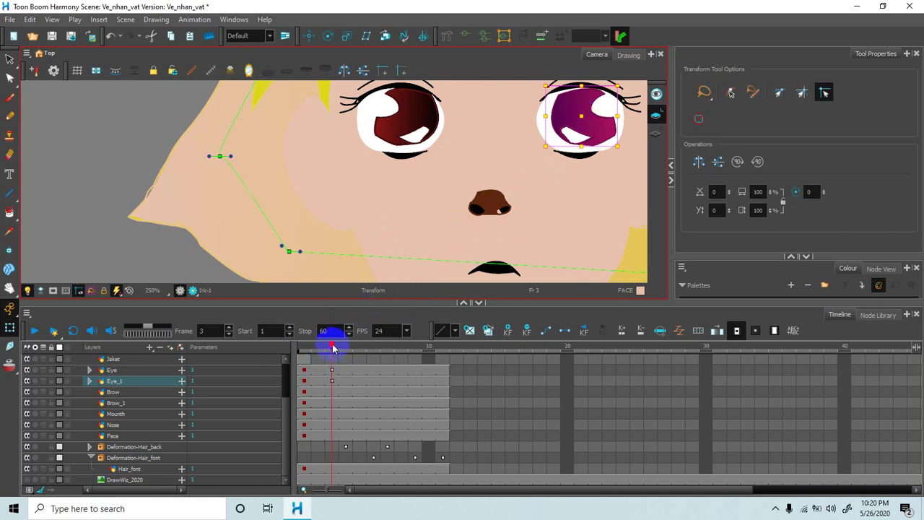
Step: At frame 5, flip the left iris horizontally and move it back inside the left eye
drag(332, 349, 356, 350)
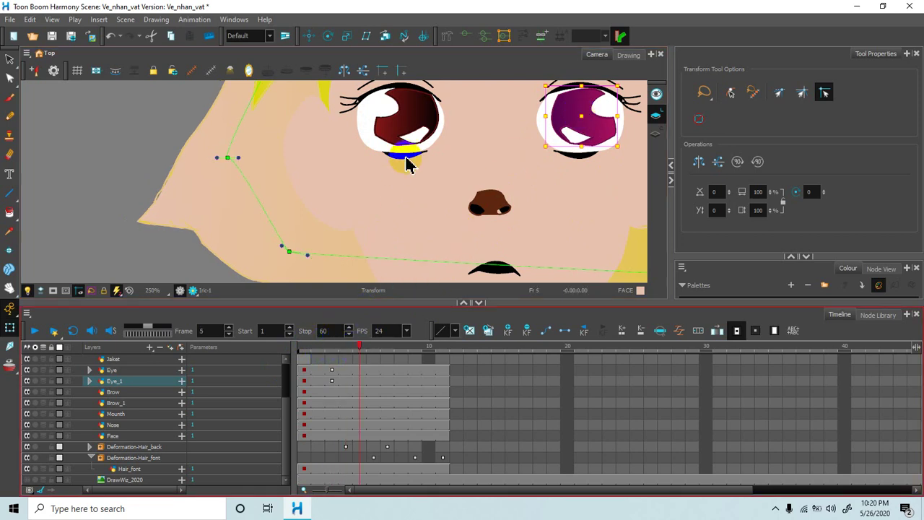
click(418, 118)
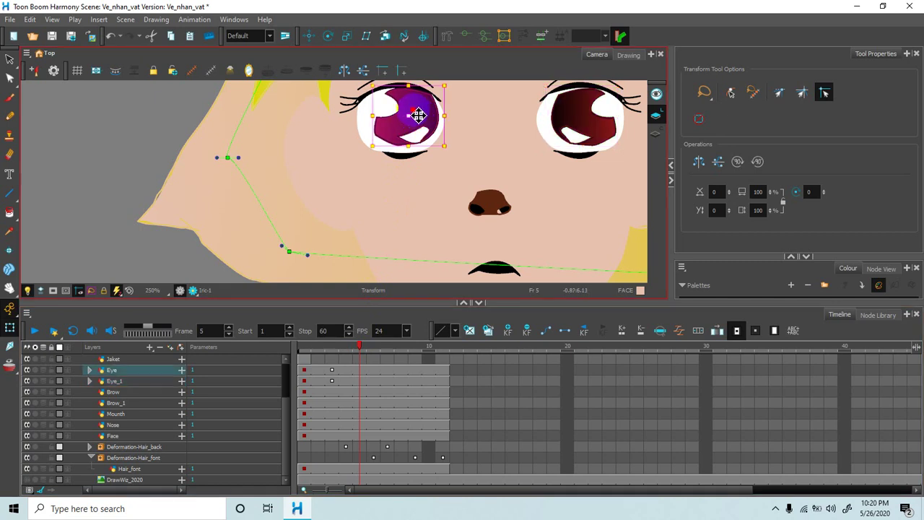
click(698, 161)
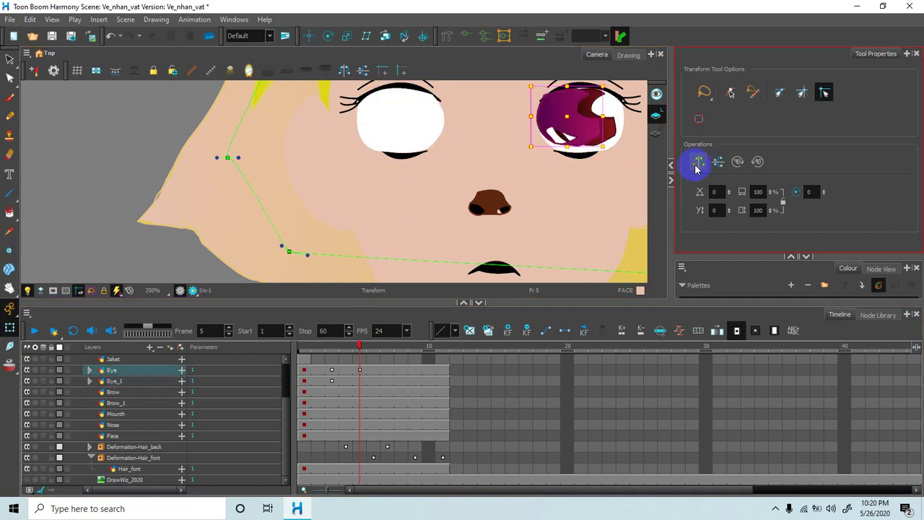
drag(568, 128, 410, 133)
click(356, 349)
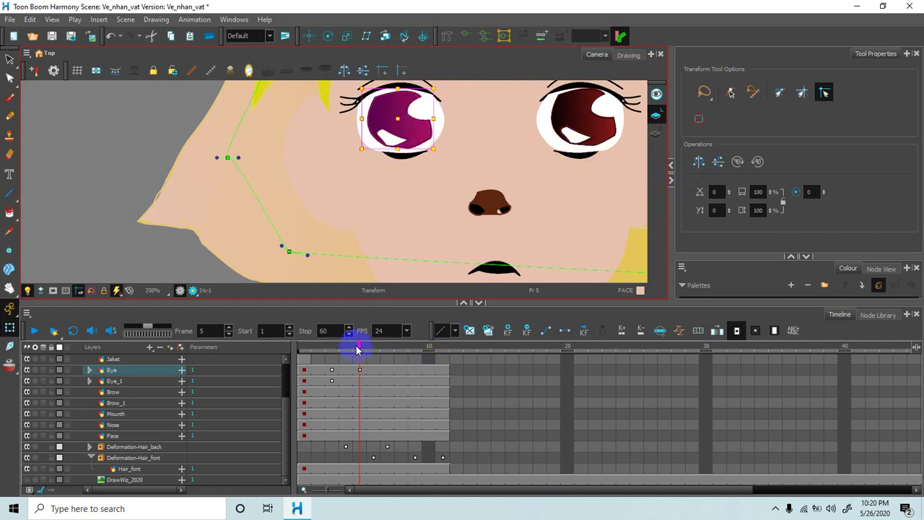
mouse_move(356, 350)
mouse_down()
mouse_move(309, 355)
mouse_move(358, 356)
mouse_up()
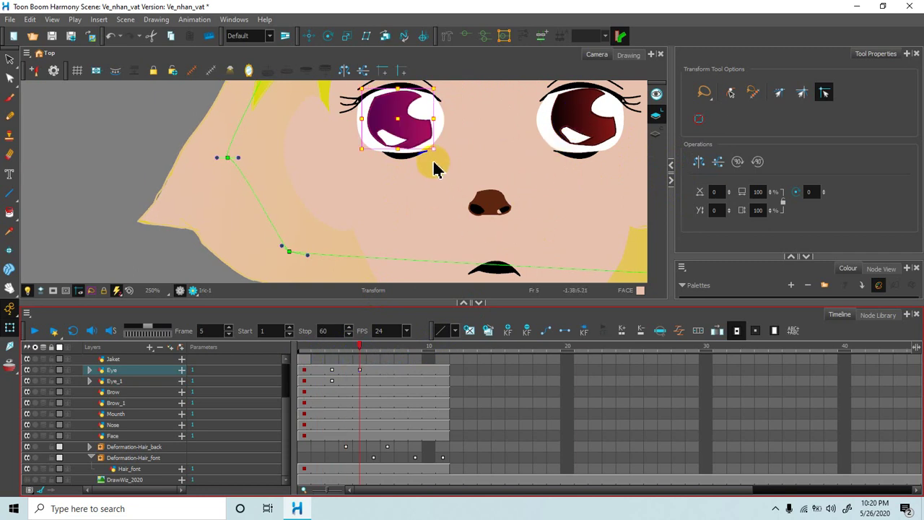
Step: At frame 8, flip the left iris horizontally again and reposition it within the left eye white
click(349, 347)
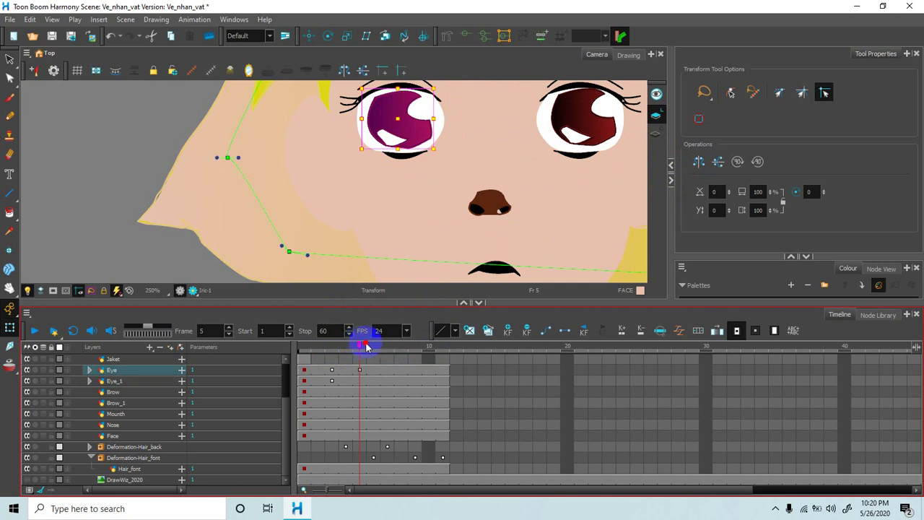
drag(366, 347, 393, 353)
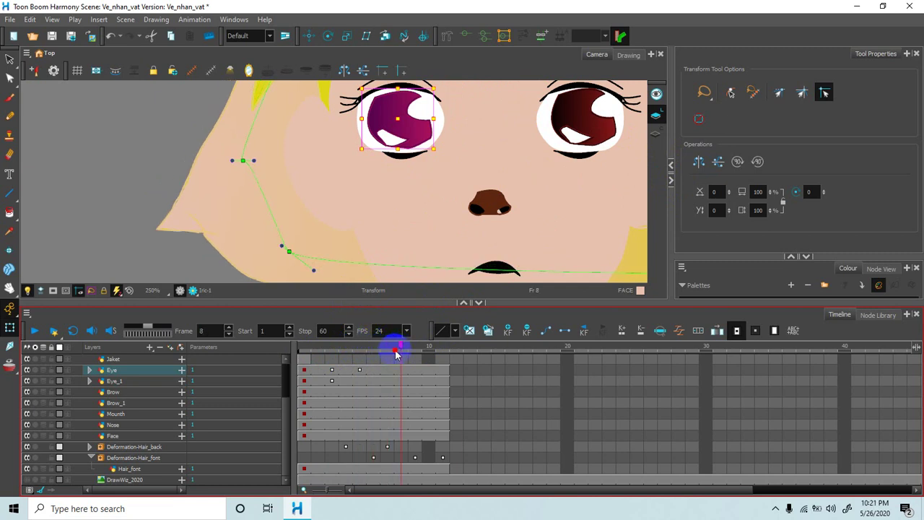
click(425, 131)
click(698, 162)
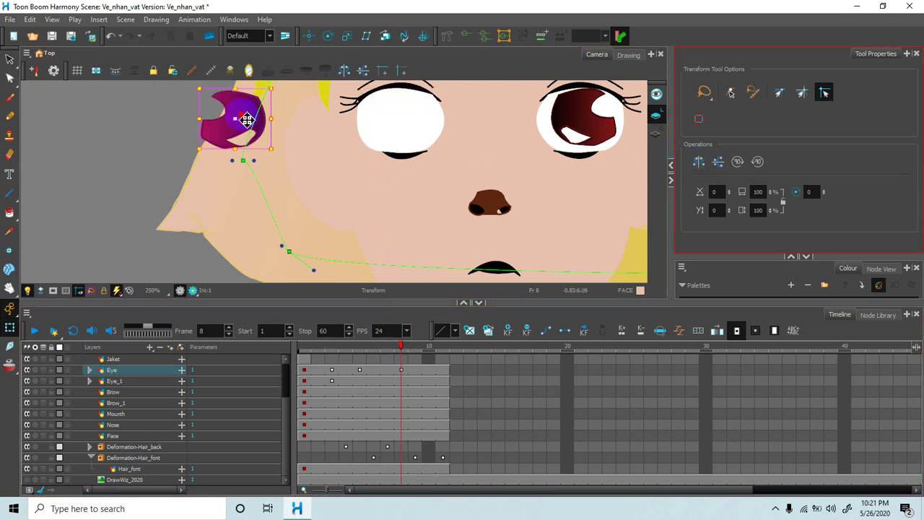
drag(247, 120, 416, 120)
Step: At frame 8, try to flip the right iris horizontally, both alone and together with the left eye
click(577, 123)
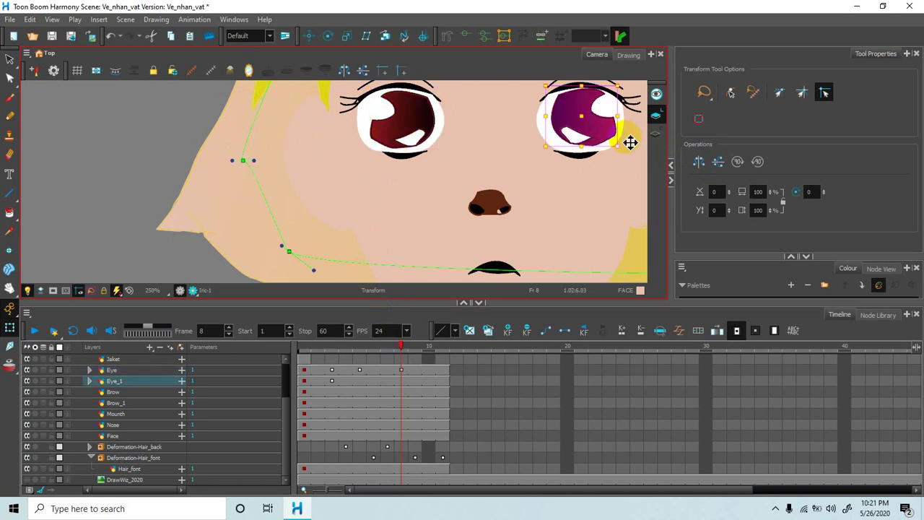
click(705, 176)
click(699, 163)
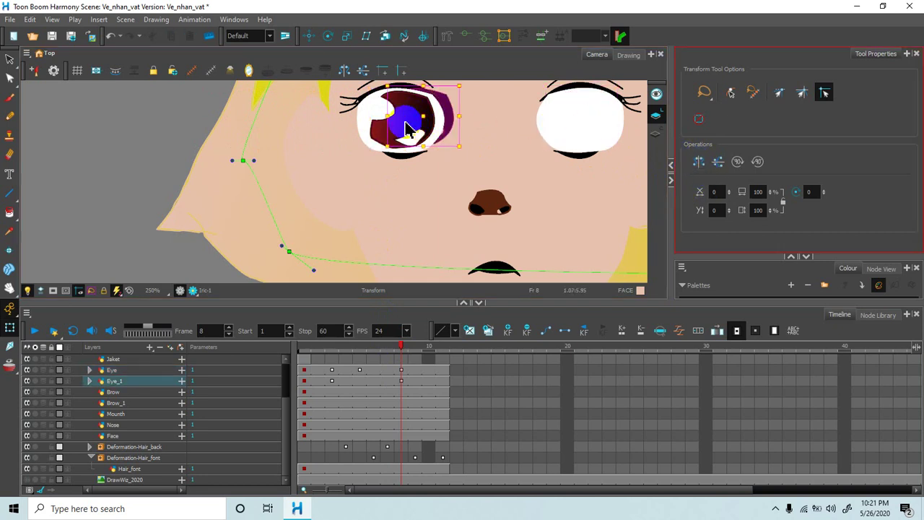
drag(406, 120, 437, 123)
shift+click(416, 118)
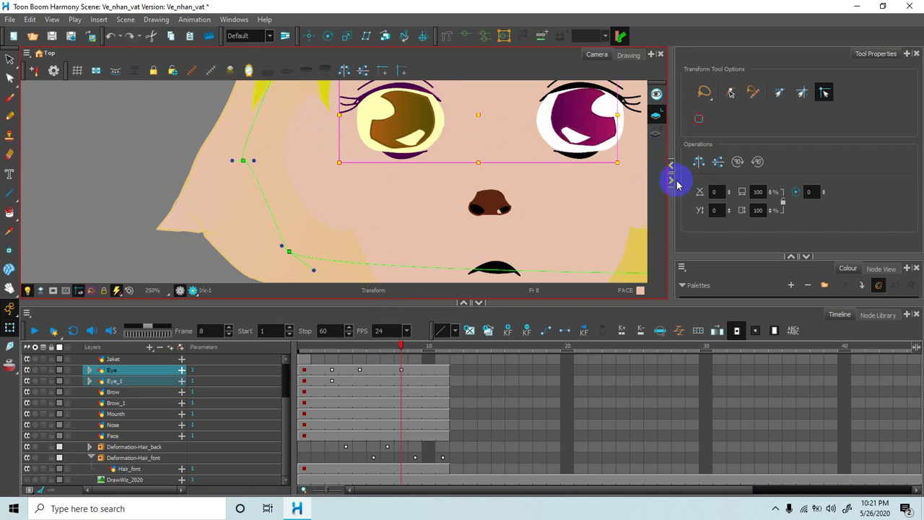
click(697, 161)
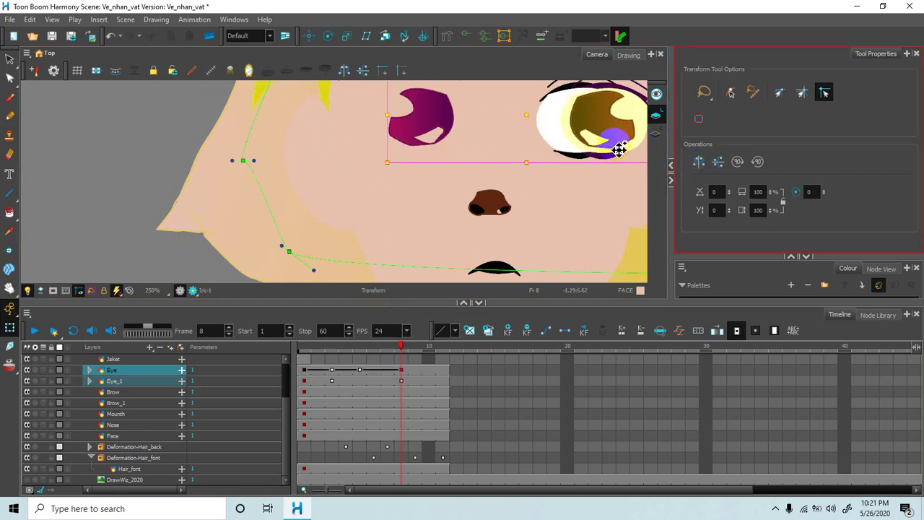
key(ctrl+z)
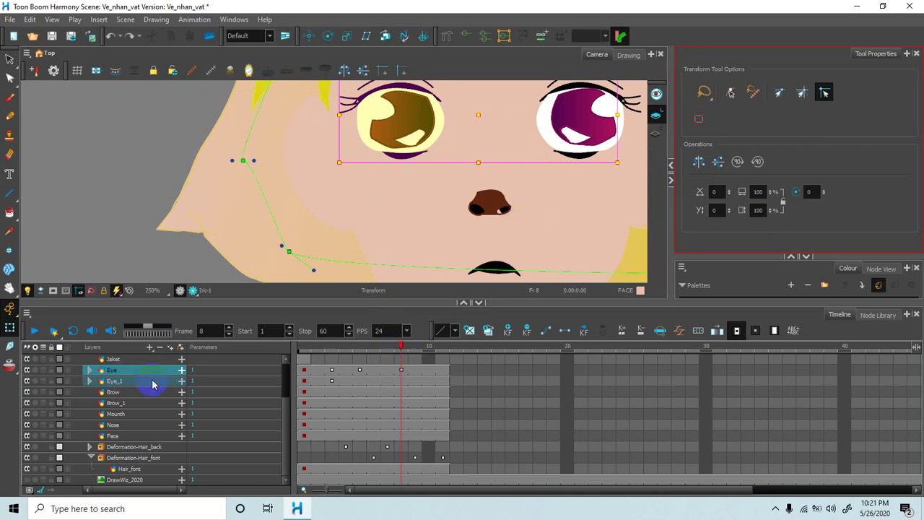
Step: Try to flip the whole Eye_1 layer horizontally at frame 8, and undo the flip and move
click(400, 435)
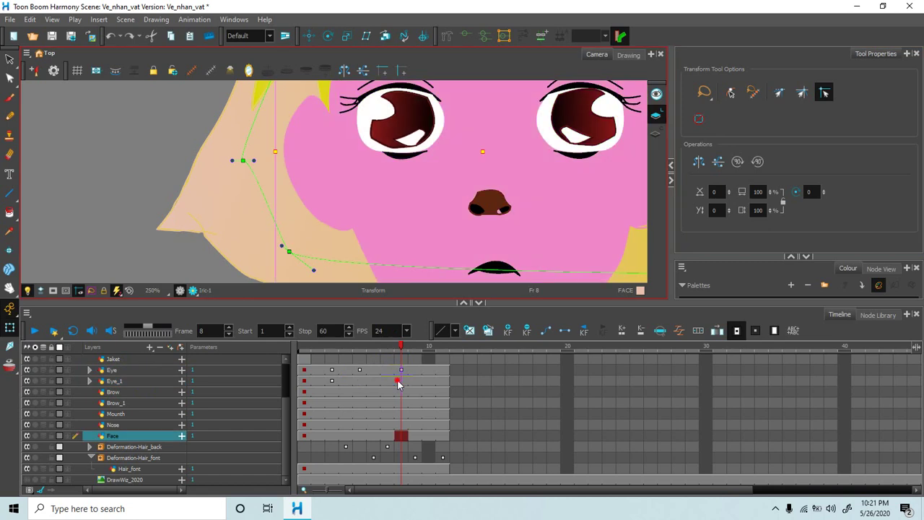
click(398, 382)
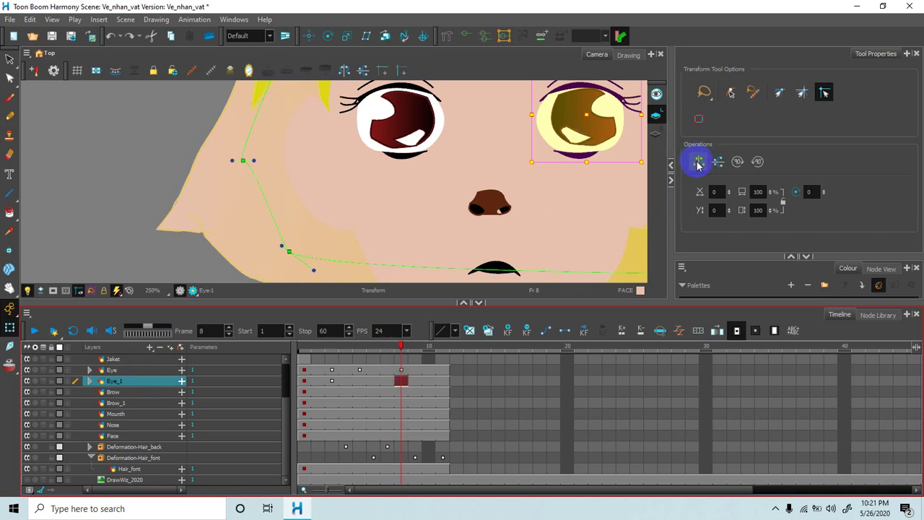
click(697, 163)
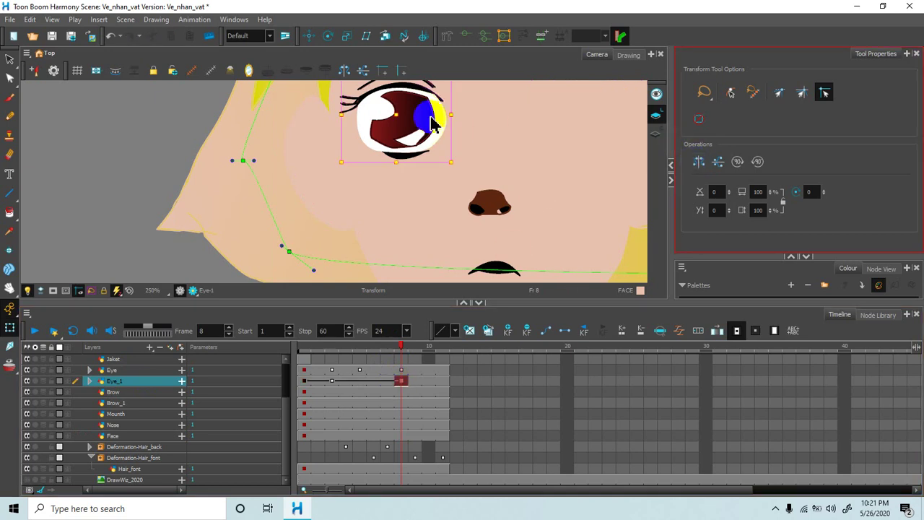
mouse_move(420, 122)
mouse_down()
mouse_move(402, 127)
mouse_move(439, 127)
mouse_up()
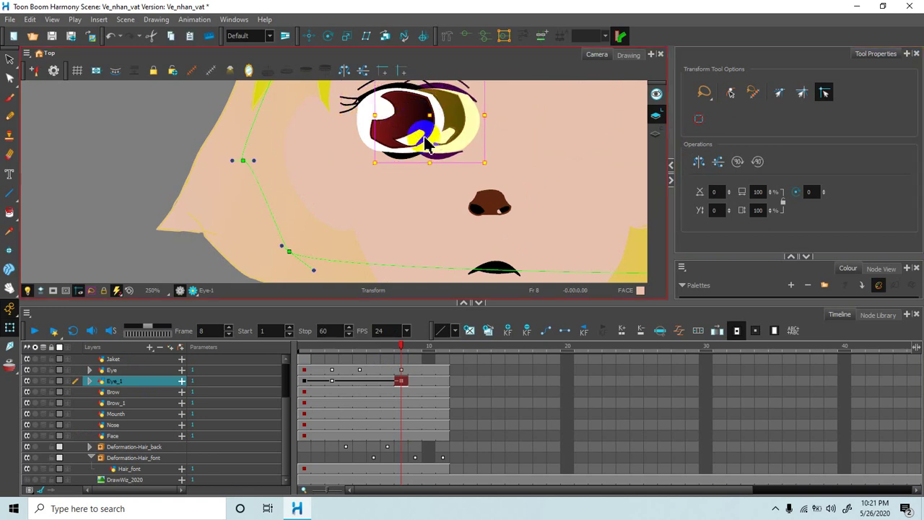
key(ctrl+z)
key(ctrl+z)
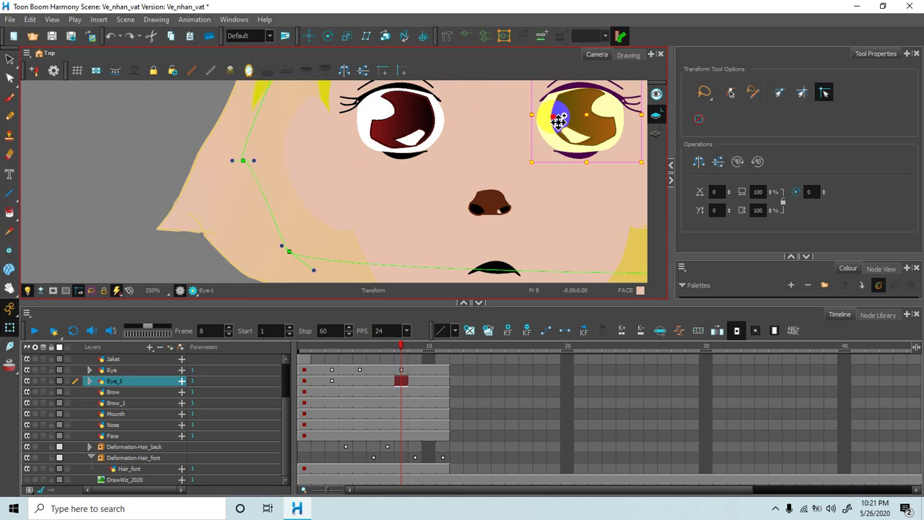
key(ctrl+z)
click(577, 187)
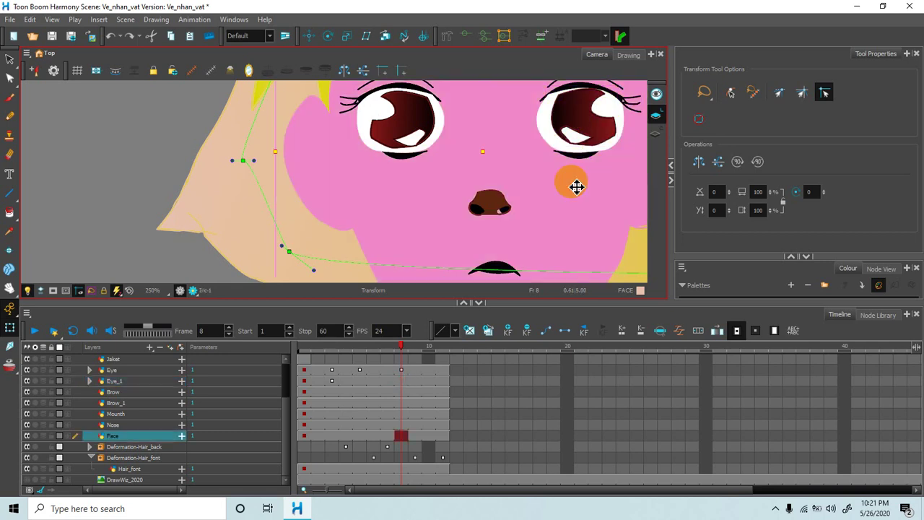
drag(576, 186, 578, 129)
Step: At frame 8, flip only the right iris horizontally and move it back inside the right eye
click(577, 129)
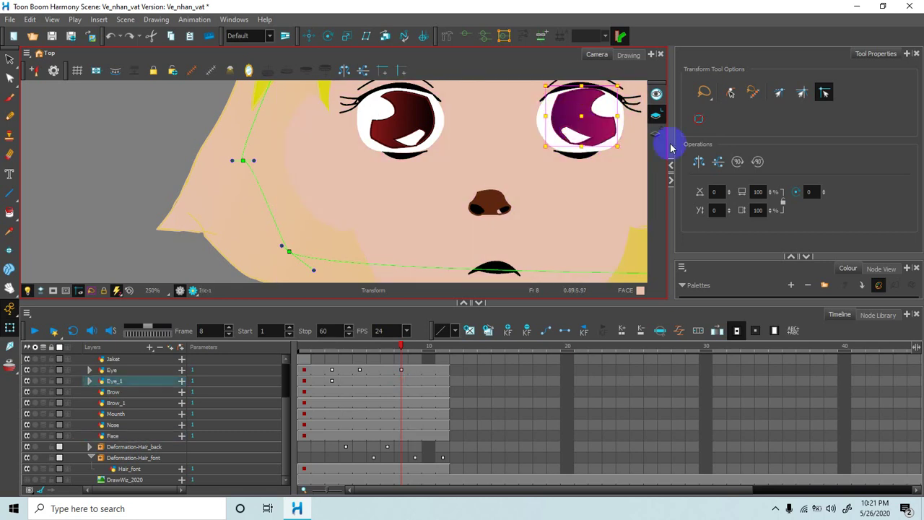
click(698, 164)
click(697, 164)
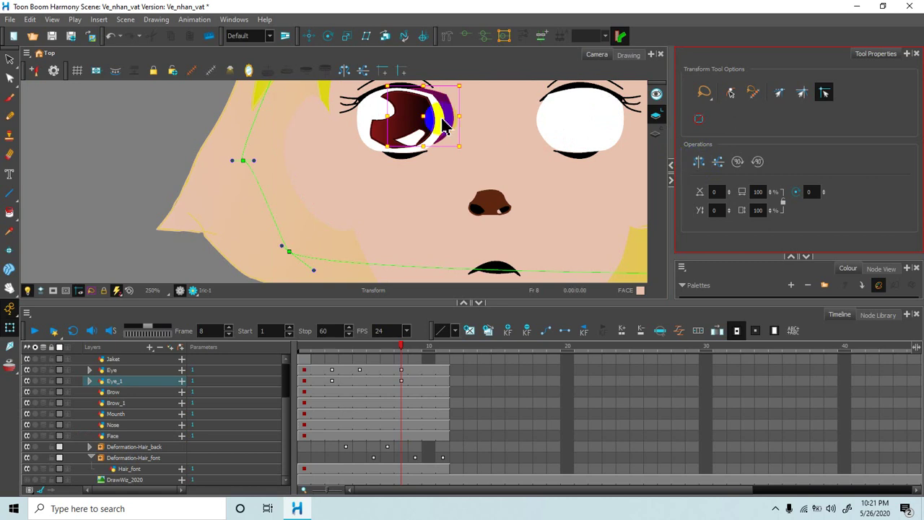
drag(421, 117, 585, 119)
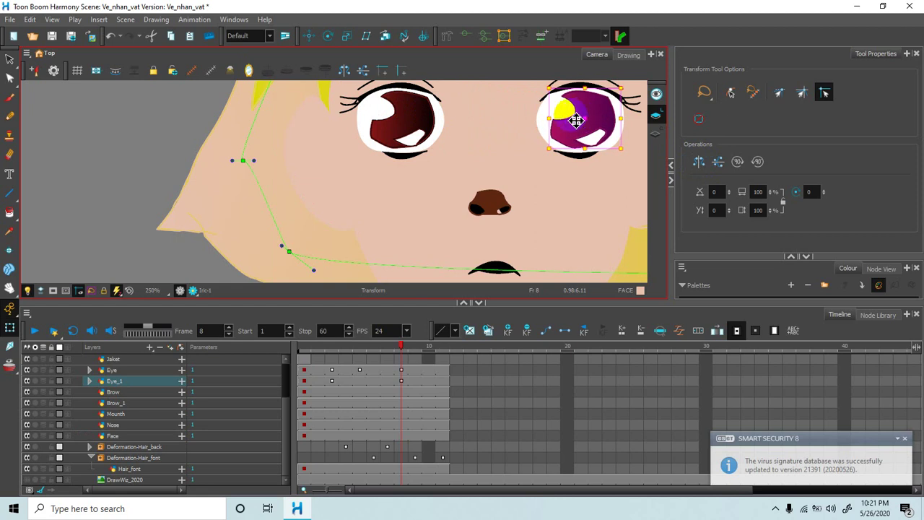
Step: Deselect the iris and scrub from frame 8 back to frame 1 to check the eye motion on the whole face
click(120, 154)
scroll(120, 153, down, 2)
click(383, 325)
click(405, 353)
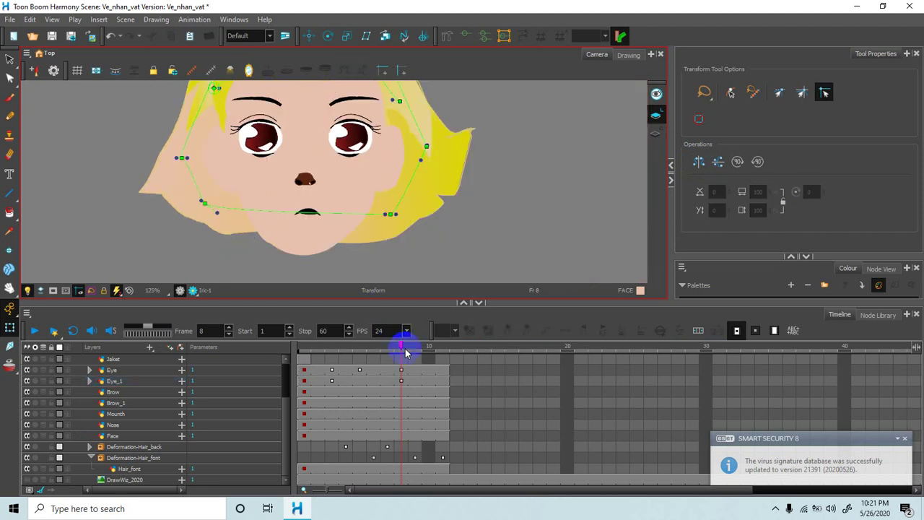
mouse_move(399, 349)
mouse_down()
mouse_move(310, 351)
mouse_move(407, 365)
mouse_move(303, 366)
mouse_move(373, 367)
mouse_move(305, 375)
mouse_move(383, 380)
mouse_move(318, 380)
mouse_move(391, 378)
mouse_move(309, 379)
mouse_up()
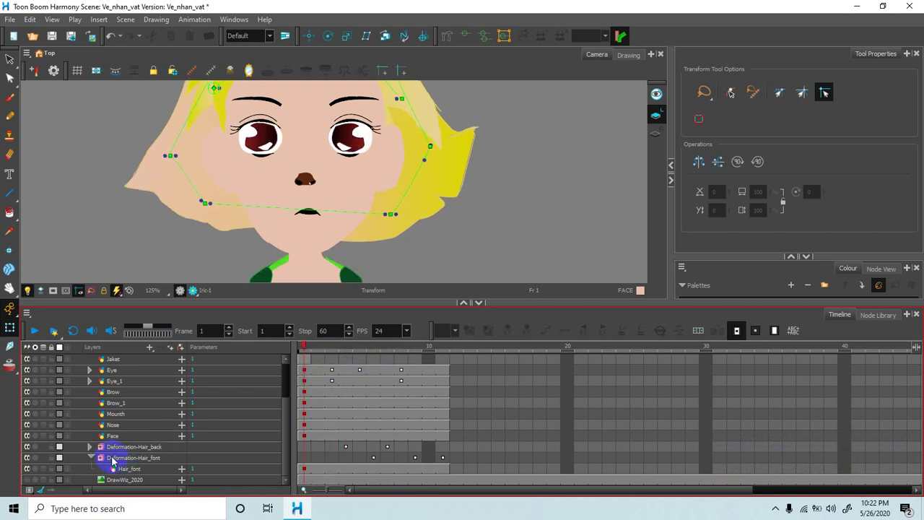
Step: Give the Mounth layer an empty drawing 2 at frame 5 and open it in the Drawing view
drag(120, 417, 302, 422)
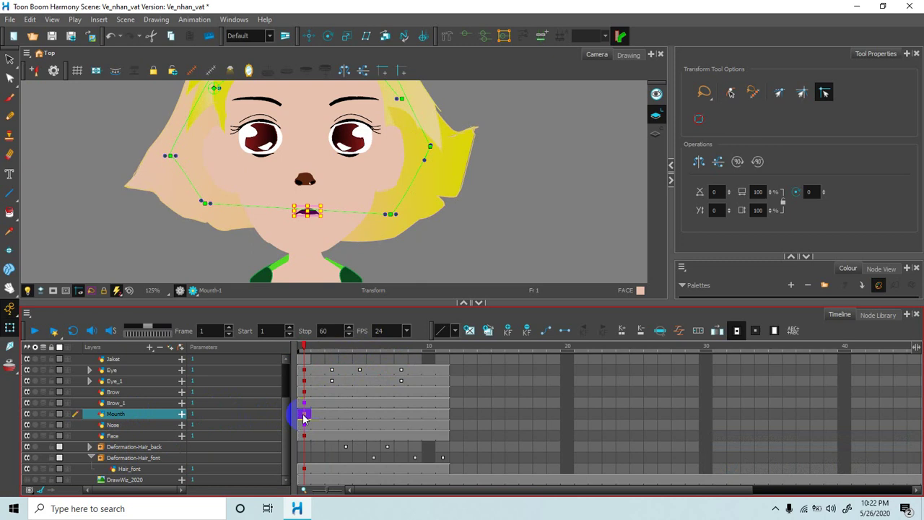
drag(318, 420, 359, 415)
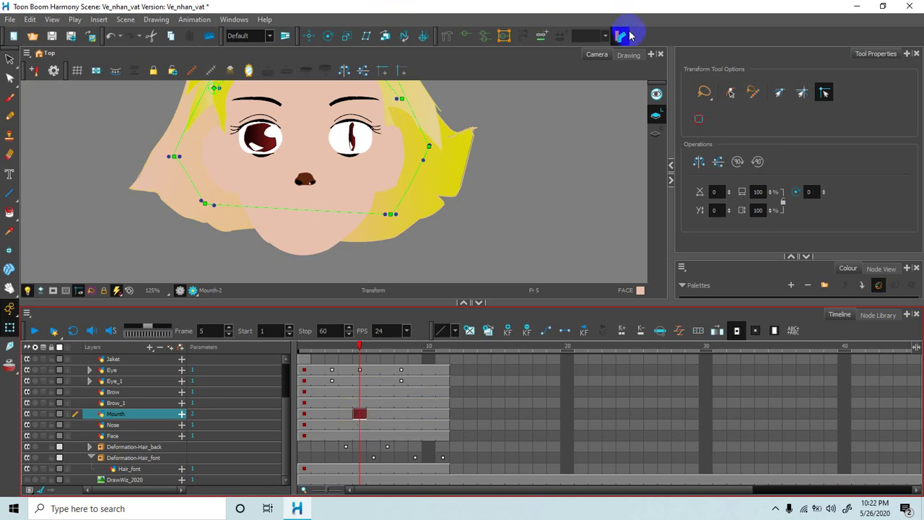
click(628, 56)
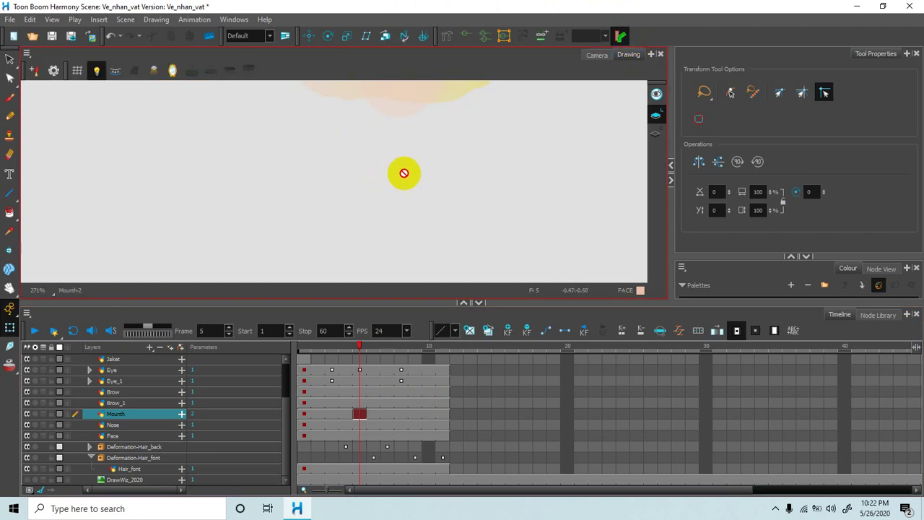
key(space)
drag(443, 148, 455, 281)
drag(445, 189, 438, 195)
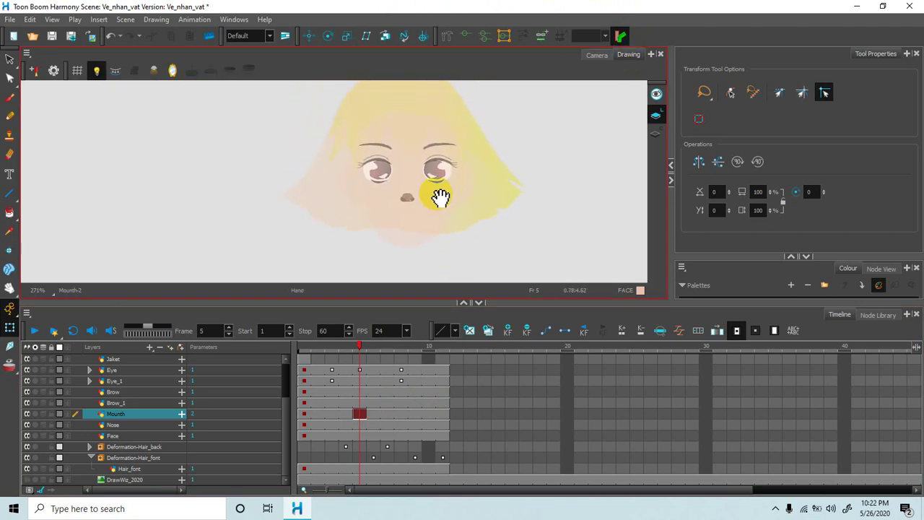
scroll(428, 180, up, 1)
scroll(428, 179, up, 2)
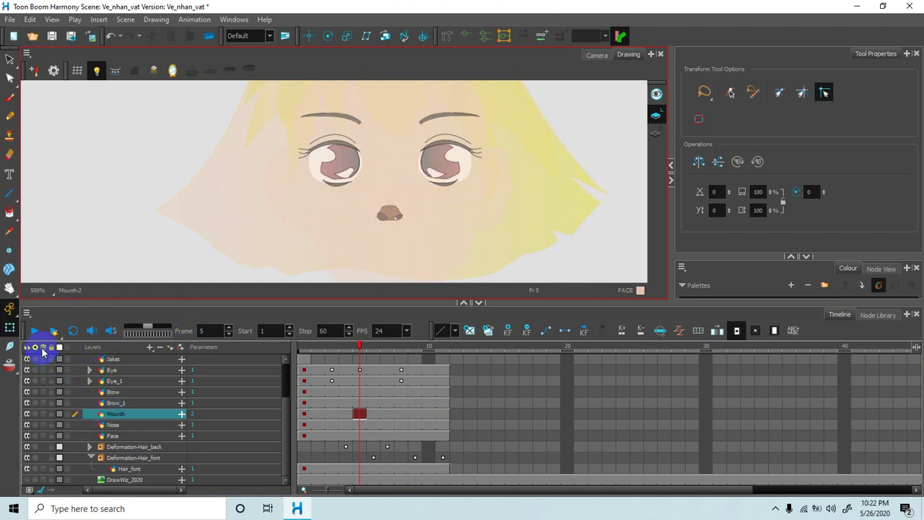
Step: Enable onion skinning on the Mounth layer to use the earlier mouth drawing as a reference
click(42, 351)
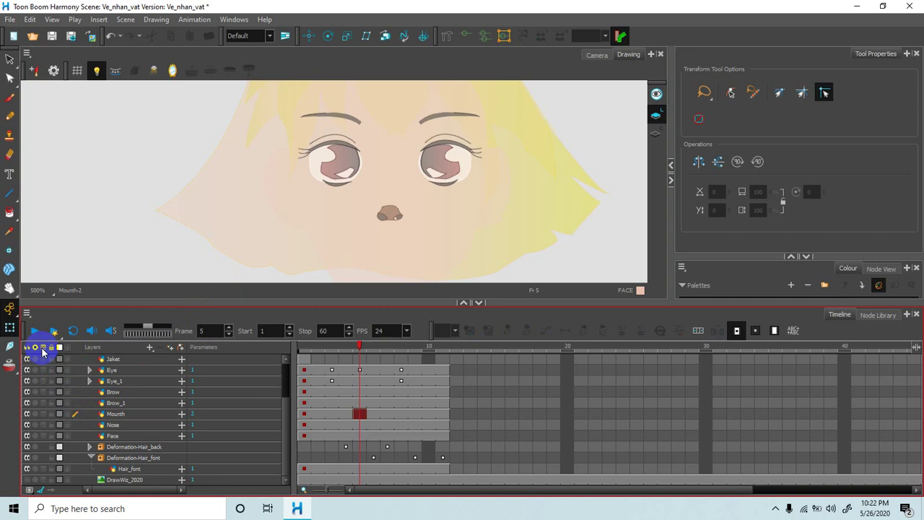
click(139, 416)
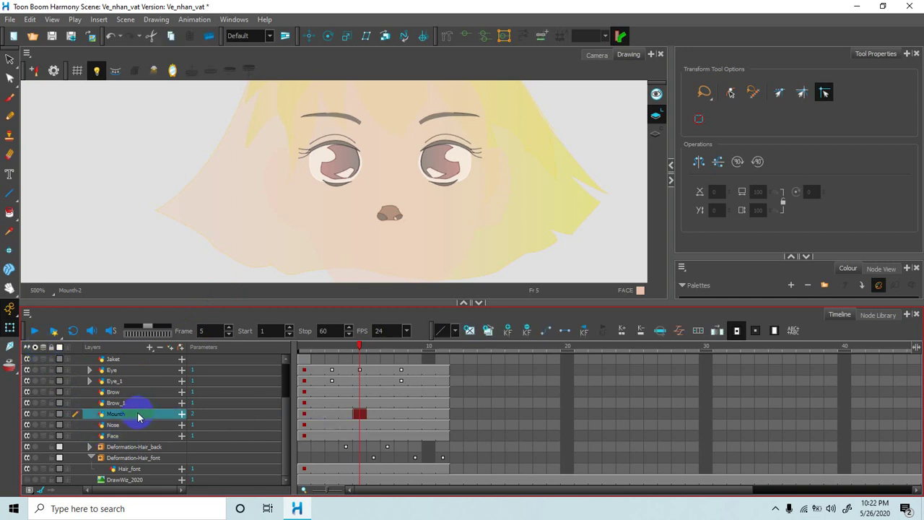
click(43, 415)
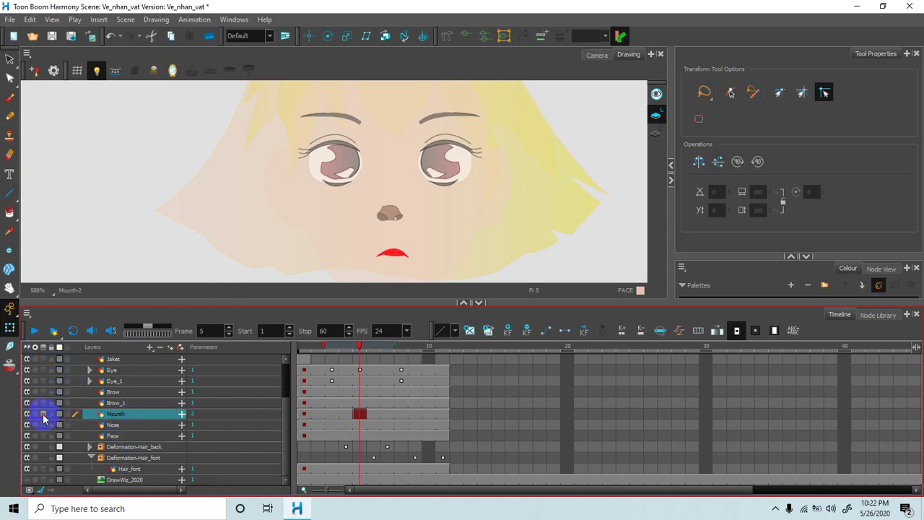
scroll(420, 253, up, 2)
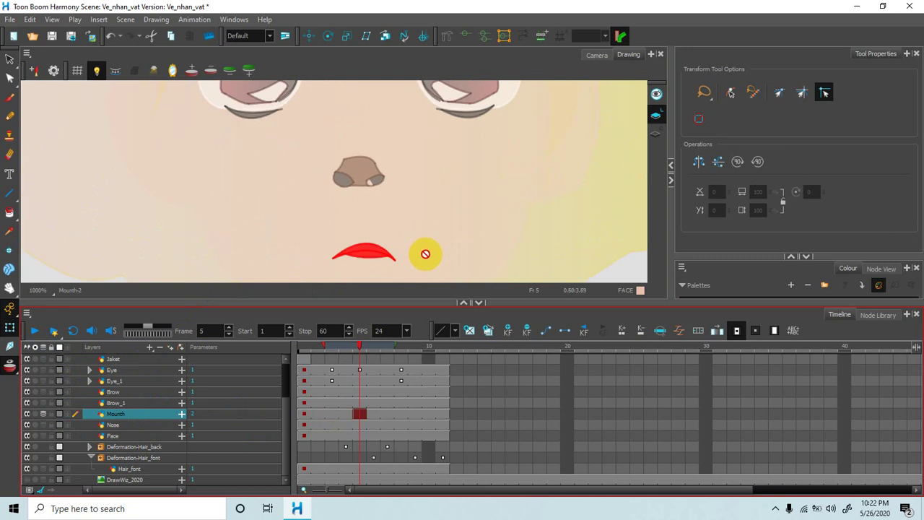
drag(426, 253, 447, 184)
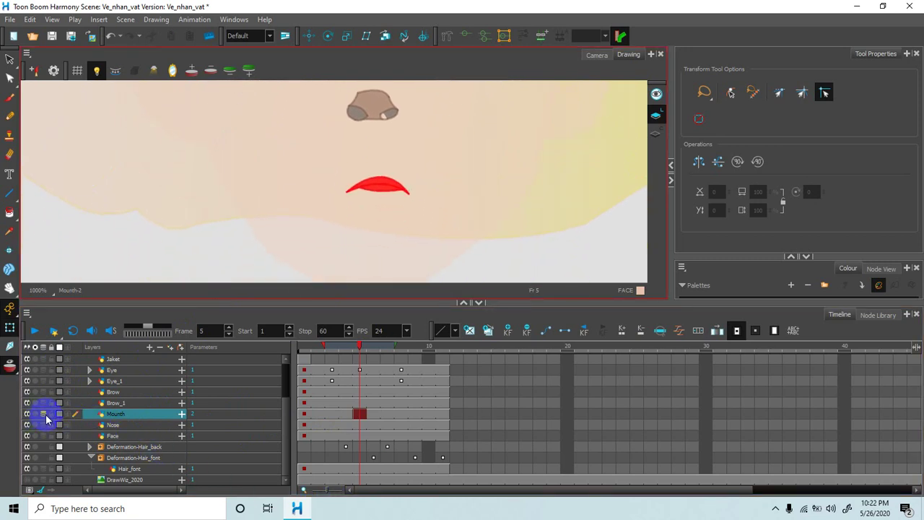
click(538, 255)
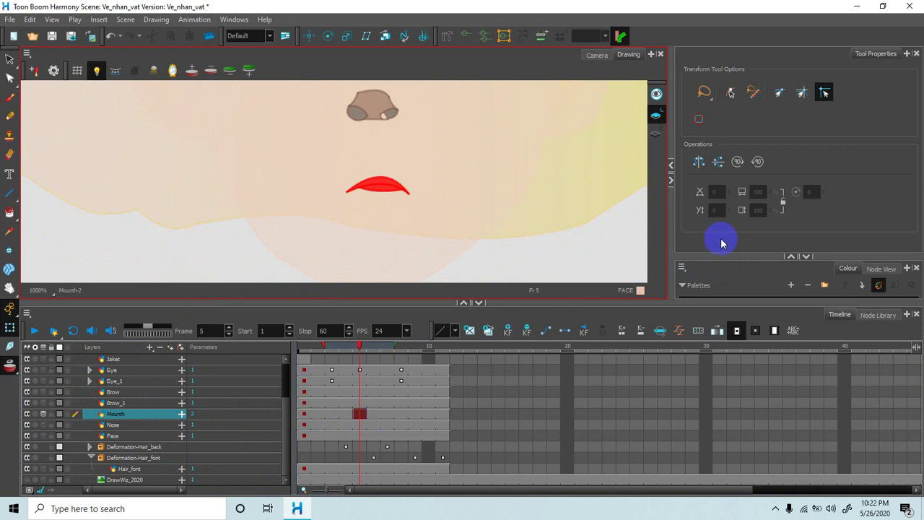
Step: On the Mounth drawing at frame 5, draw a smiling mouth with two curved lines in colour New 4 and fill it
click(284, 197)
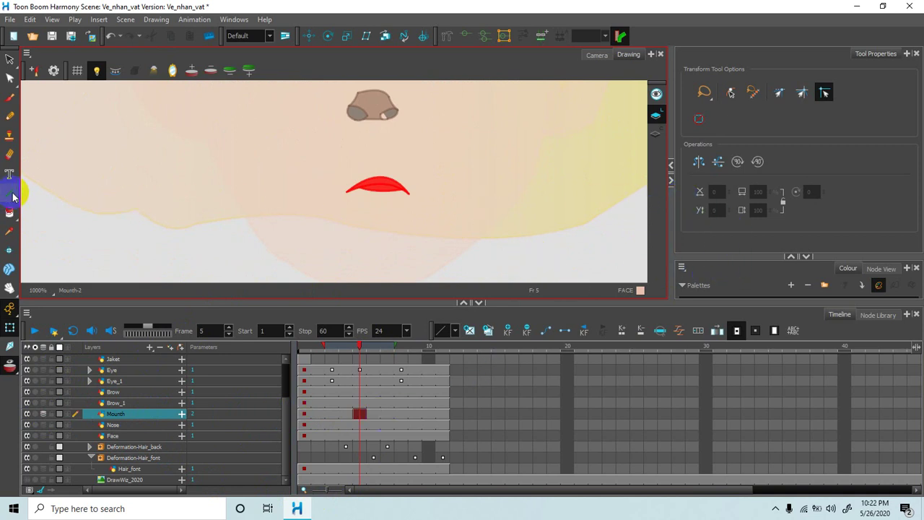
click(9, 193)
click(38, 217)
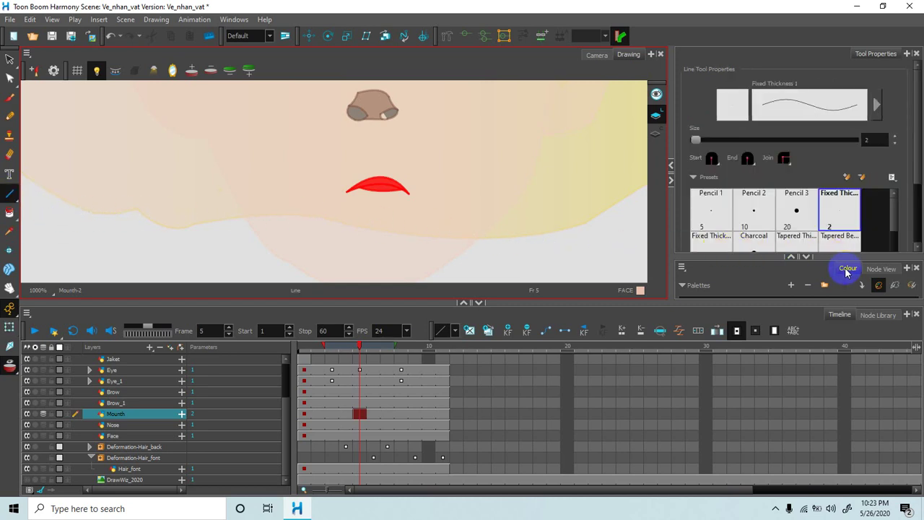
click(791, 256)
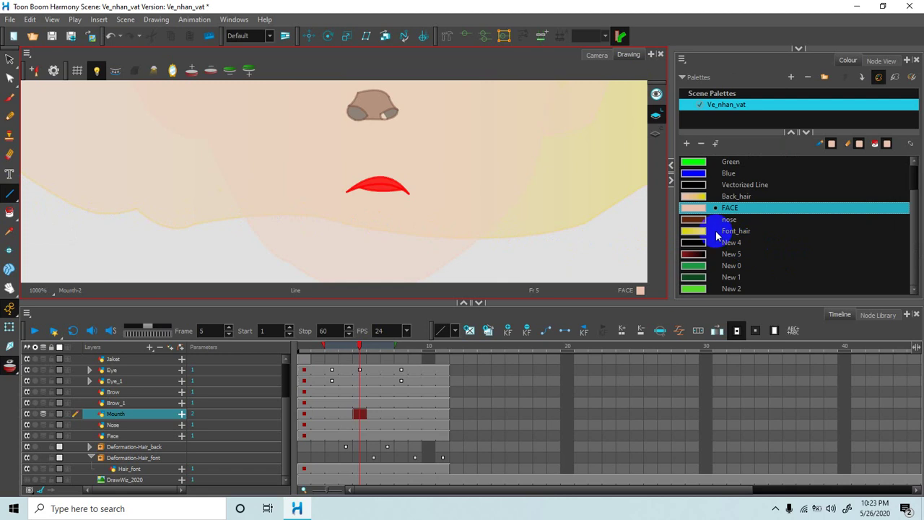
click(694, 242)
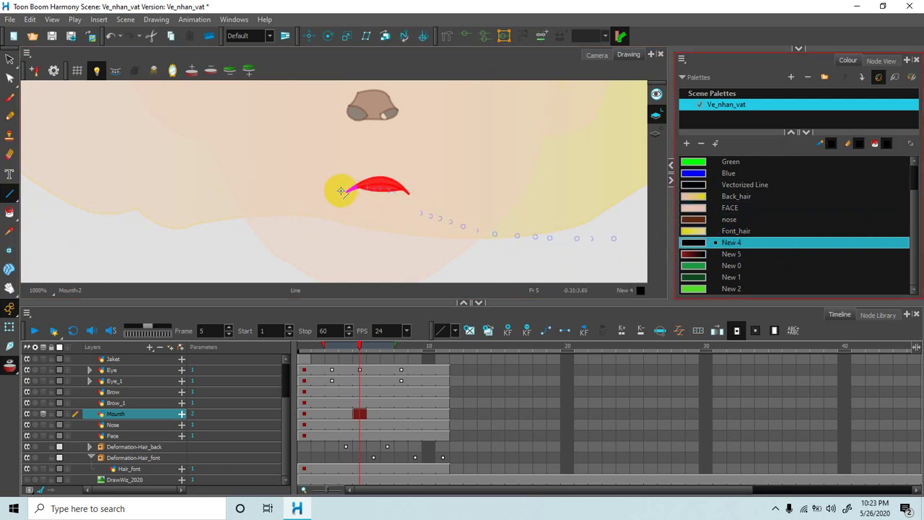
mouse_move(339, 184)
mouse_down()
mouse_move(423, 181)
mouse_move(390, 200)
mouse_move(350, 187)
mouse_move(414, 191)
mouse_move(380, 207)
mouse_up()
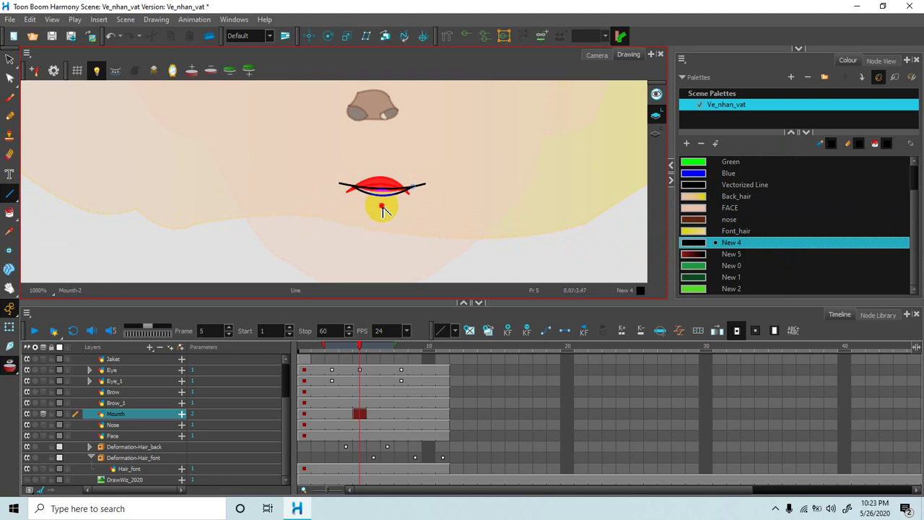
click(9, 213)
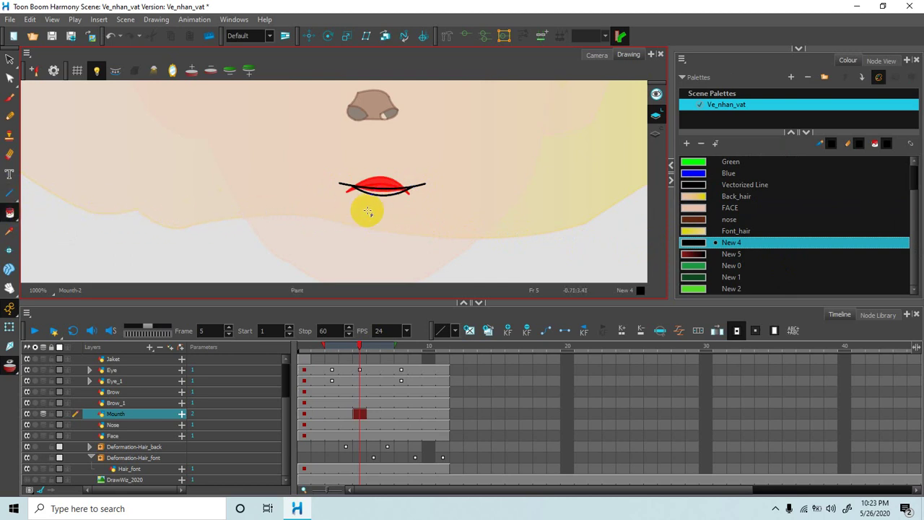
click(381, 193)
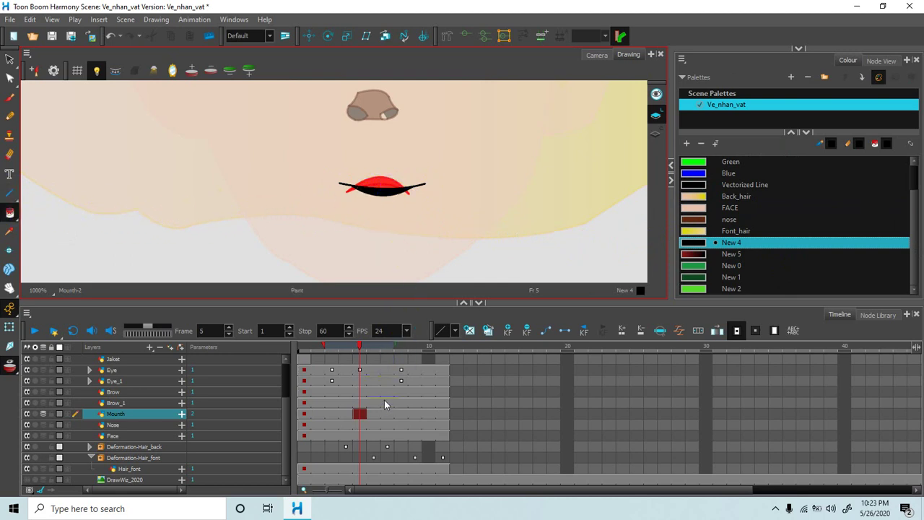
click(401, 413)
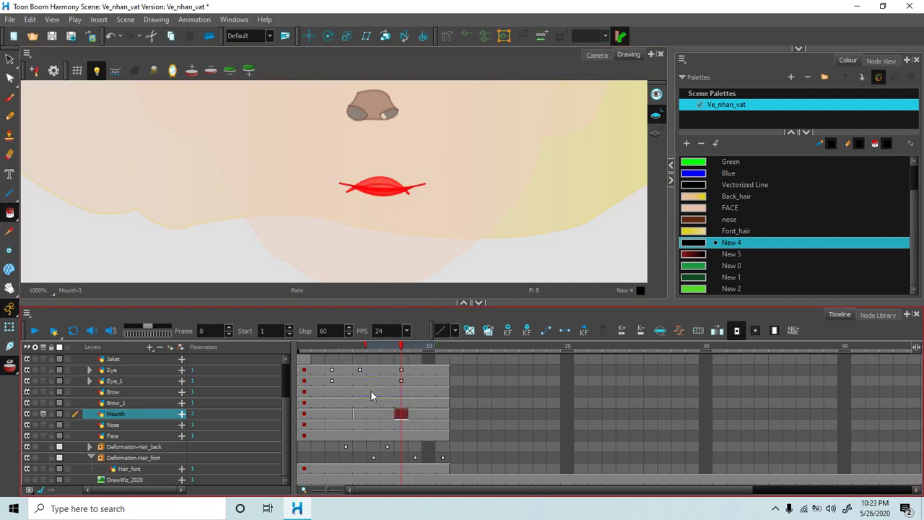
click(374, 197)
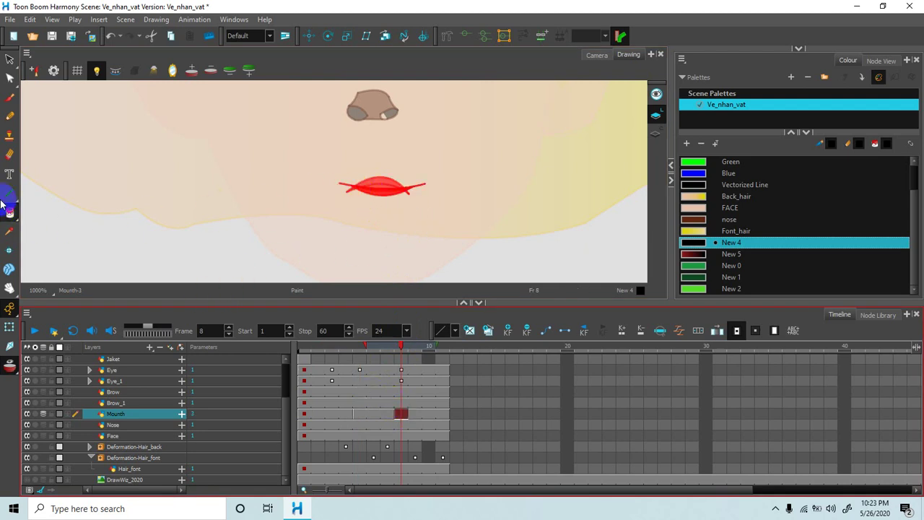
click(9, 195)
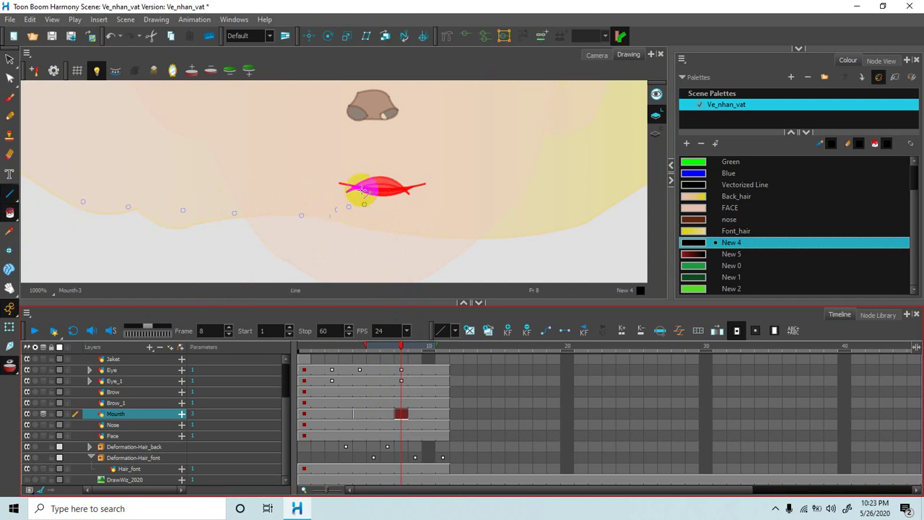
drag(352, 190, 426, 195)
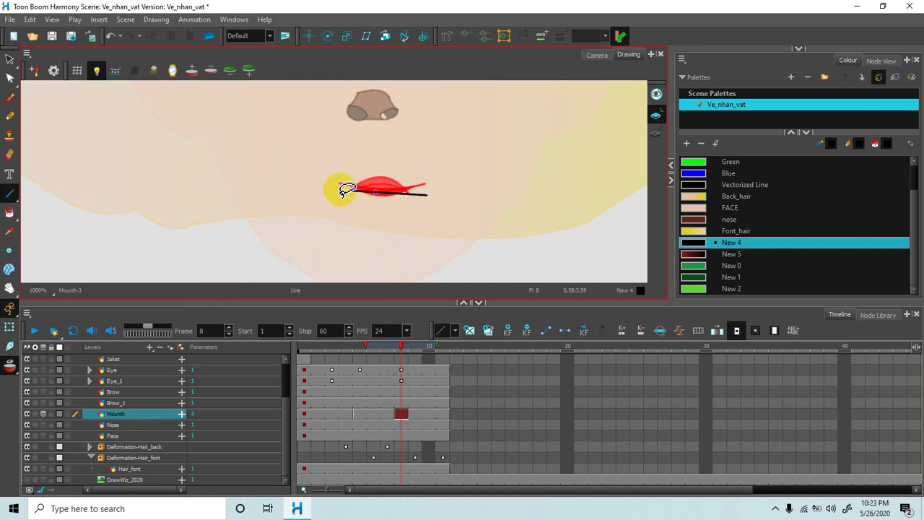
key(ctrl+z)
mouse_move(345, 188)
mouse_down()
mouse_move(329, 188)
mouse_move(412, 194)
mouse_move(348, 206)
mouse_move(339, 187)
mouse_up()
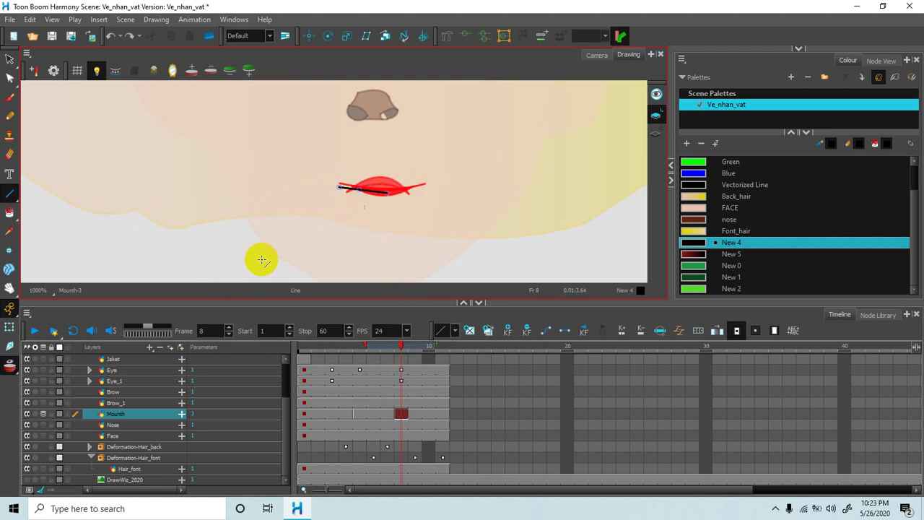
key(ctrl+z)
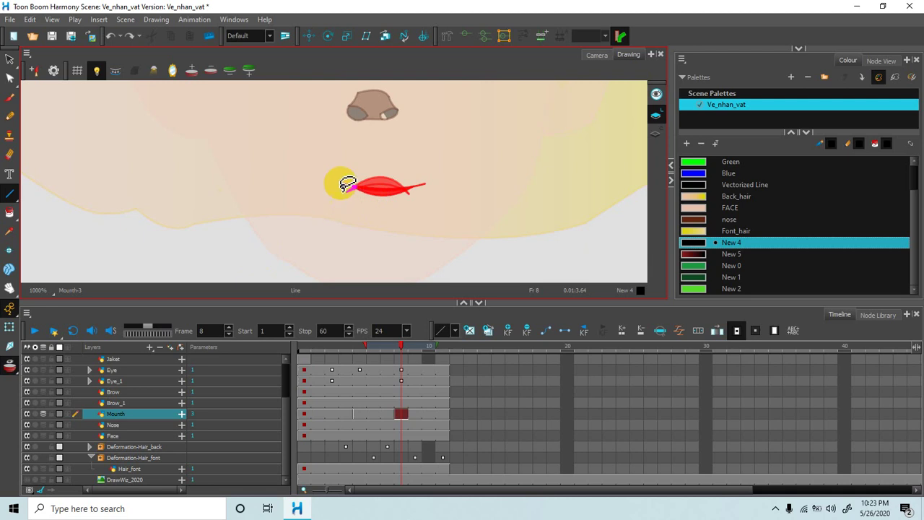
drag(332, 189, 336, 195)
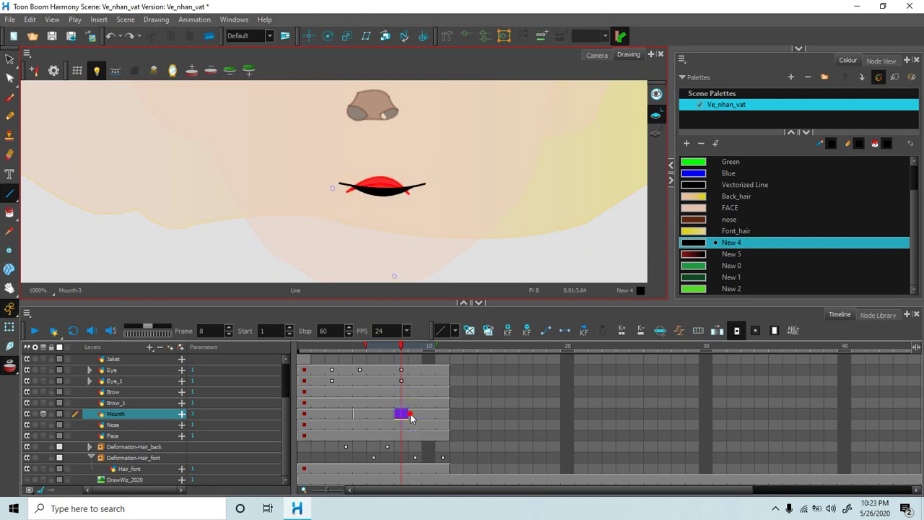
Step: Create an empty Mounth drawing at frame 8 and draw a thin curved smile with a short tick at each corner
click(410, 414)
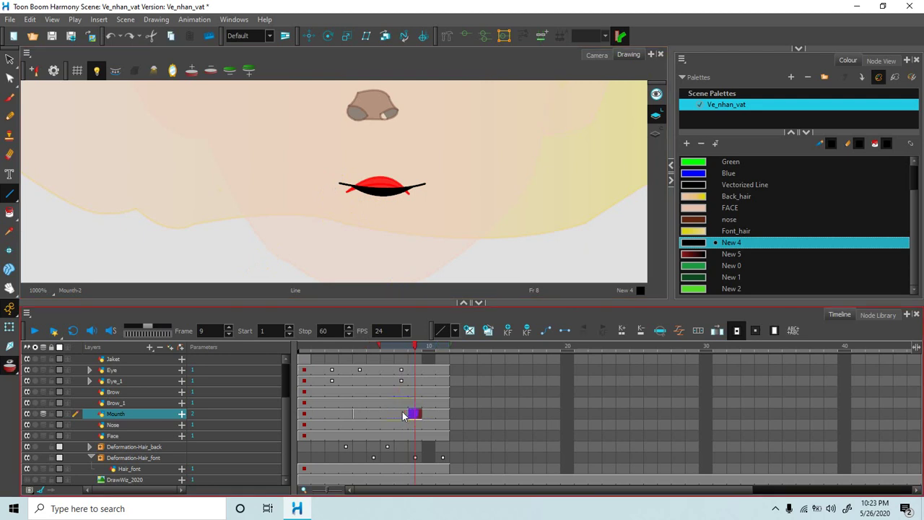
click(402, 414)
key(alt+shift+r)
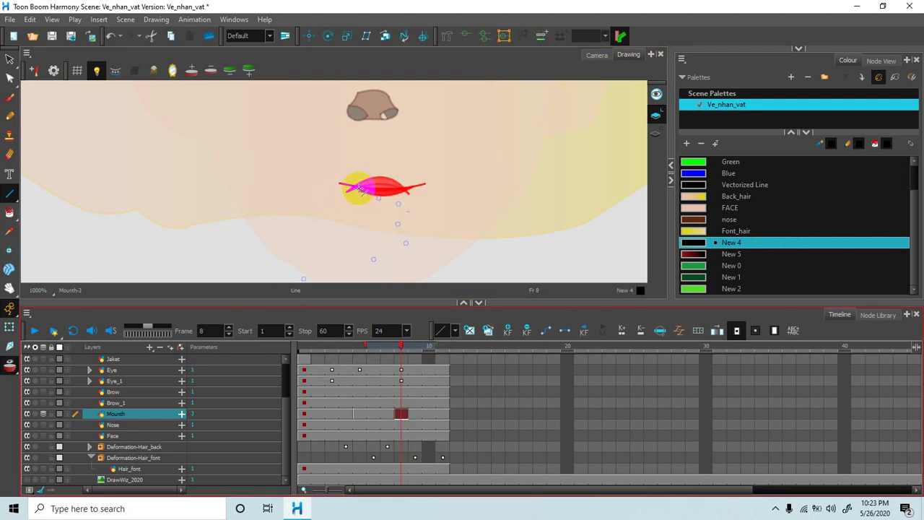
mouse_move(342, 187)
mouse_down()
mouse_move(429, 190)
mouse_move(415, 197)
mouse_move(422, 200)
mouse_move(425, 188)
mouse_move(378, 206)
mouse_move(423, 190)
mouse_move(421, 181)
mouse_move(429, 194)
mouse_up()
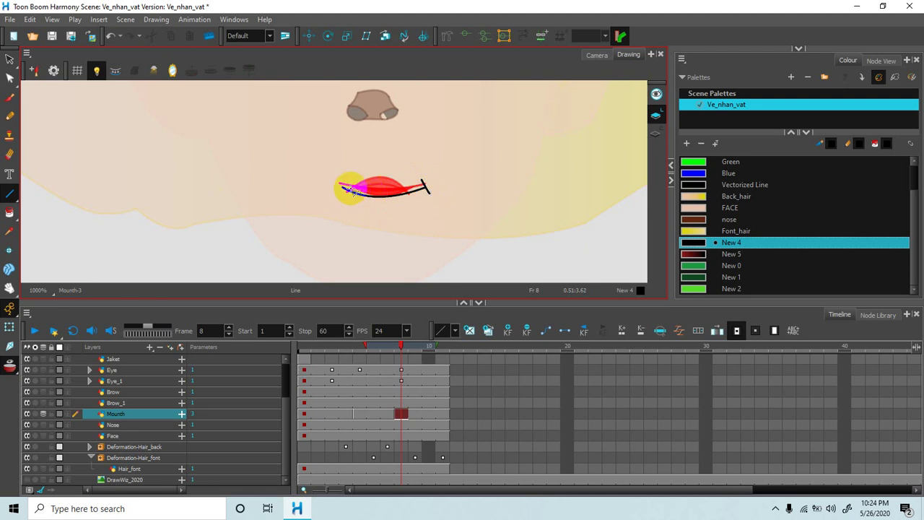
mouse_move(346, 180)
mouse_down()
mouse_move(329, 196)
mouse_move(349, 199)
mouse_up()
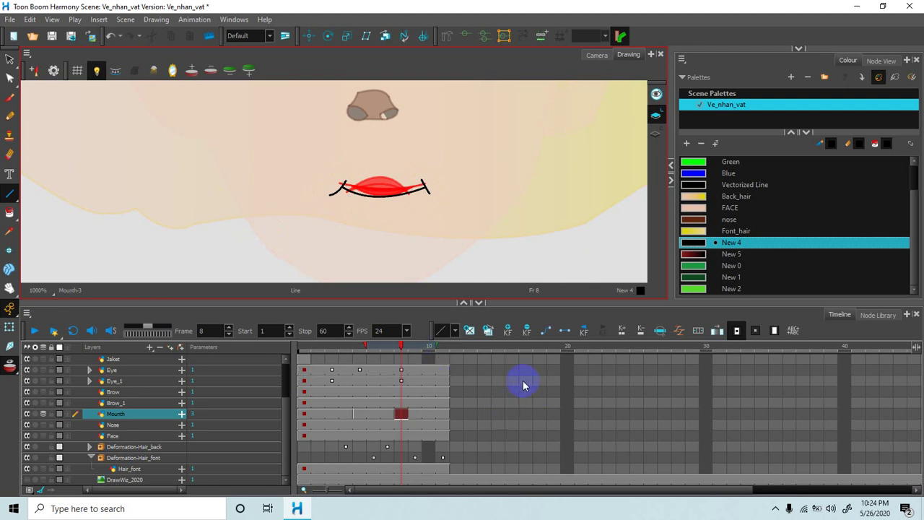
Step: Extend the exposure of the layers from Eye down to Face through frame 17
click(443, 369)
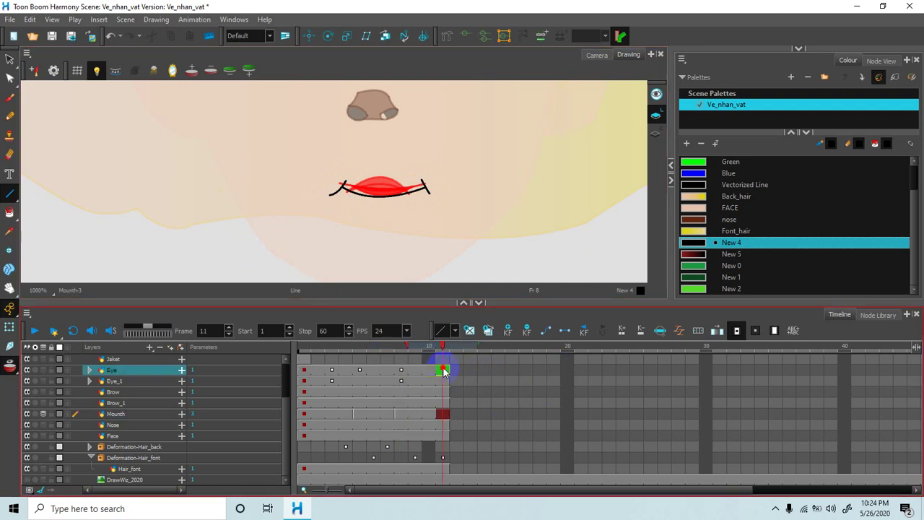
shift+click(444, 436)
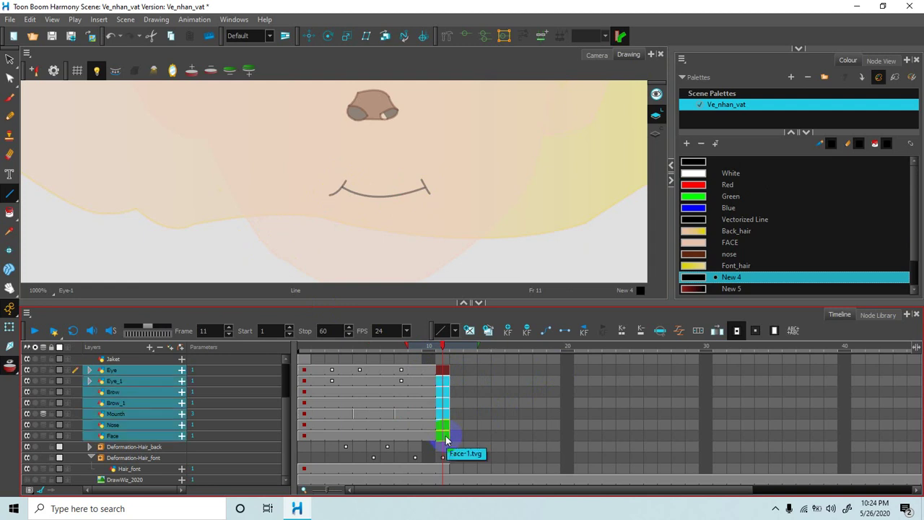
key(plus)
key(plus)
key(plus)
key(plus)
key(plus)
key(plus)
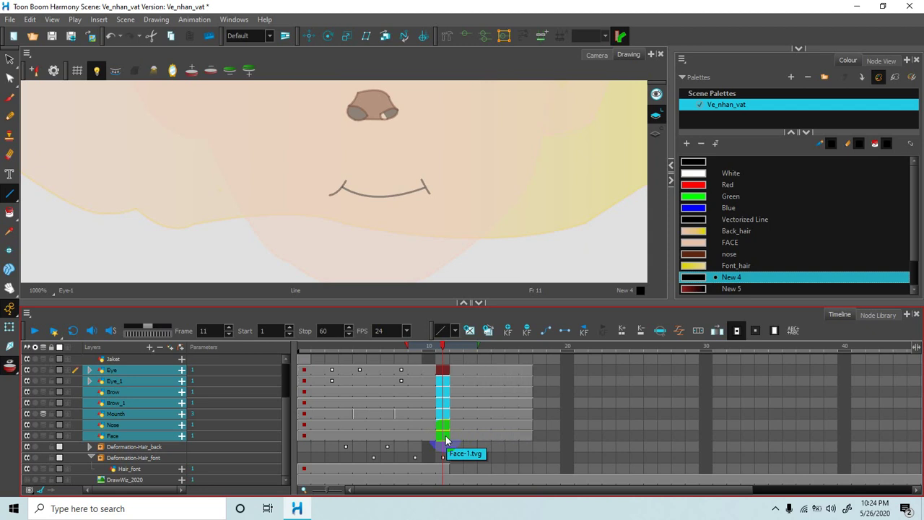
Step: Show the whole face in the Camera view with nothing selected and open the Drawing Substitutions view
click(435, 412)
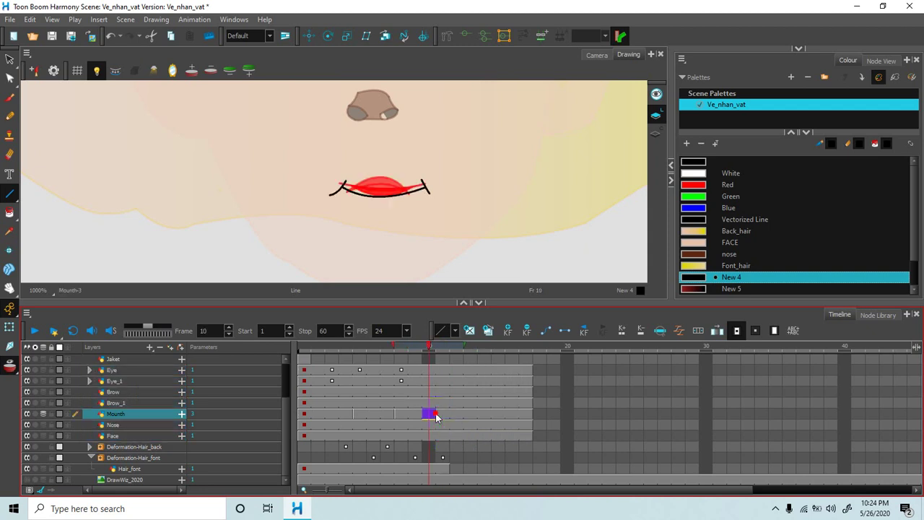
click(596, 56)
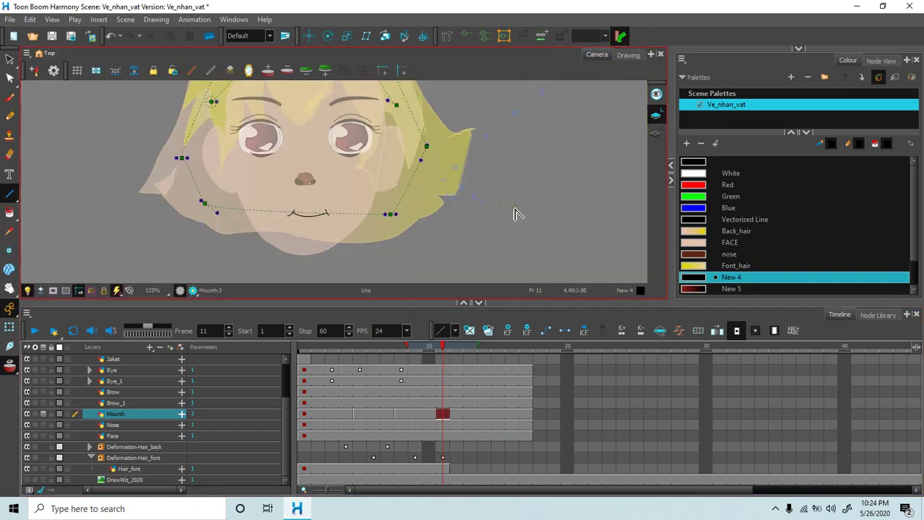
click(9, 326)
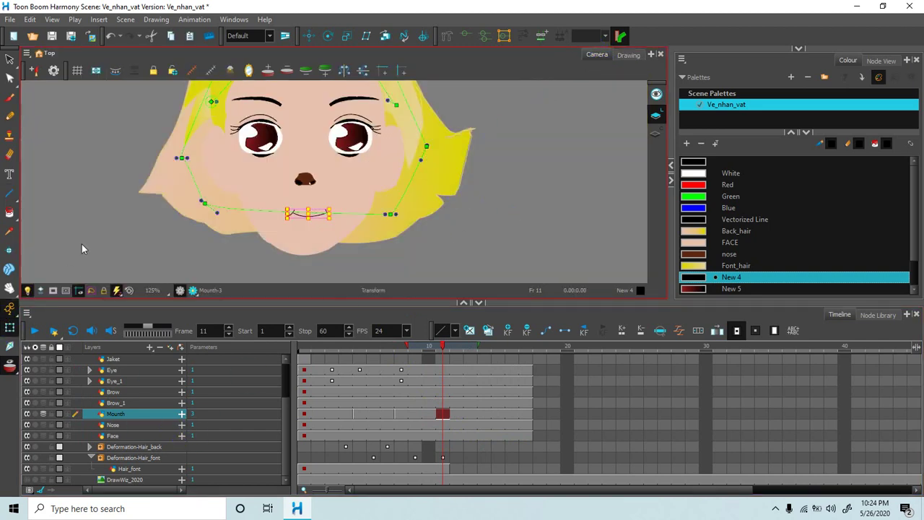
click(81, 245)
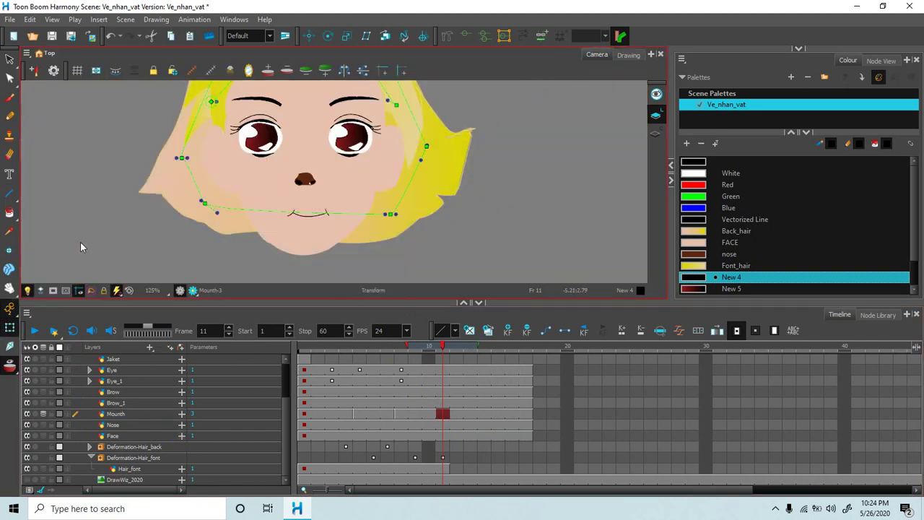
click(906, 61)
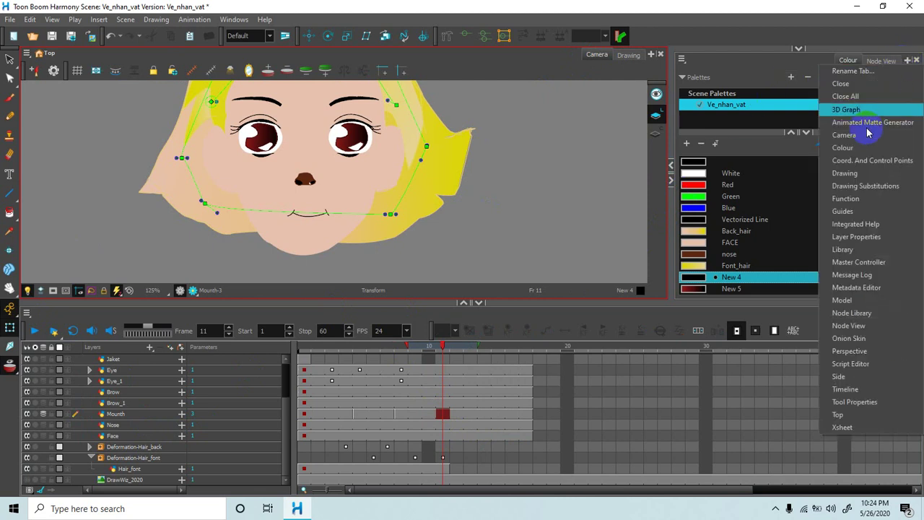
click(850, 190)
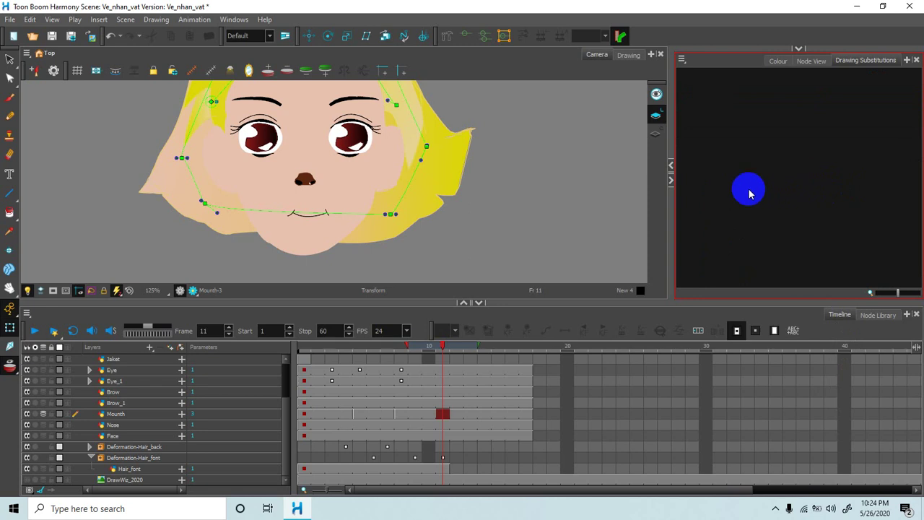
Step: Substitute drawing 2 for the mouth at frame 8 of the Mounth layer
click(387, 415)
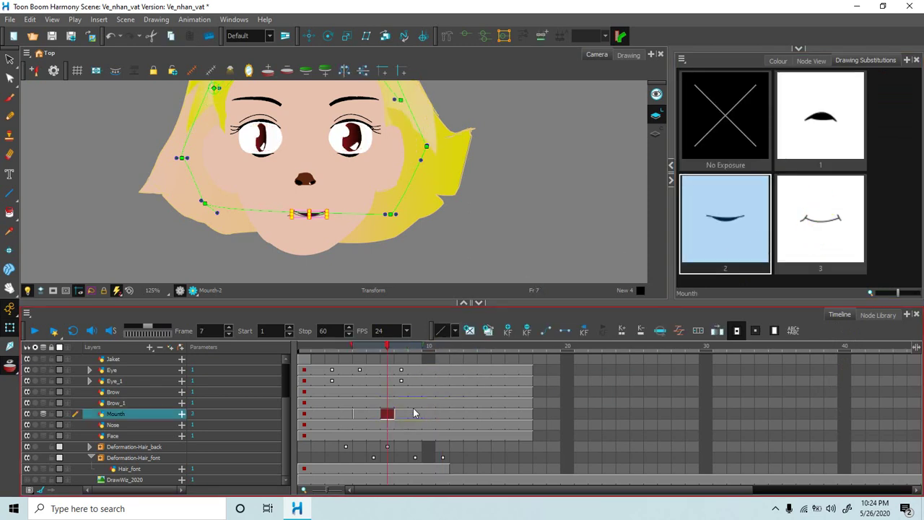
click(401, 414)
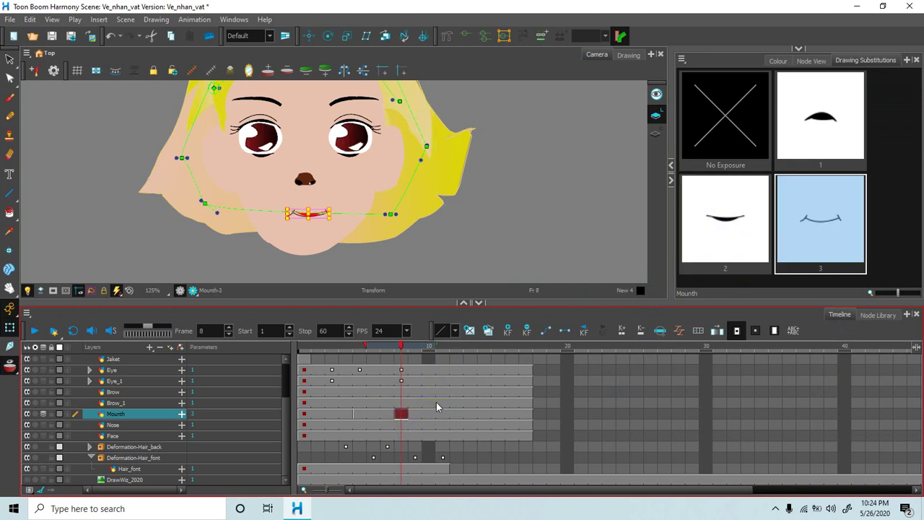
click(715, 217)
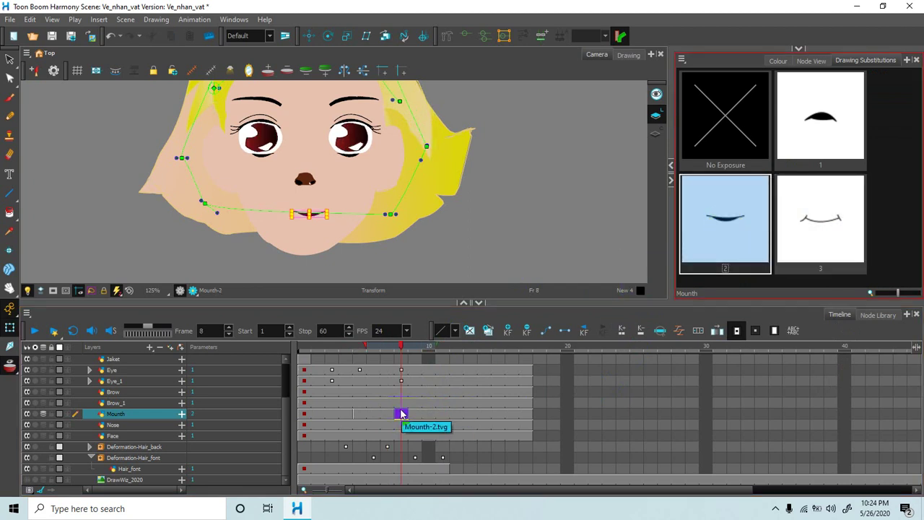
click(402, 413)
Step: Substitute mouth drawing 1 at frame 11 and mouth drawing 2 at frame 12
click(416, 414)
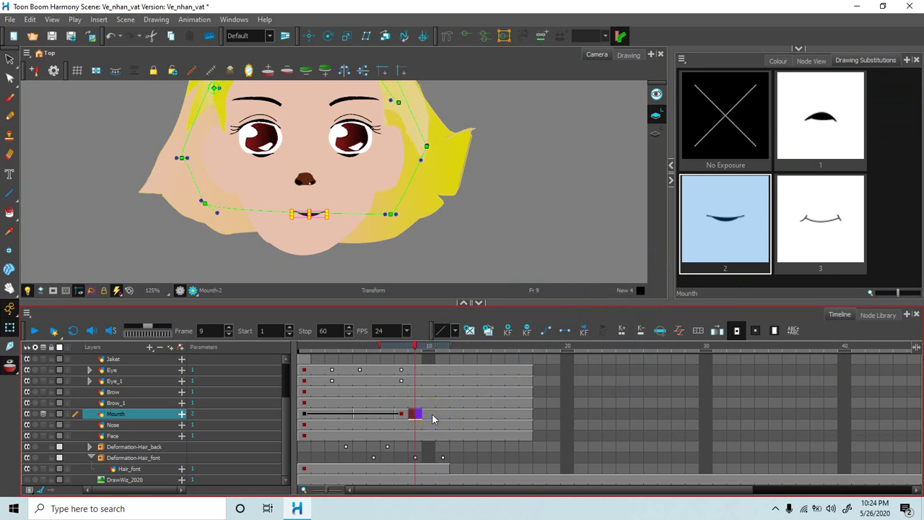
click(432, 415)
click(443, 415)
click(835, 128)
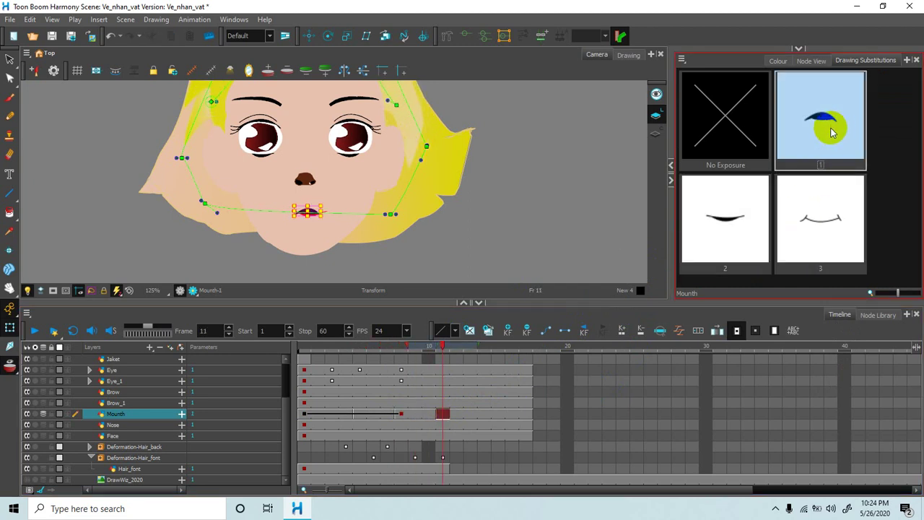
key(period)
click(724, 230)
Step: Substitute mouth drawings 1, 3, 2 and 3 on frames 13, 14, 15 and 16 respectively
key(period)
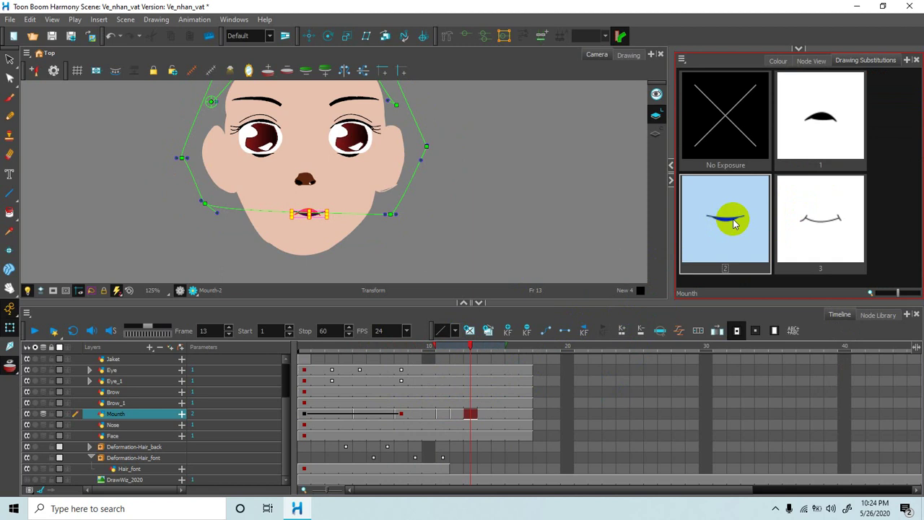
click(800, 101)
key(period)
click(808, 214)
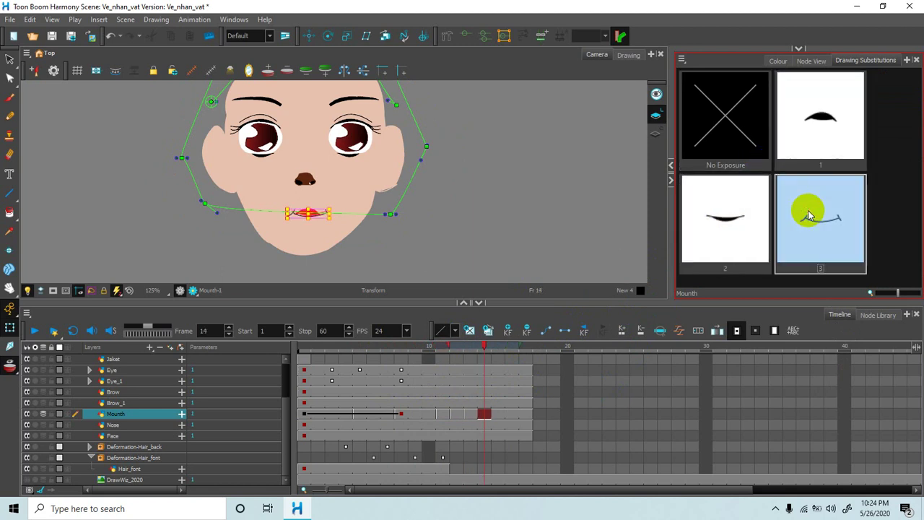
key(period)
click(716, 229)
key(period)
click(808, 228)
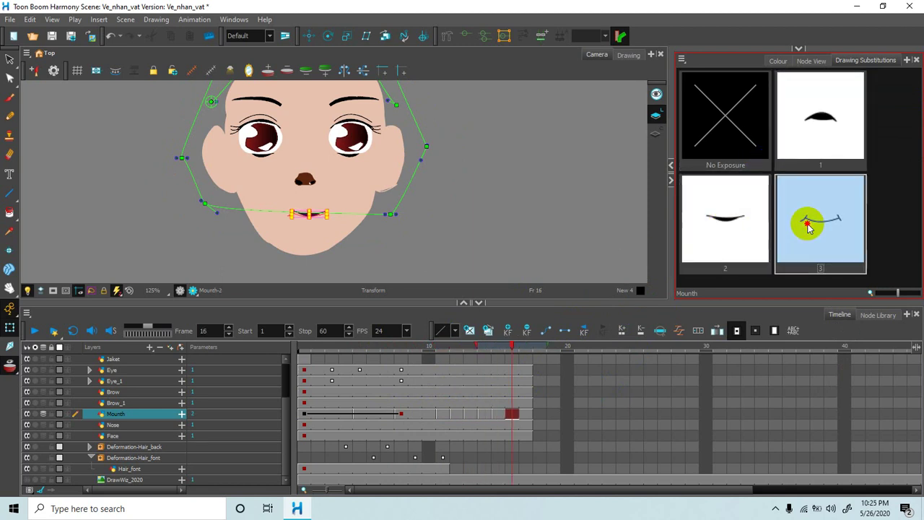
Step: Extend the exposure of the Hair_back and Hair_font drawings to frame 17 and clear the selection
click(529, 344)
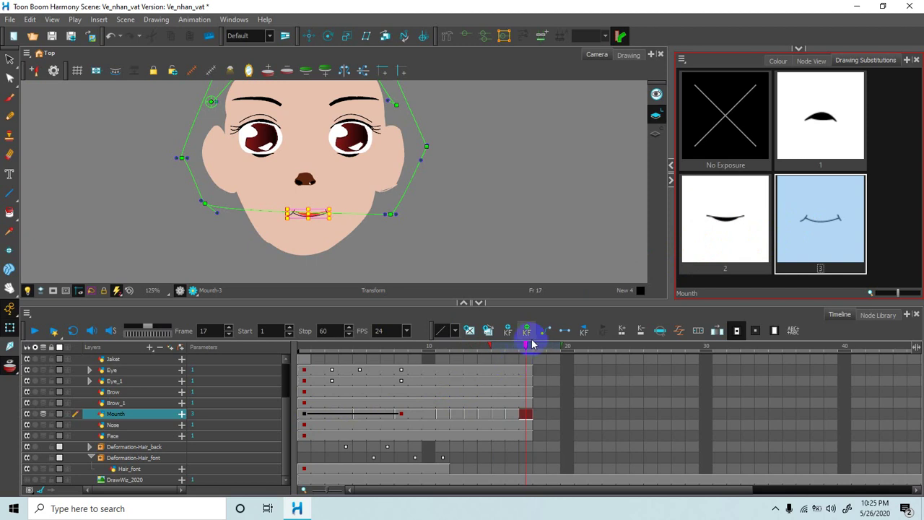
mouse_move(532, 344)
mouse_down()
mouse_move(526, 336)
mouse_move(487, 354)
mouse_move(336, 381)
mouse_move(462, 377)
mouse_move(310, 381)
mouse_up()
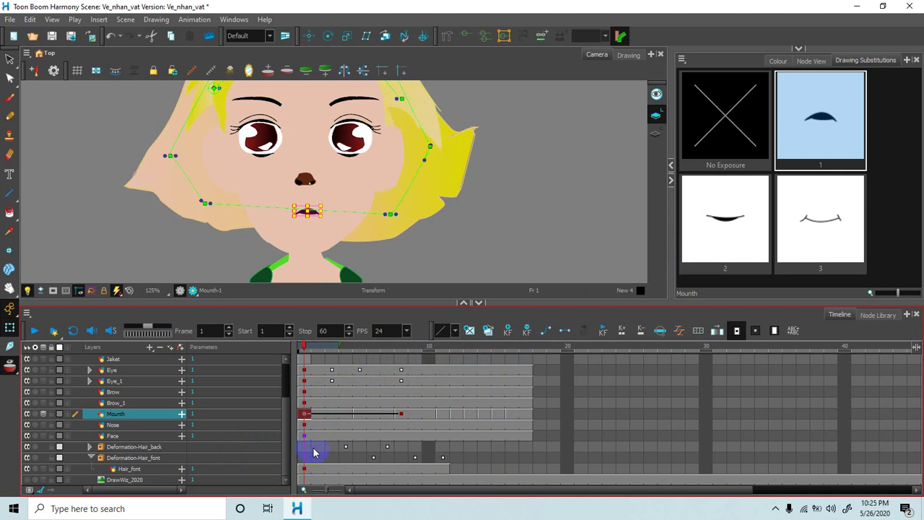
click(91, 447)
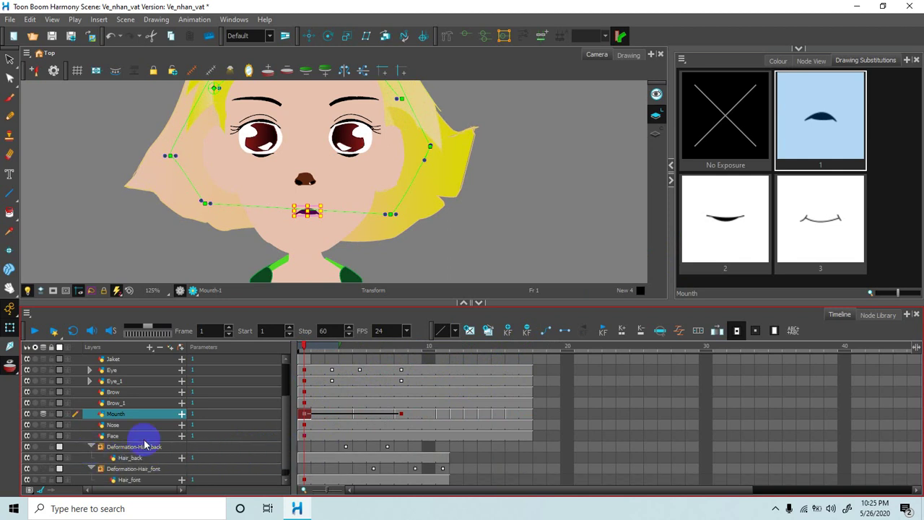
scroll(252, 425, down, 1)
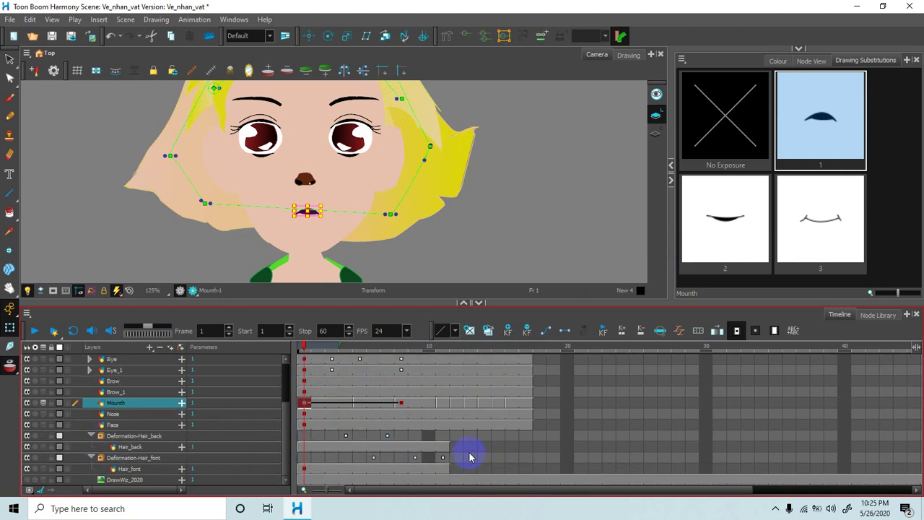
shift+click(530, 449)
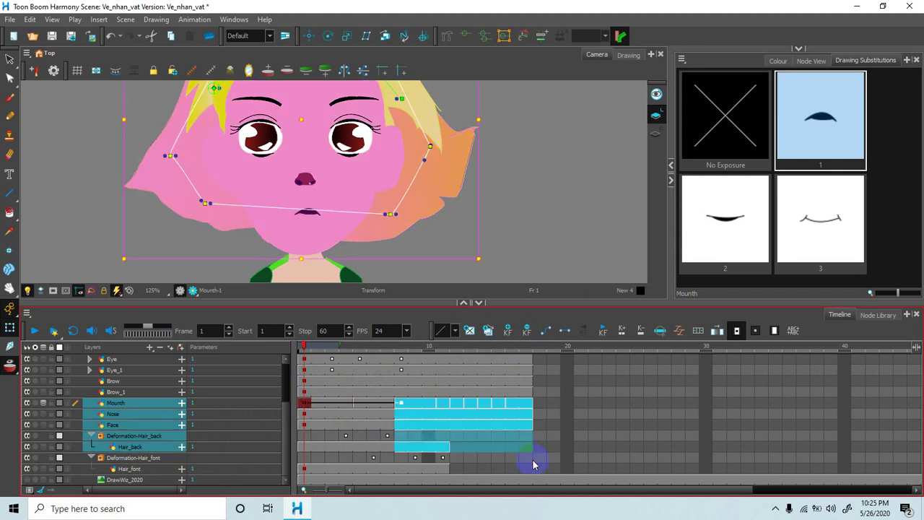
click(527, 448)
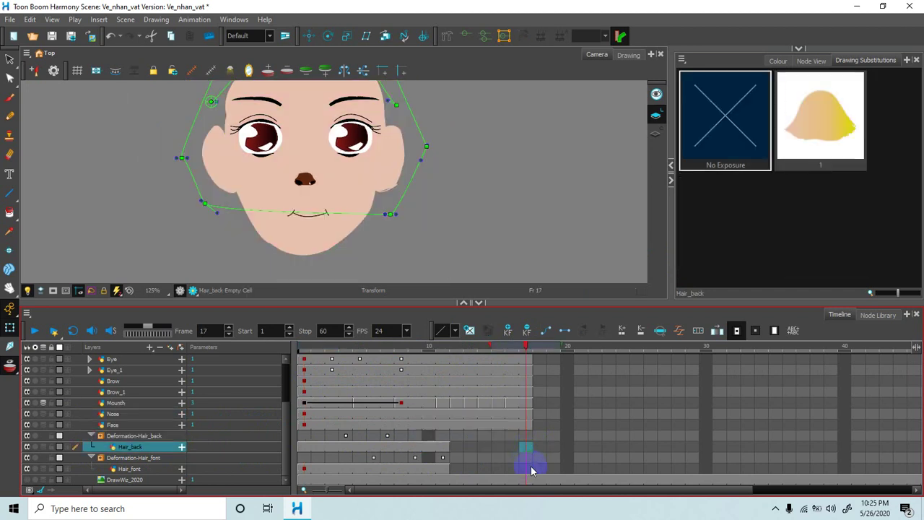
shift+click(530, 466)
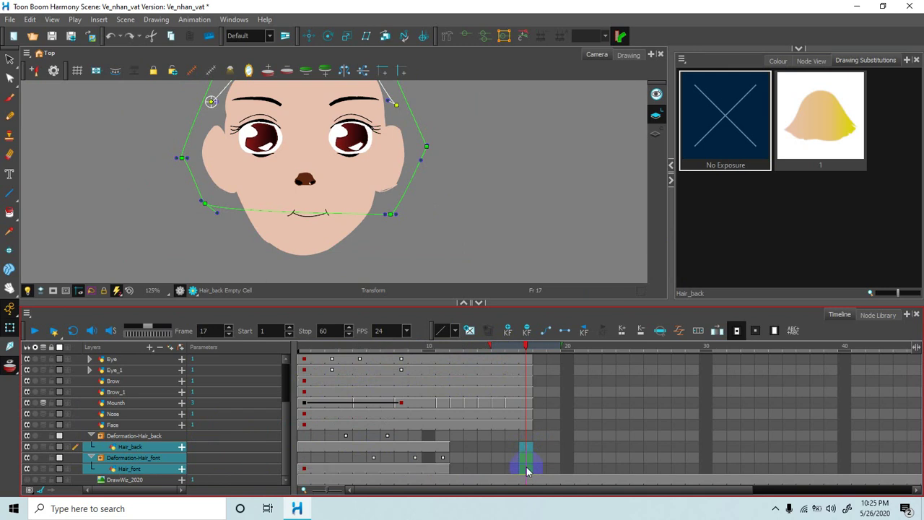
key(F5)
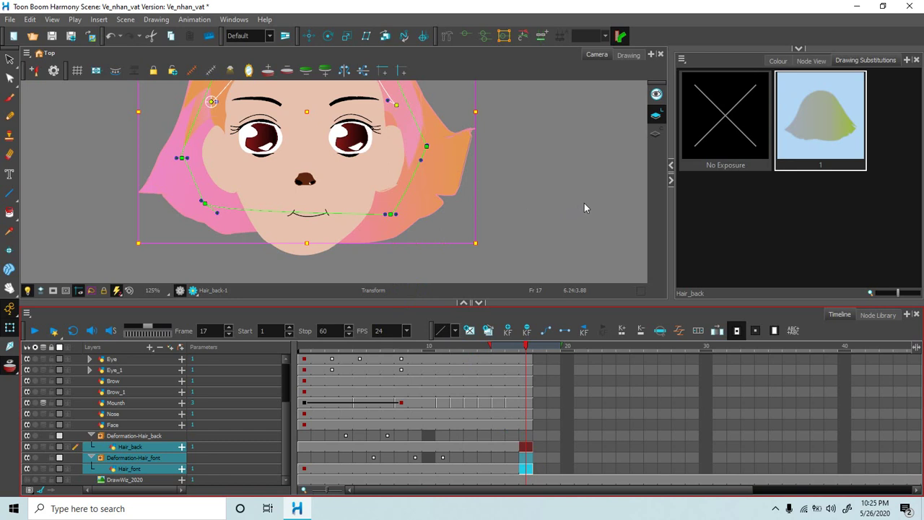
click(585, 203)
Step: Return to frame 1 and check the hair and head in the Camera view
drag(527, 349, 304, 381)
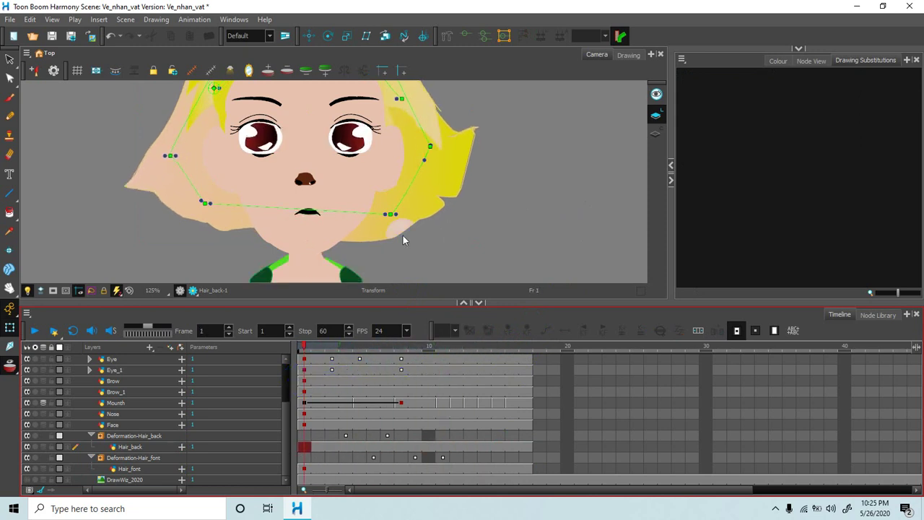
scroll(462, 206, down, 2)
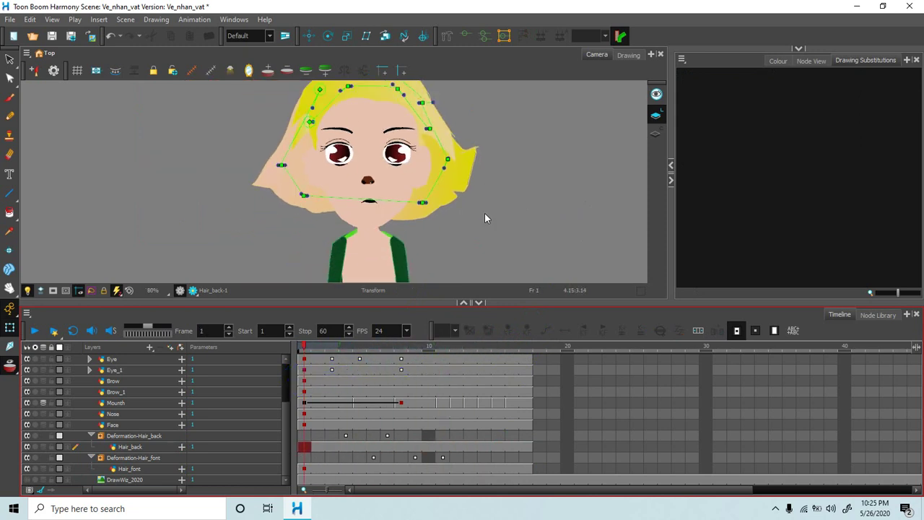
scroll(485, 213, up, 1)
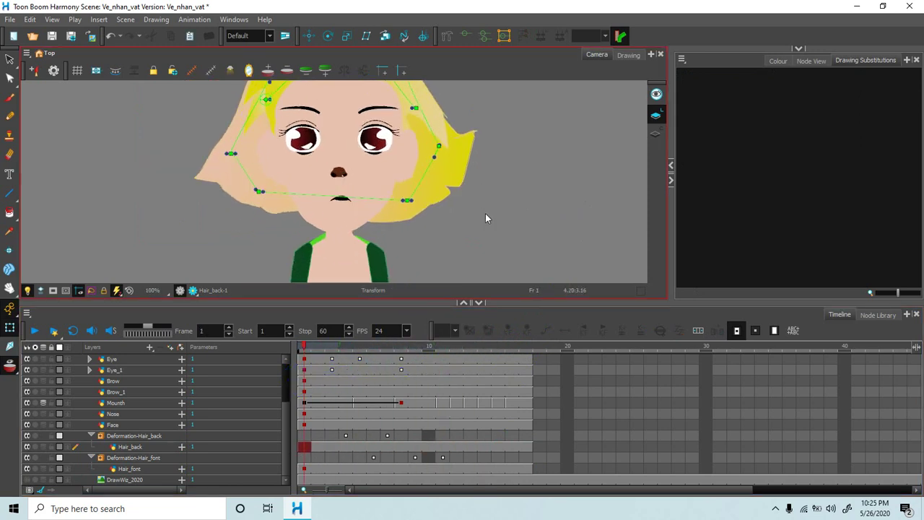
Step: Hide the Timeline to show more of the character in the Camera view, and bring the Timeline back
click(462, 307)
click(477, 303)
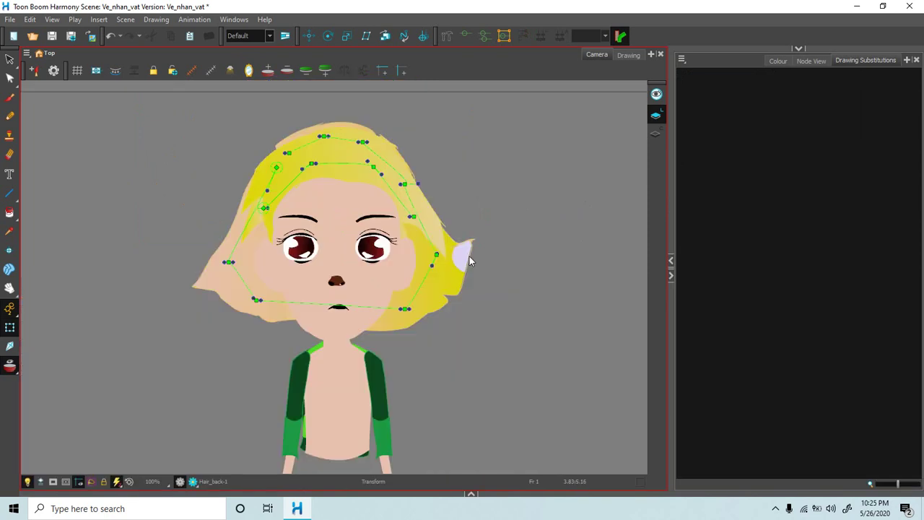
key(space)
drag(462, 361, 479, 295)
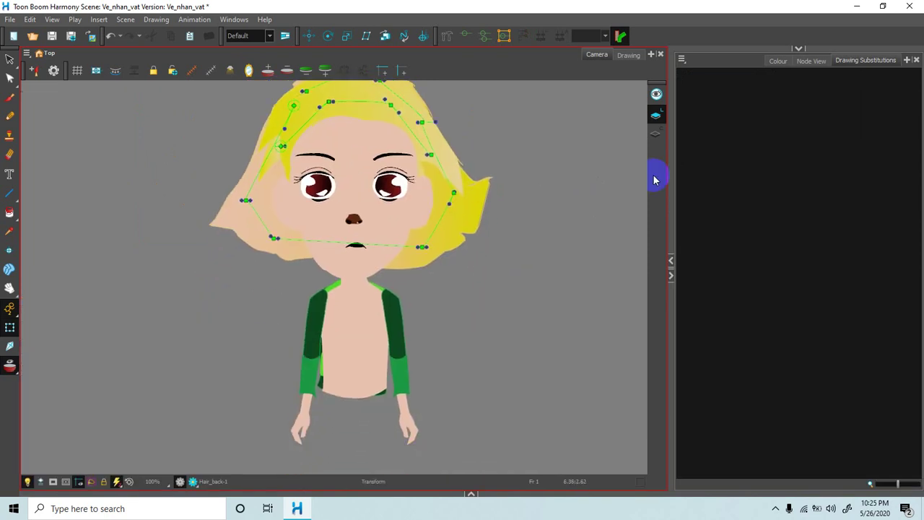
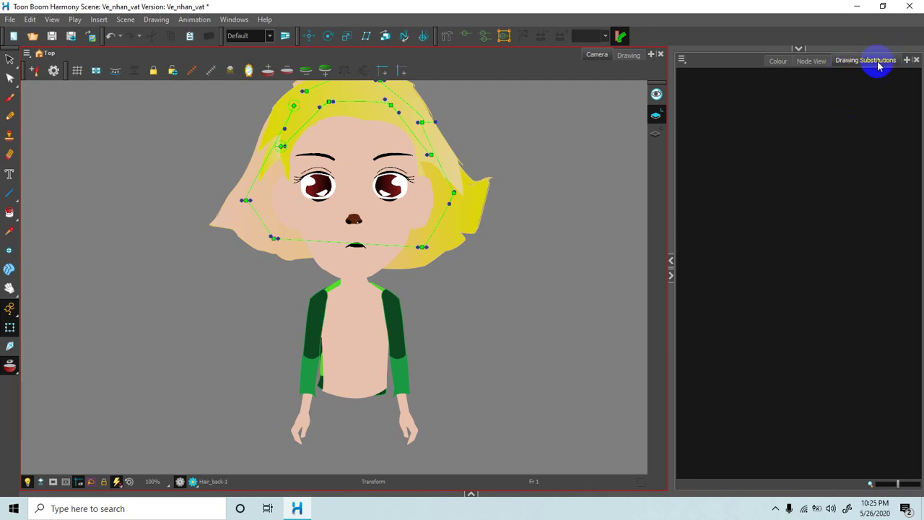
click(907, 61)
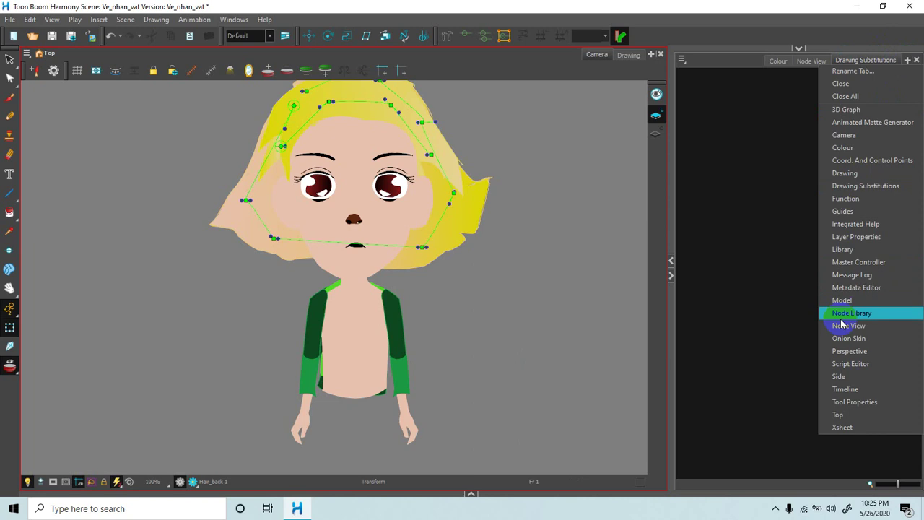
click(845, 389)
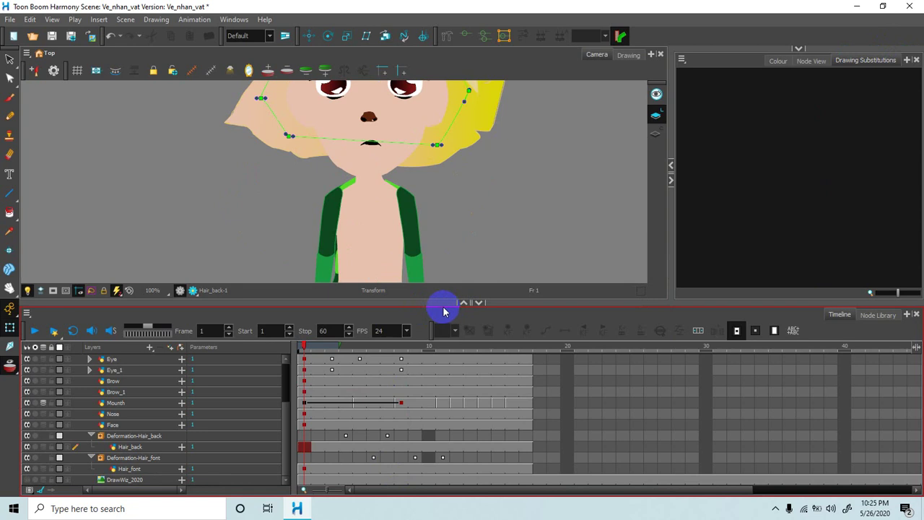
Step: Enlarge the Camera view and step through the frames from frame 1 and back to review the hair, eye and mouth animation
drag(443, 303, 413, 372)
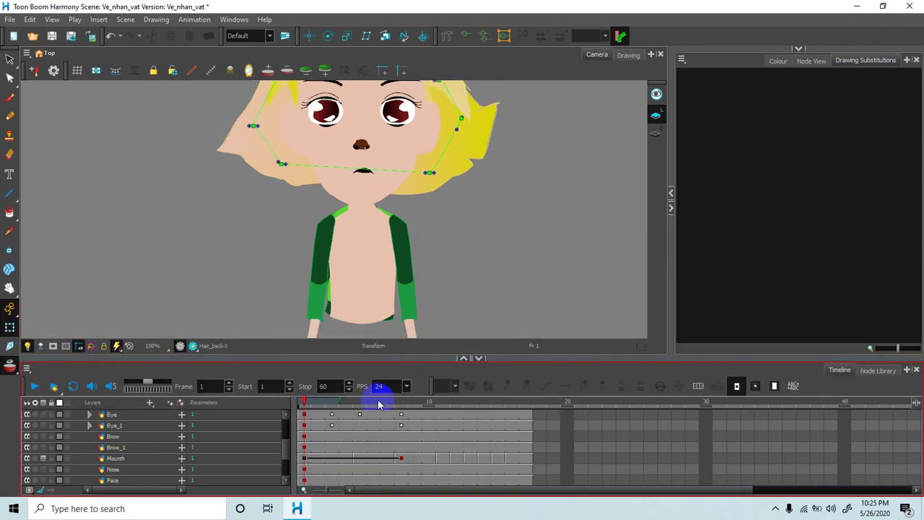
click(307, 401)
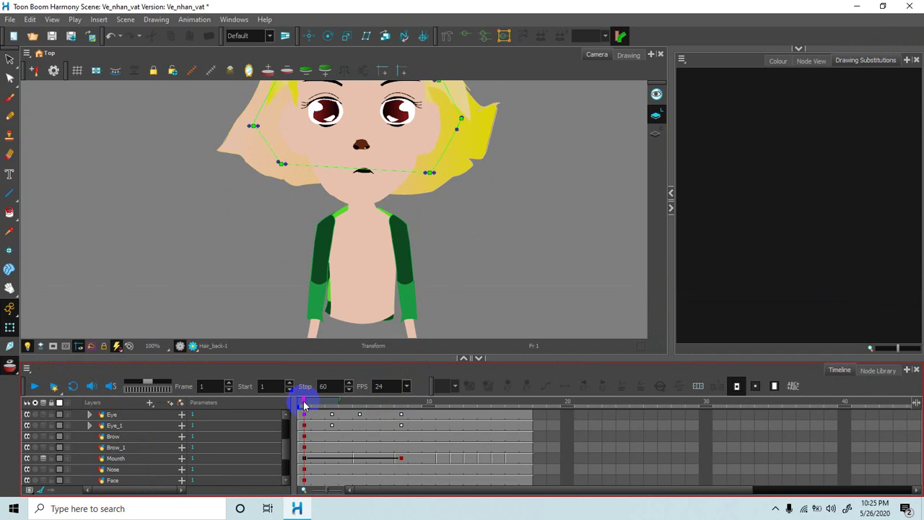
key(period)
key(period)
key(period)
key(period)
key(period)
key(period)
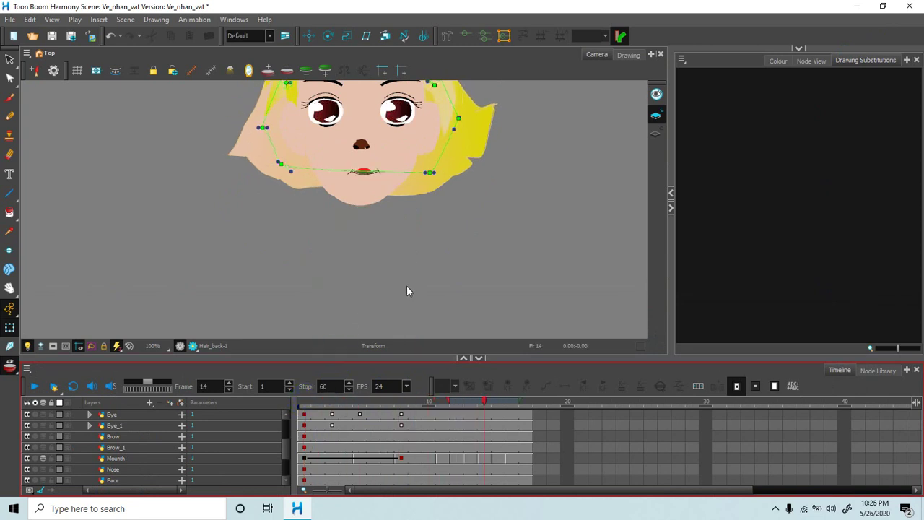
key(comma)
key(comma)
key(comma)
key(comma)
key(comma)
key(comma)
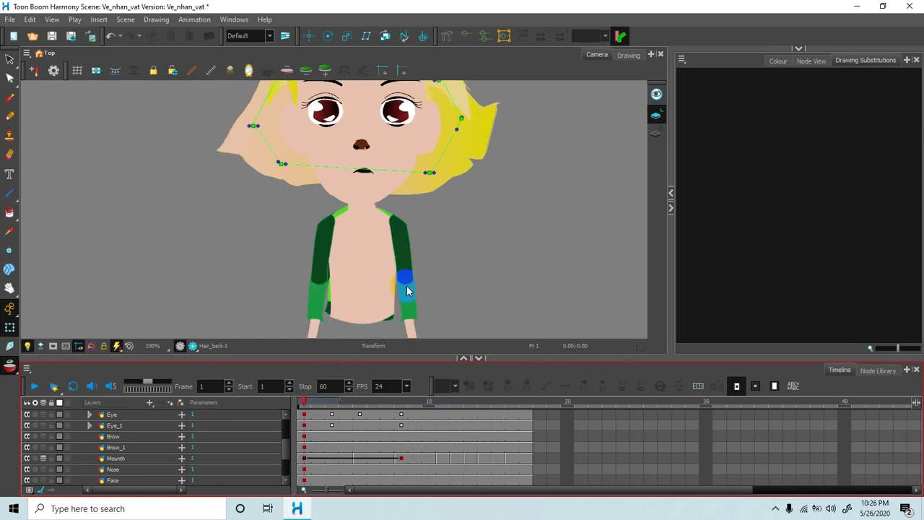
click(318, 406)
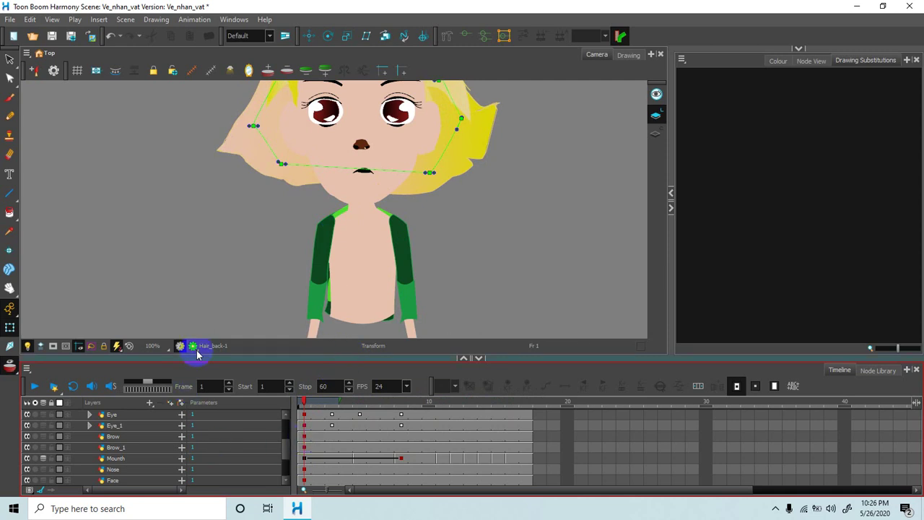
Step: Enlarge the Timeline and examine the Iric_1 keyframes under the Eye_1 layer around frames 3 and 4
drag(200, 355, 207, 311)
click(130, 455)
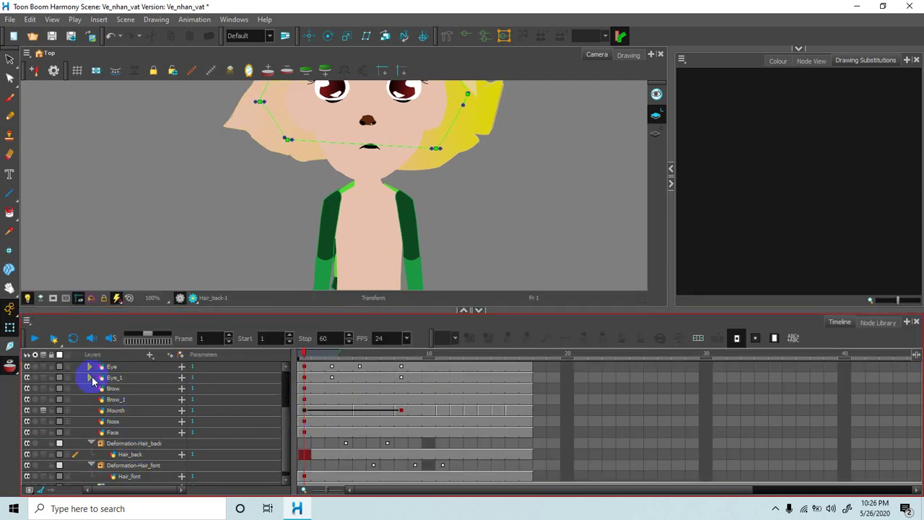
click(91, 380)
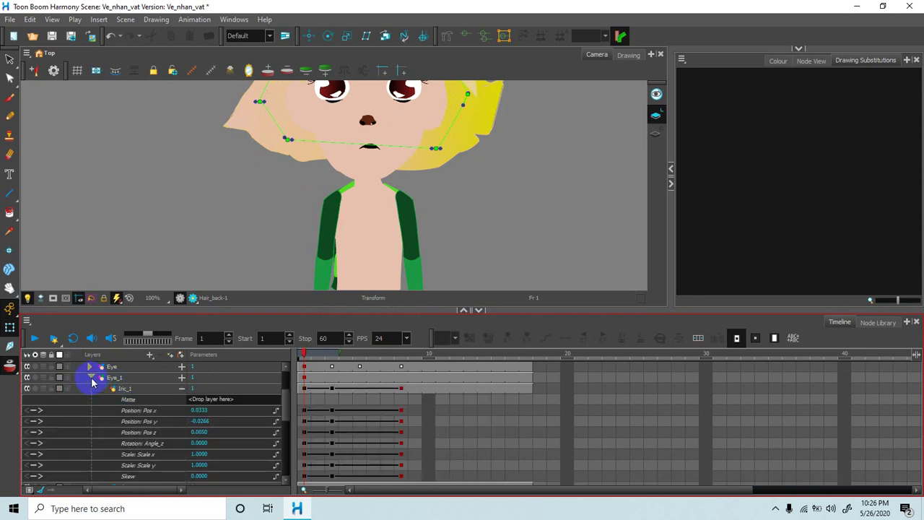
click(91, 378)
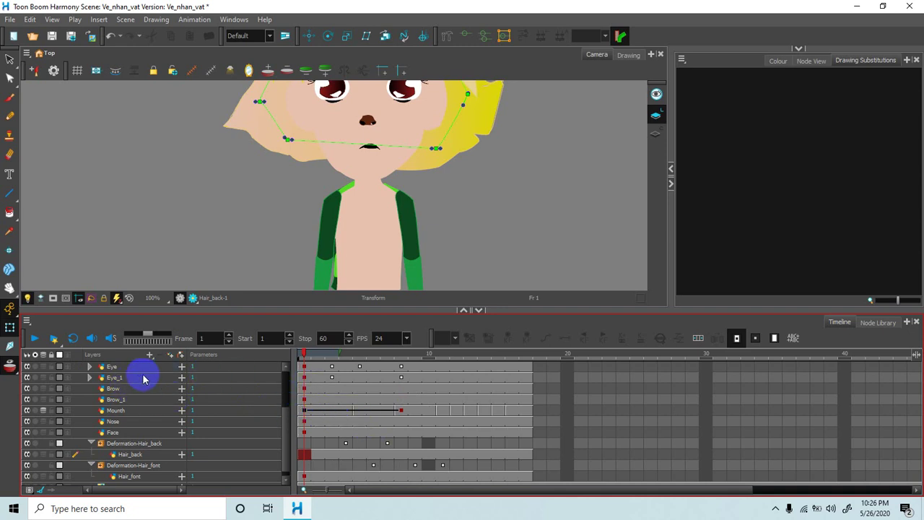
click(91, 379)
click(332, 388)
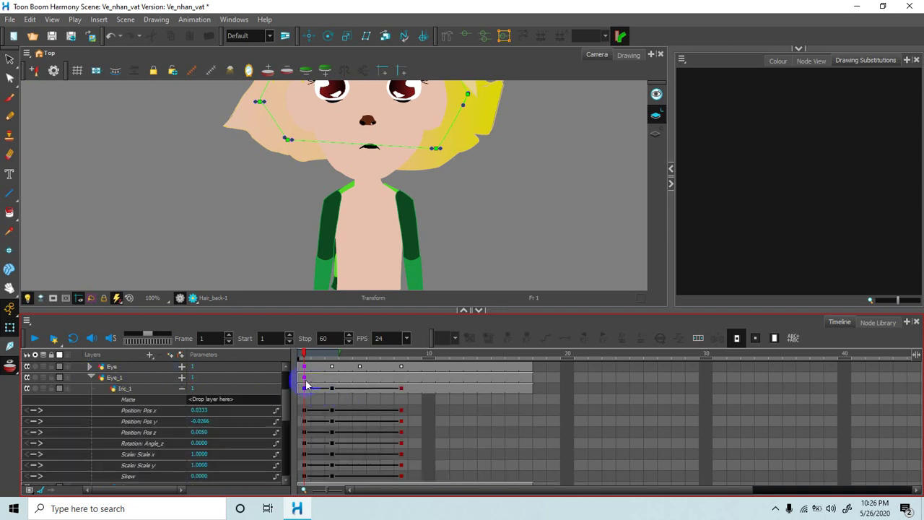
click(331, 411)
click(331, 411)
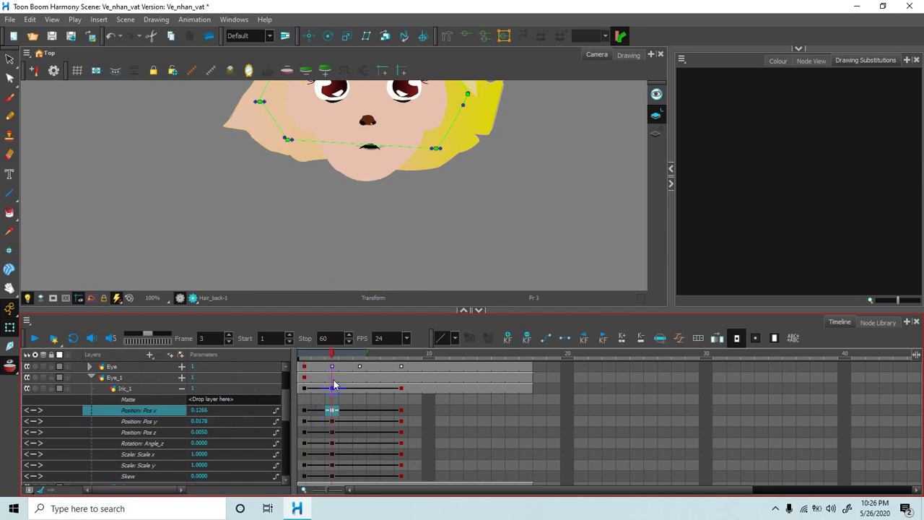
click(330, 355)
mouse_move(332, 355)
mouse_down()
mouse_move(346, 354)
mouse_move(331, 357)
mouse_up()
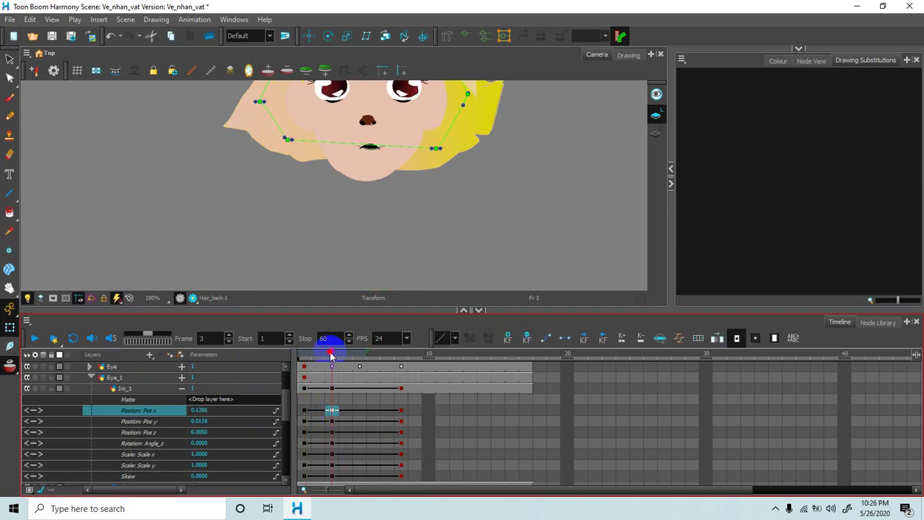
click(332, 410)
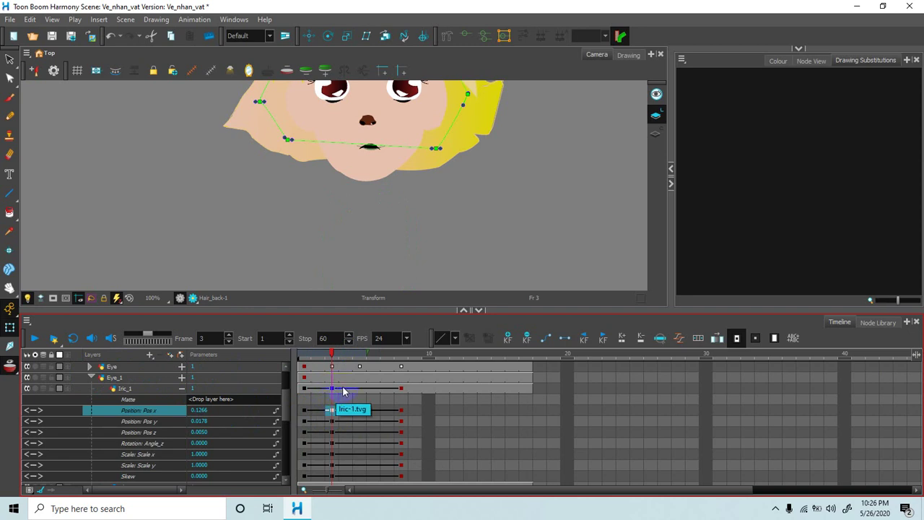
click(343, 391)
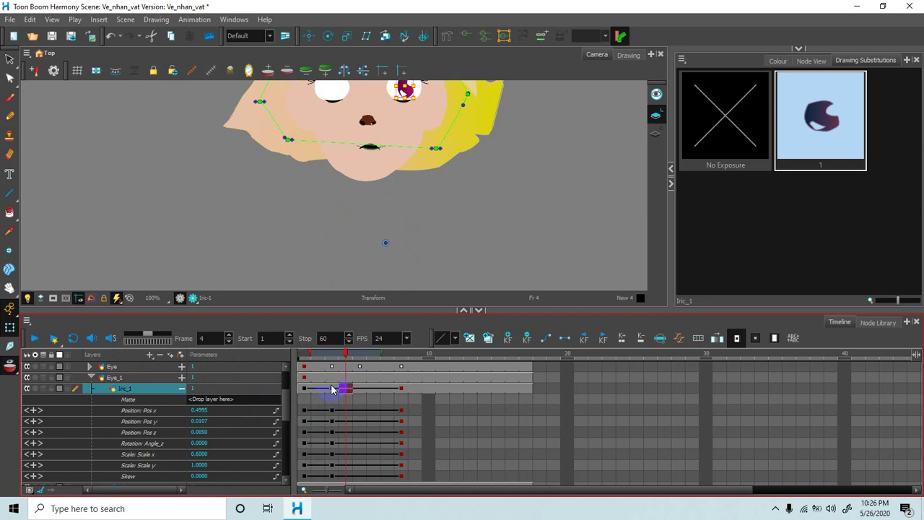
click(330, 389)
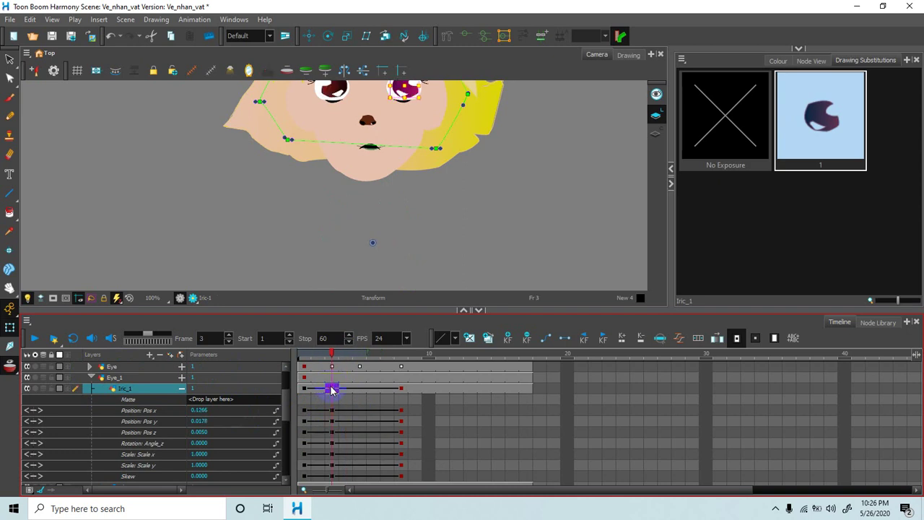
click(90, 377)
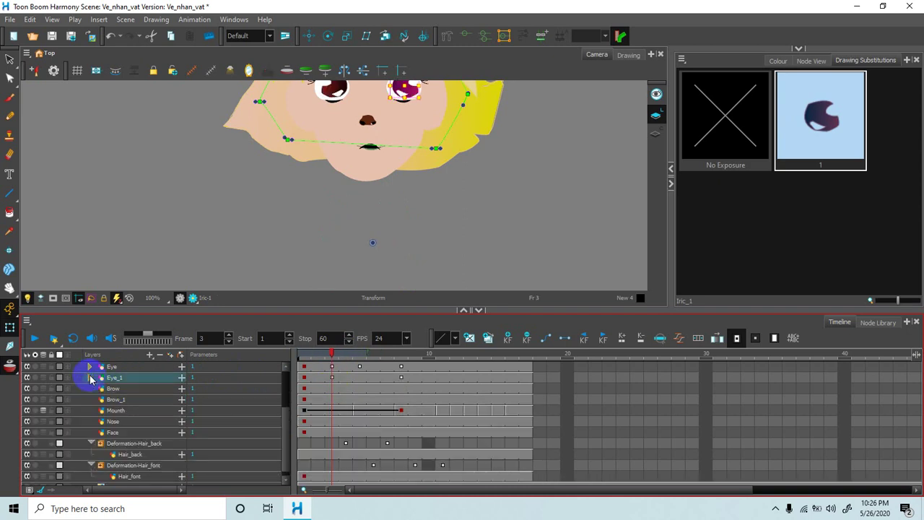
Step: Enlarge the Camera view, scrub through the eye animation and return to frame 1 with nothing selected
drag(433, 309, 447, 381)
scroll(418, 242, up, 2)
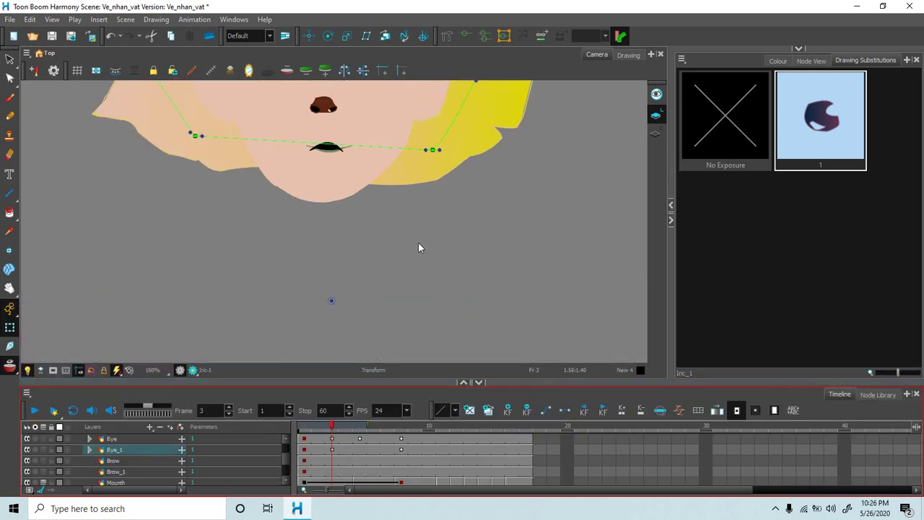
scroll(418, 238, down, 4)
click(332, 424)
click(309, 431)
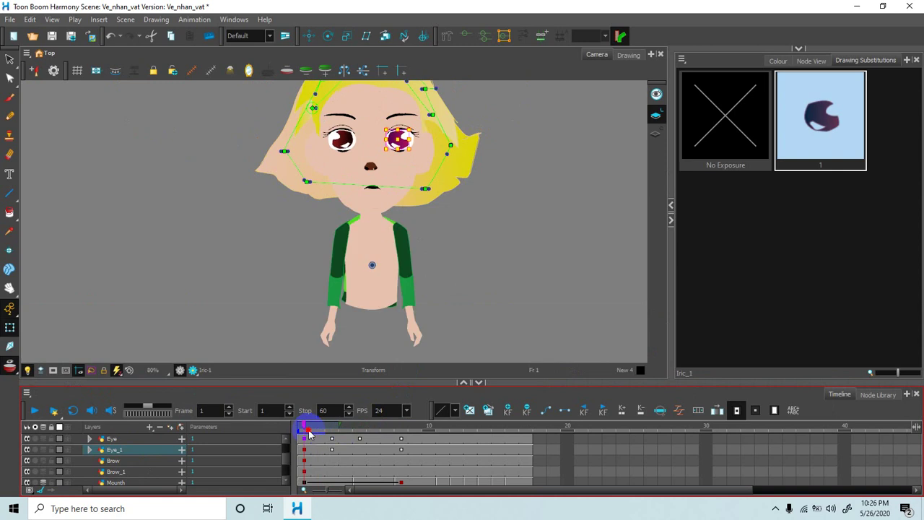
drag(309, 431, 405, 450)
click(334, 452)
click(305, 449)
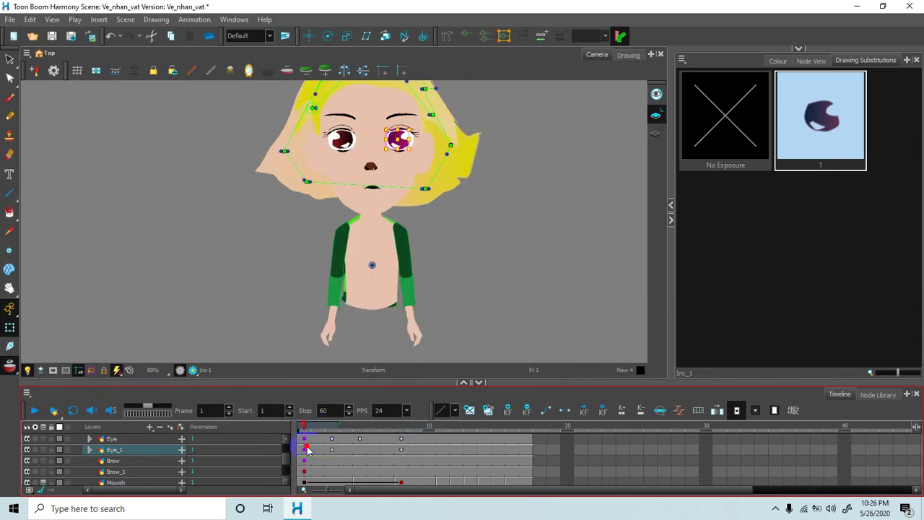
click(499, 210)
scroll(515, 231, up, 2)
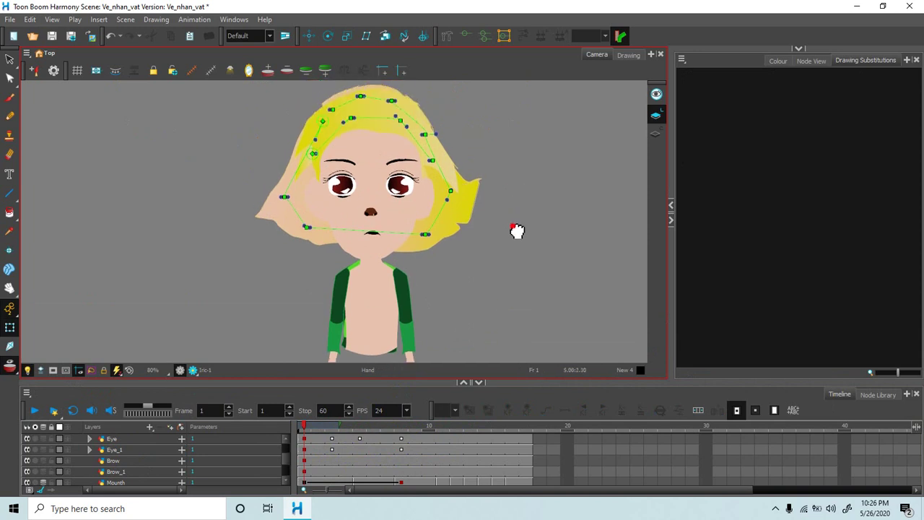
Step: Enlarge the face in the Camera view and scrub through the frames from frame 1 to review the mouth and hair animation
scroll(513, 234, up, 1)
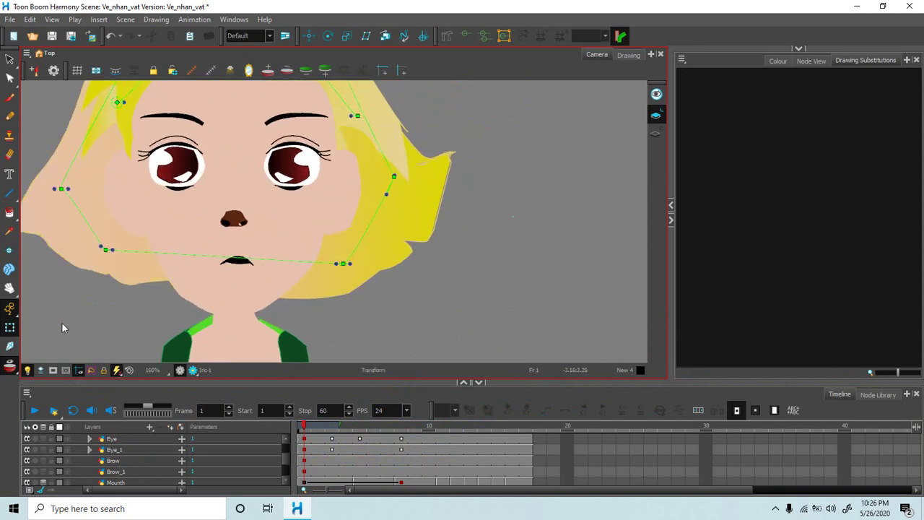
key(space)
drag(332, 221, 420, 229)
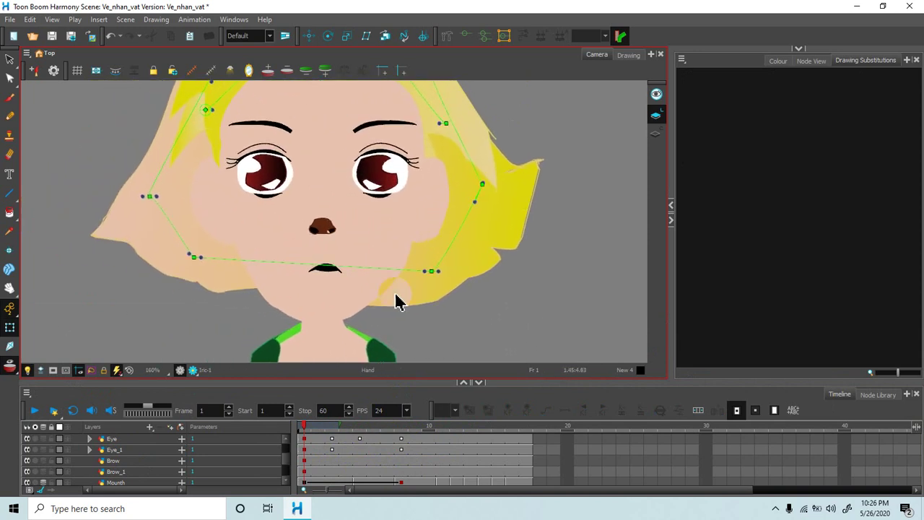
mouse_move(303, 426)
mouse_down()
mouse_move(428, 433)
mouse_move(499, 449)
mouse_move(305, 438)
mouse_move(493, 442)
mouse_move(326, 440)
mouse_move(392, 435)
mouse_move(304, 439)
mouse_up()
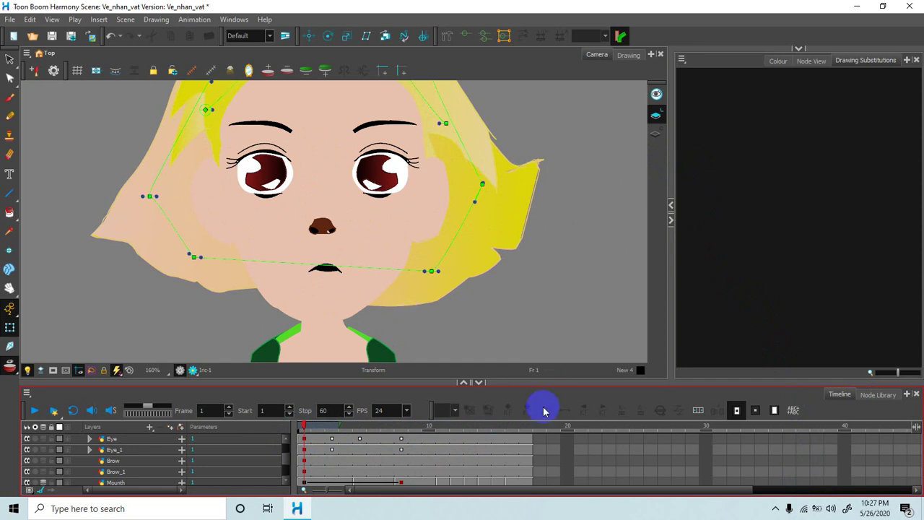
drag(303, 427, 401, 455)
click(305, 452)
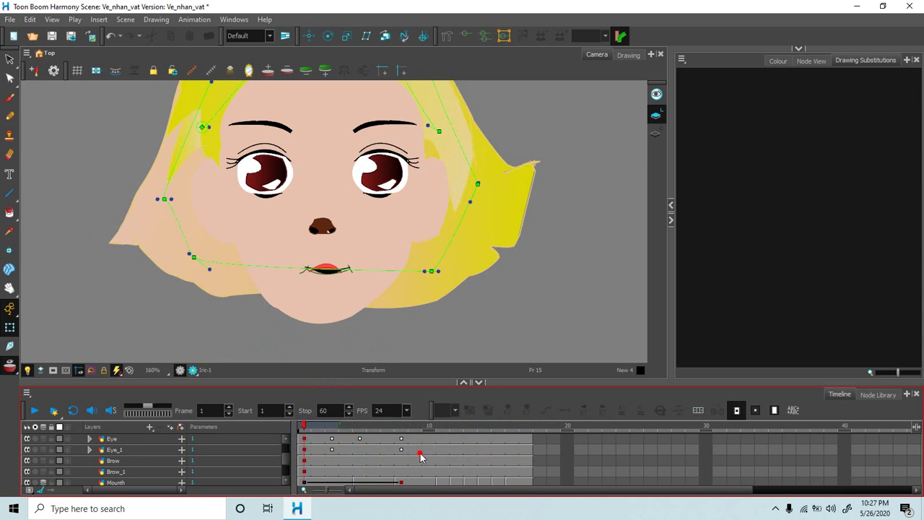
Step: Turn off onion skin on the mouth layer and scrub between frames 10 and 17 to check the mouth drawings without ghosting
click(467, 424)
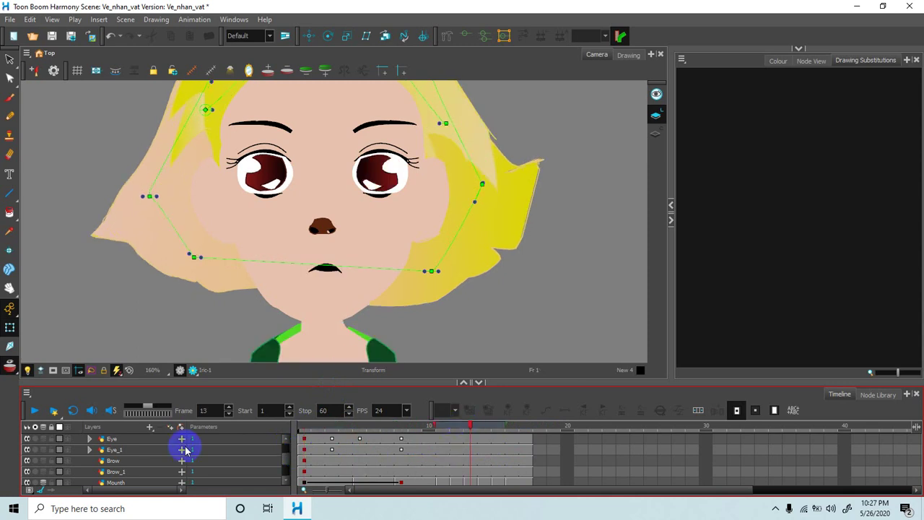
click(43, 483)
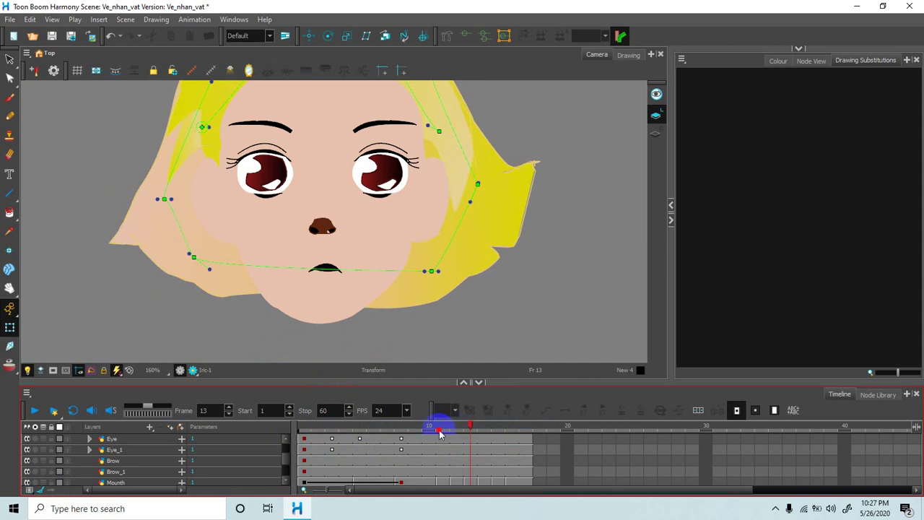
mouse_move(439, 431)
mouse_down()
mouse_move(398, 436)
mouse_move(520, 437)
mouse_up()
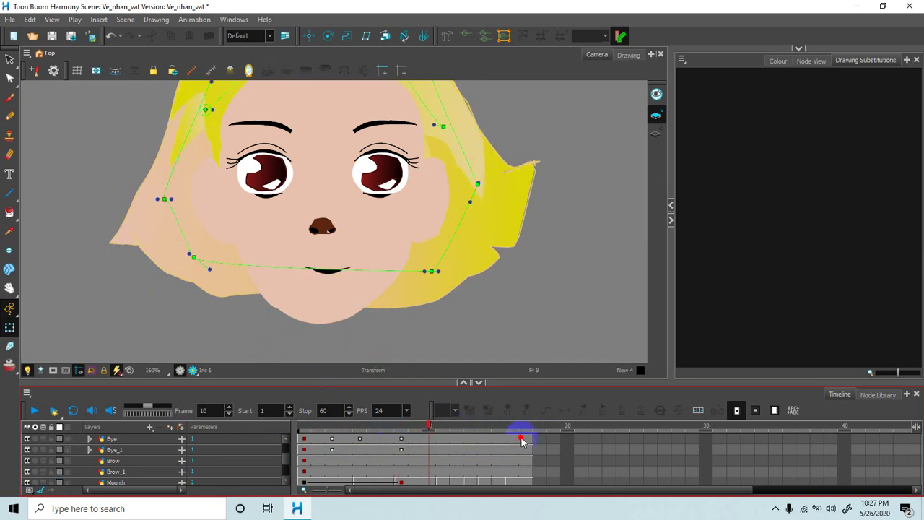
click(520, 438)
drag(453, 448, 439, 449)
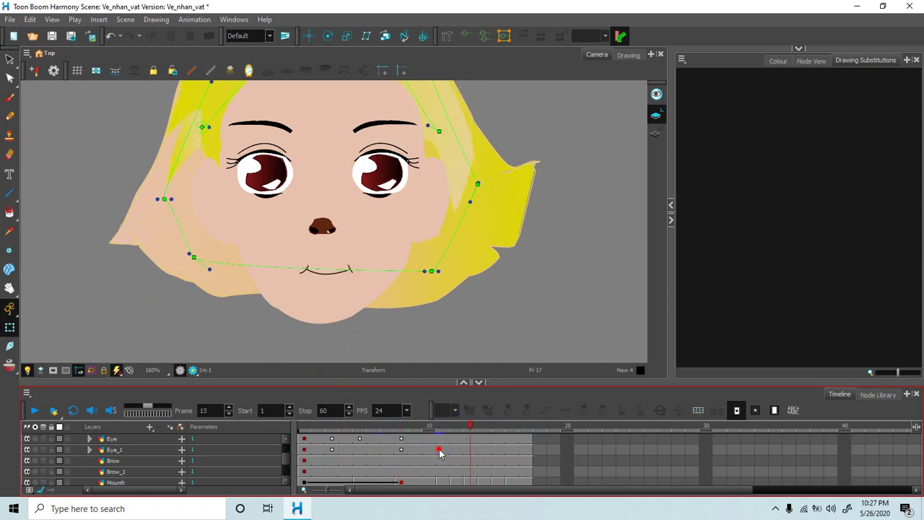
click(434, 449)
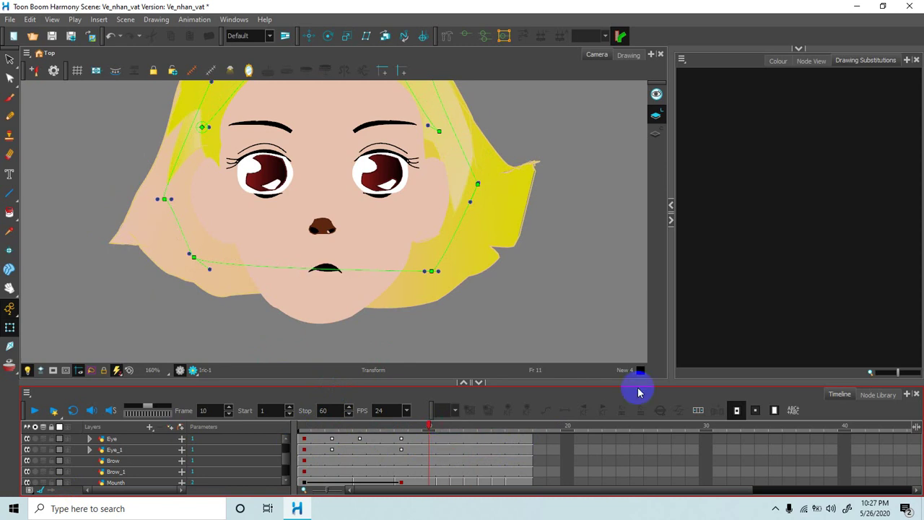